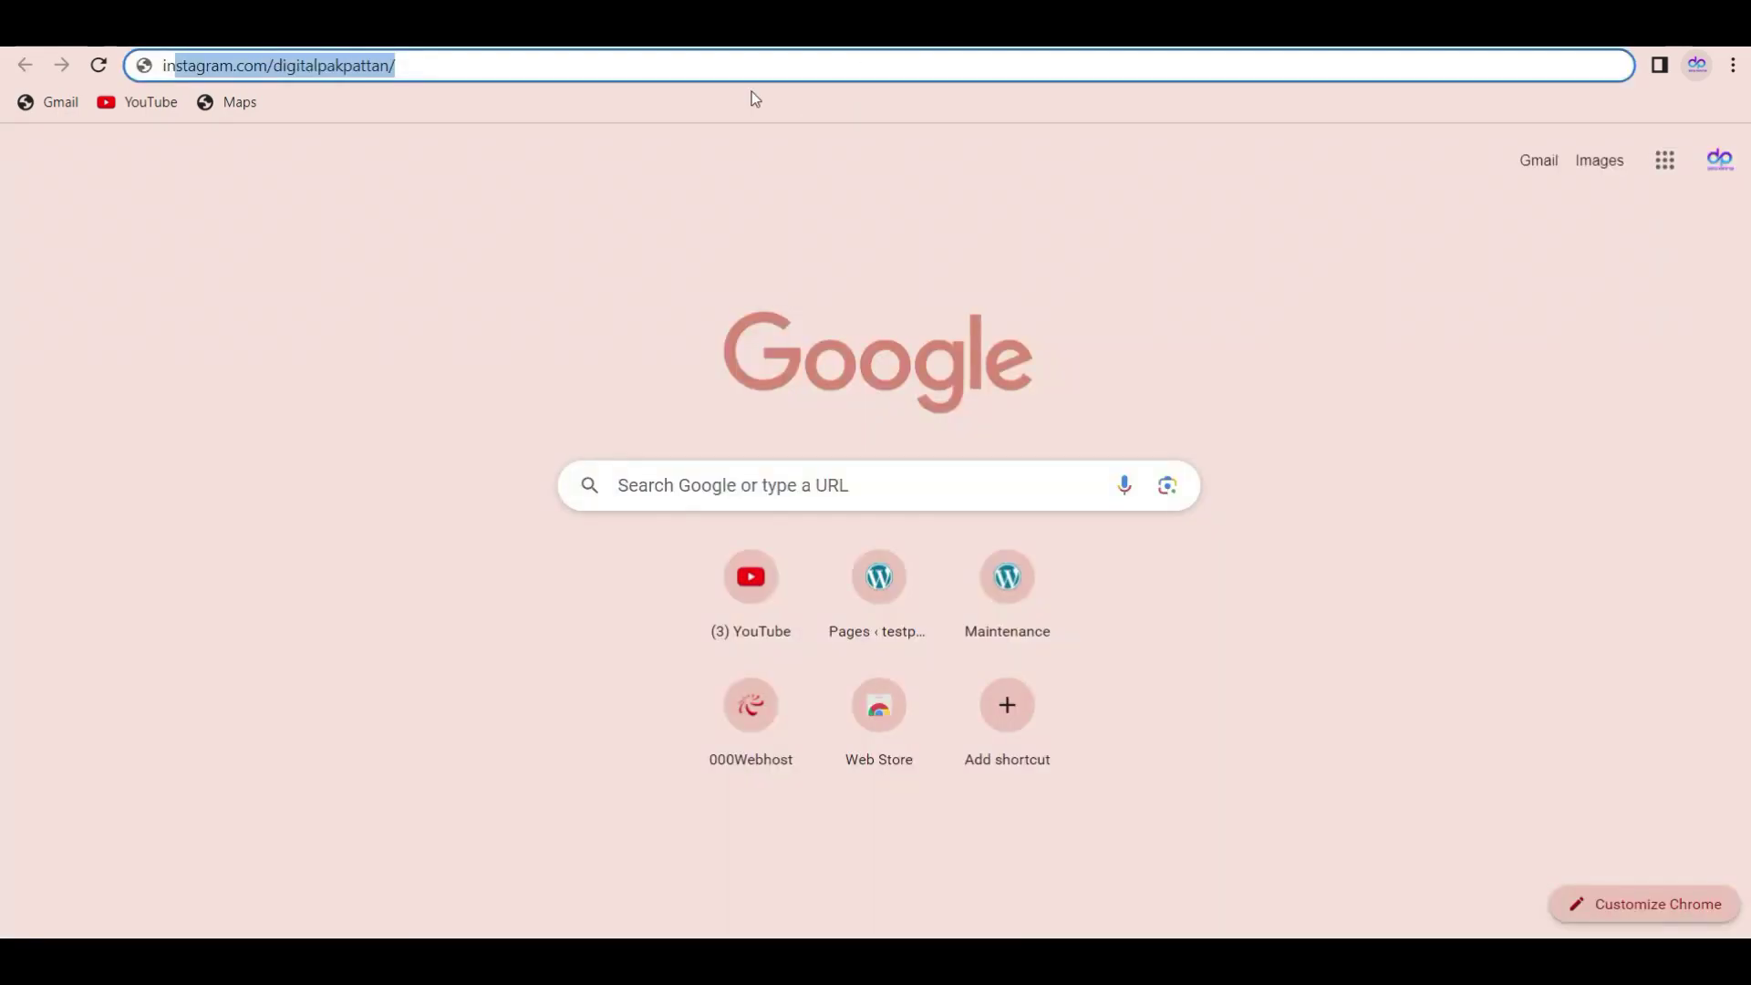
Try reaching the InfinityFree site by entering 'infin' in the address bar
text(in)
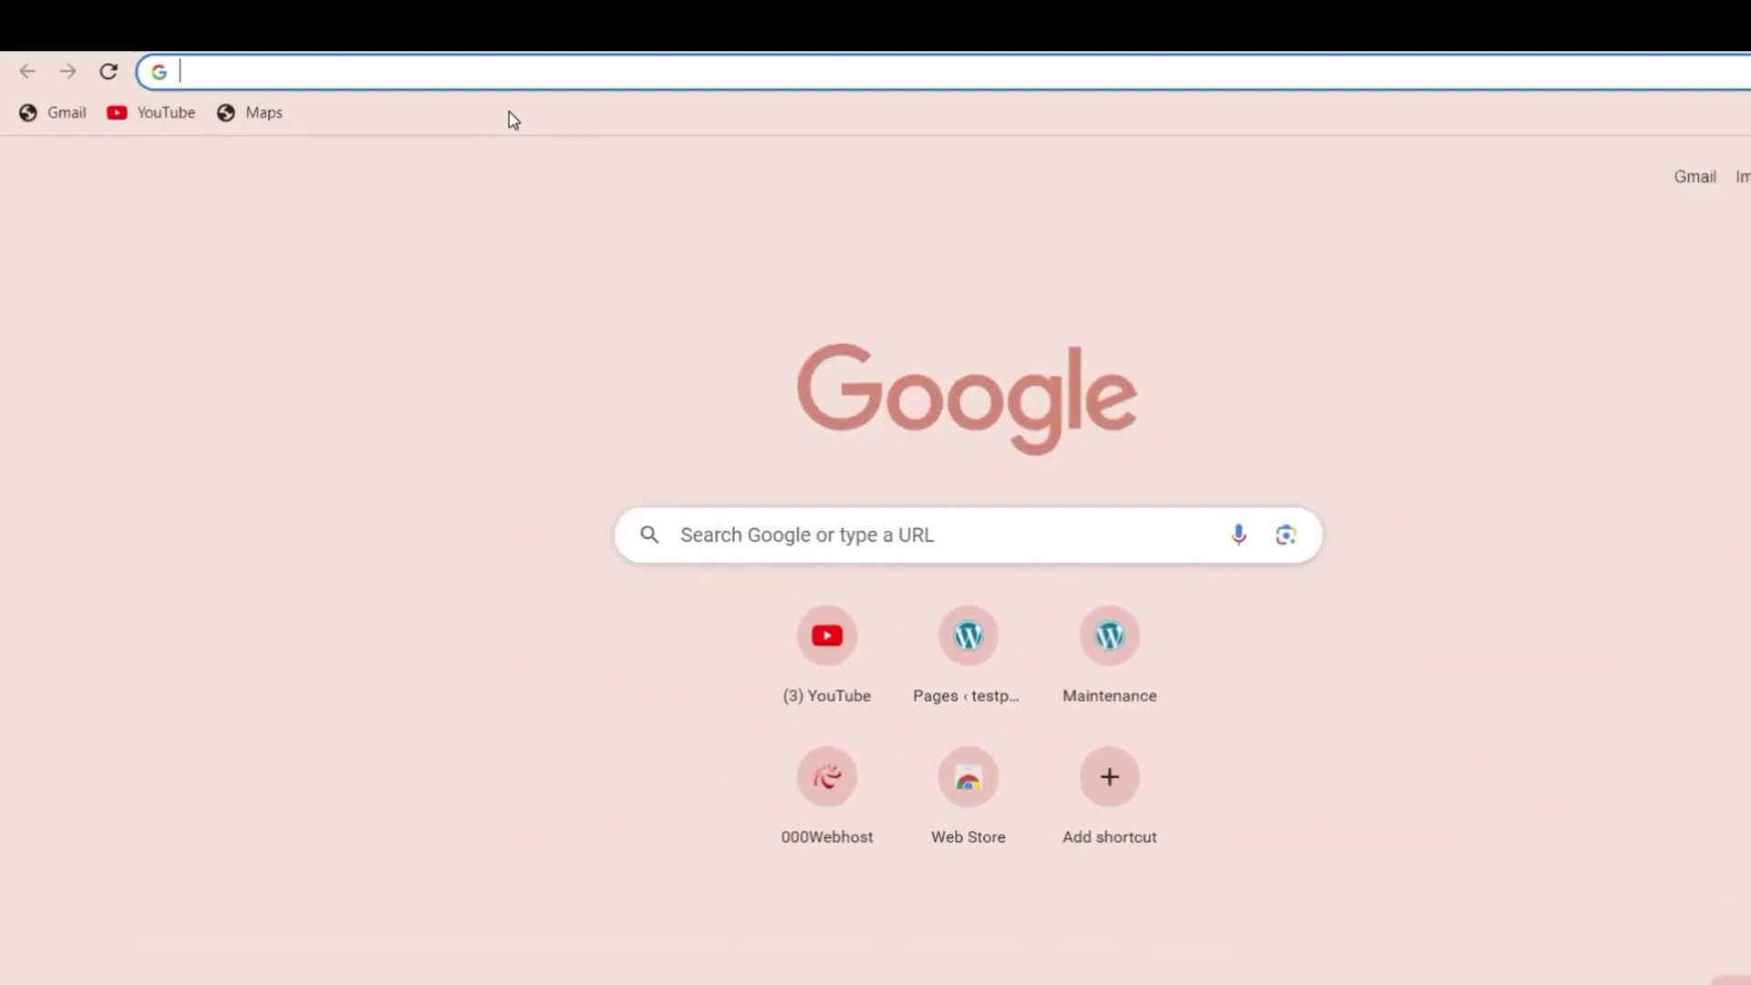
text(infinityfree.com)
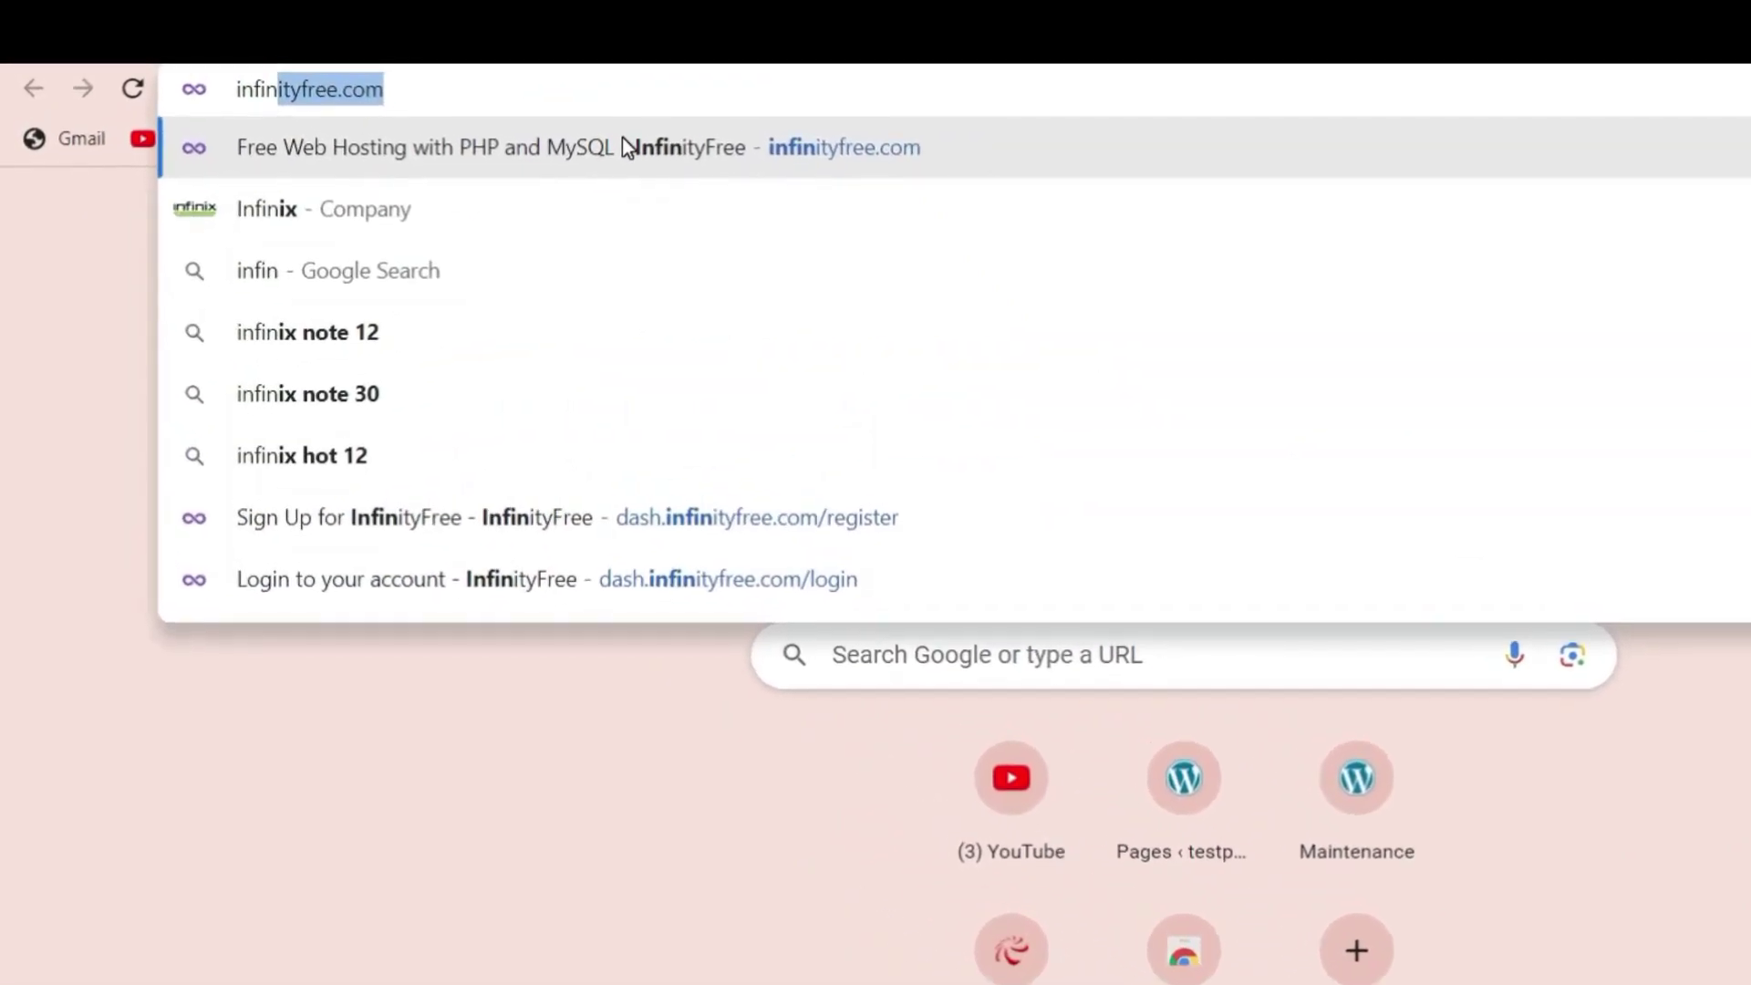
key(Return)
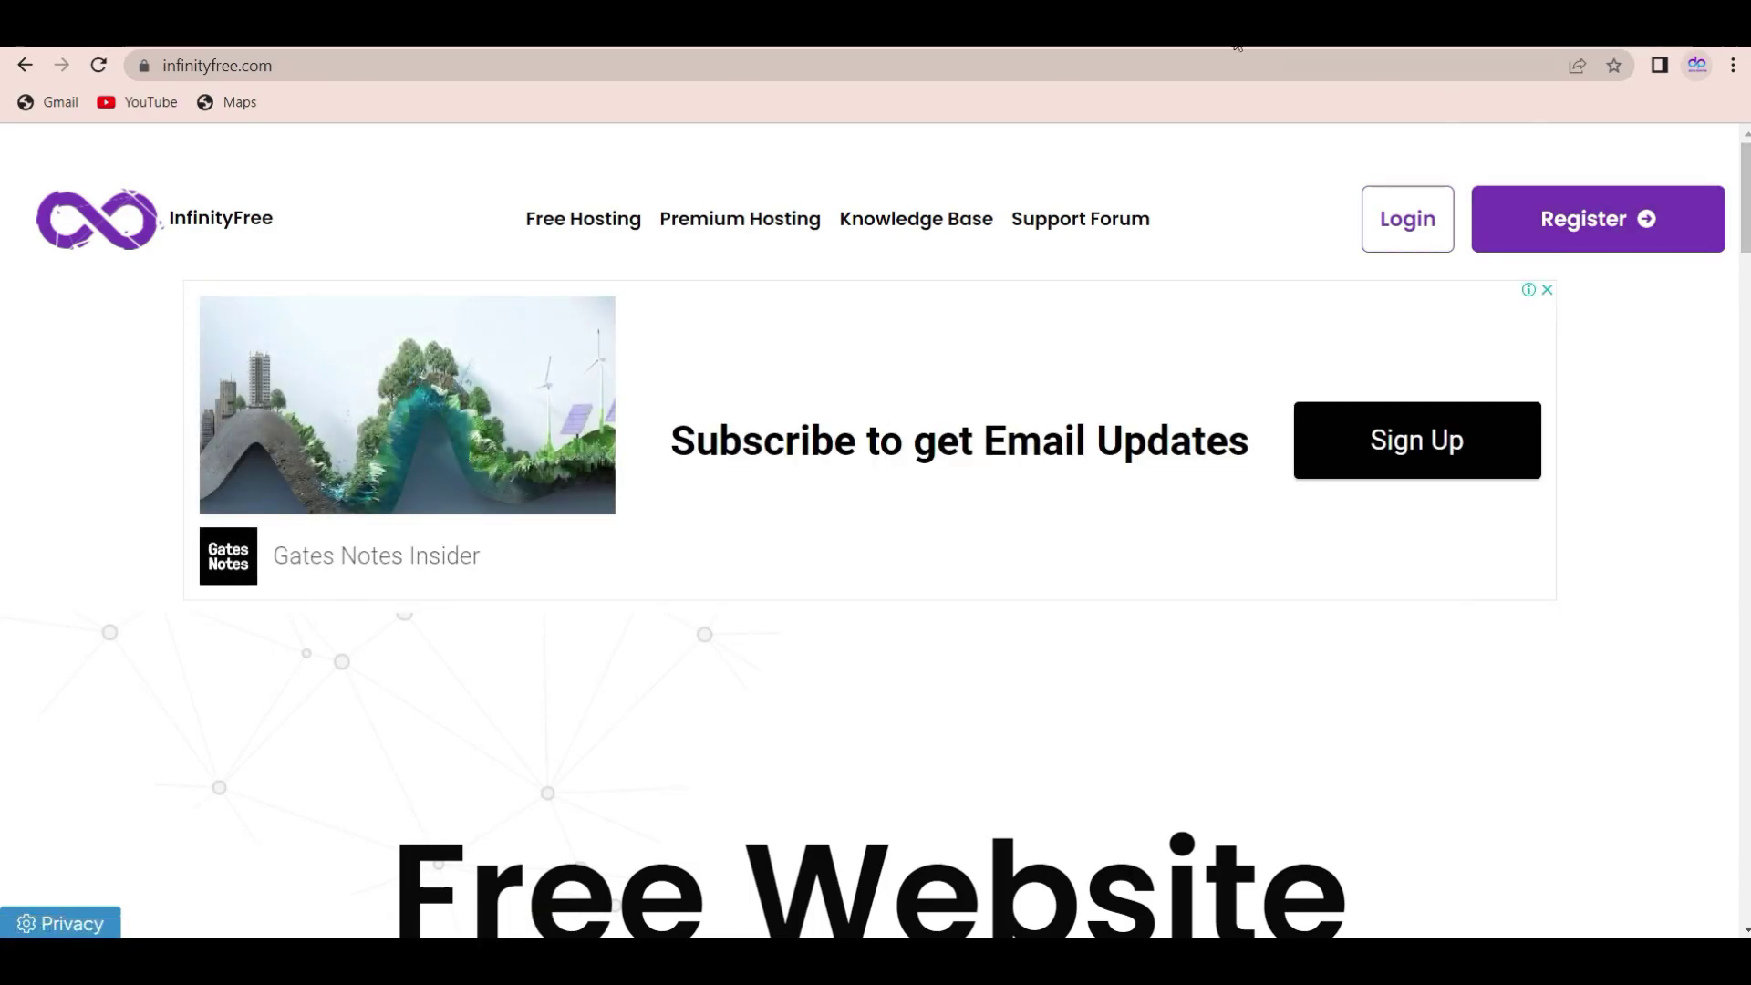
In a new tab, search Google for 'infinity free' and reach the InfinityFree homepage
key(ctrl+t)
text(infi)
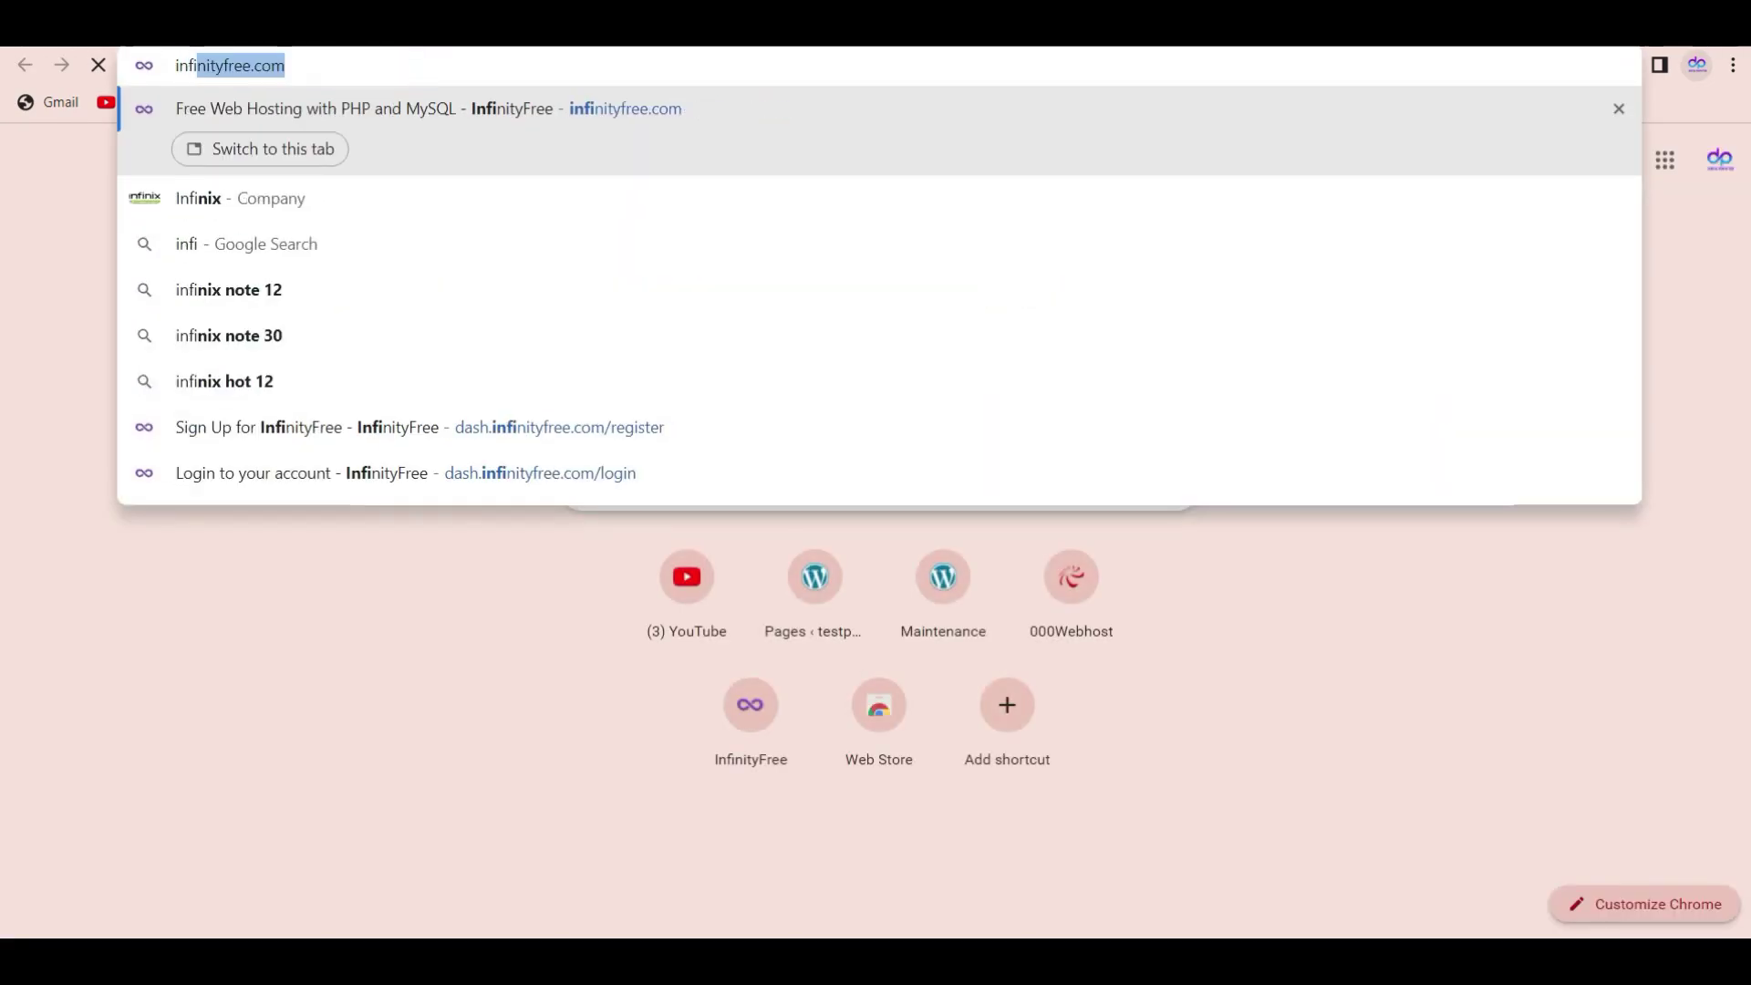
key(BackSpace)
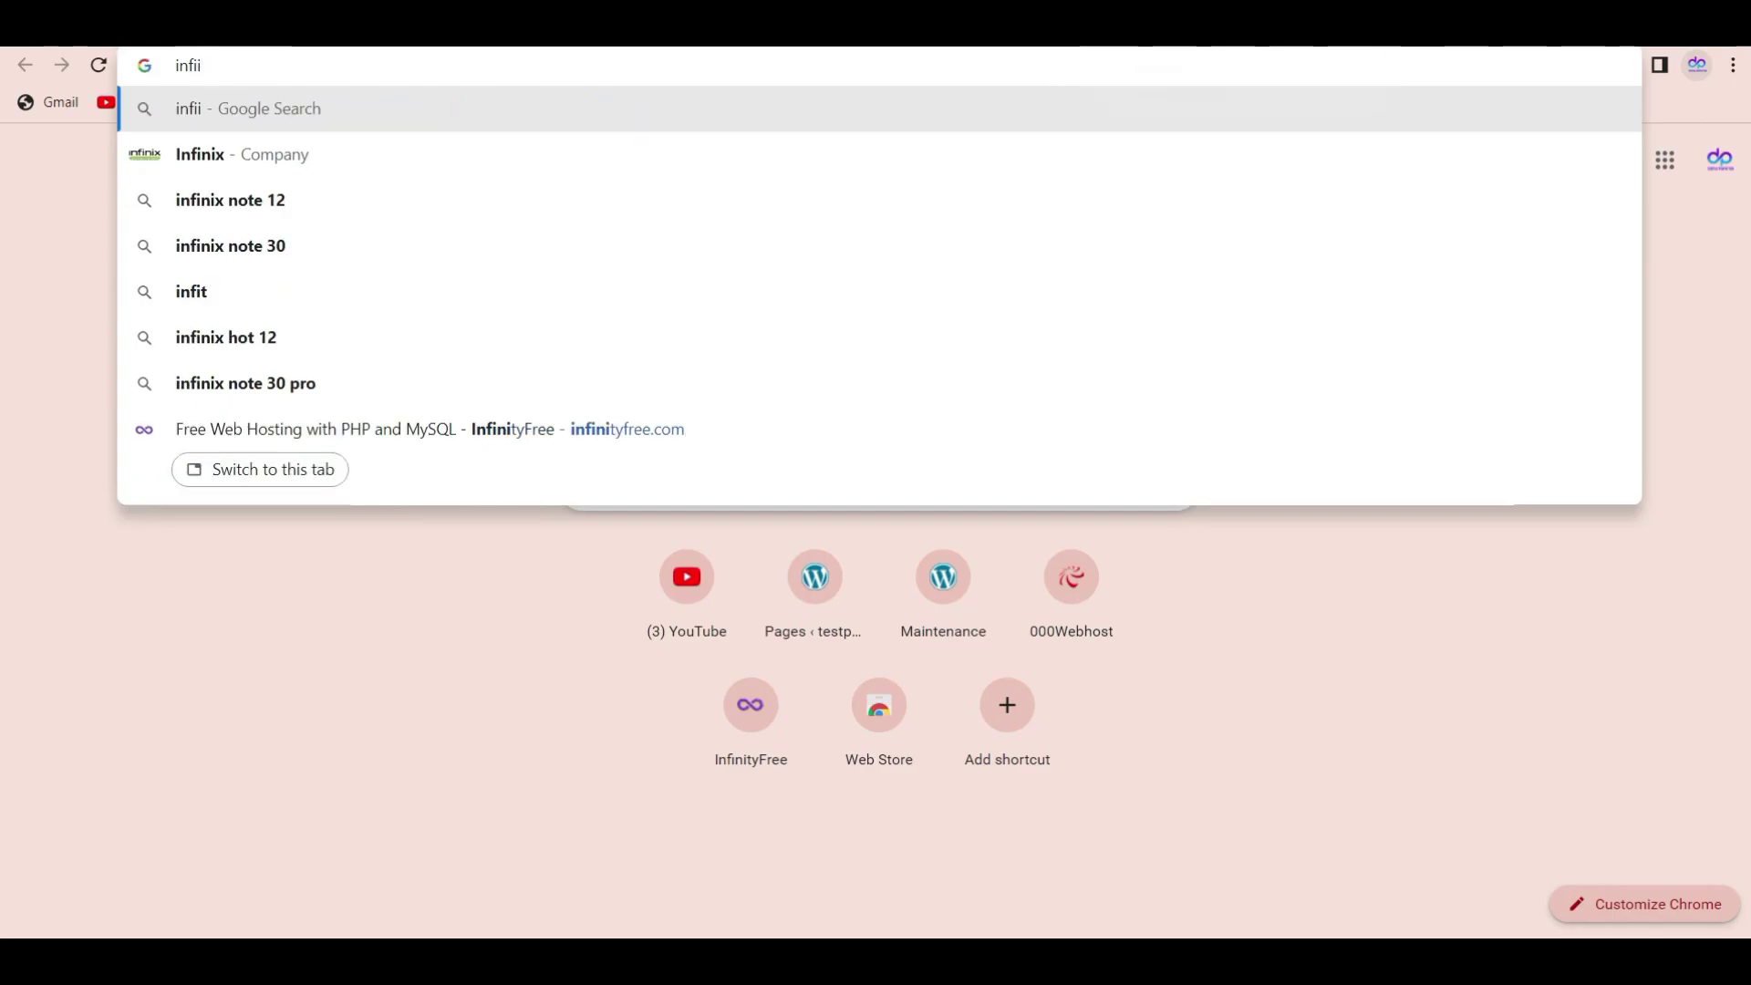
text(nity free)
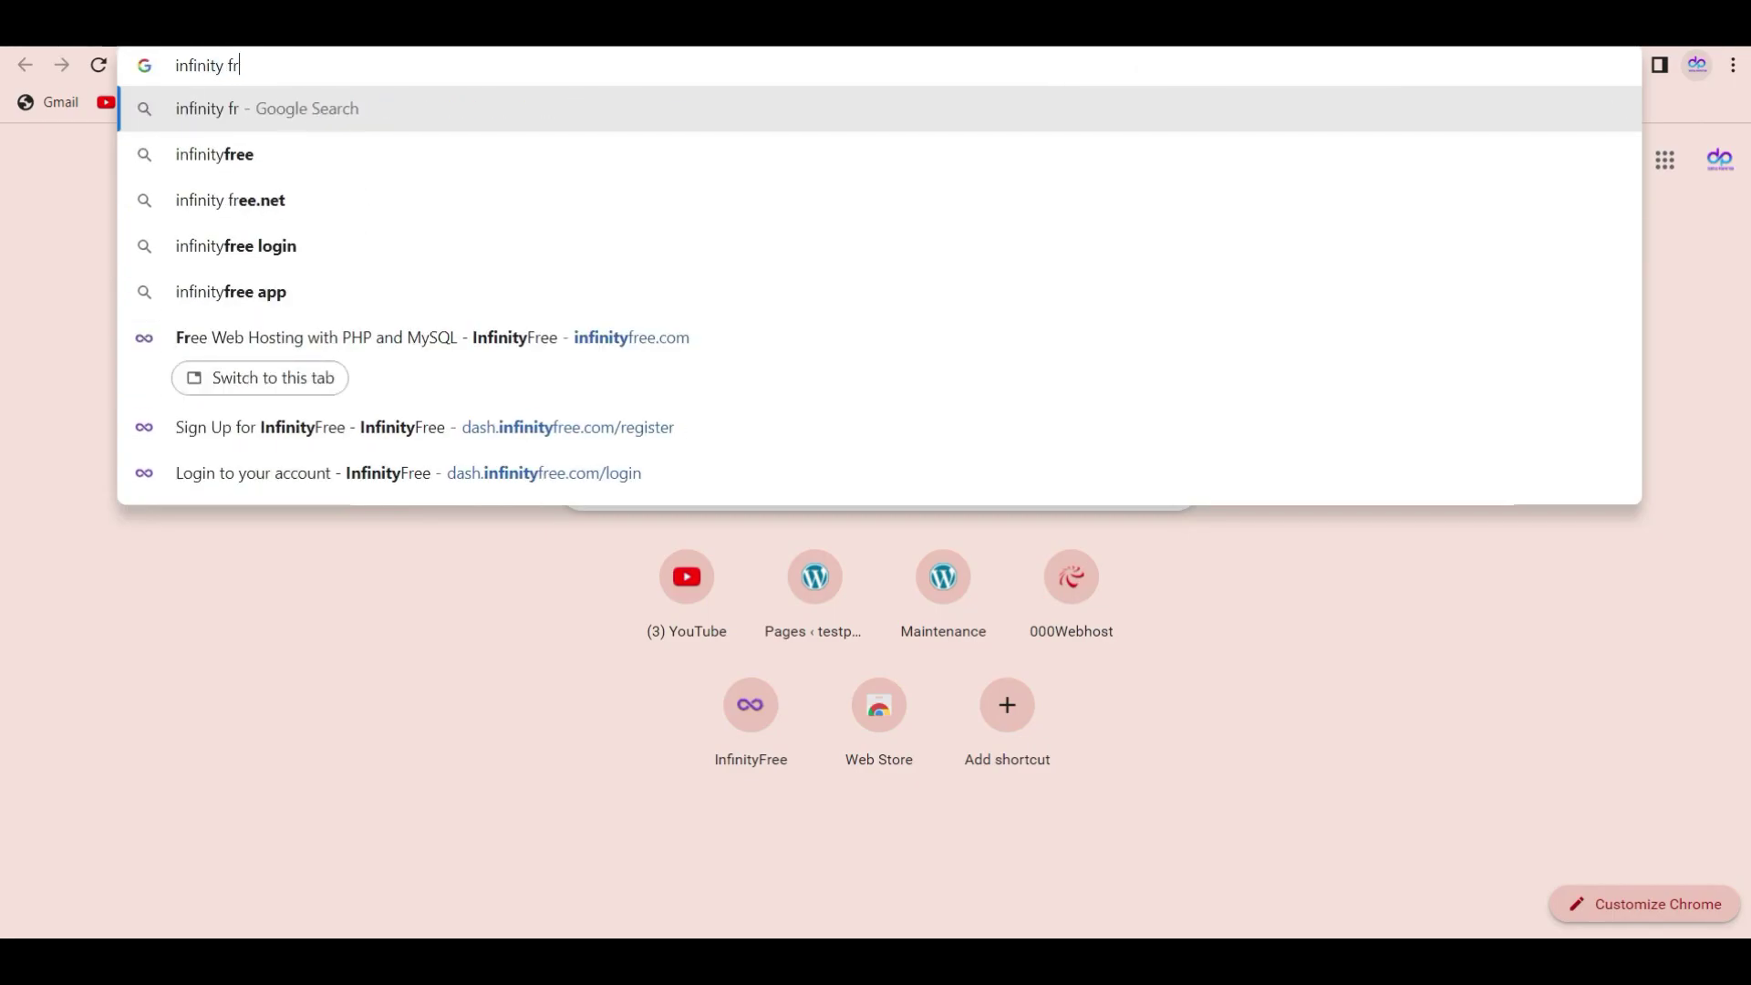
key(Return)
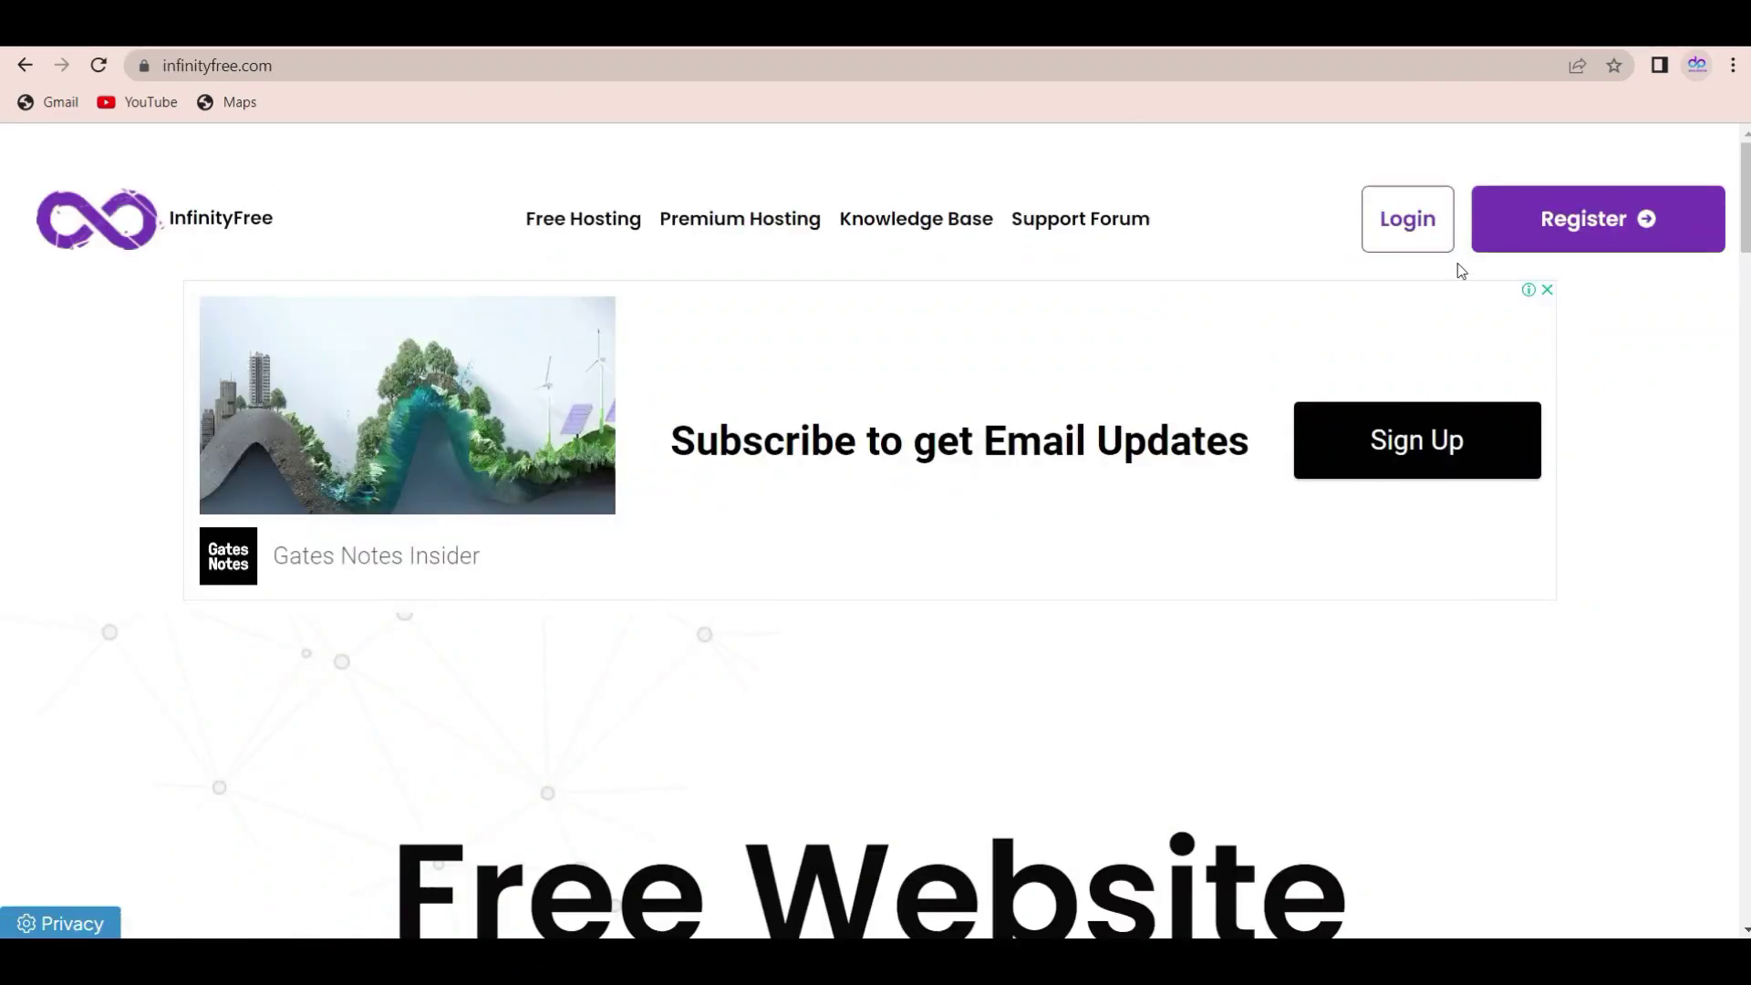
scroll(876, 529, down, 3)
scroll(876, 529, up, 3)
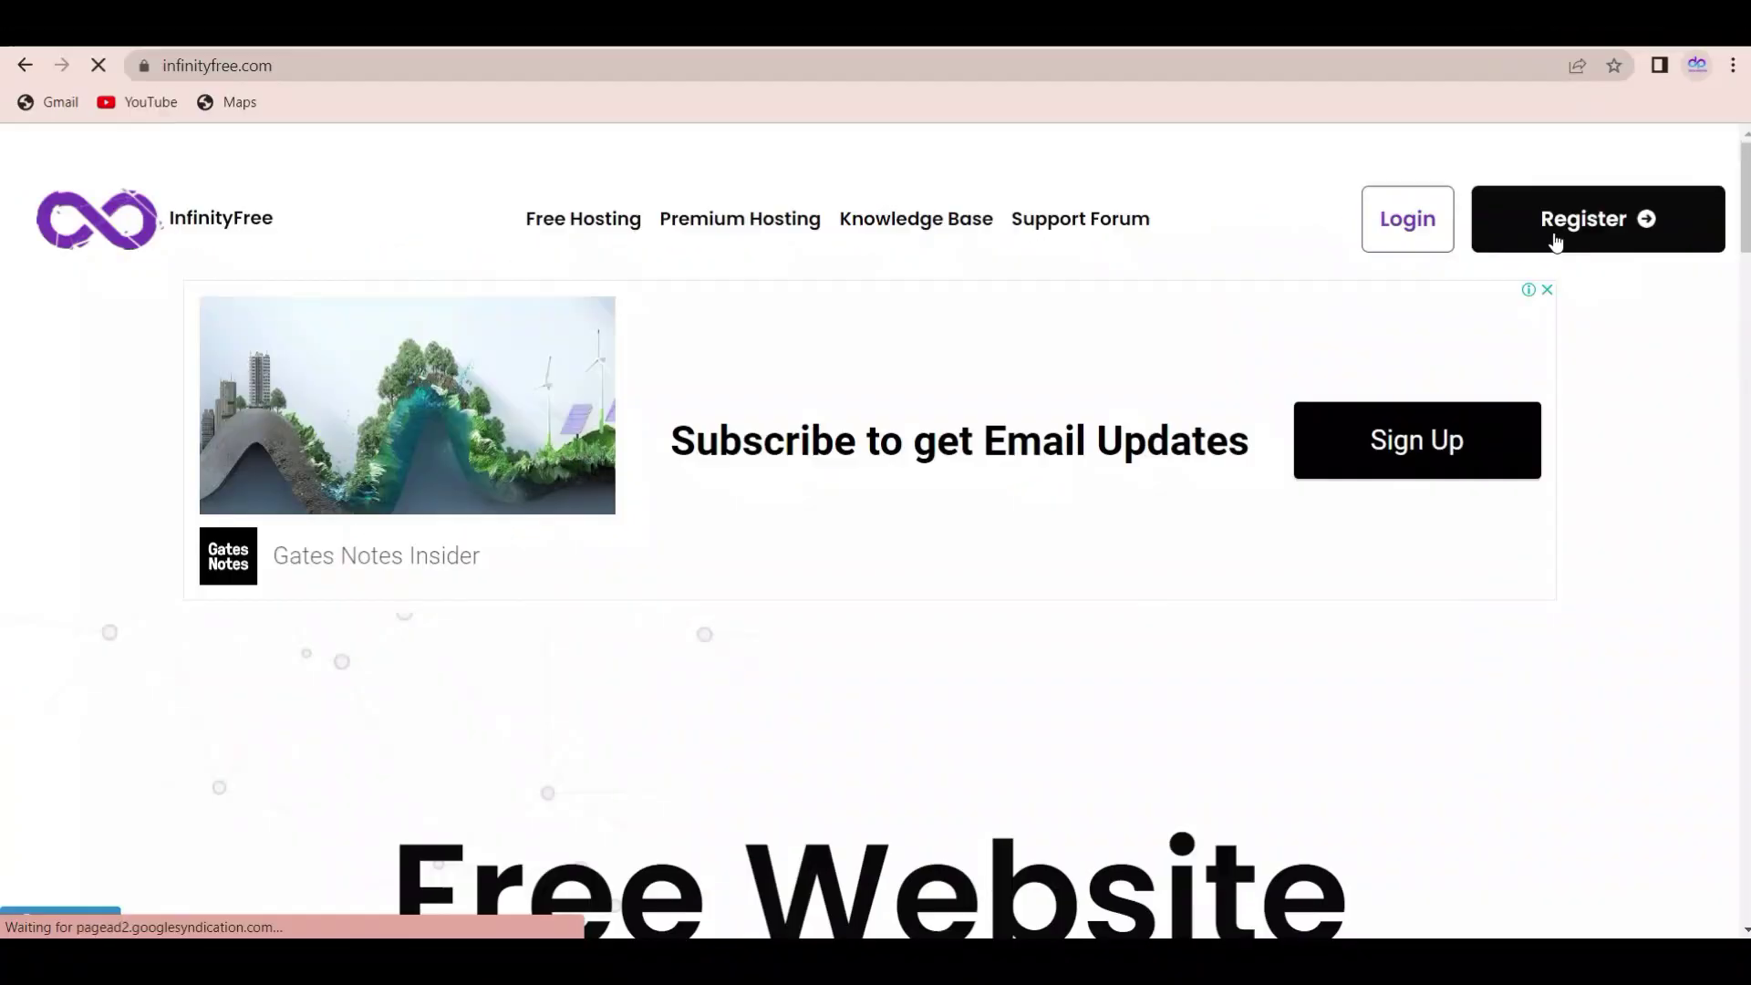
Open the InfinityFree sign-up form and enter the email address and account password
click(1556, 243)
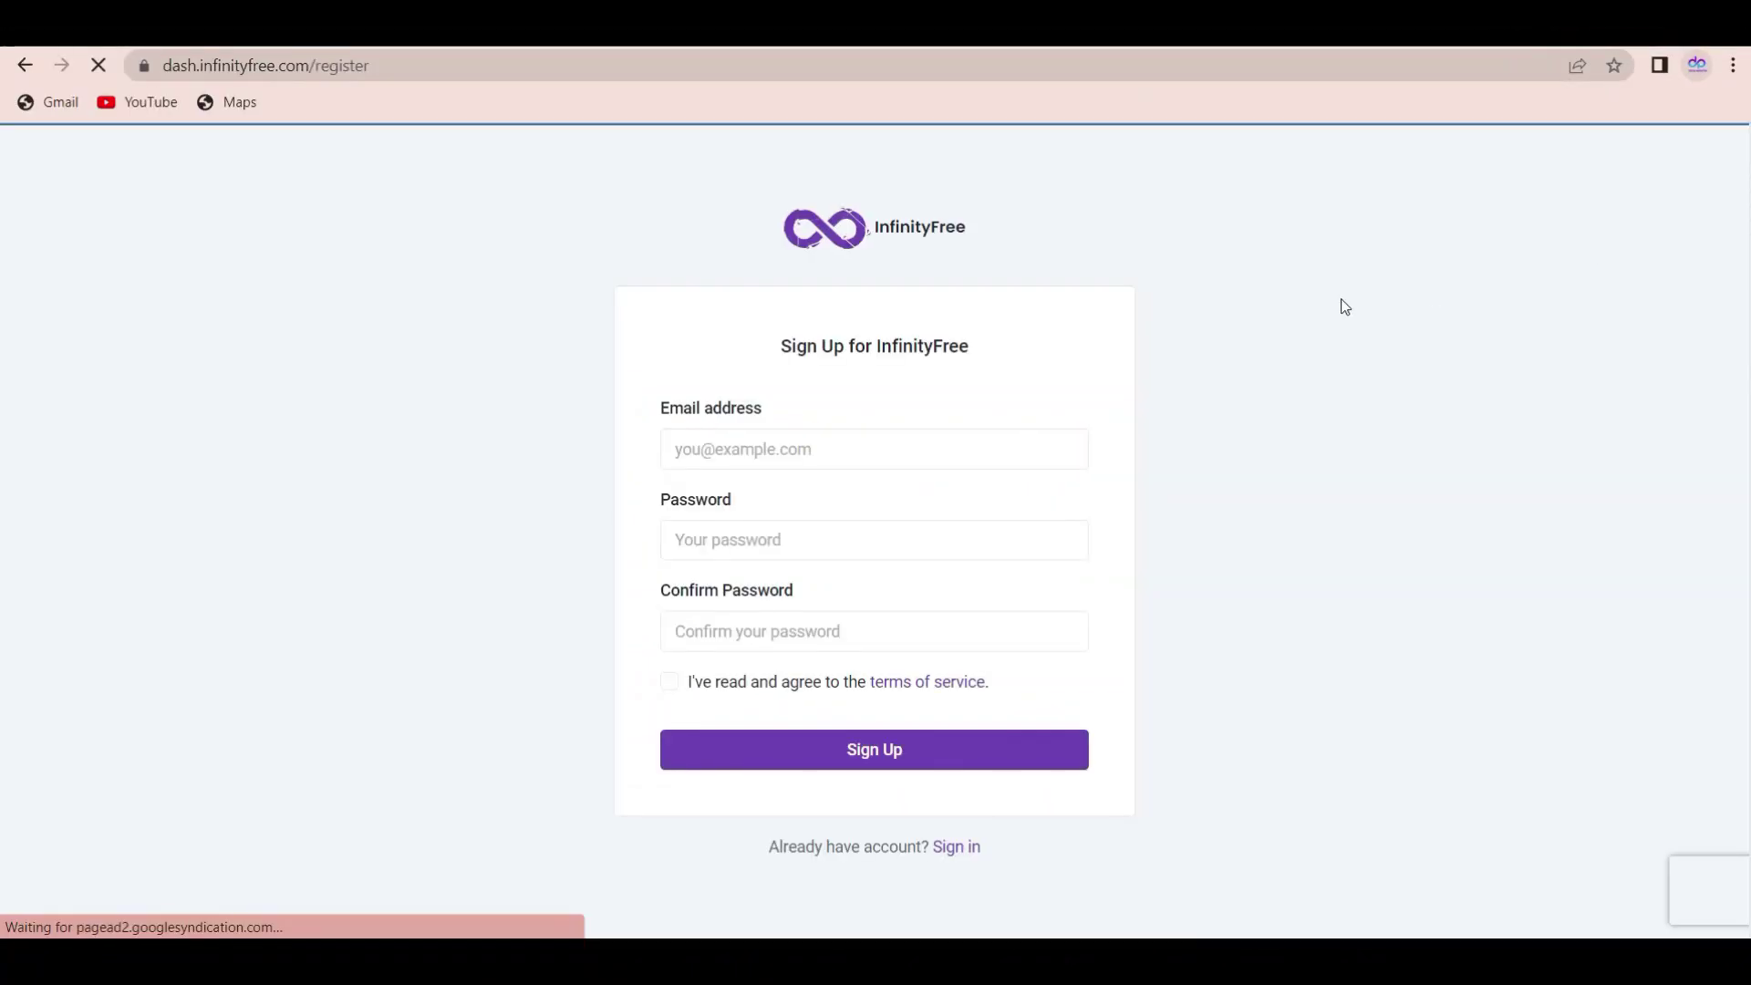
click(703, 447)
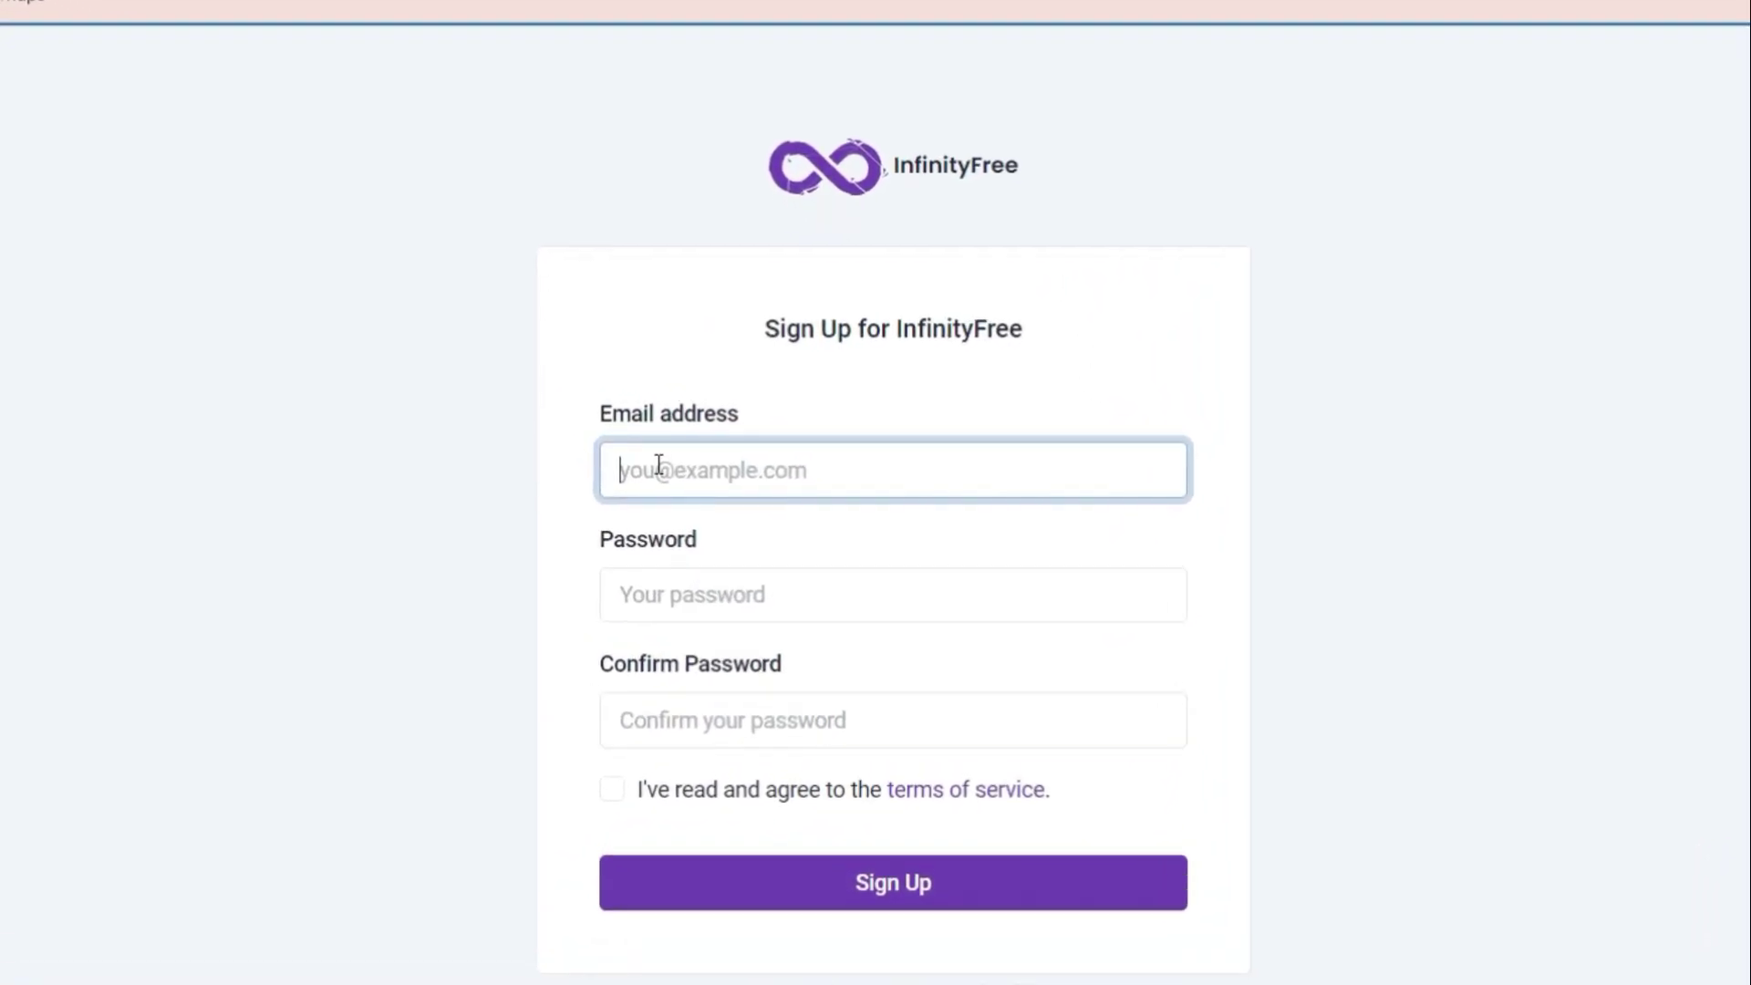
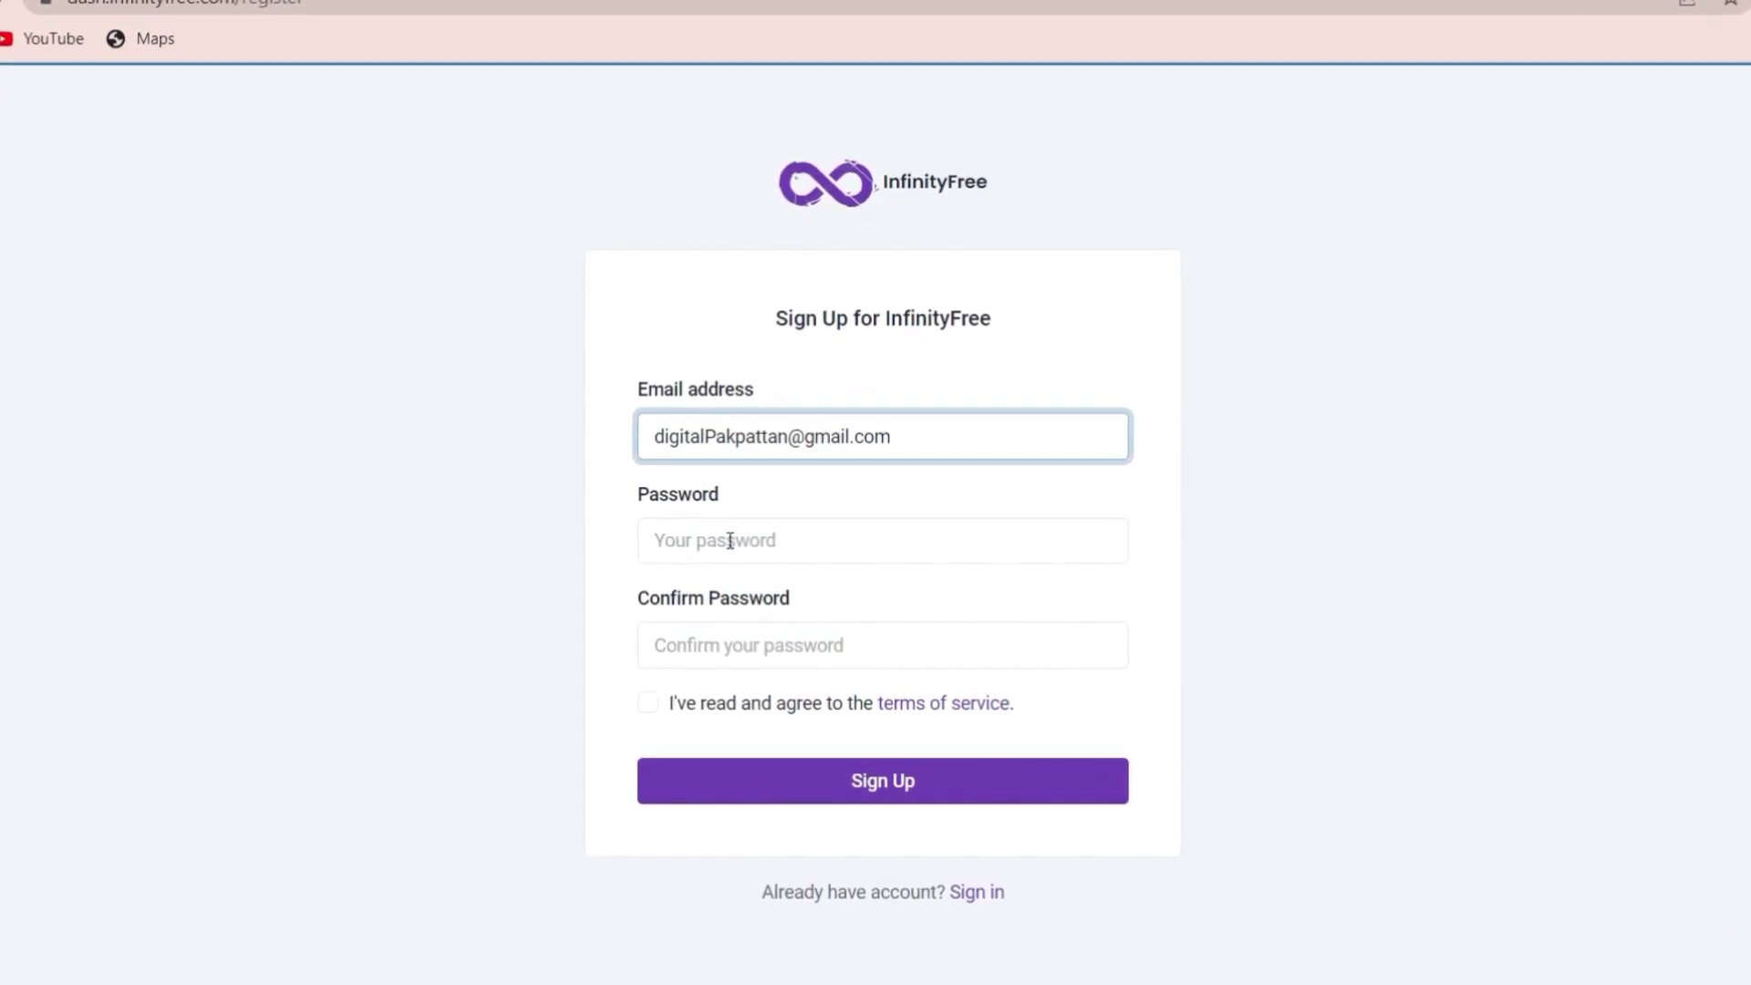
click(730, 541)
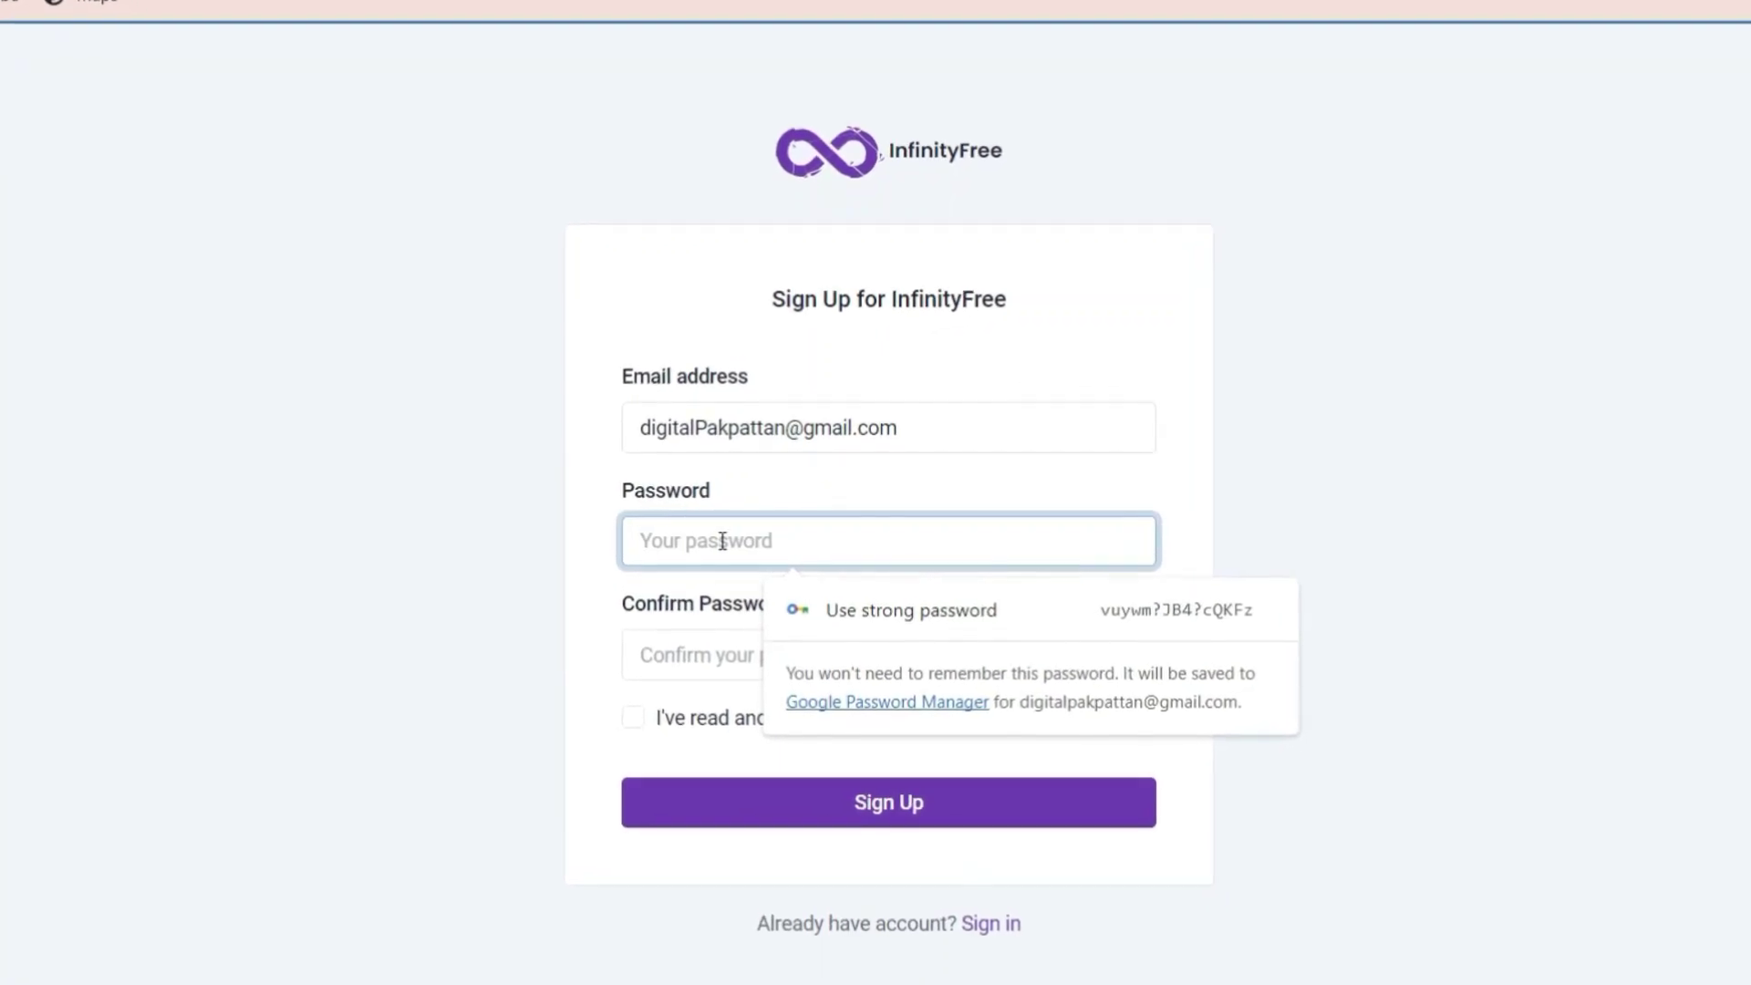
text(**)
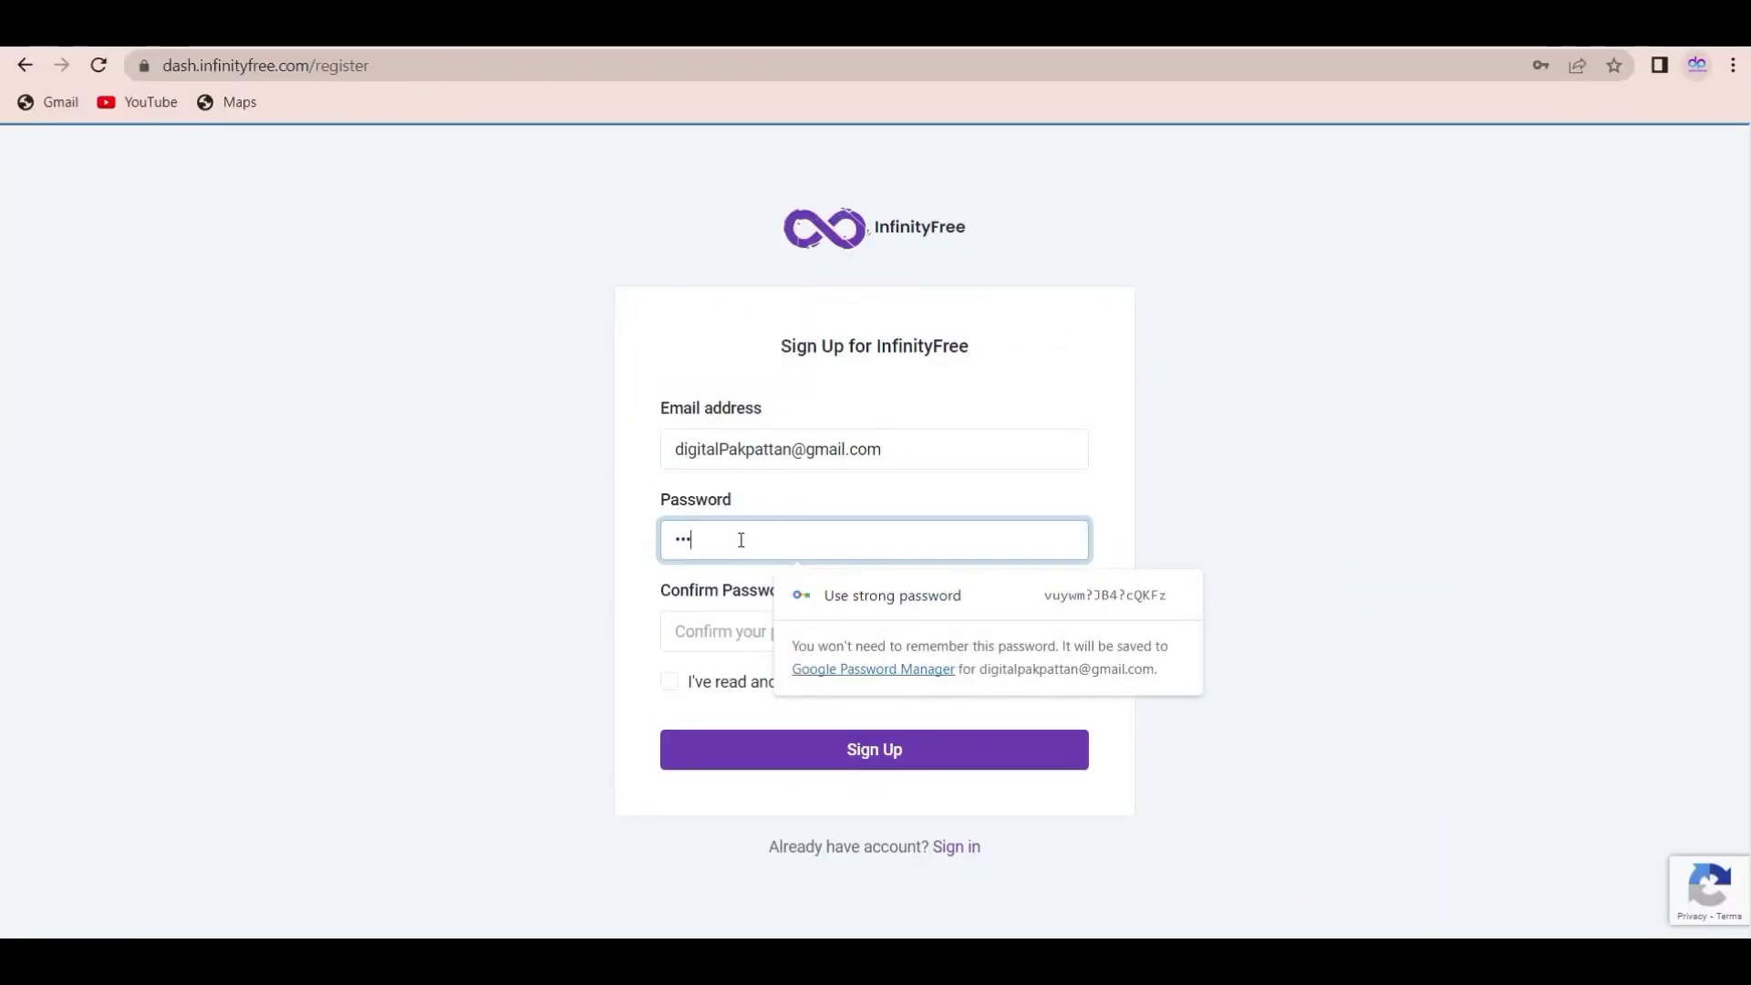
text(*****)
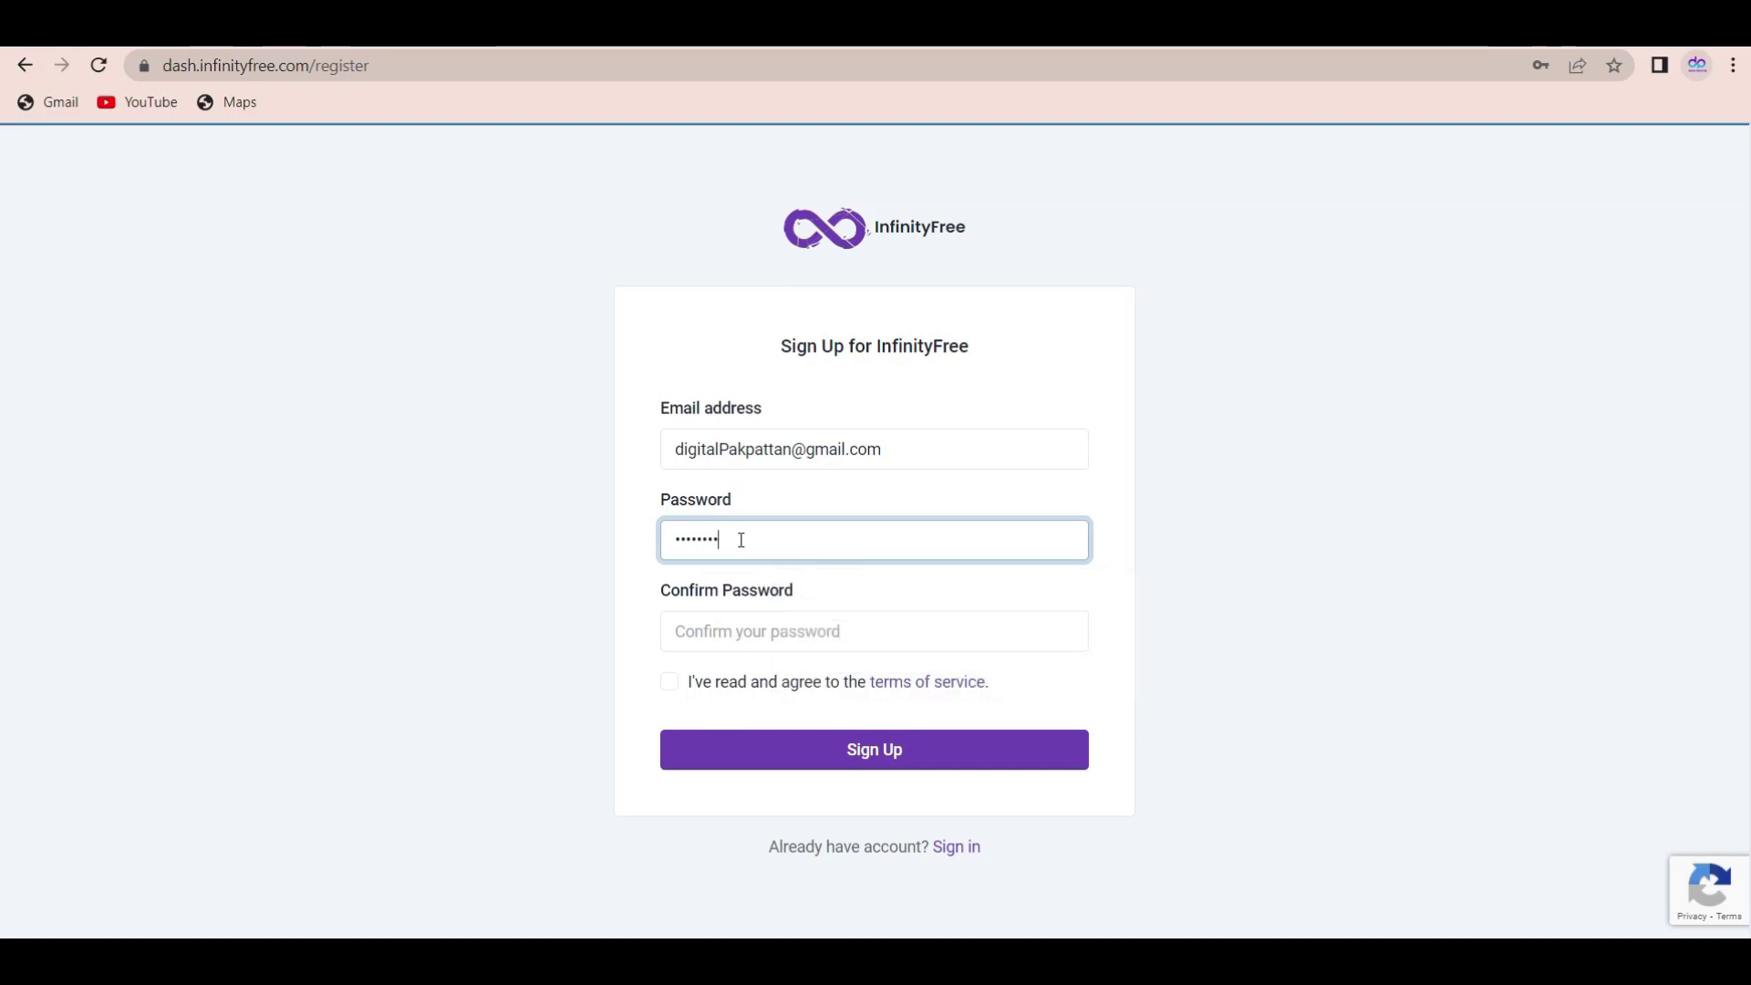
Confirm the password, agree to the terms of service, and submit the sign-up form
click(689, 632)
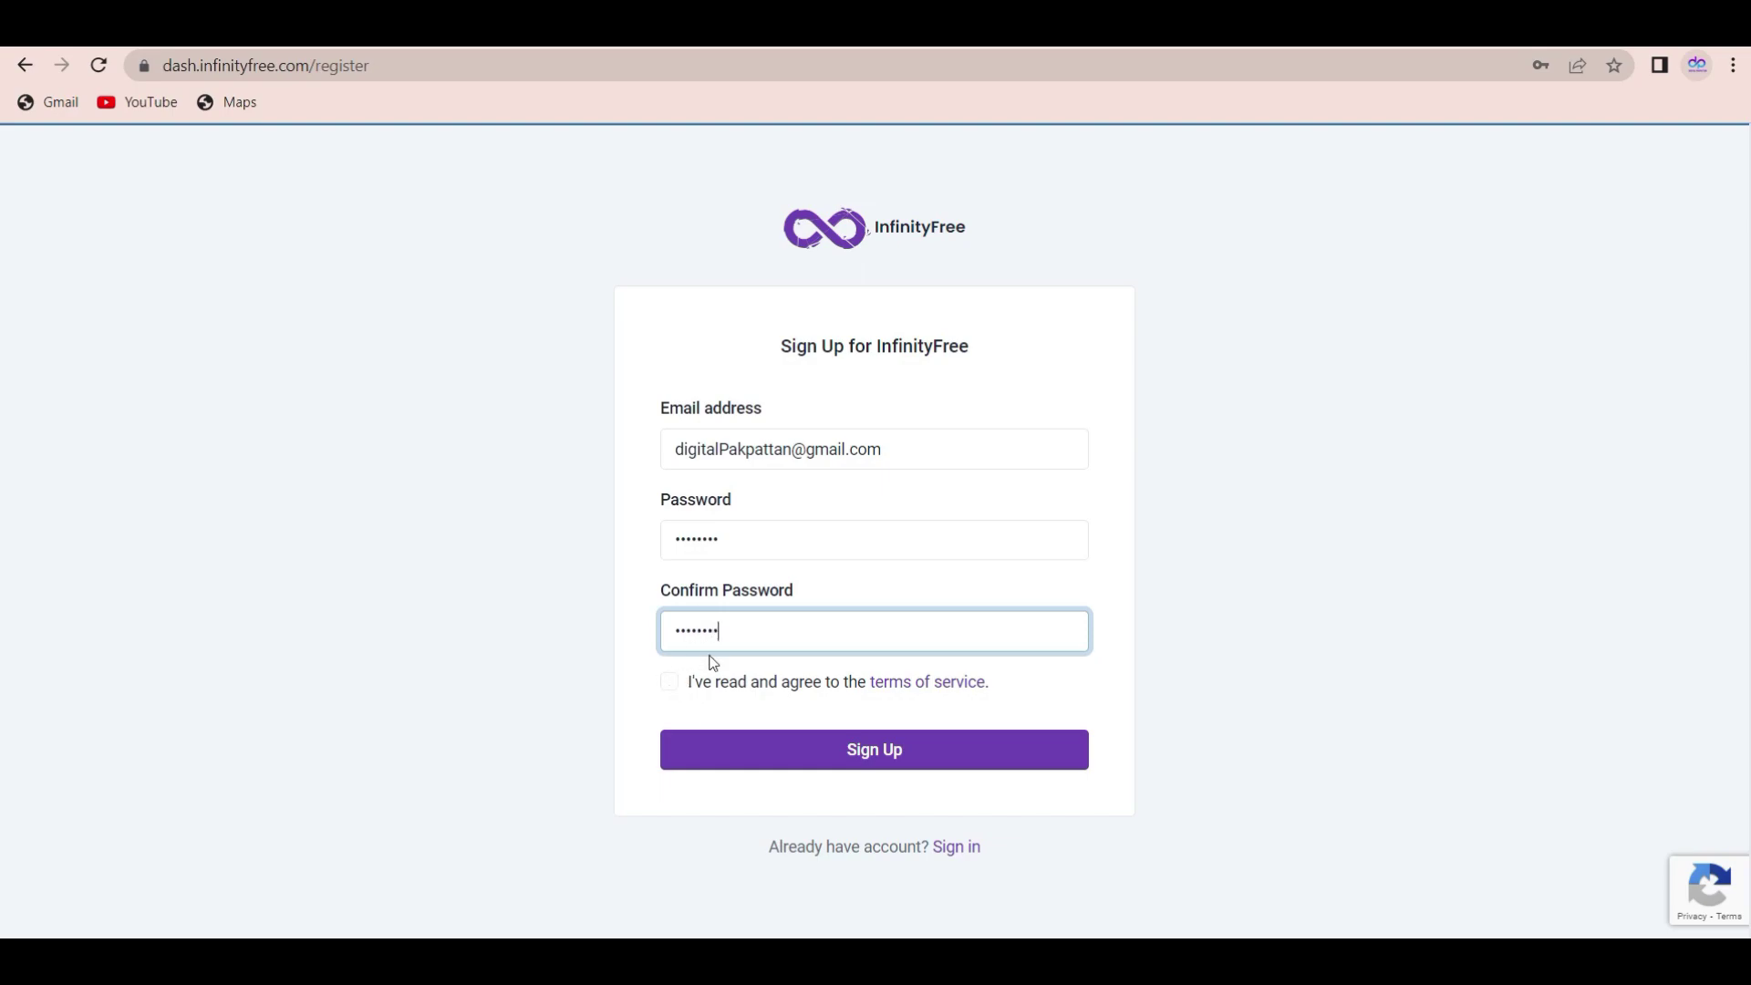
drag(725, 544, 663, 542)
click(727, 631)
click(671, 684)
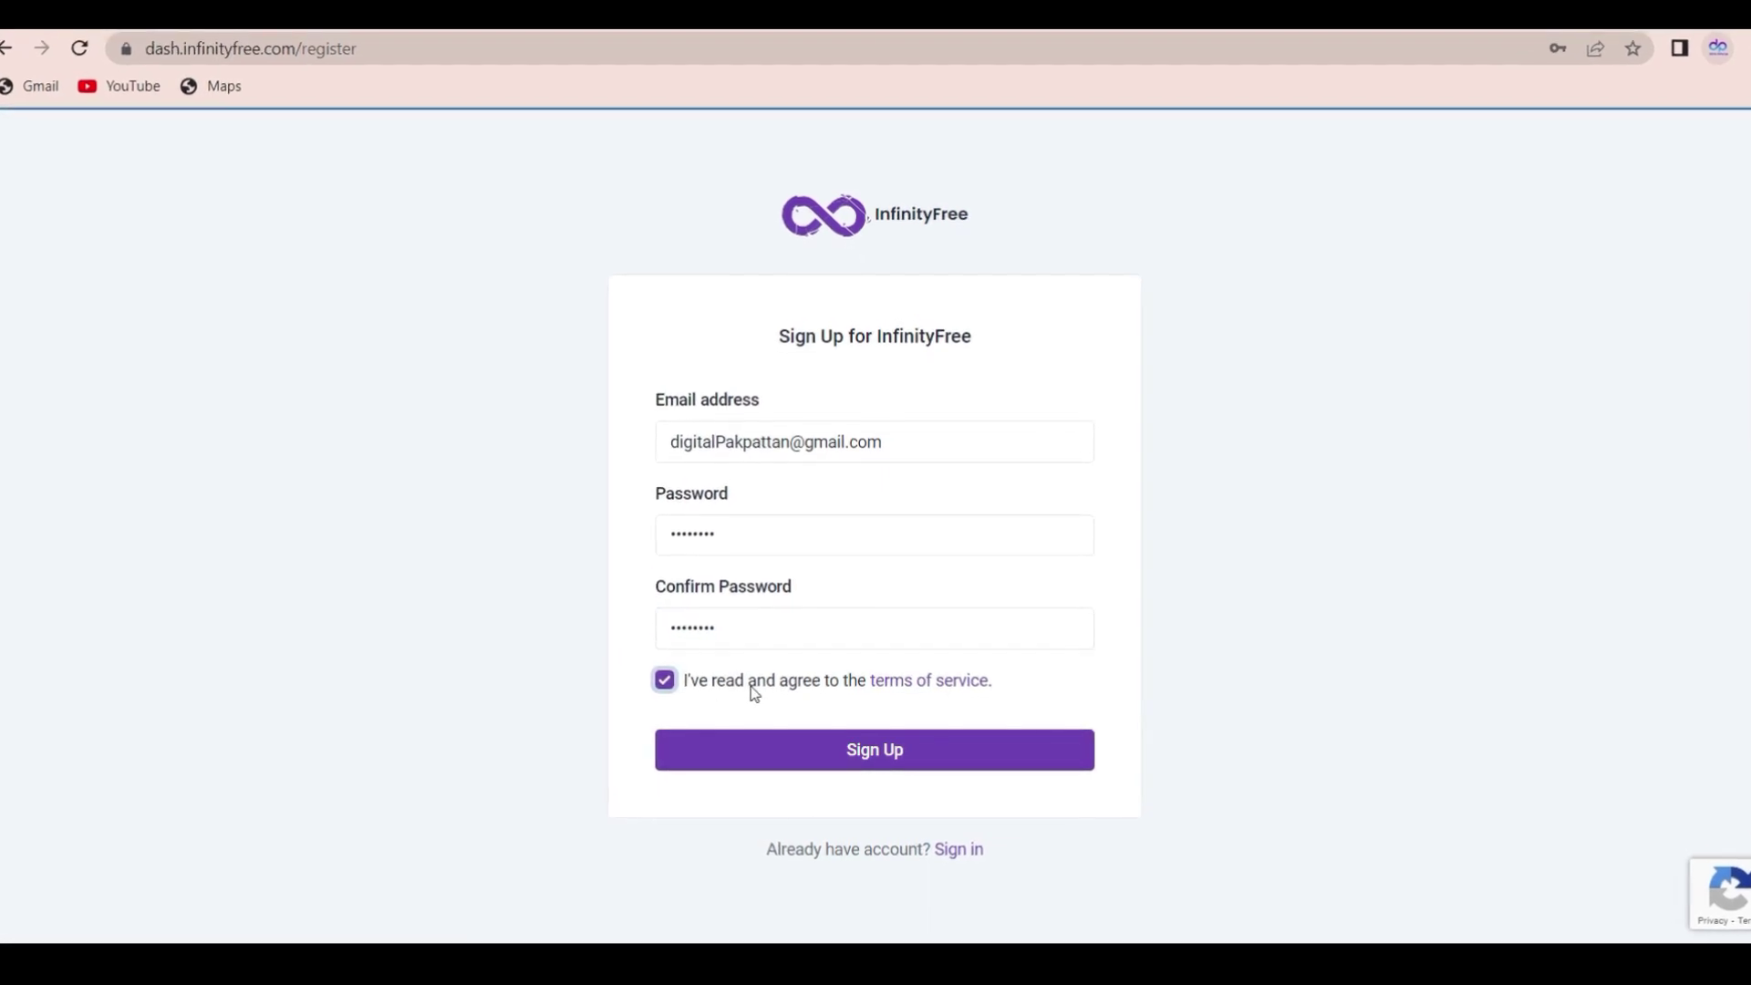
click(863, 759)
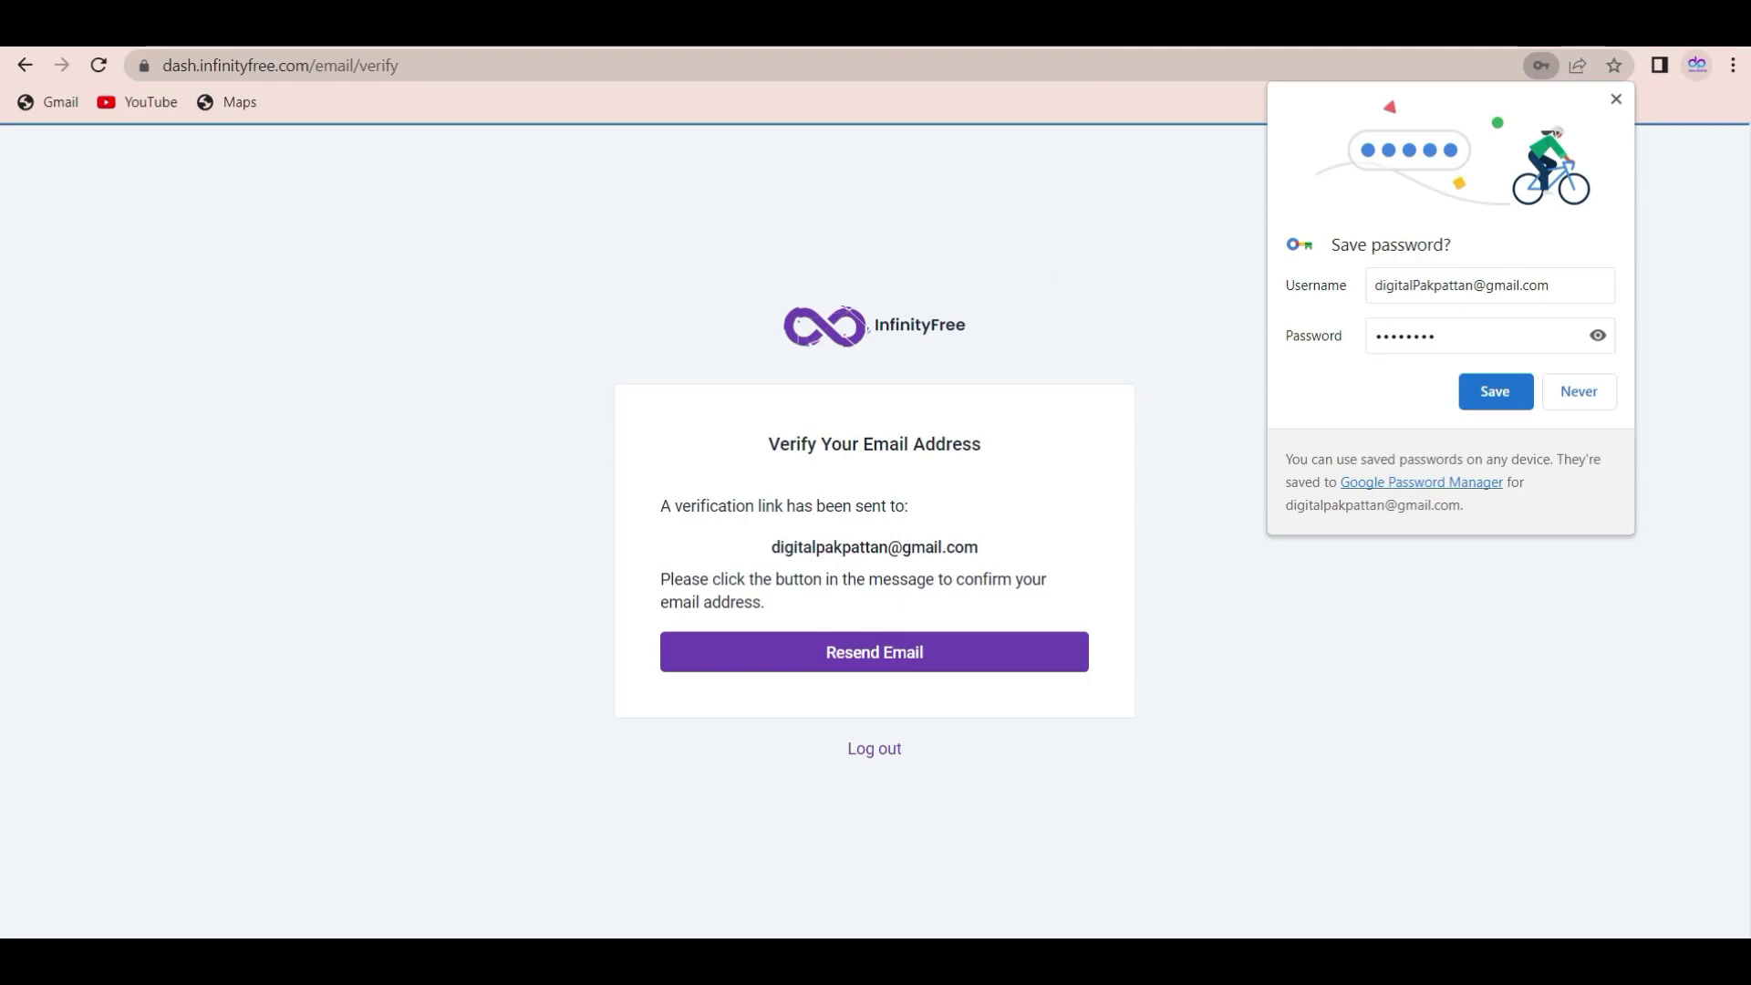
Open InfinityFree's Verify Email Address message in Gmail and follow its verification link
key(ctrl+t)
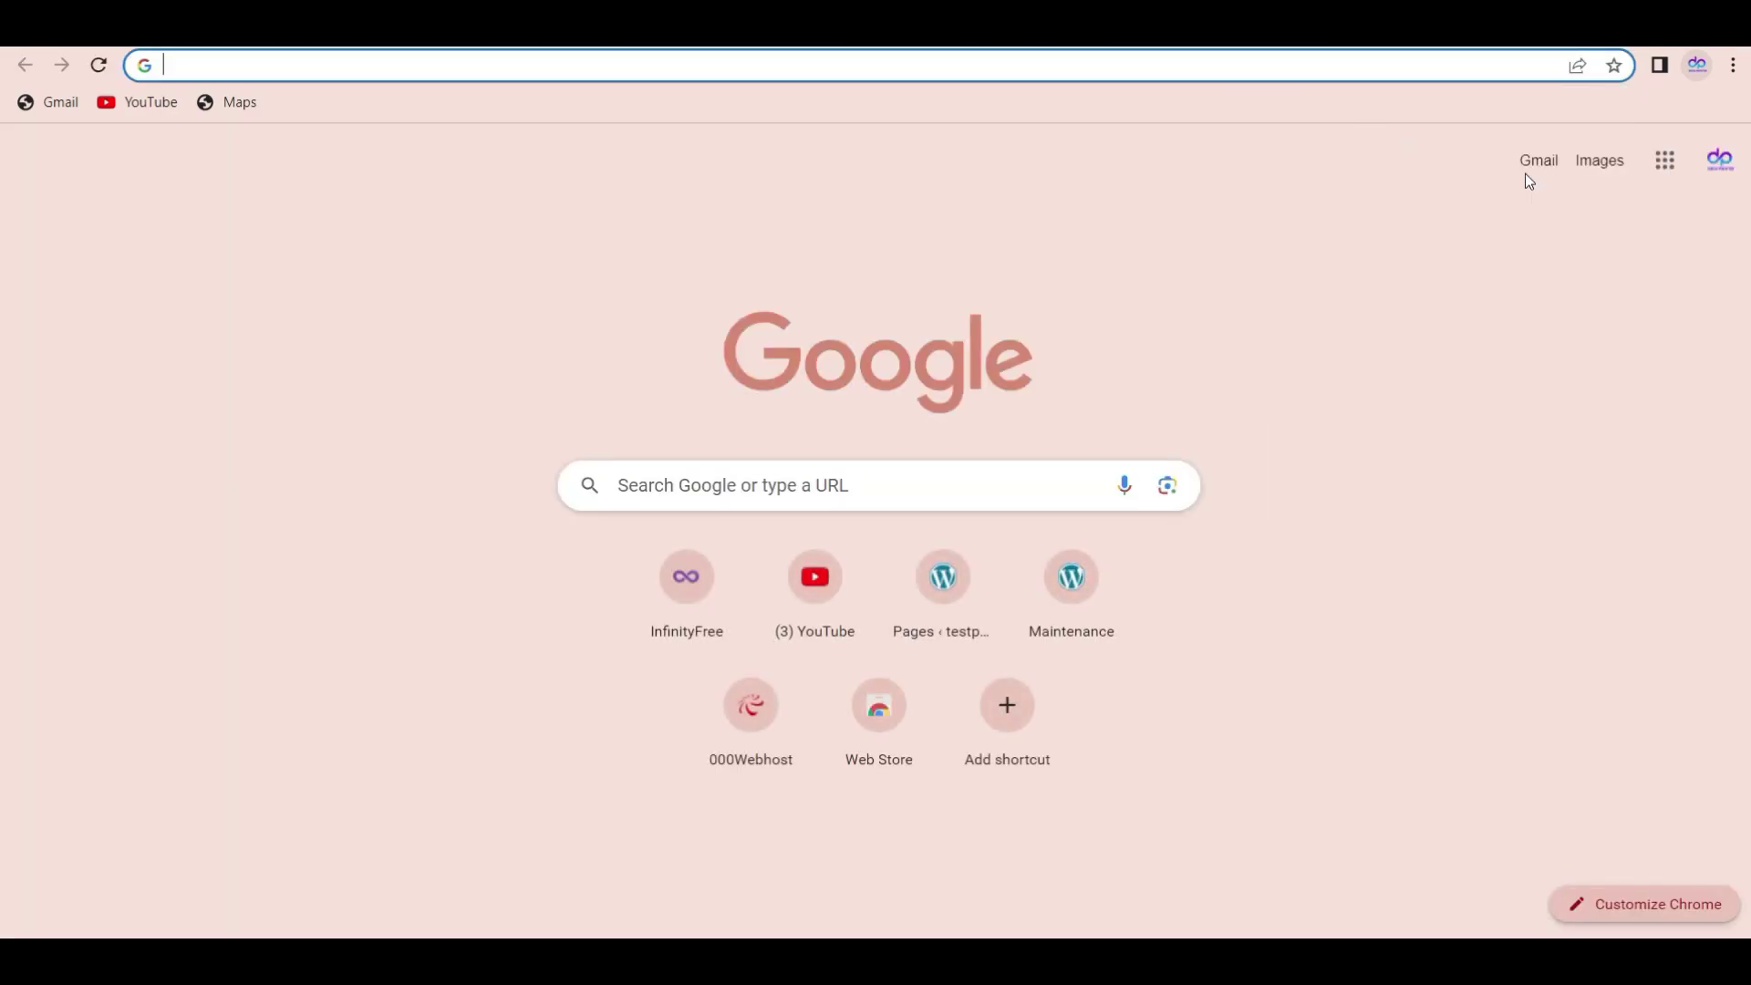
click(1537, 161)
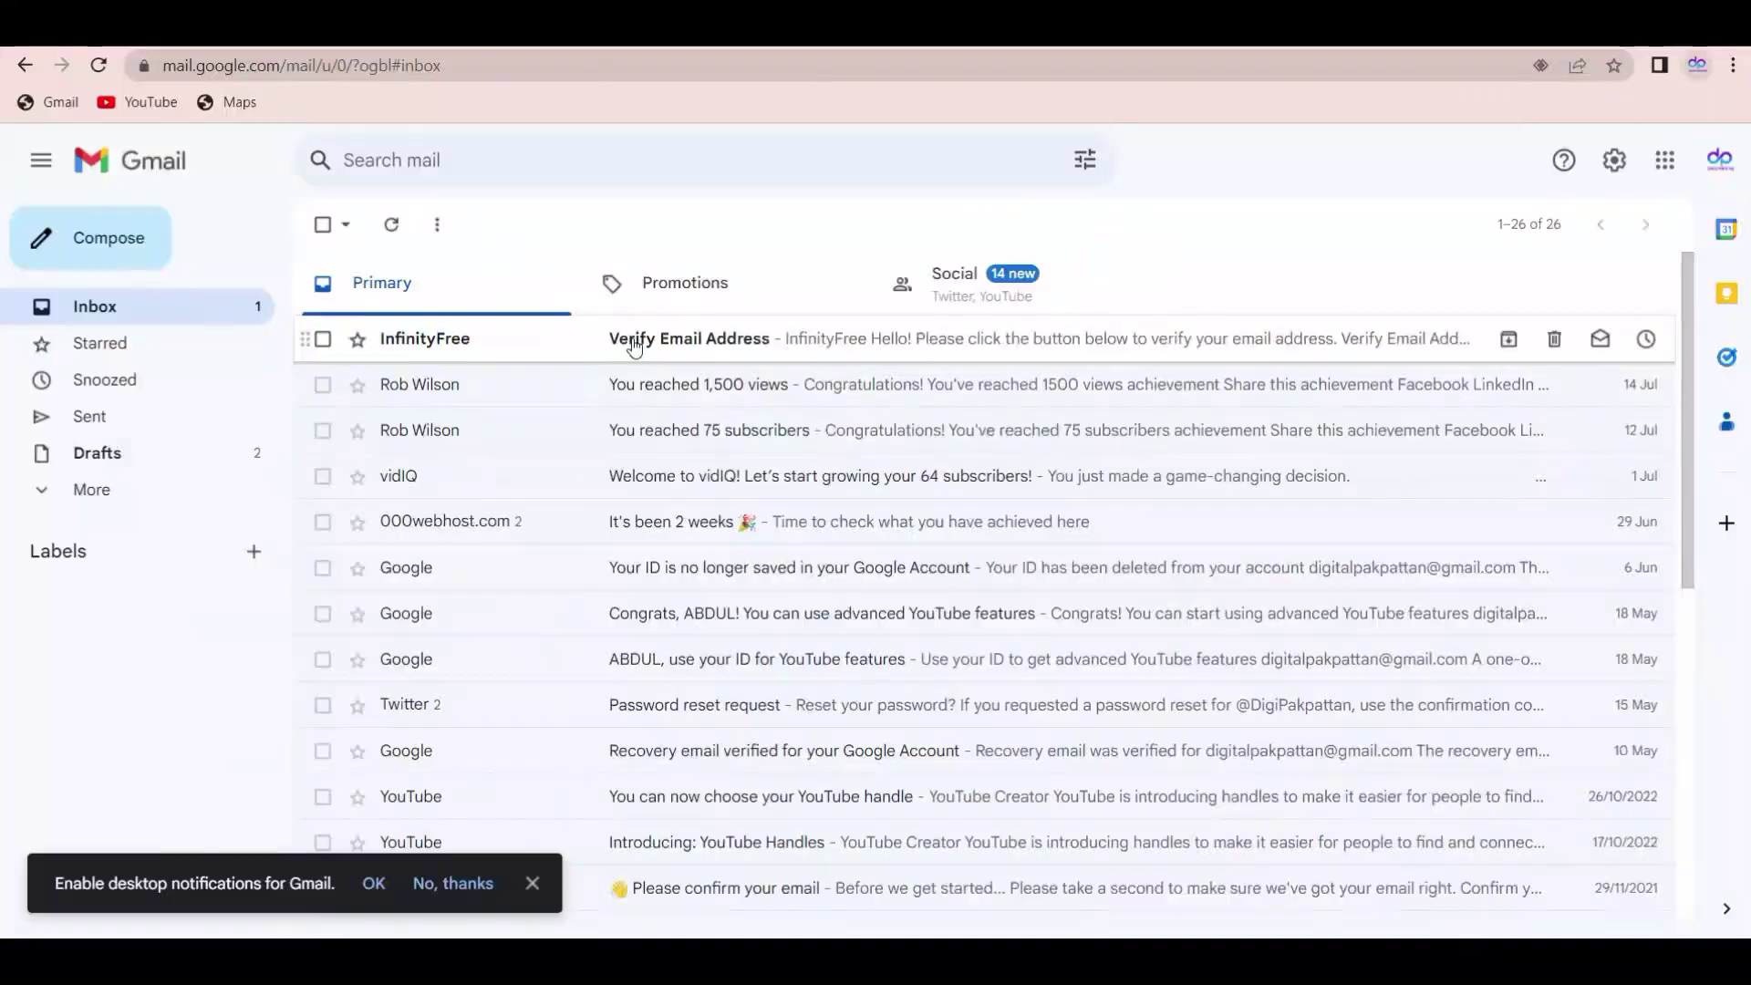
click(629, 351)
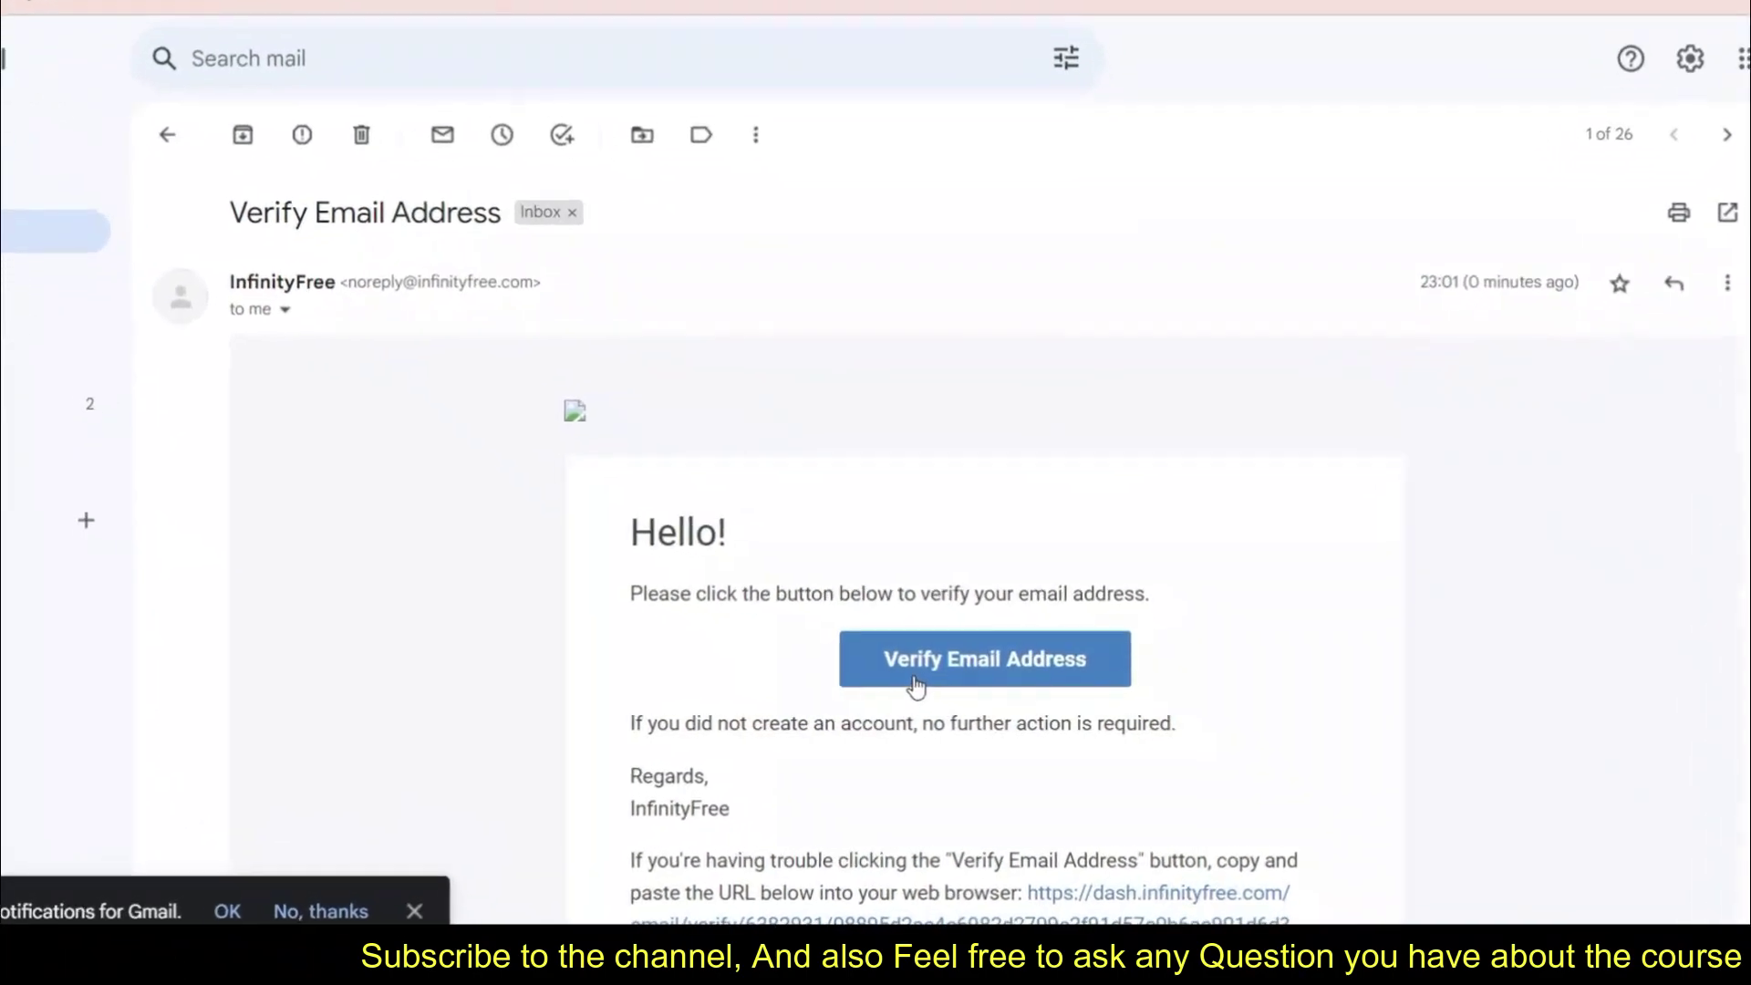
click(955, 675)
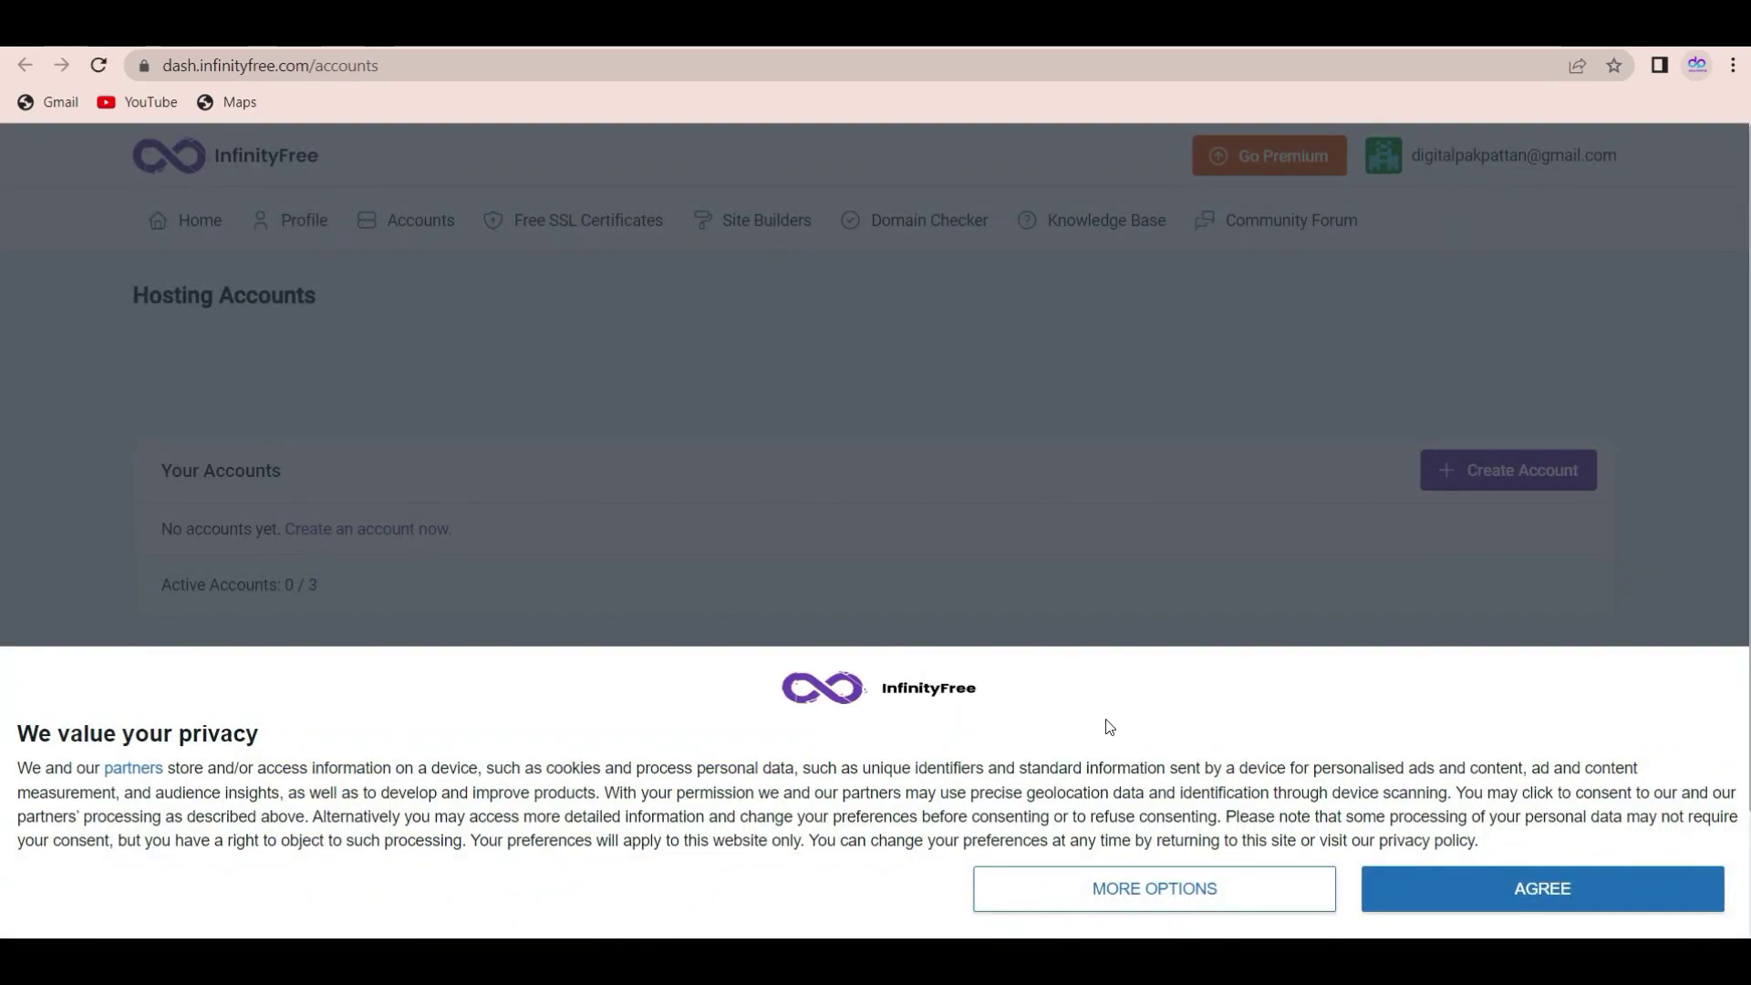
Accept the cookie notice, start a new hosting account, and dismiss the full-page ad
click(1411, 897)
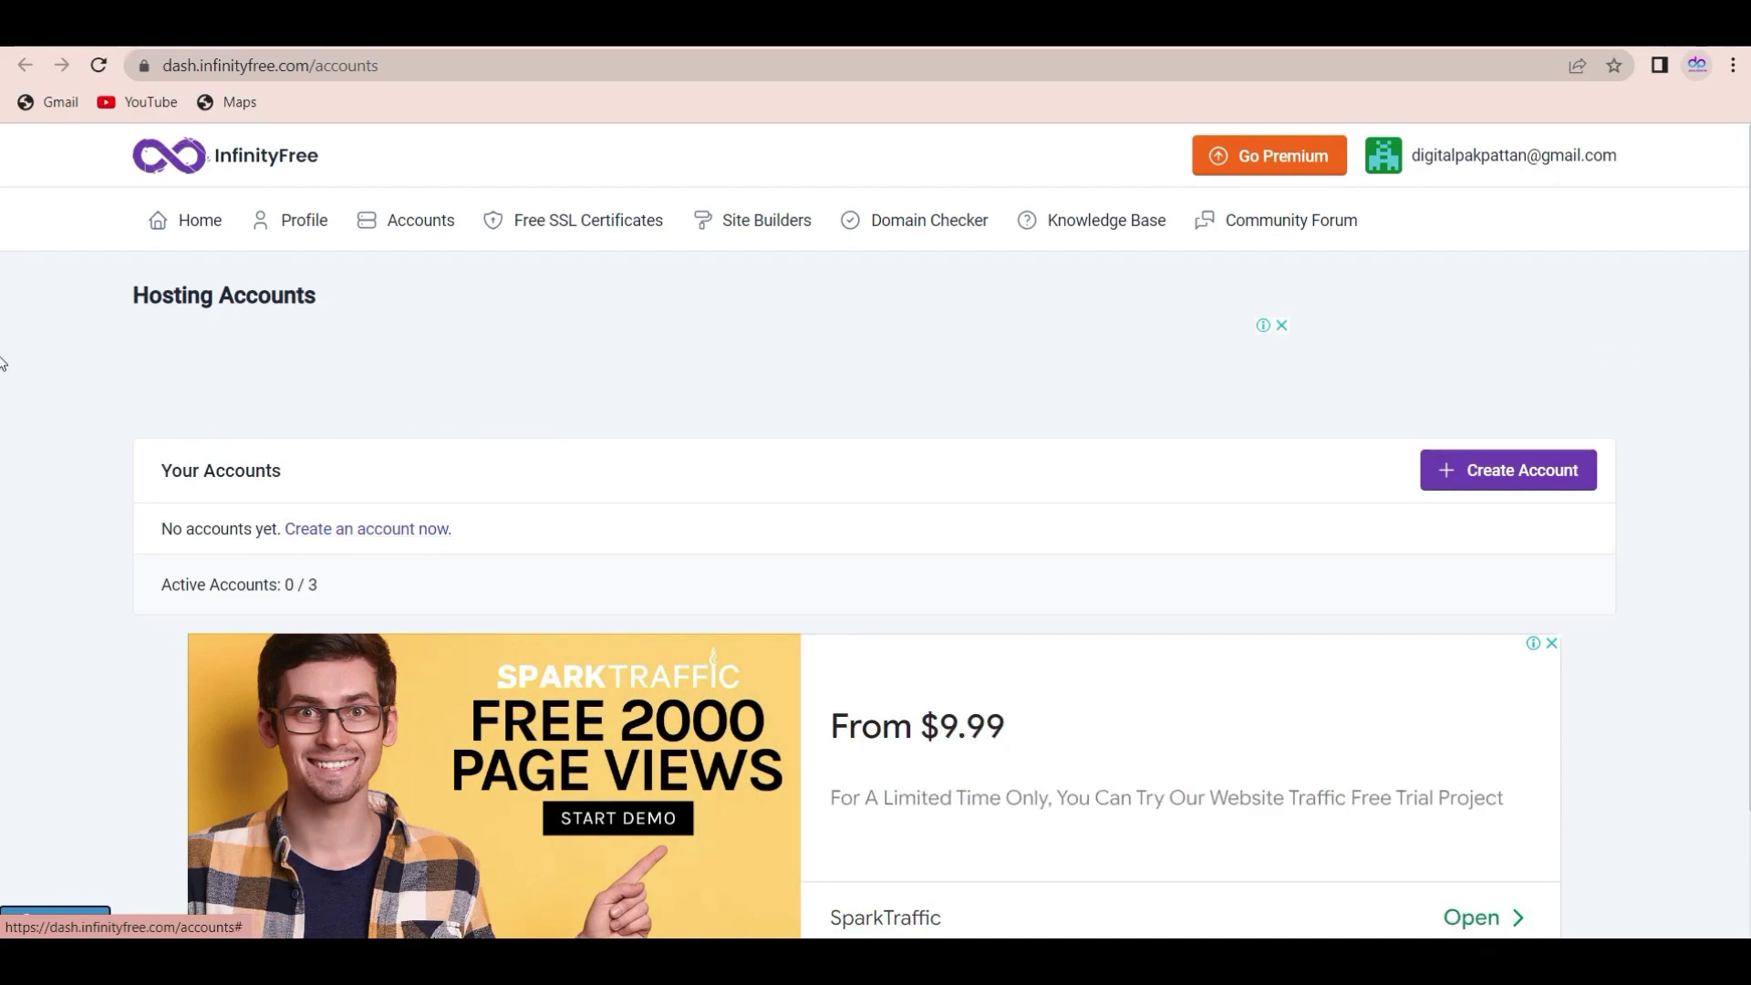
scroll(3, 363, down, 1)
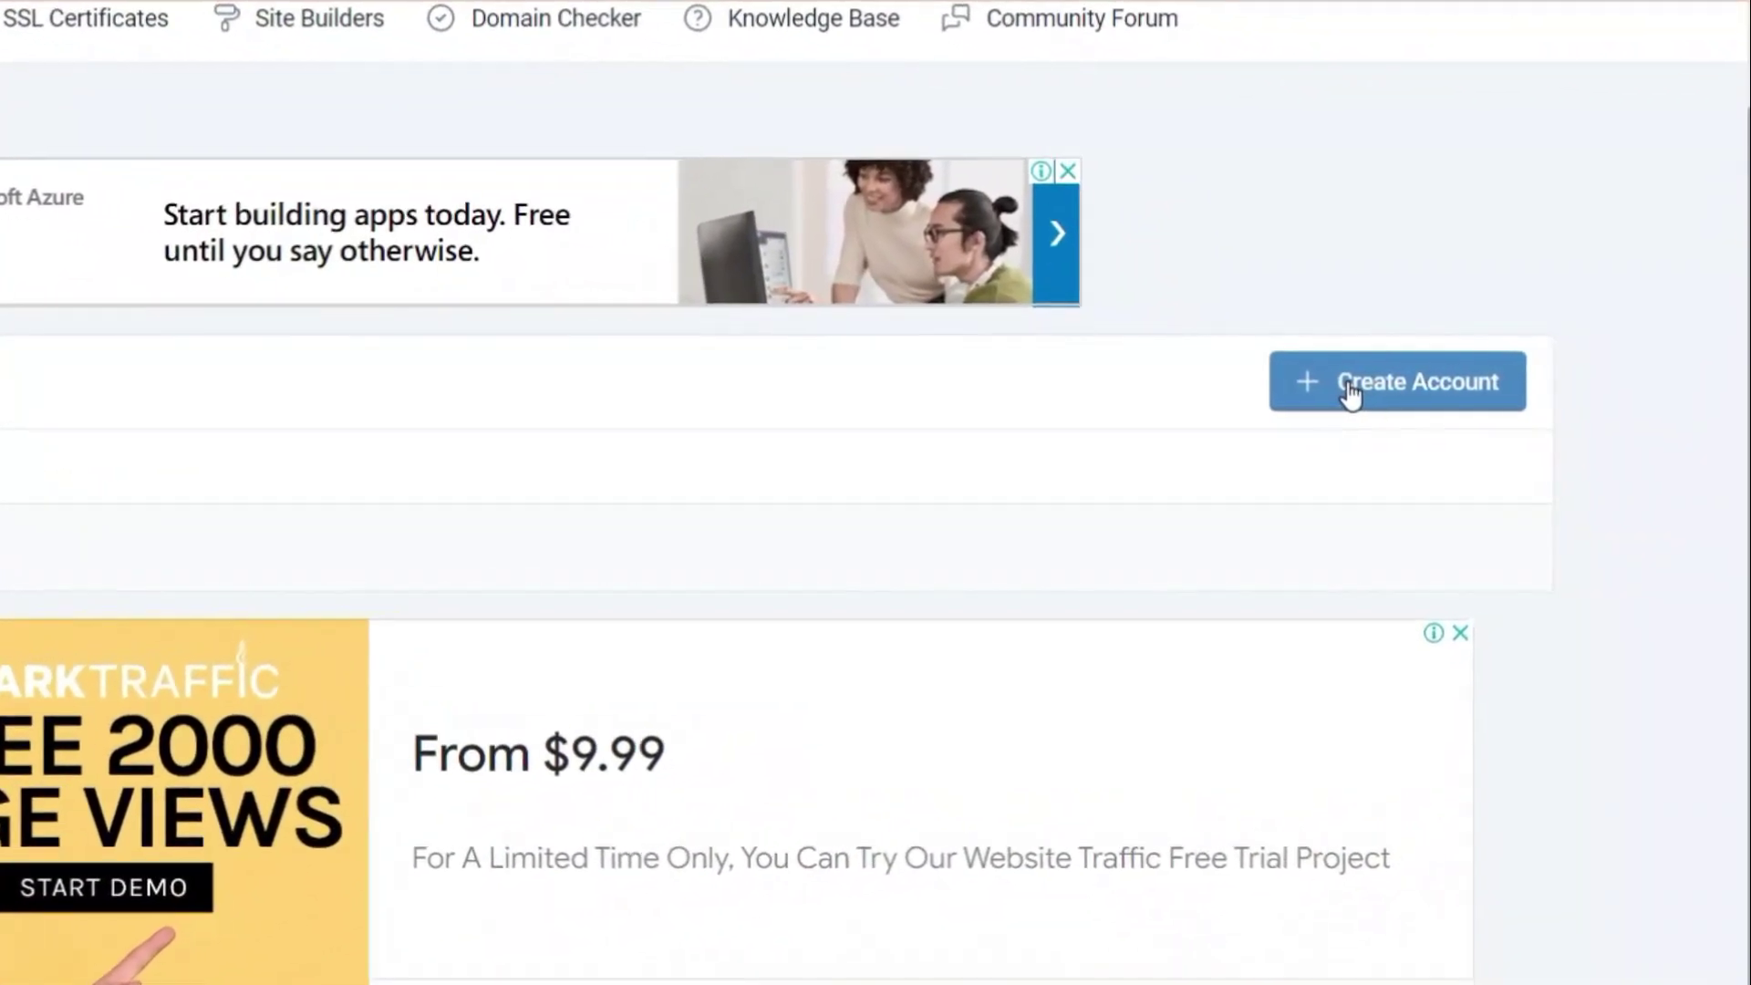
click(1351, 383)
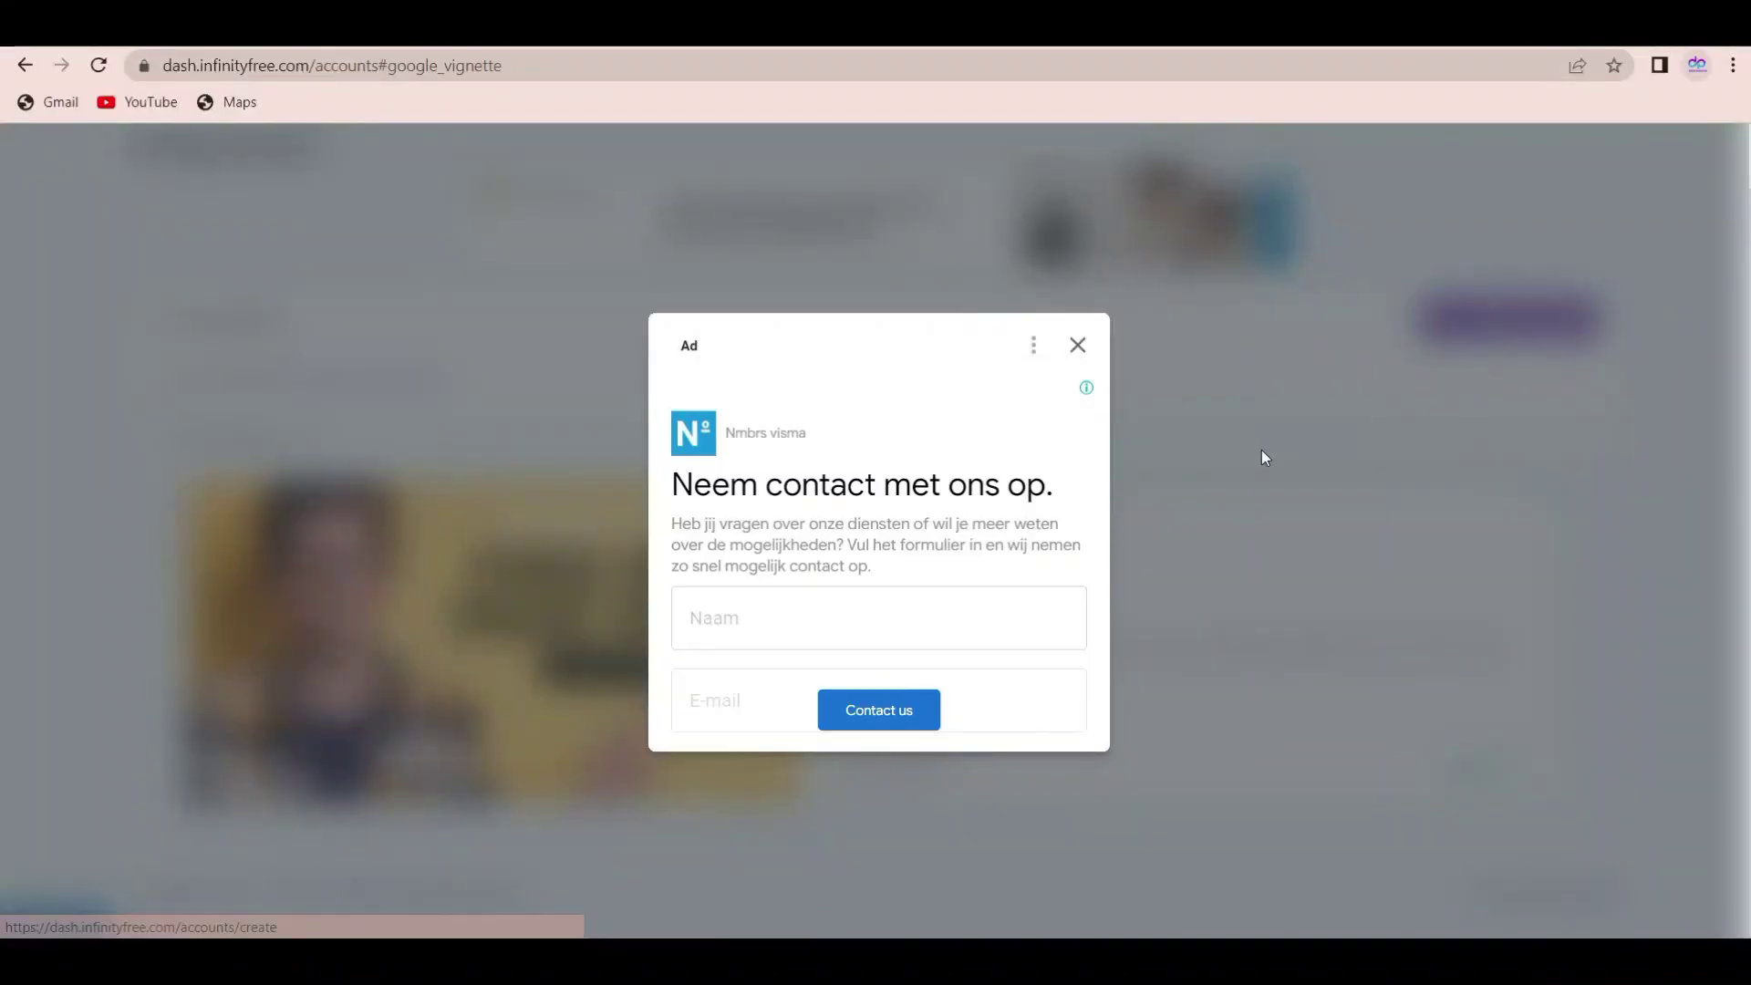
click(1077, 348)
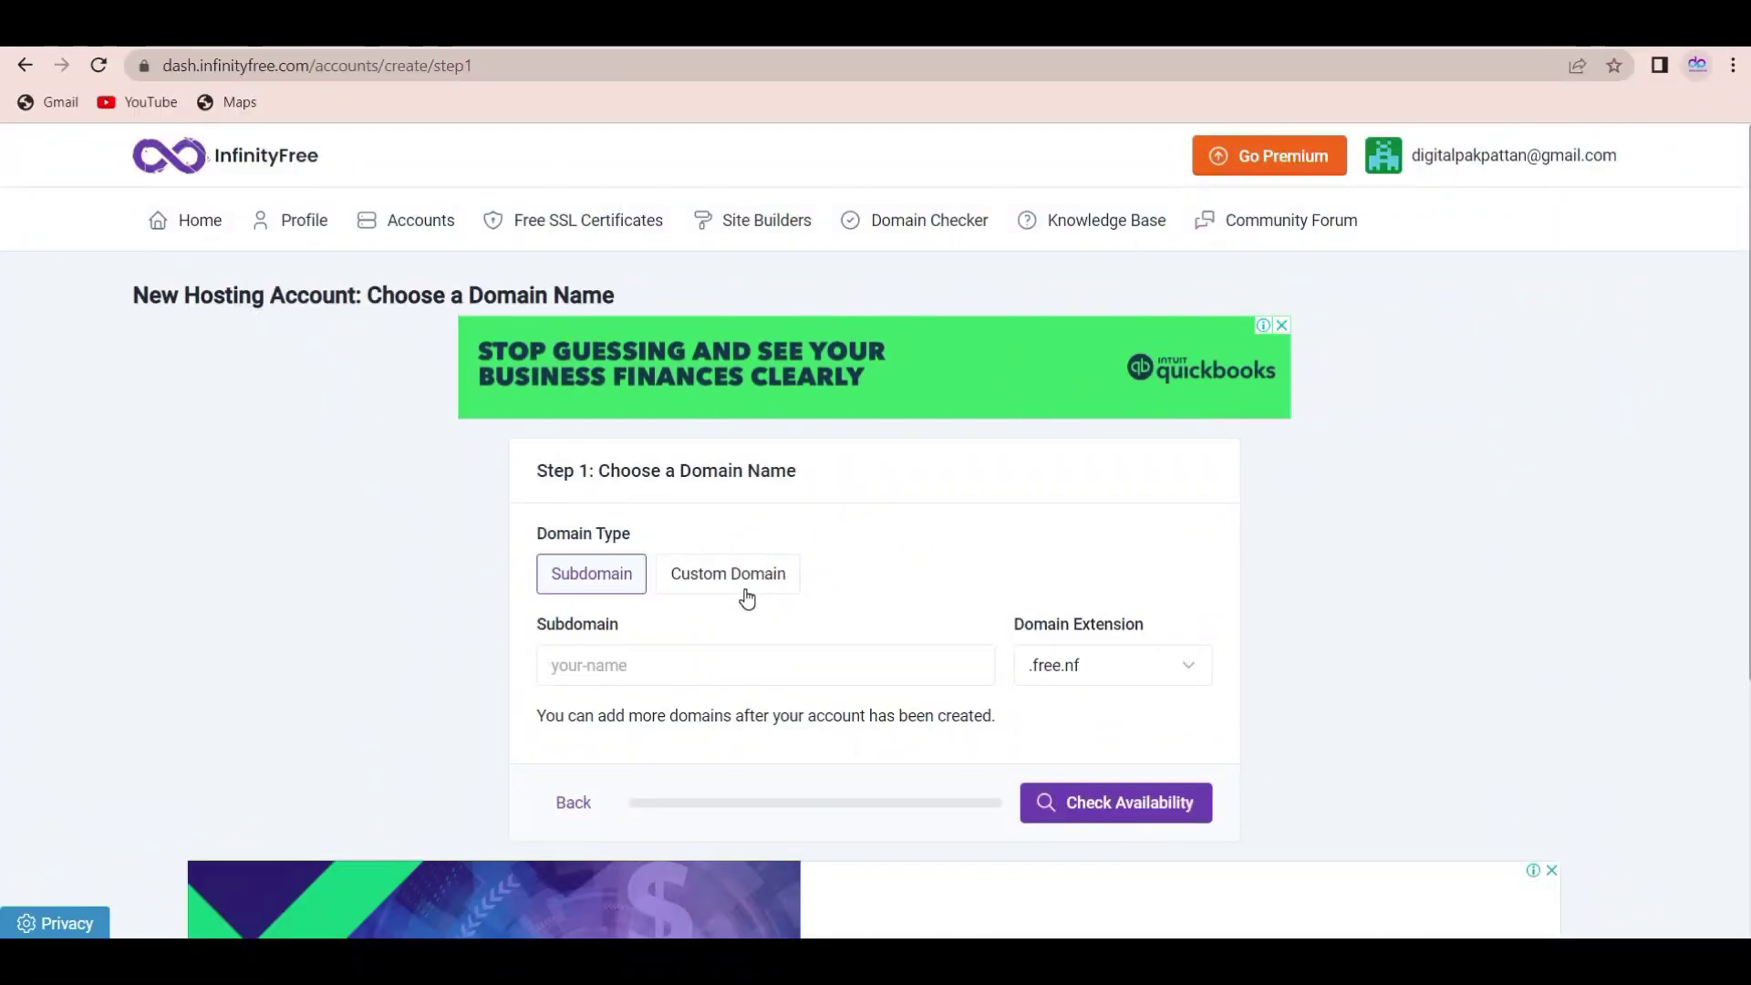
Enter subdomain pakpattan1 with the .42web.io extension and check its availability
click(645, 653)
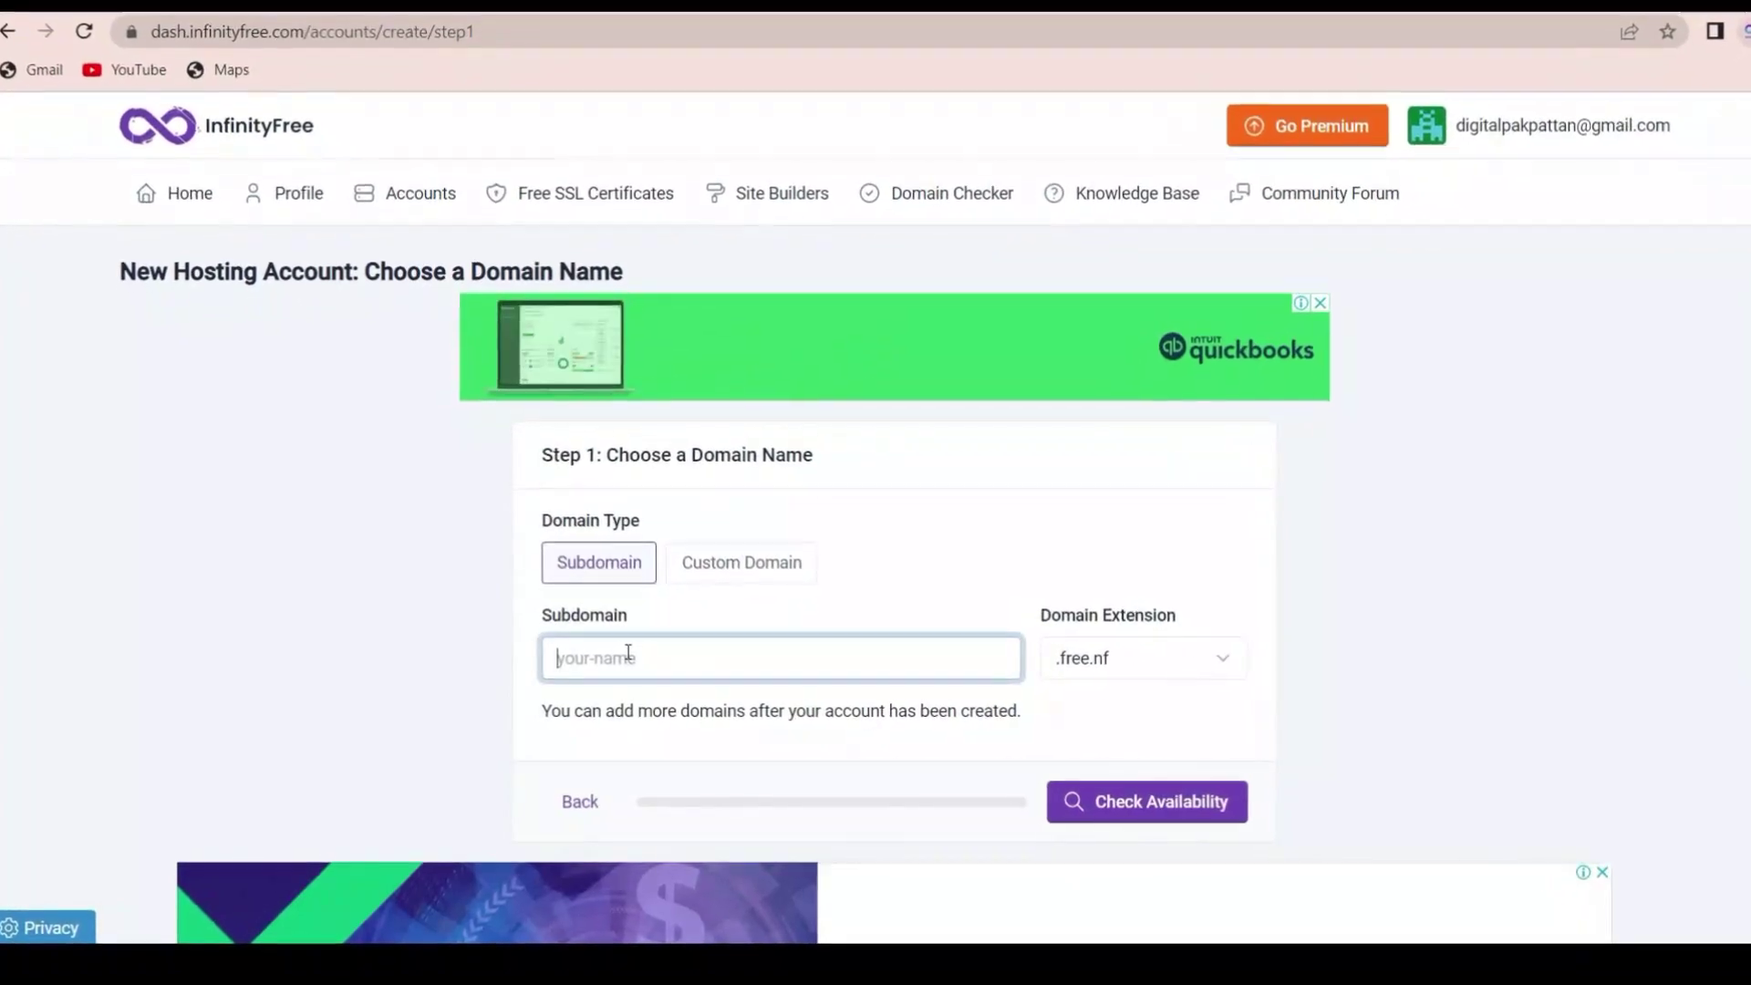
text(pakpatta)
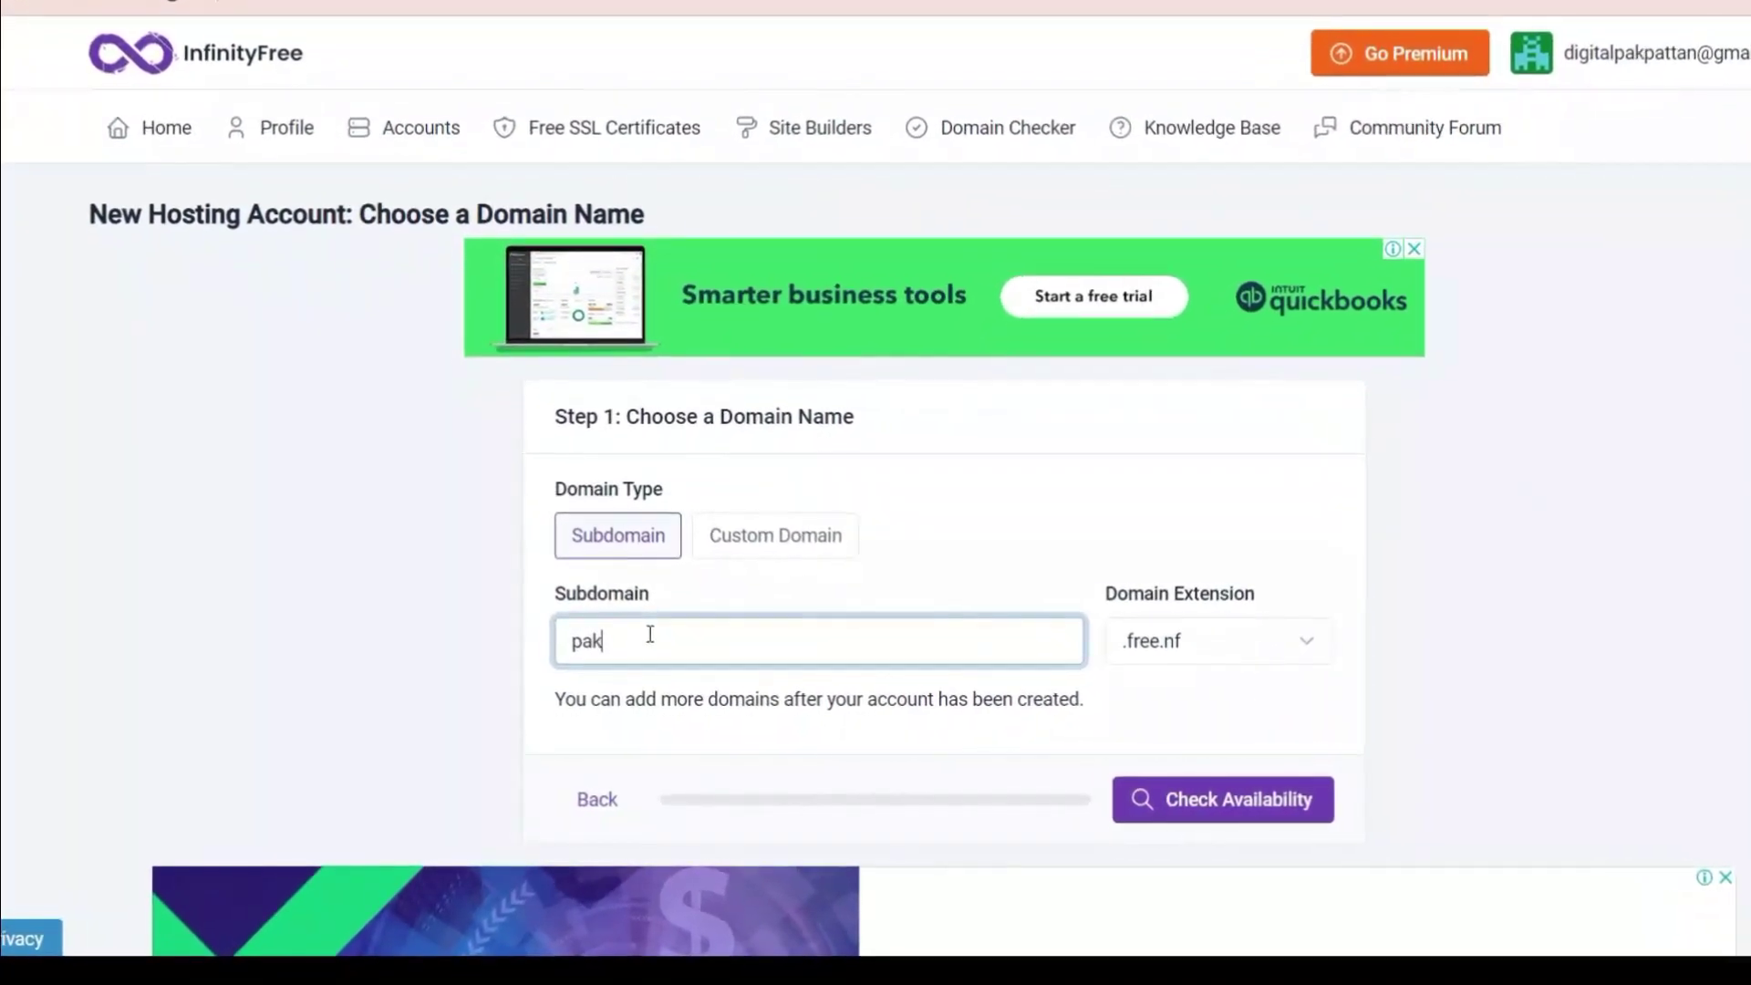
text(n1)
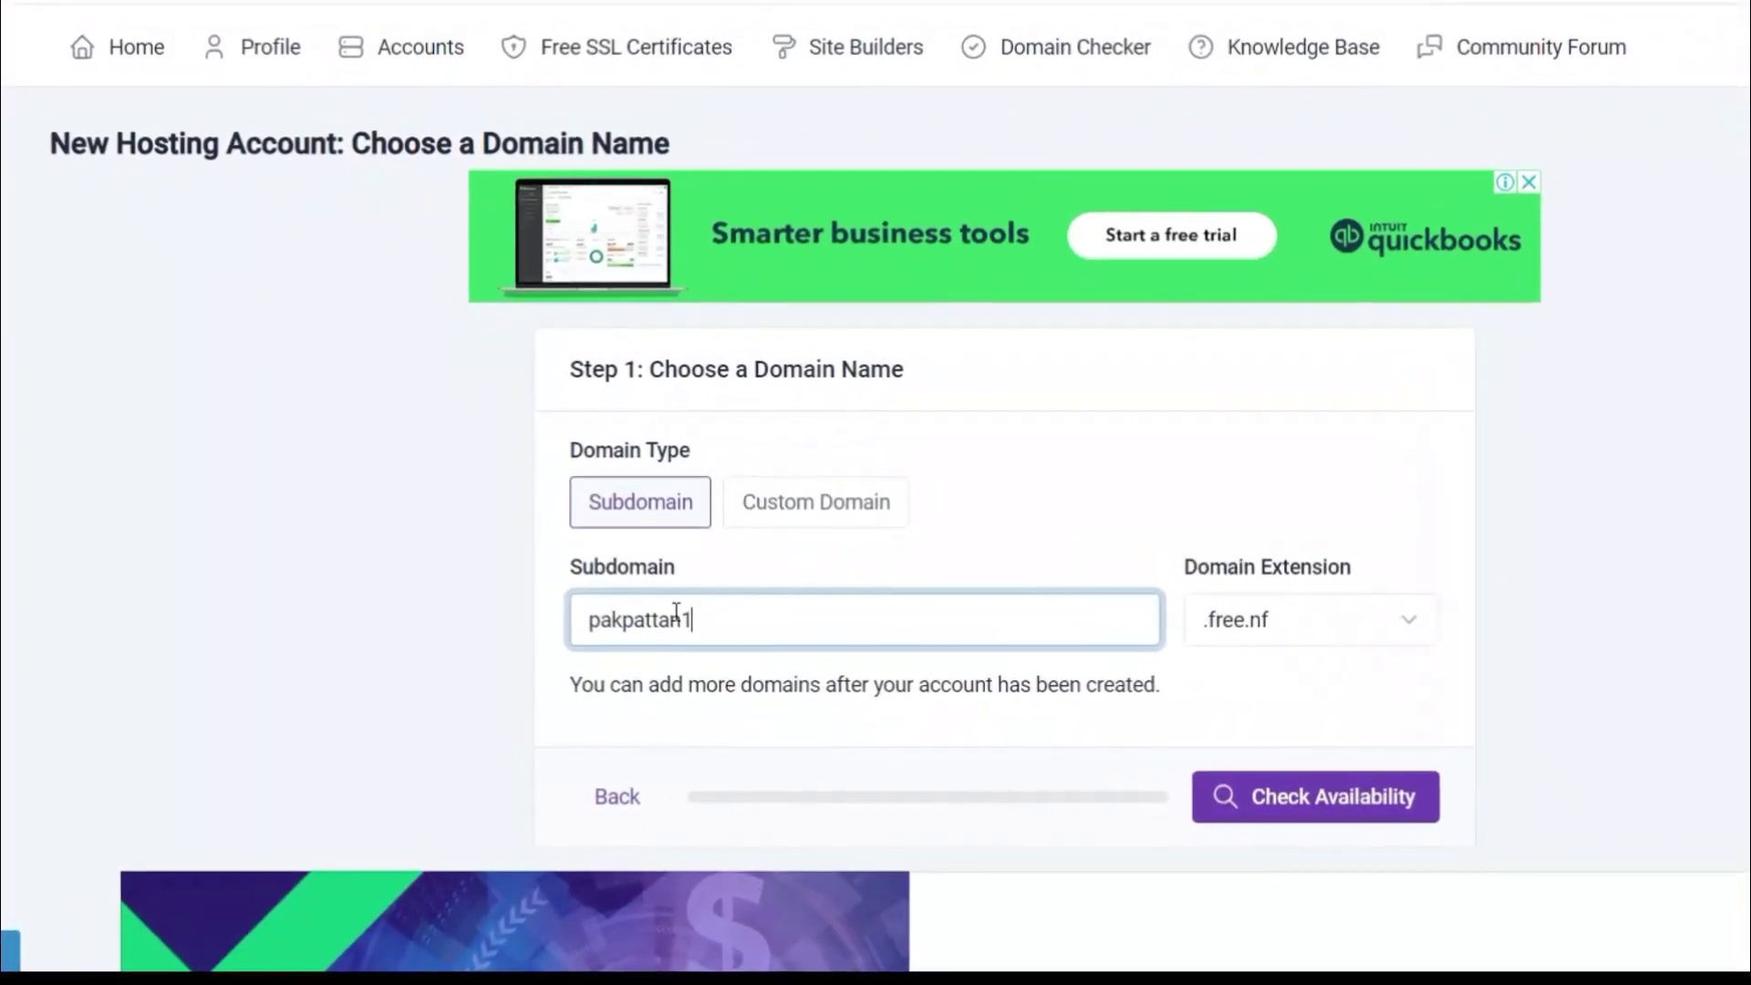
drag(711, 606, 589, 607)
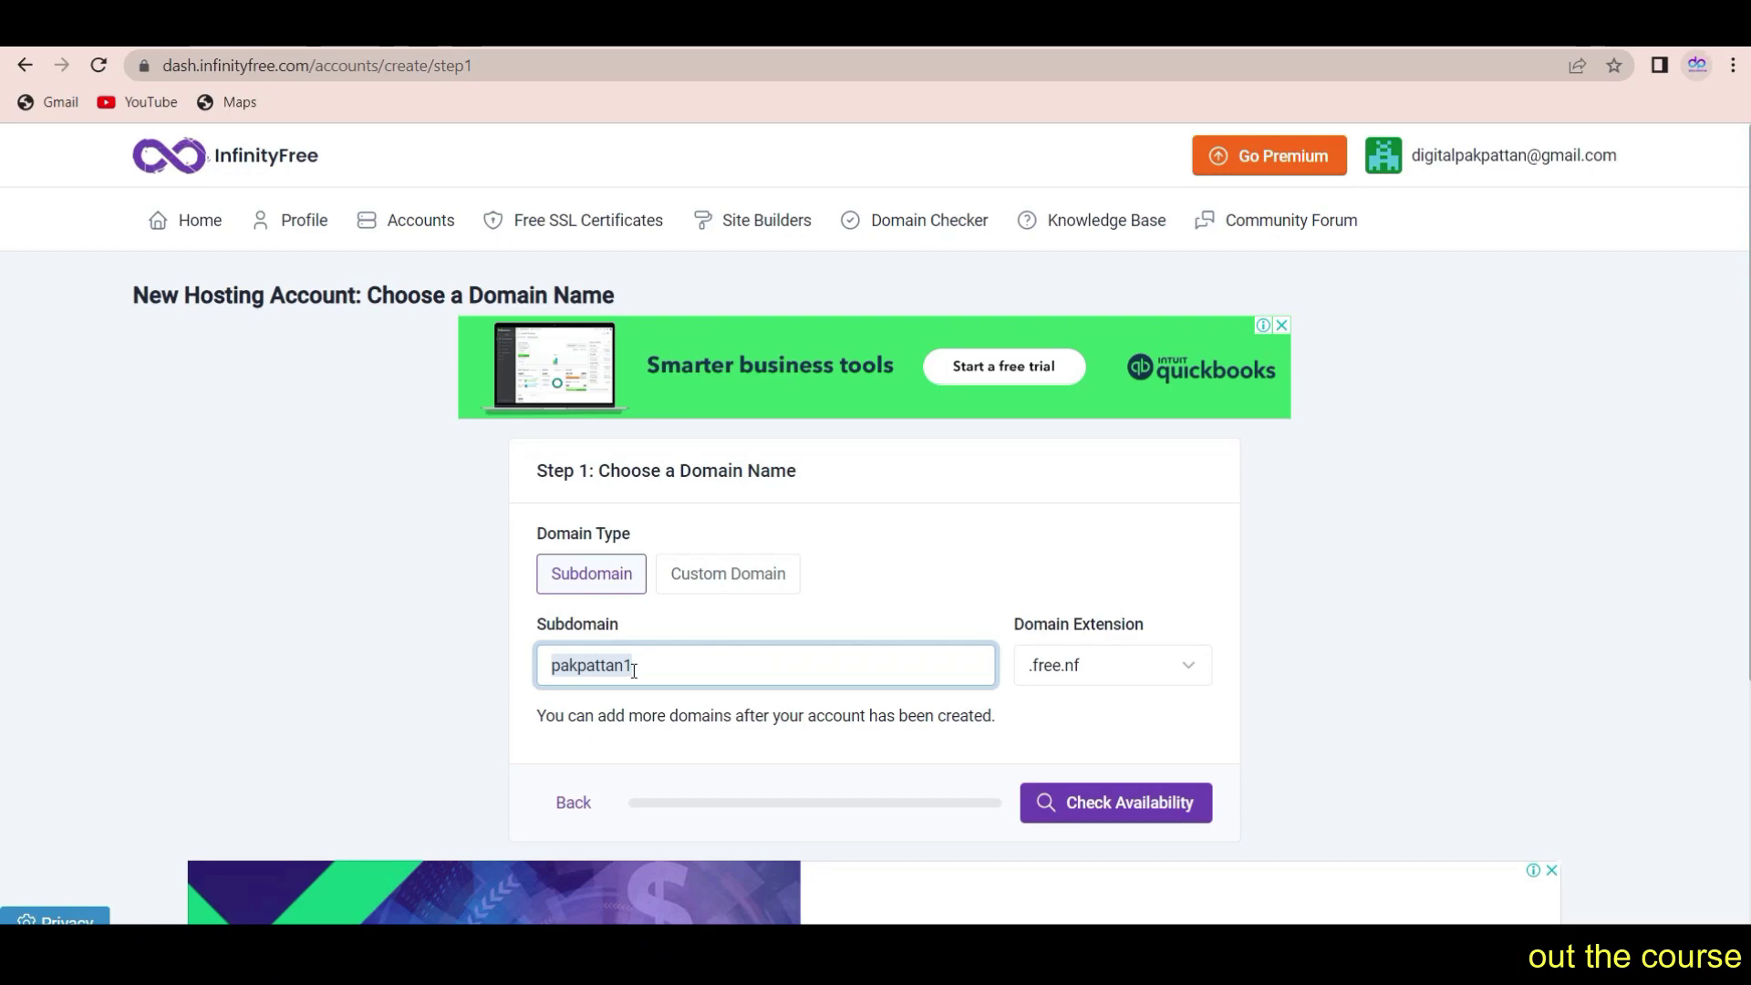
click(1076, 665)
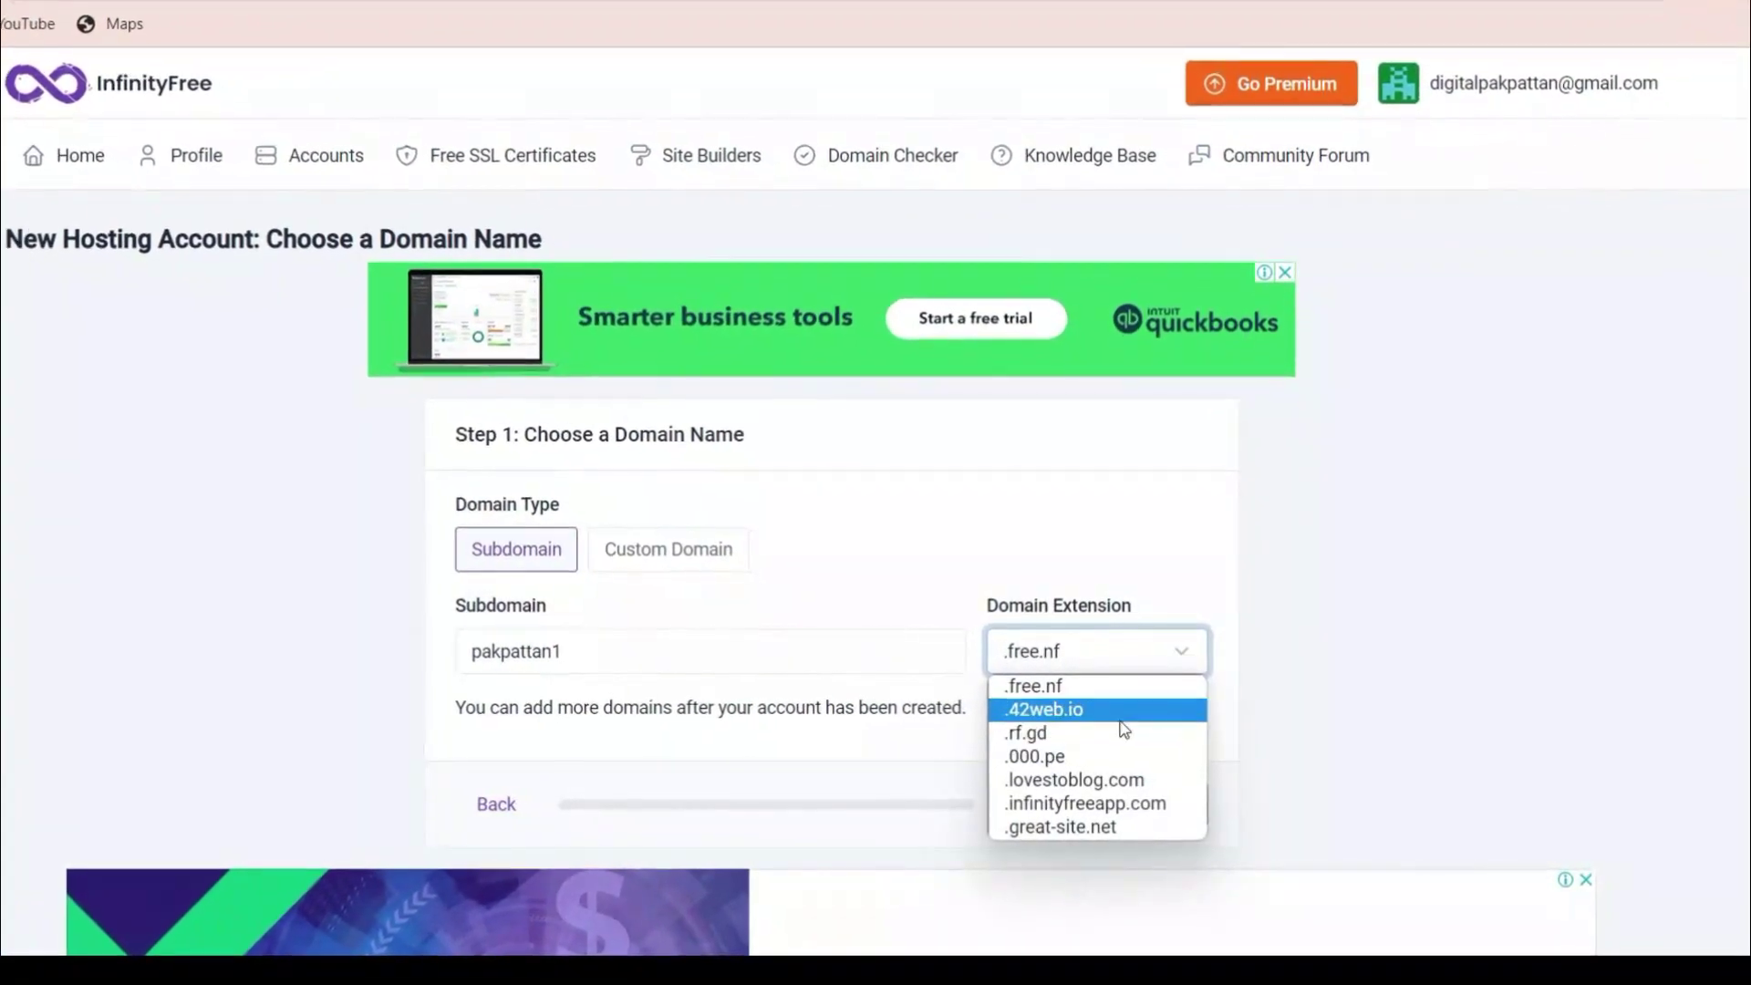
click(1093, 708)
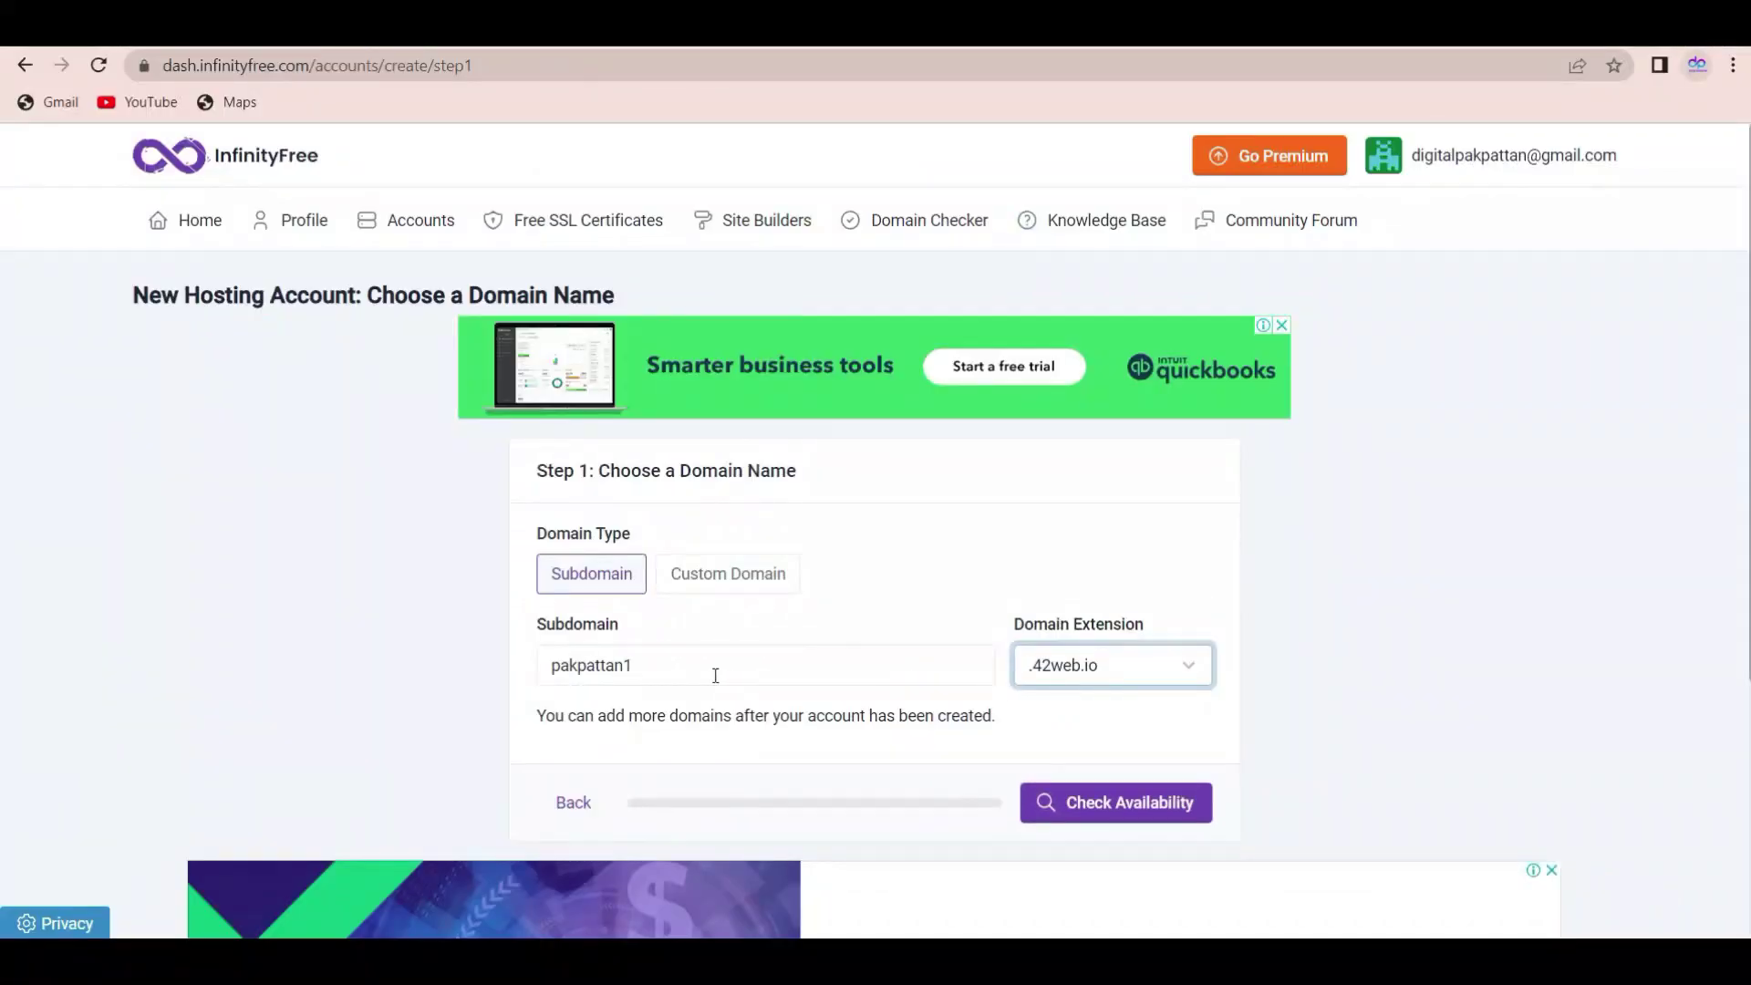
double_click(716, 675)
drag(602, 666, 594, 668)
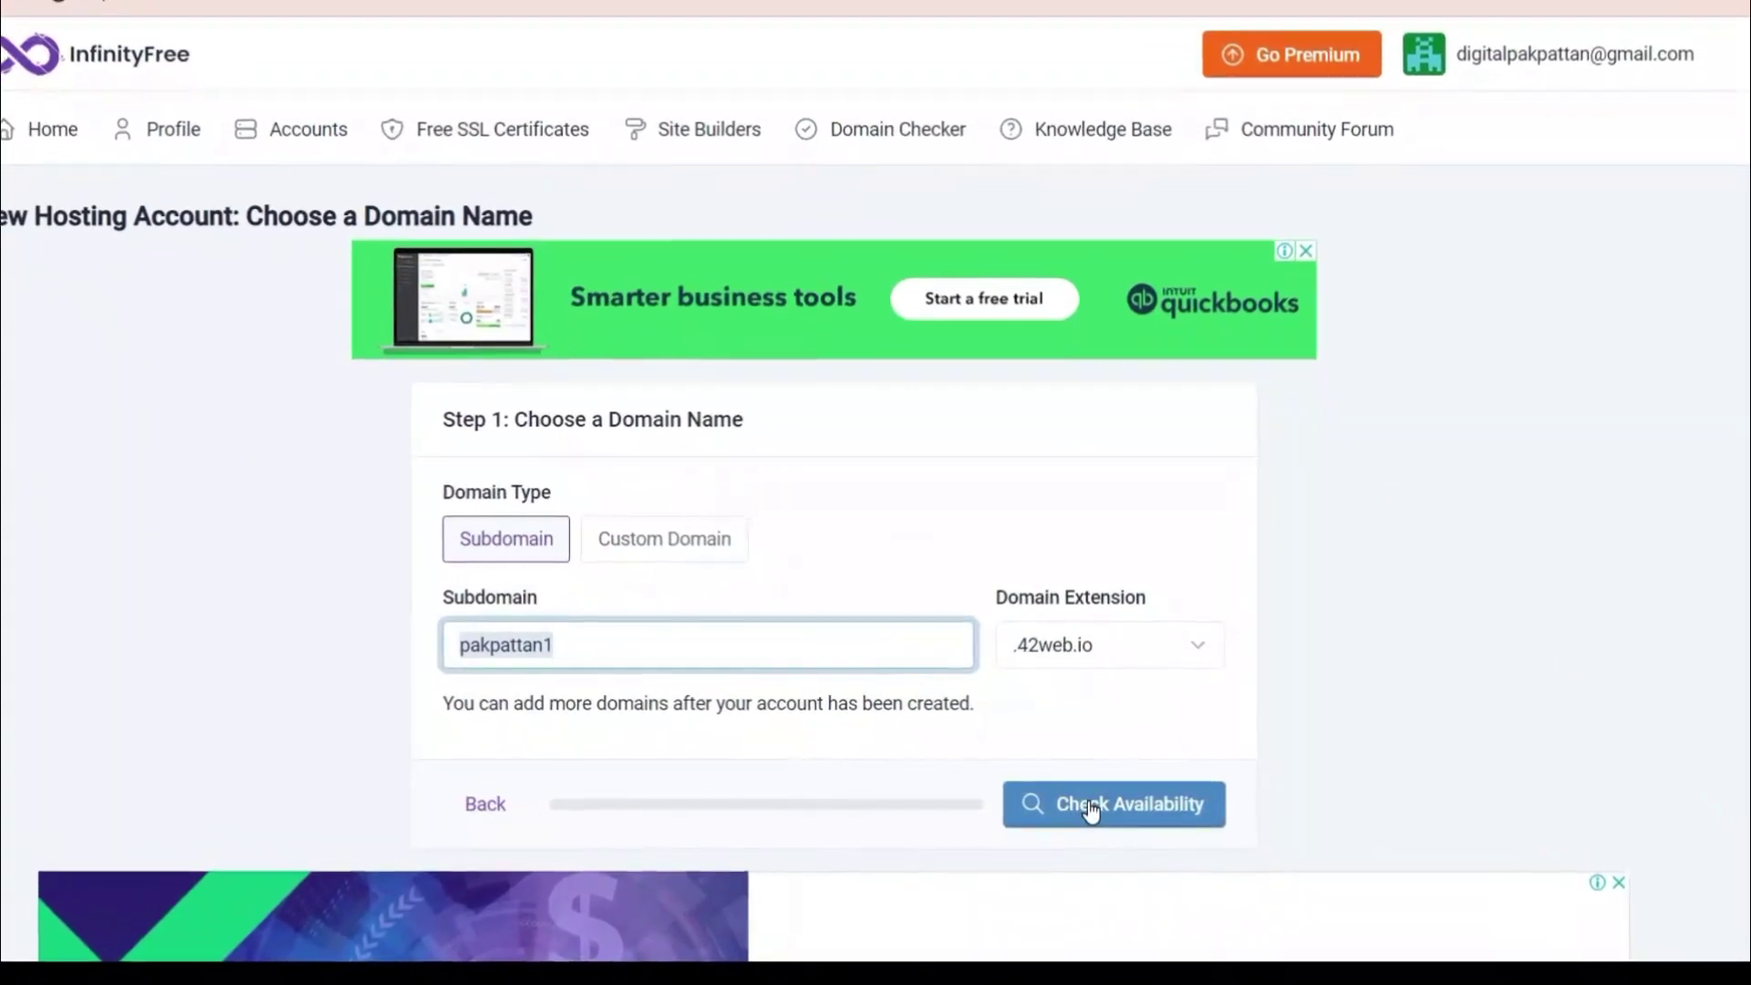
click(1092, 807)
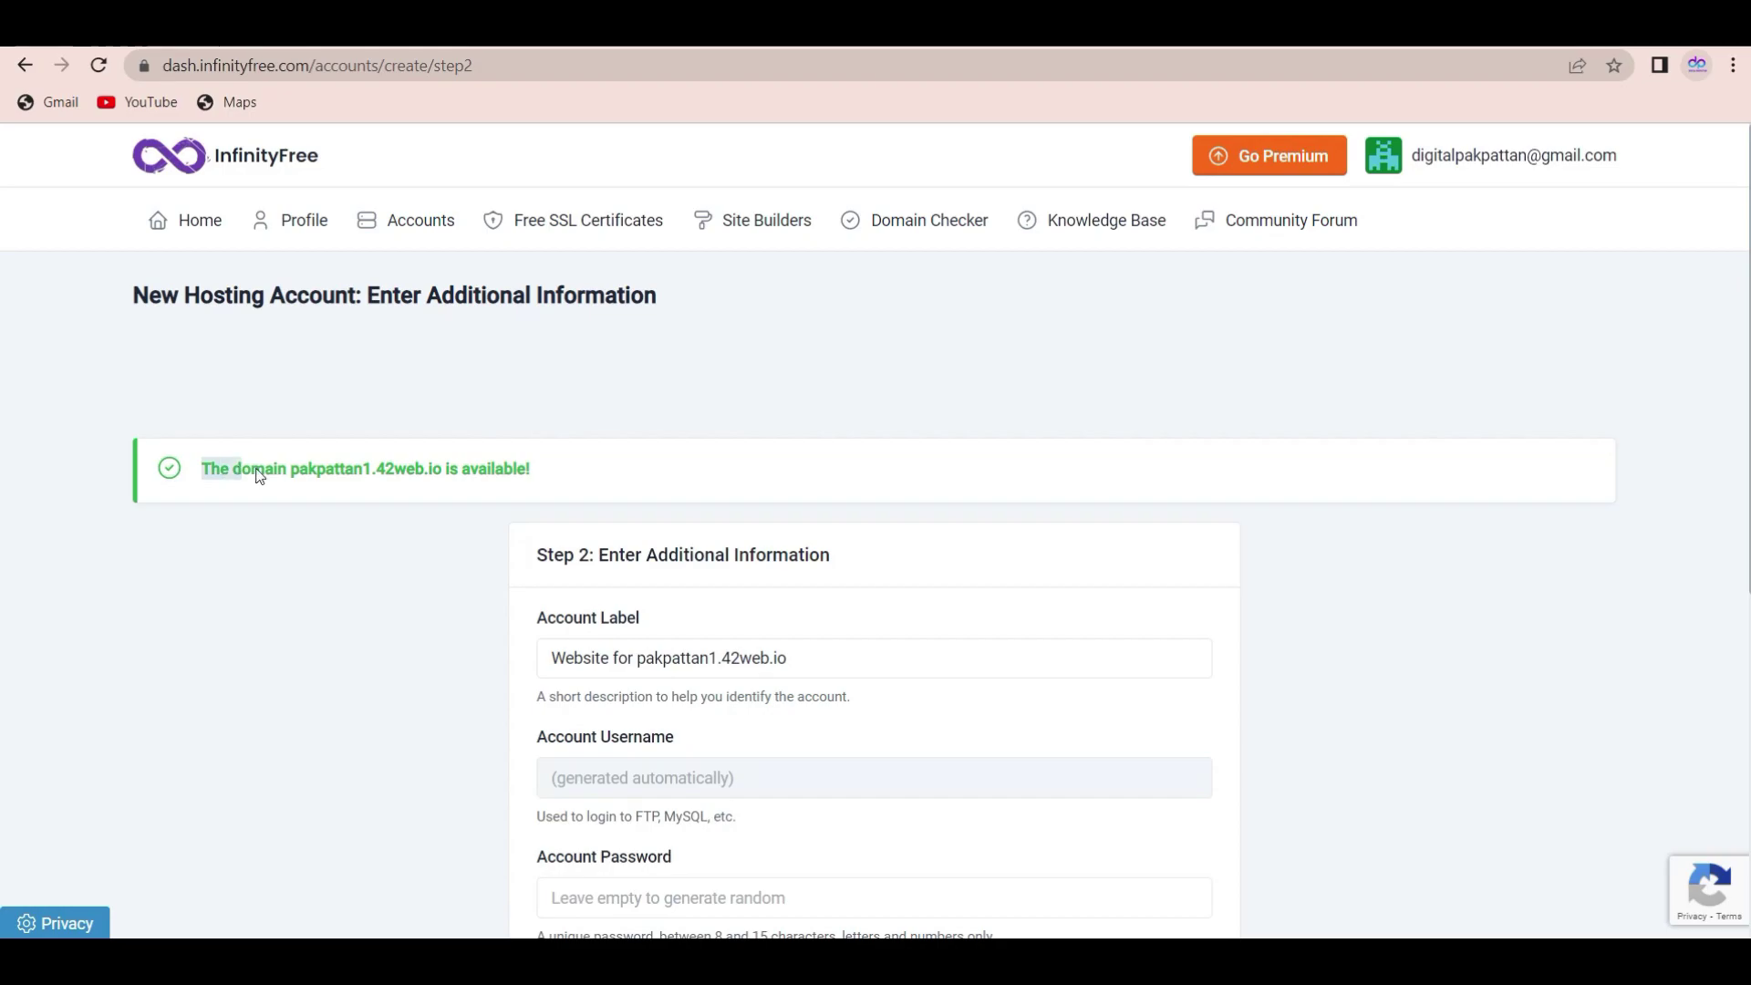
Enter an account password for the pakpattan1.42web.io hosting account and submit Step 2
drag(429, 469, 533, 466)
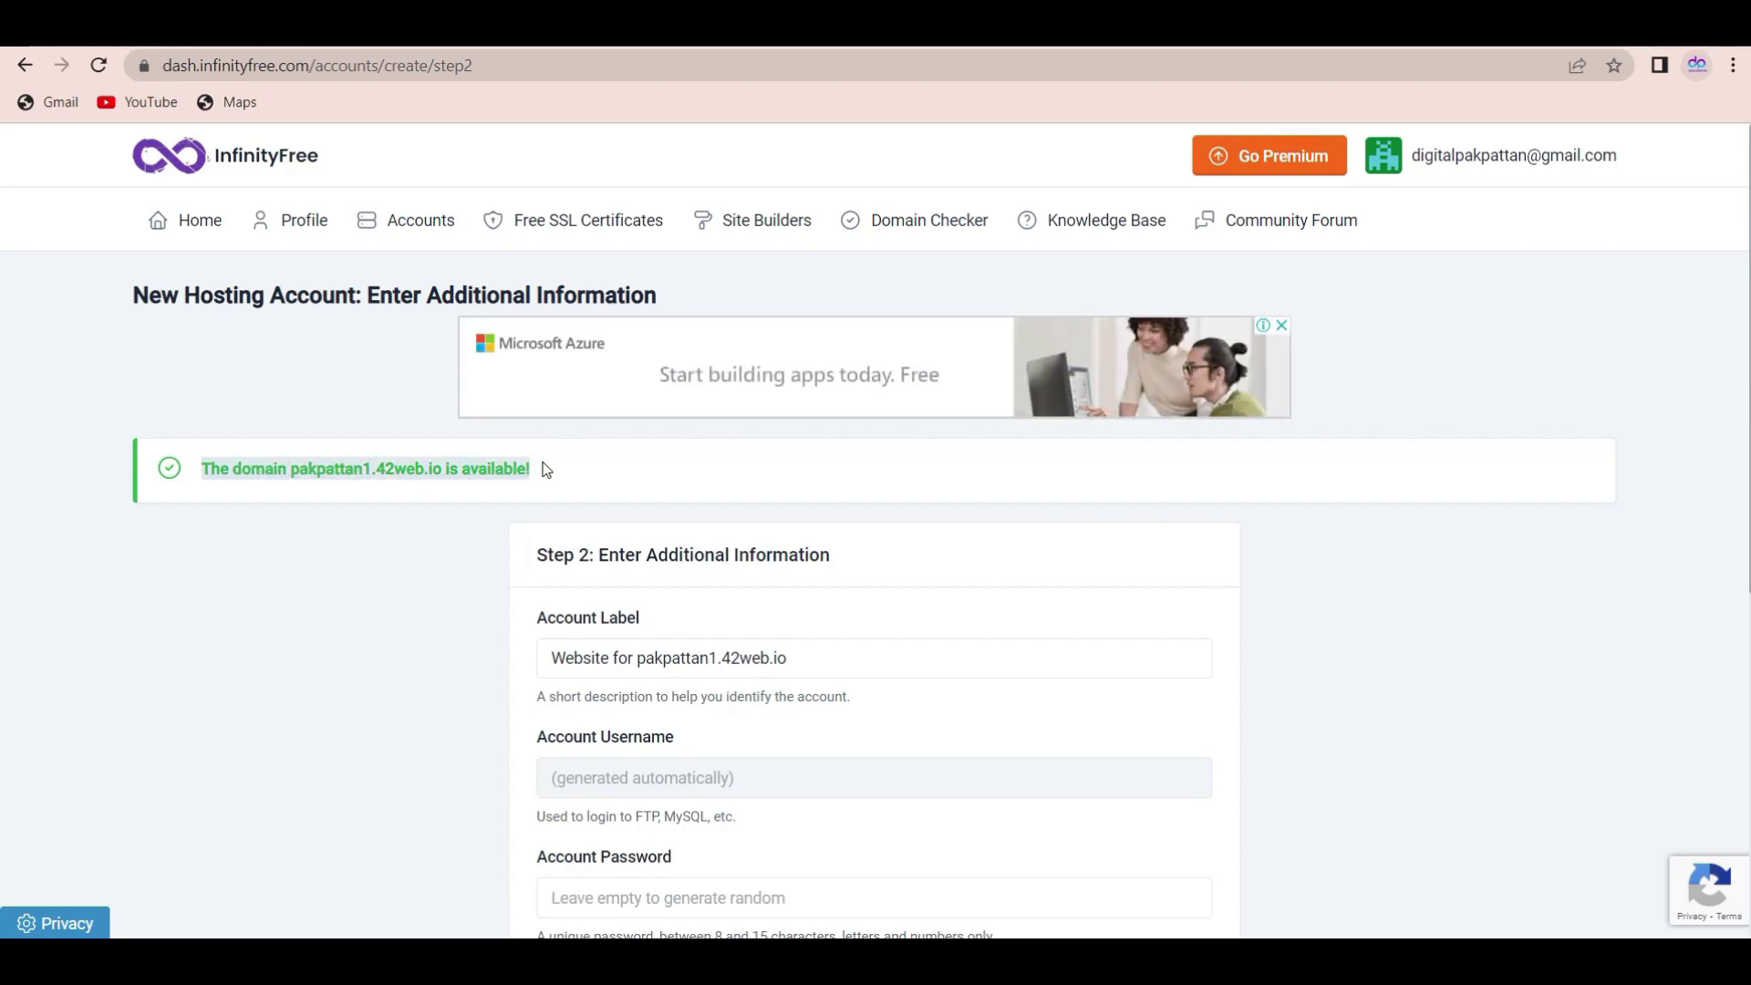
scroll(4, 505, down, 3)
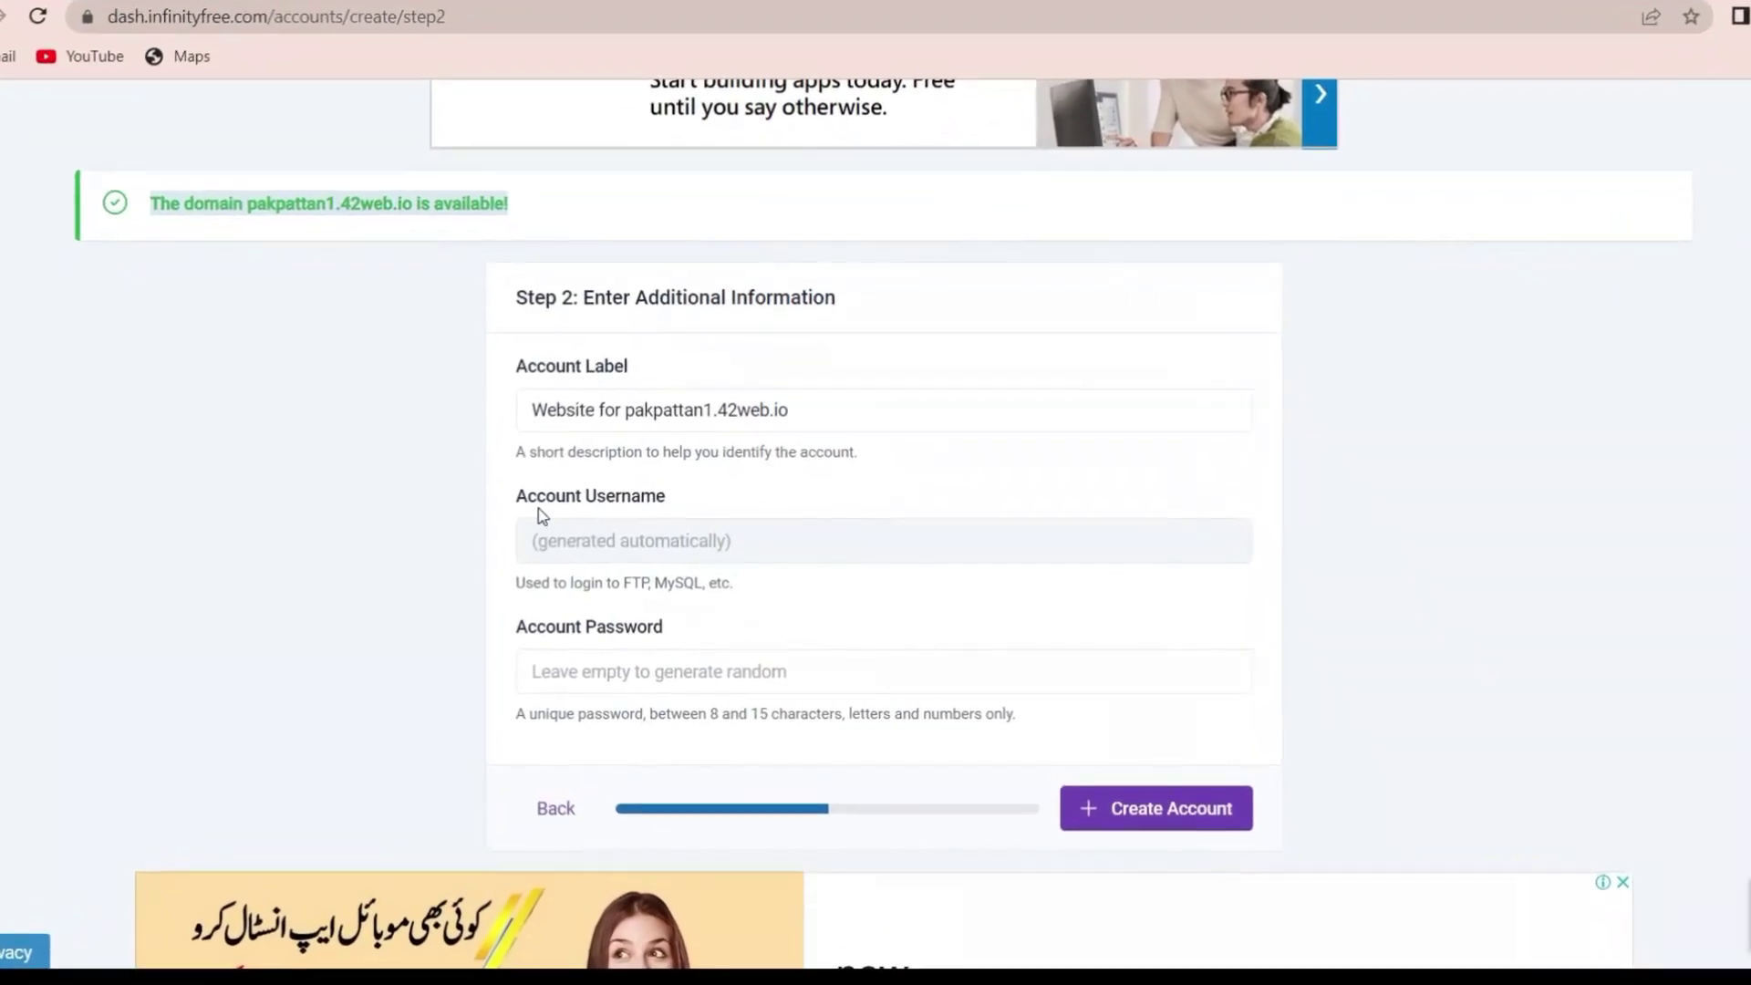
drag(492, 641, 626, 644)
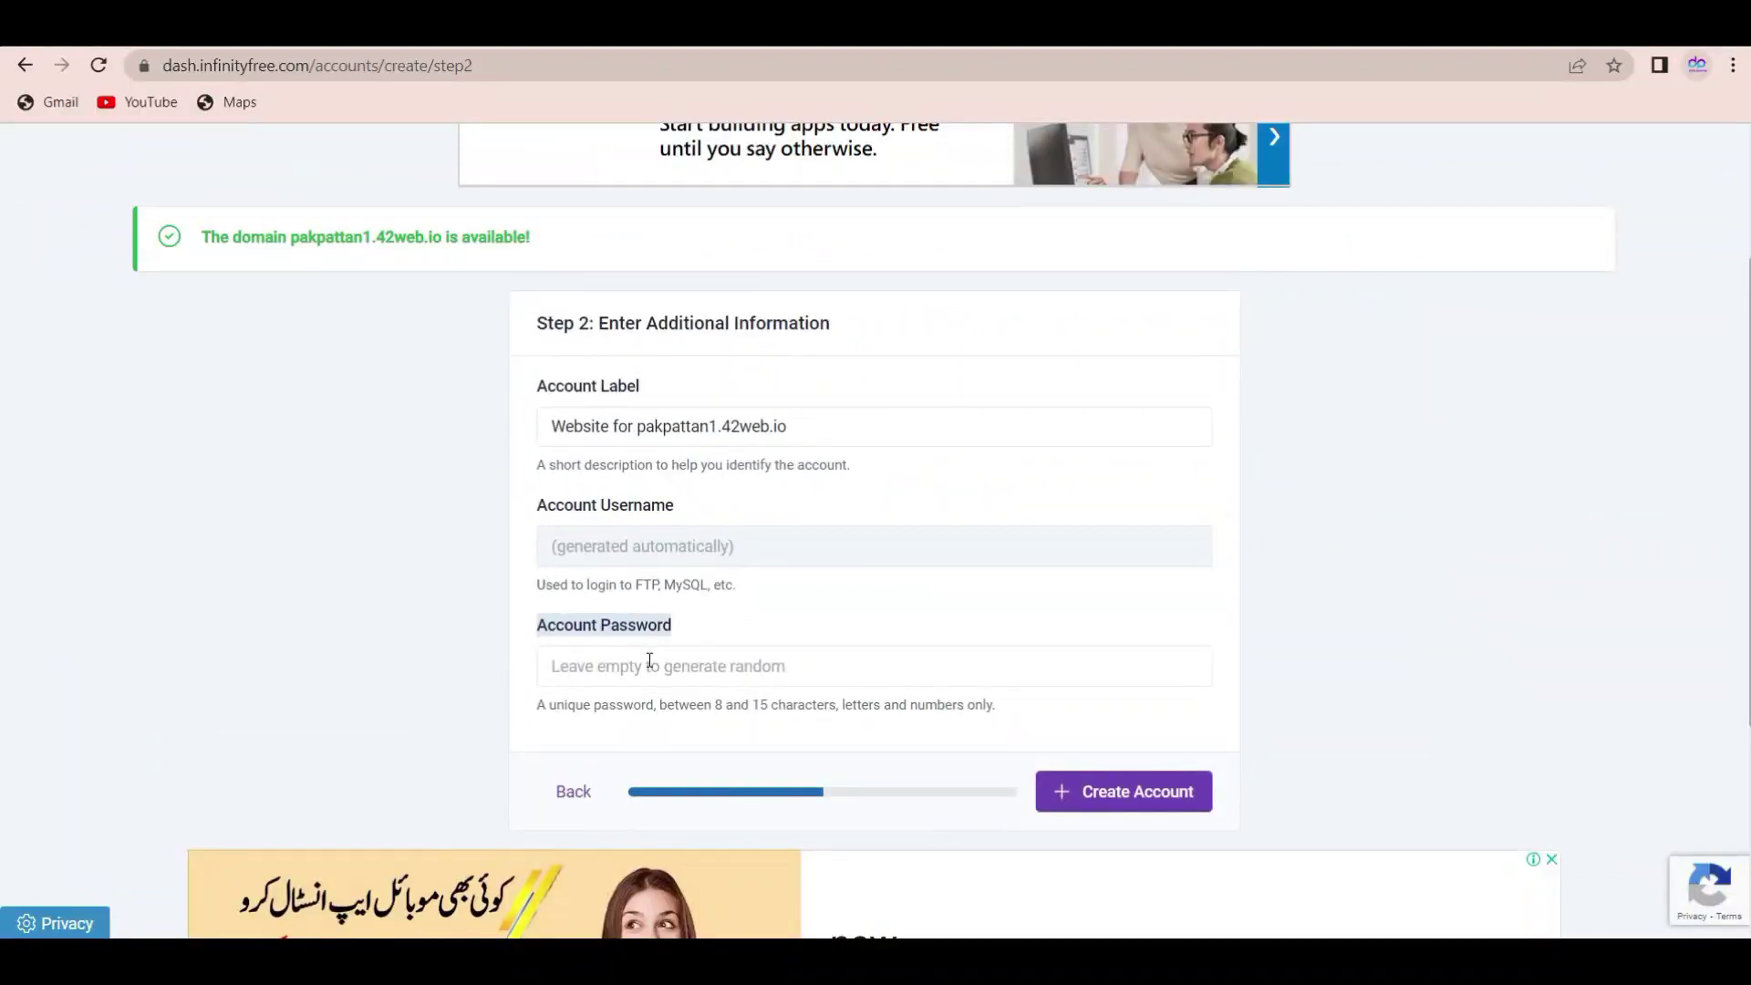
click(623, 673)
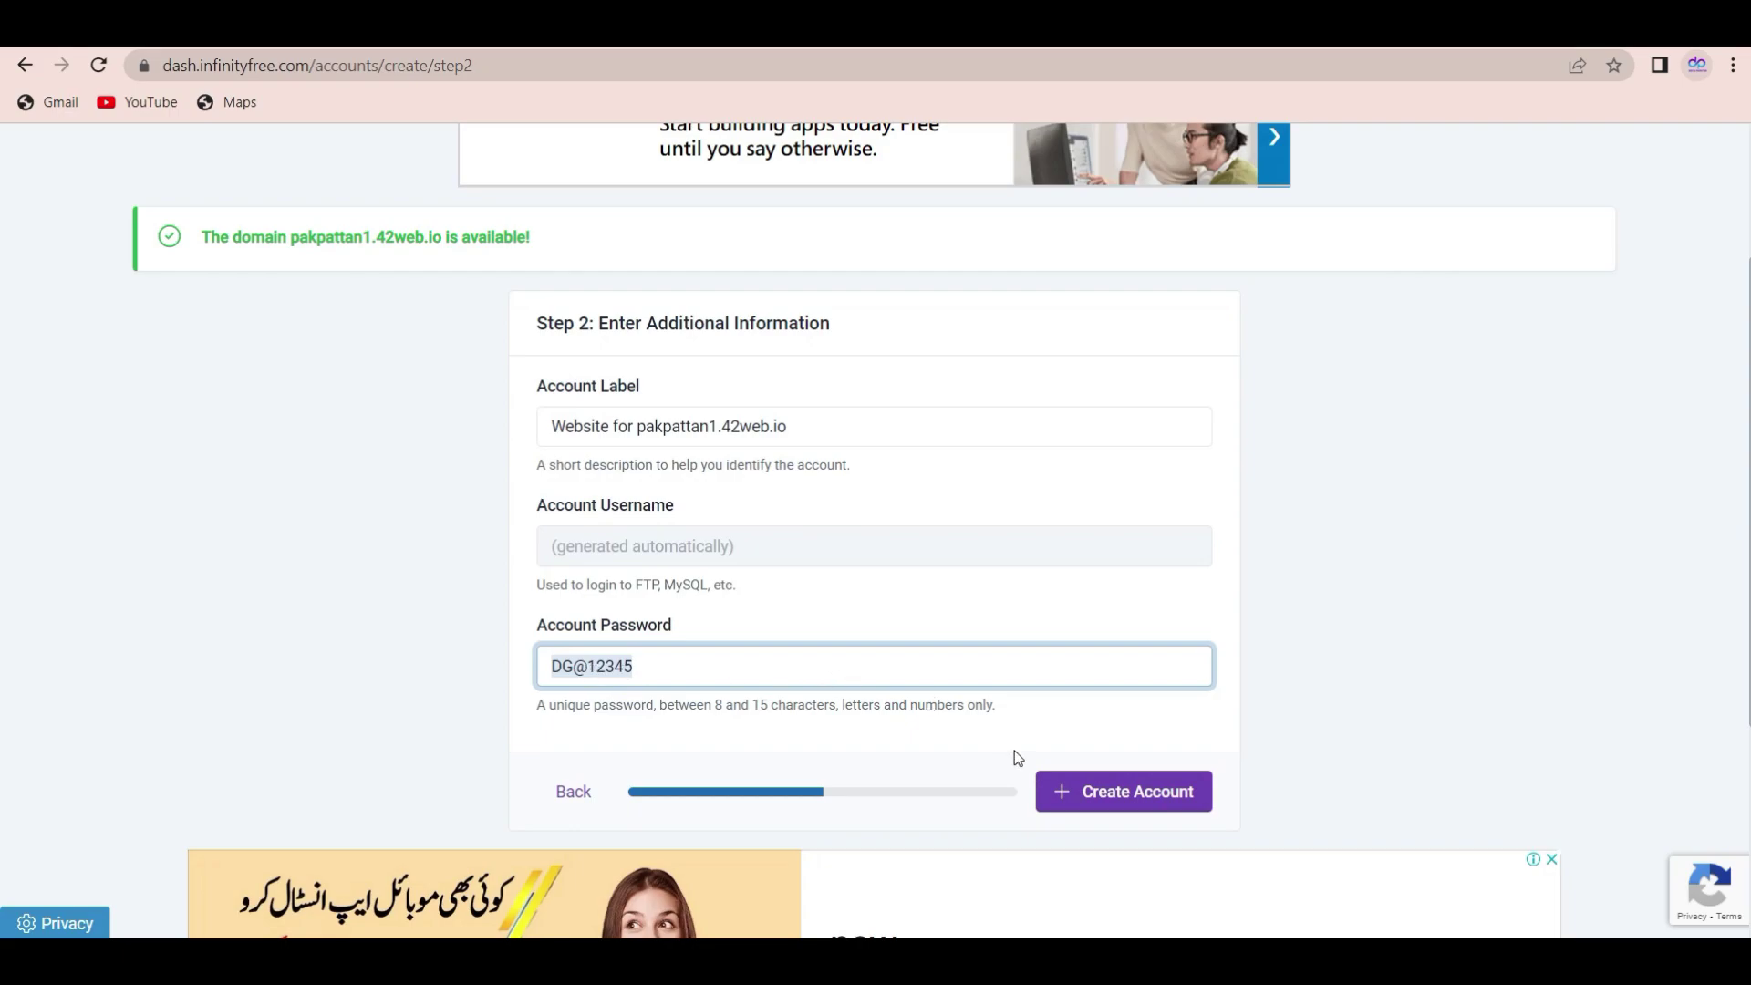
click(1123, 803)
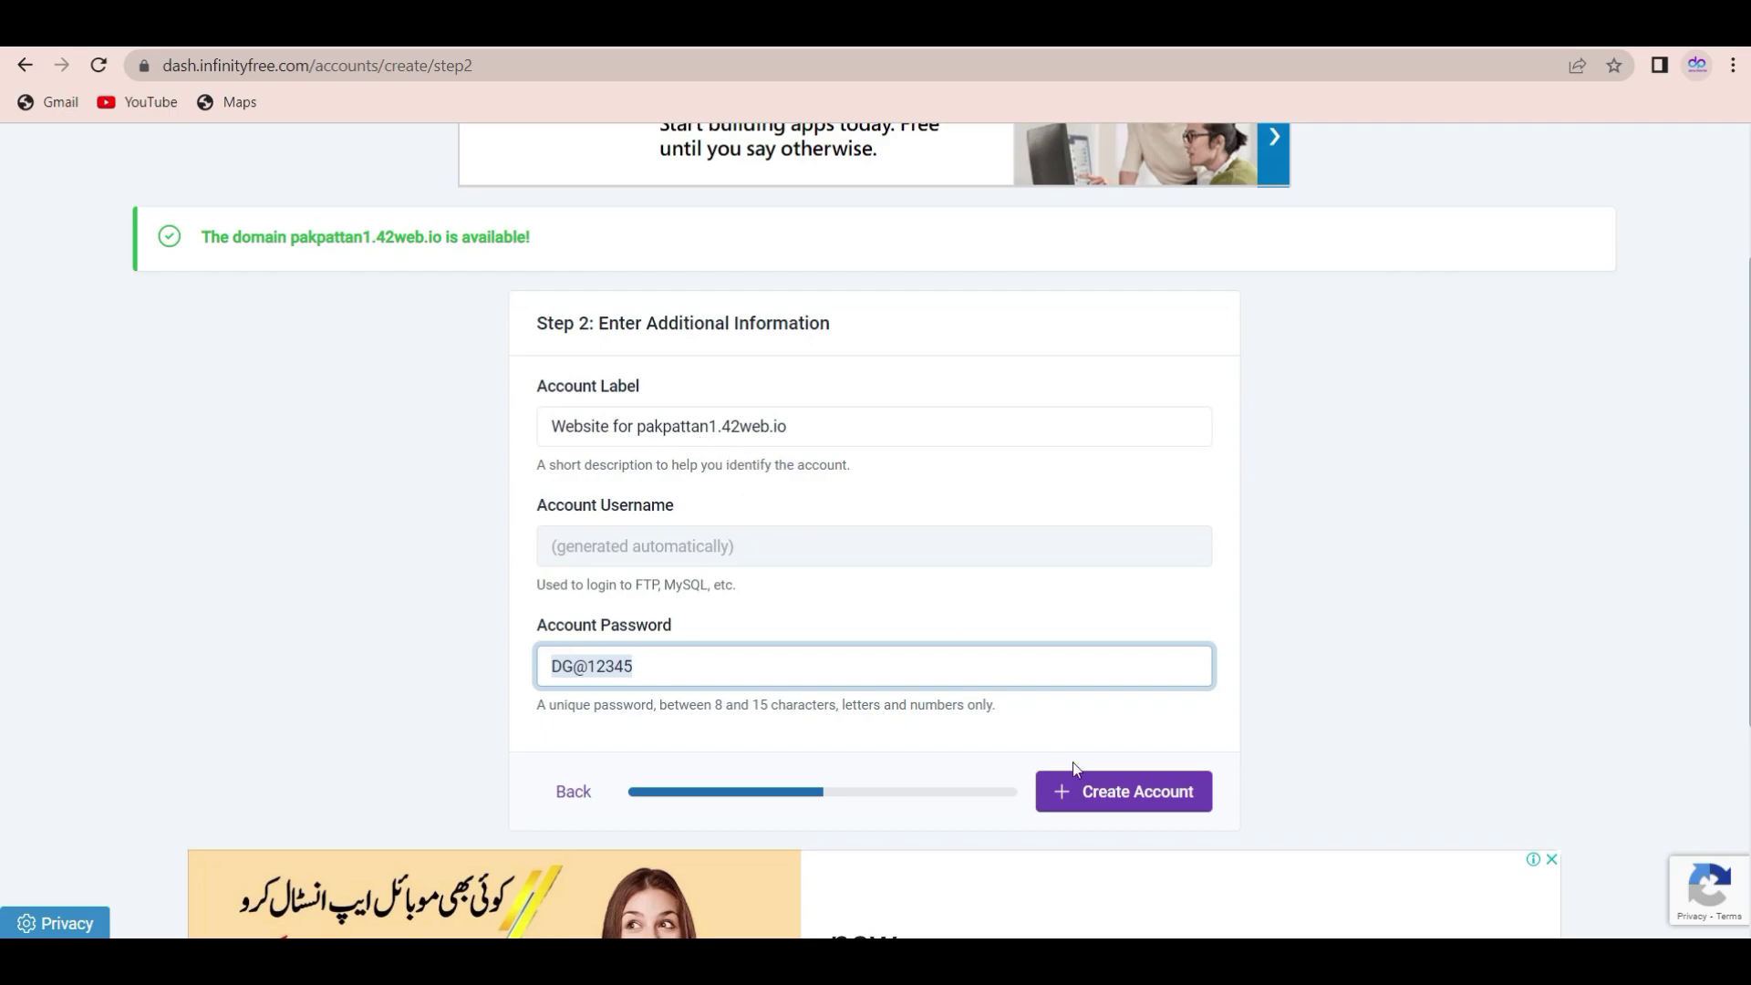
Select all nine motorcycle tiles in the CAPTCHA, verify, and create the hosting account
click(1097, 791)
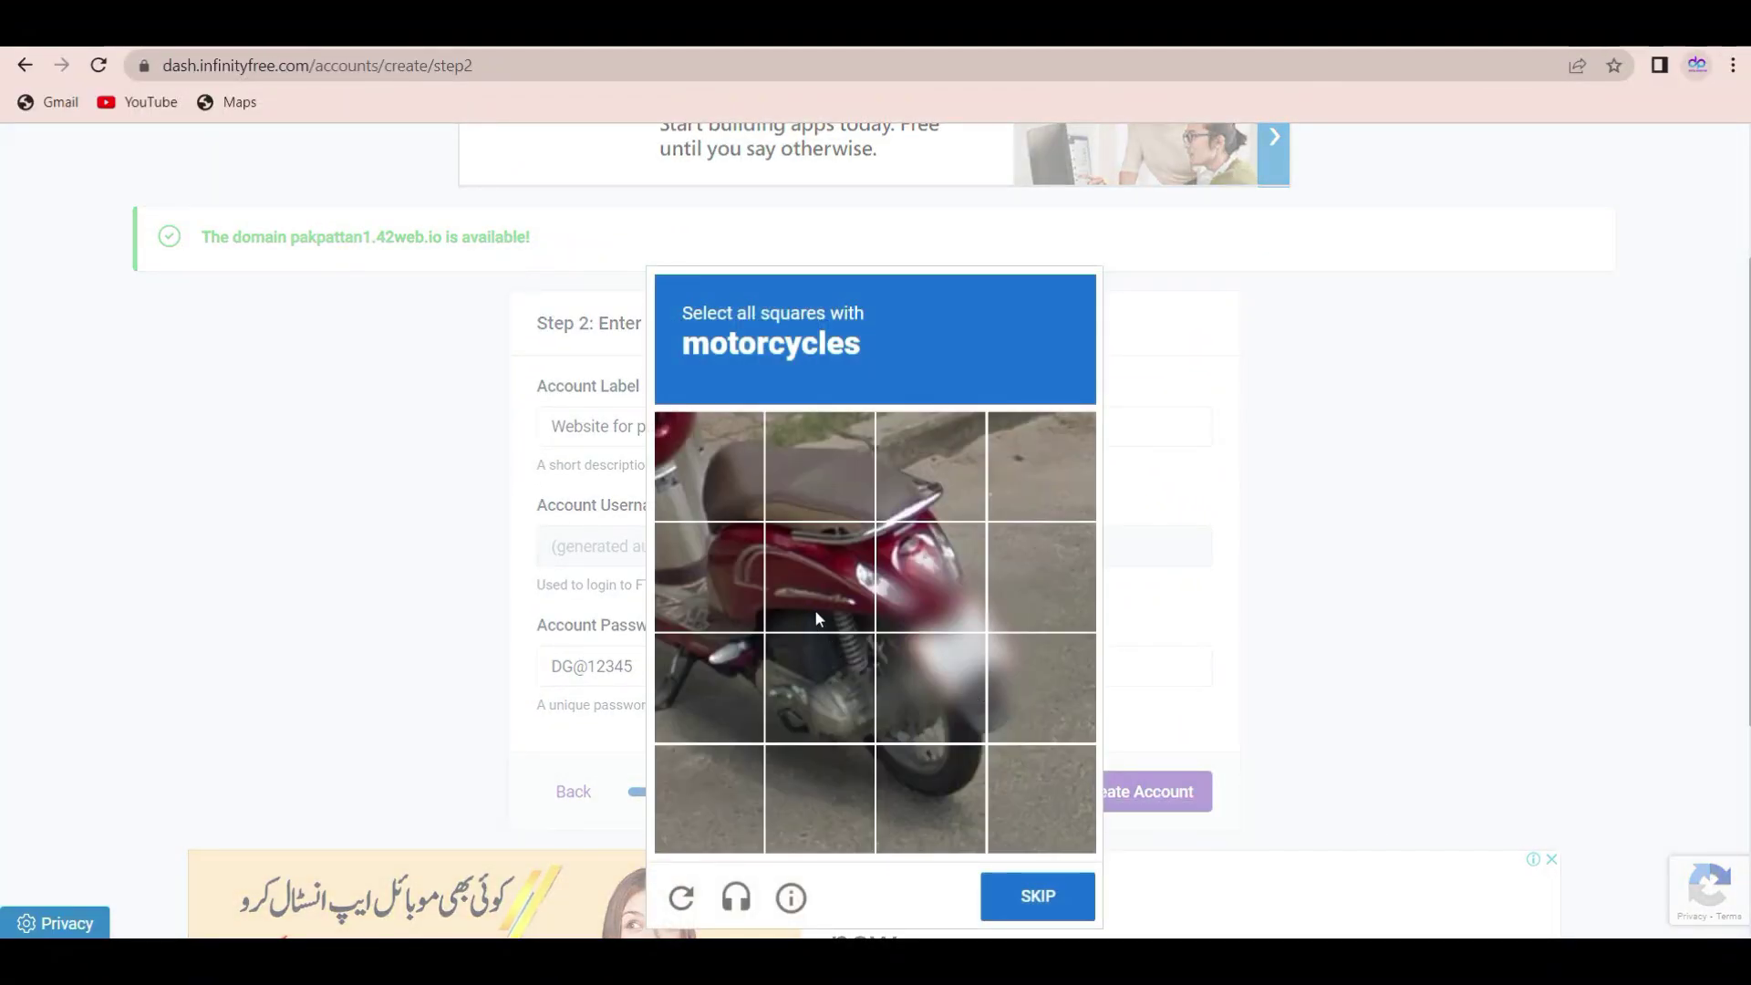
click(813, 609)
click(717, 591)
click(706, 709)
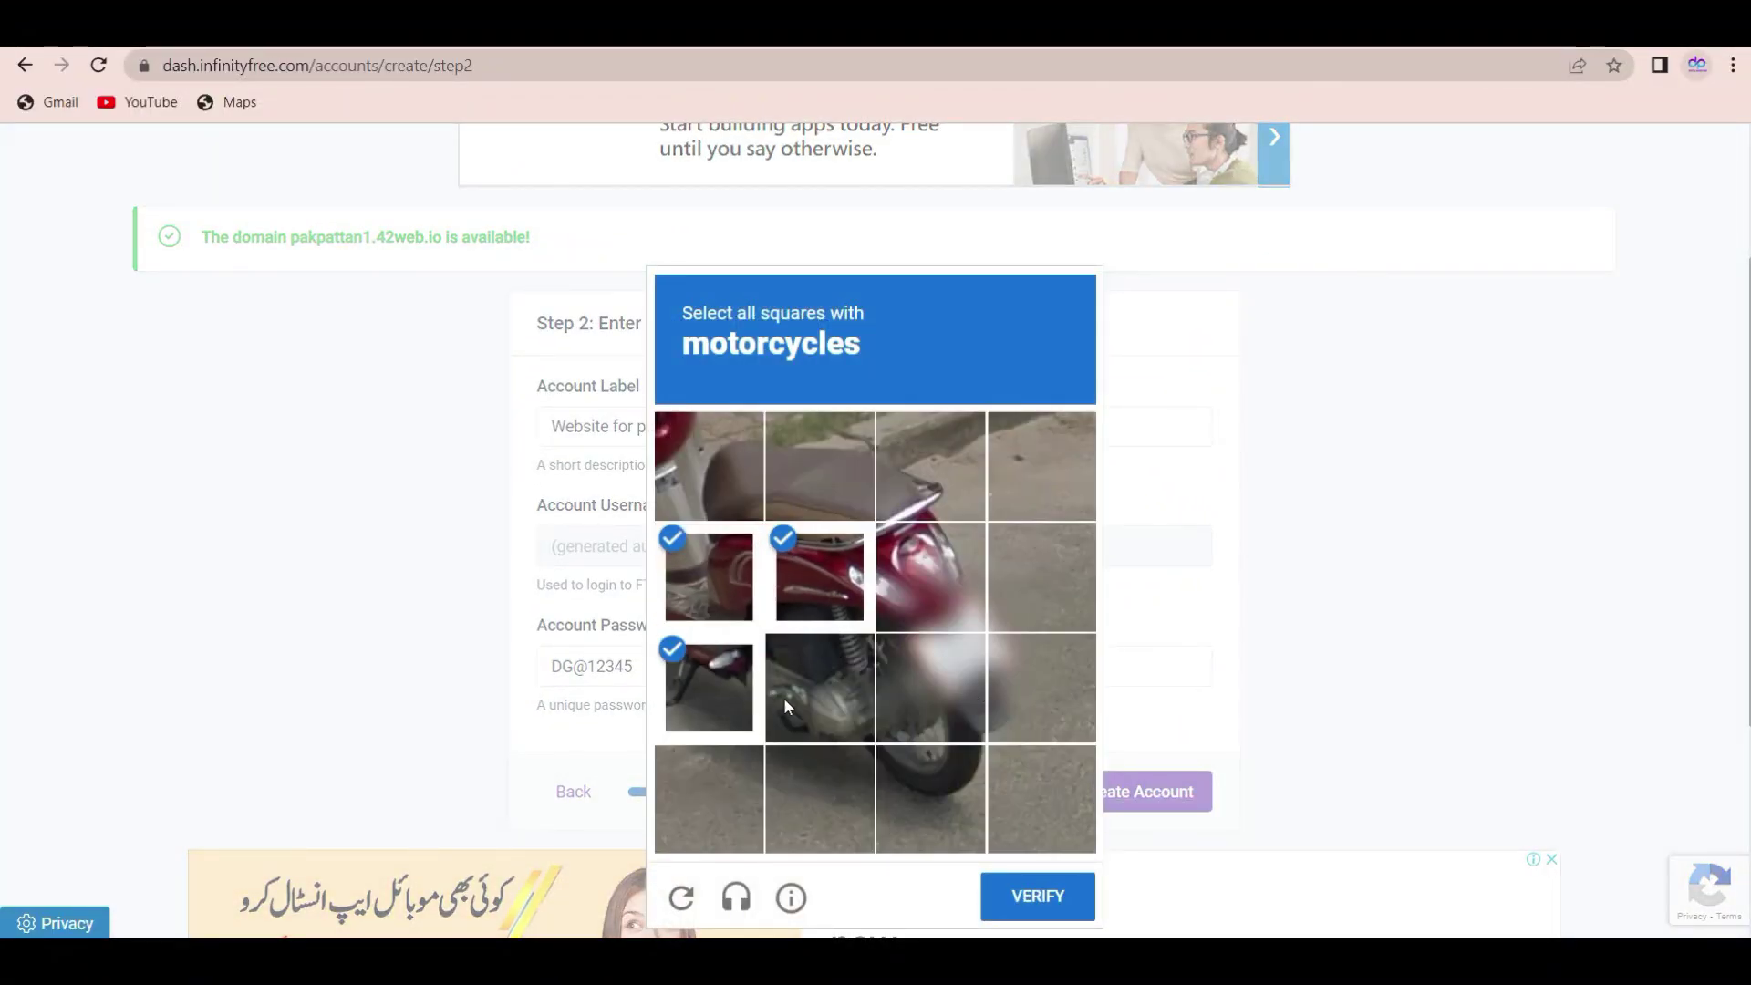
click(788, 698)
click(911, 687)
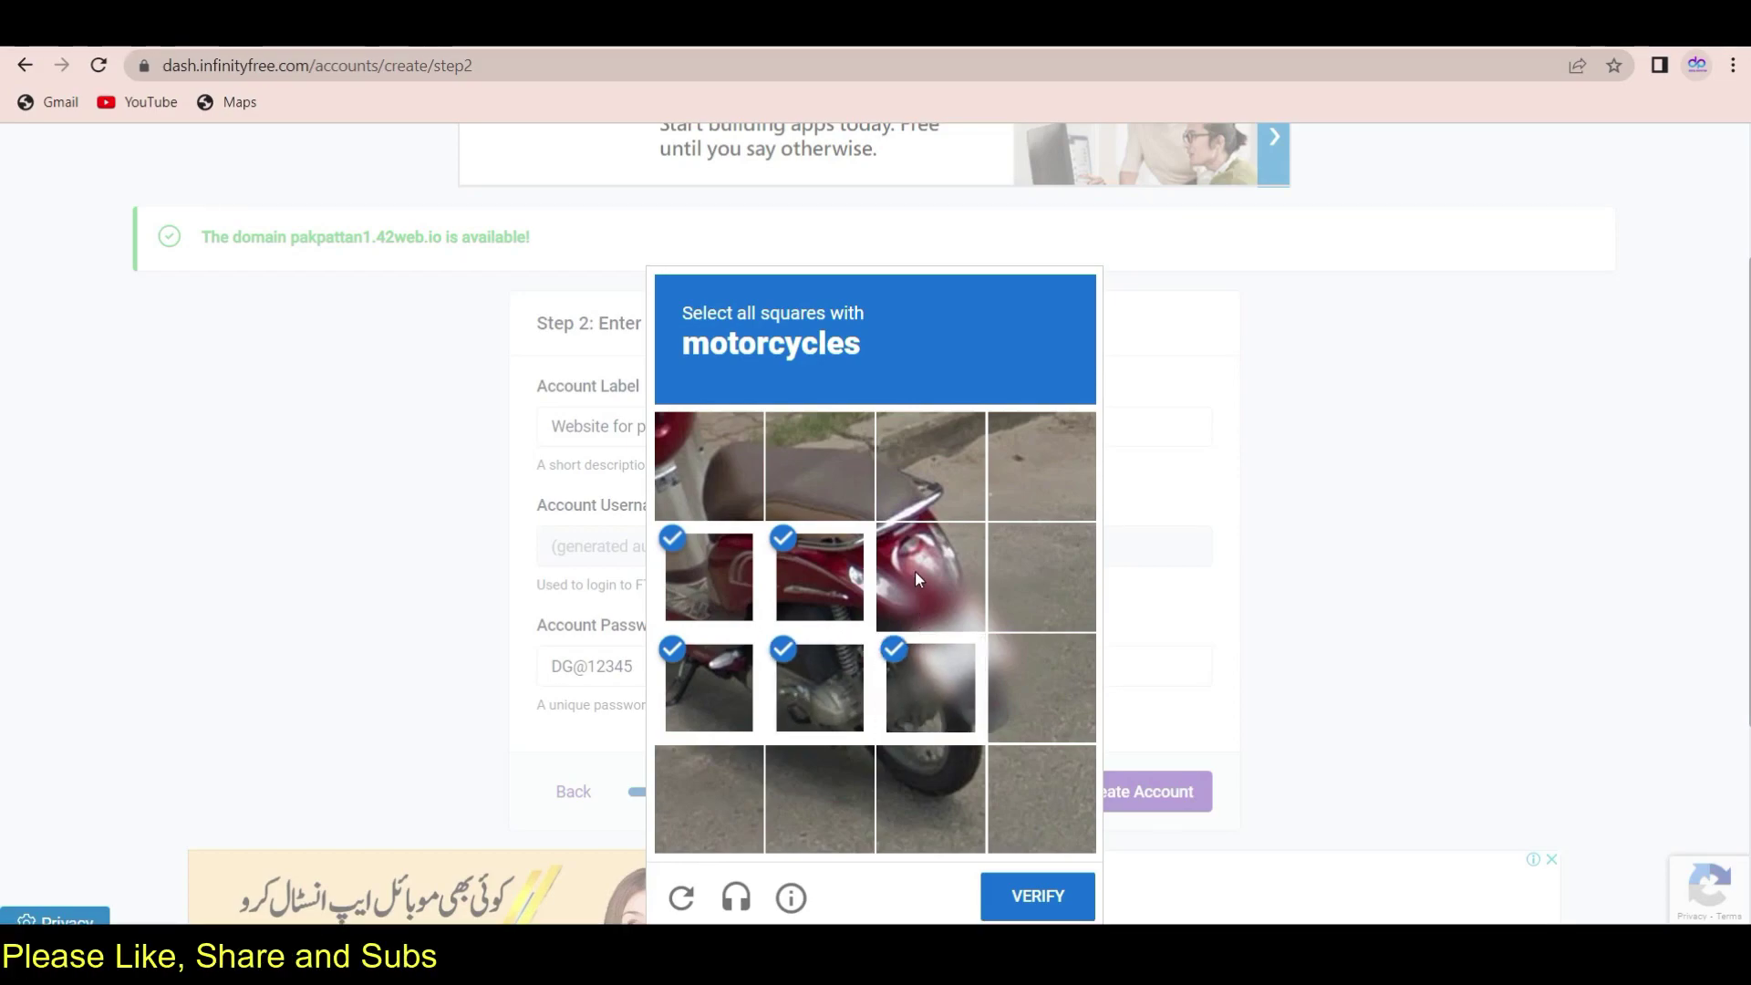
click(916, 571)
click(913, 495)
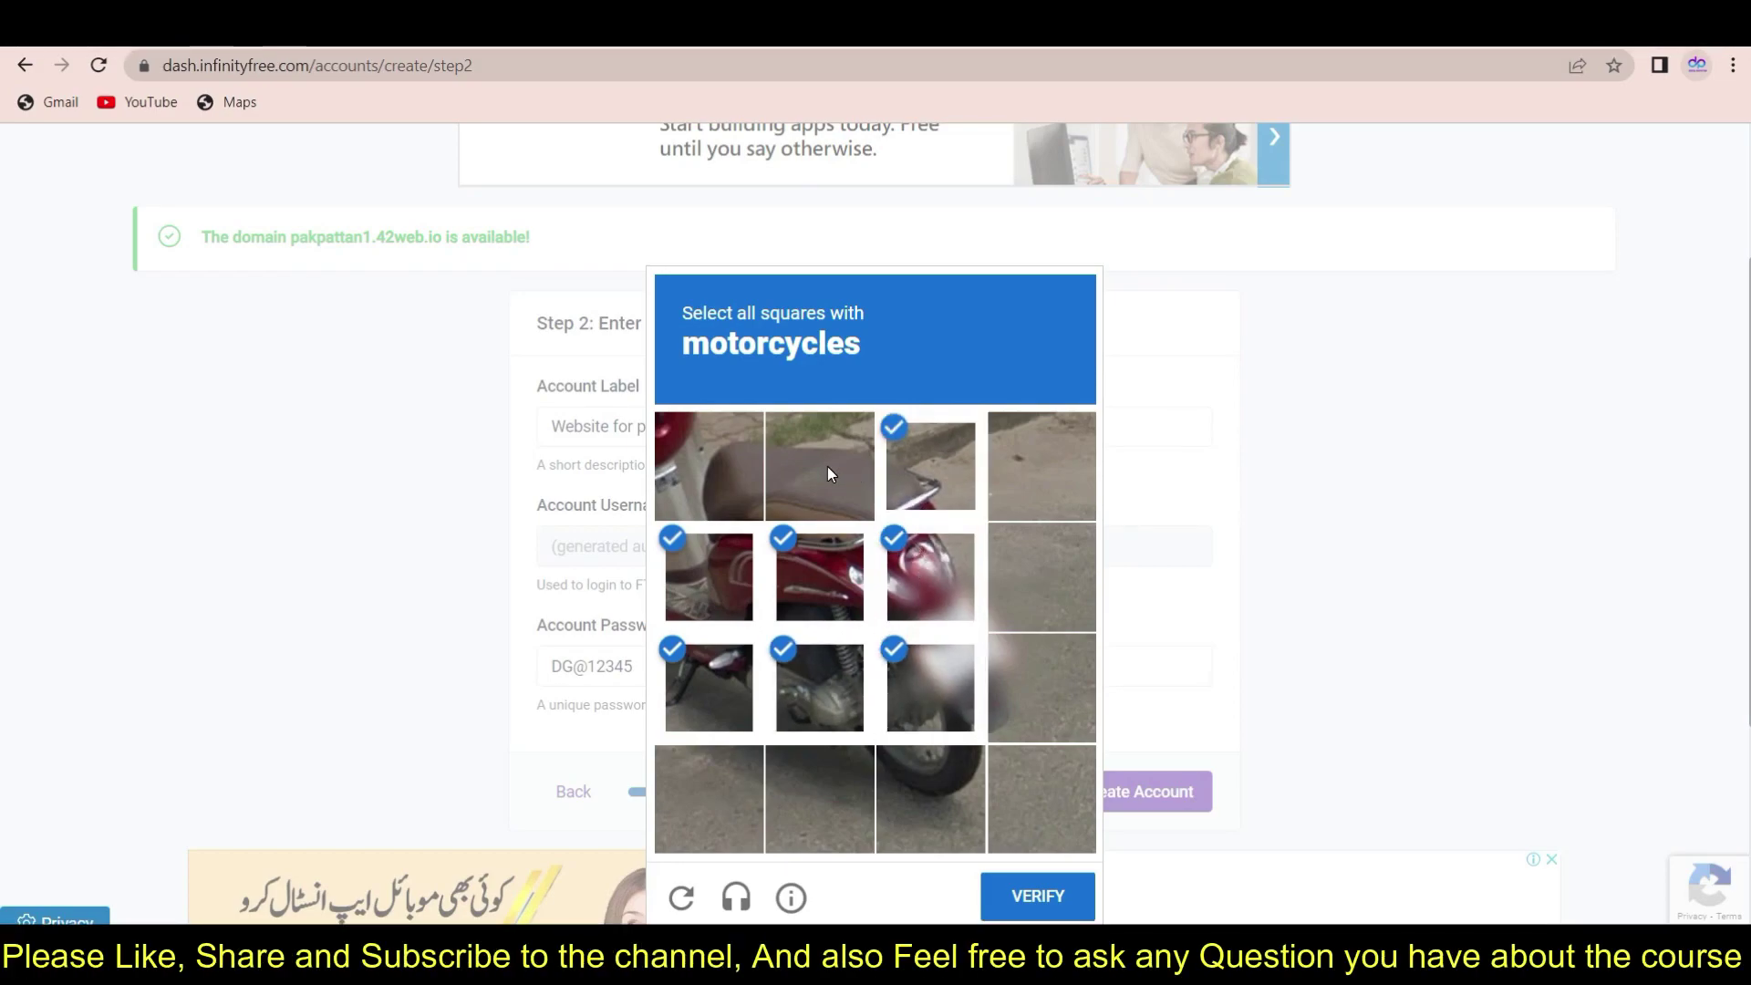
click(828, 467)
click(726, 463)
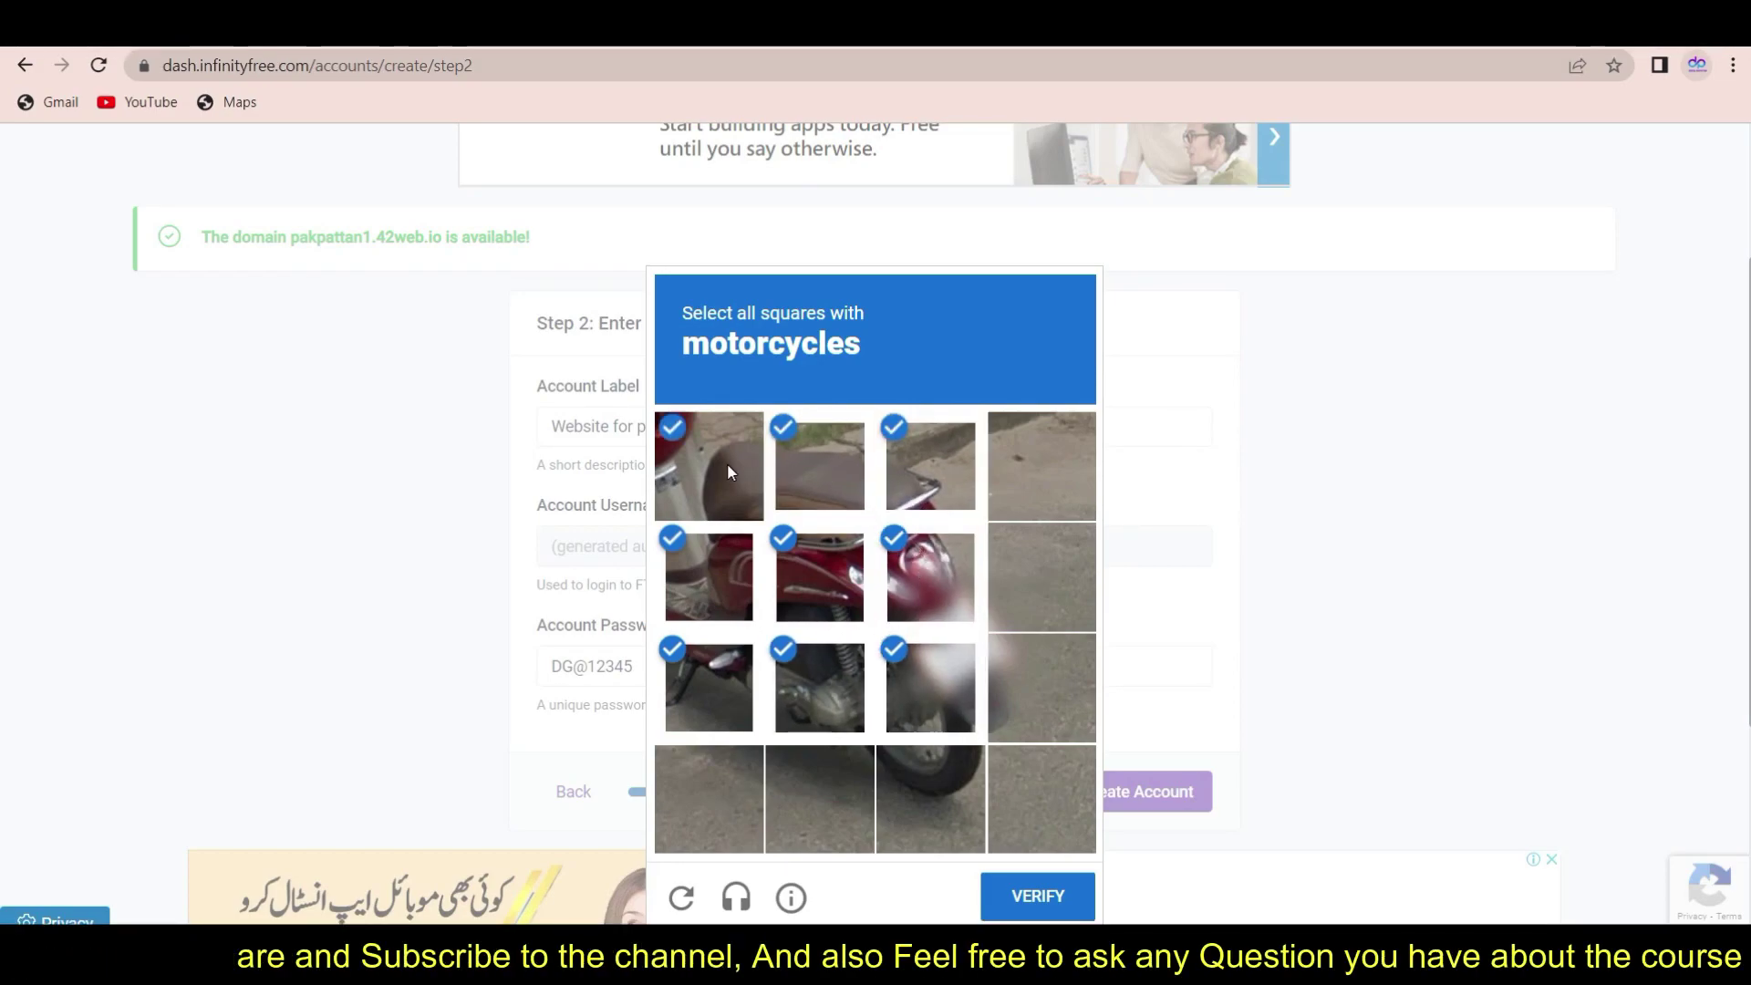
click(1027, 896)
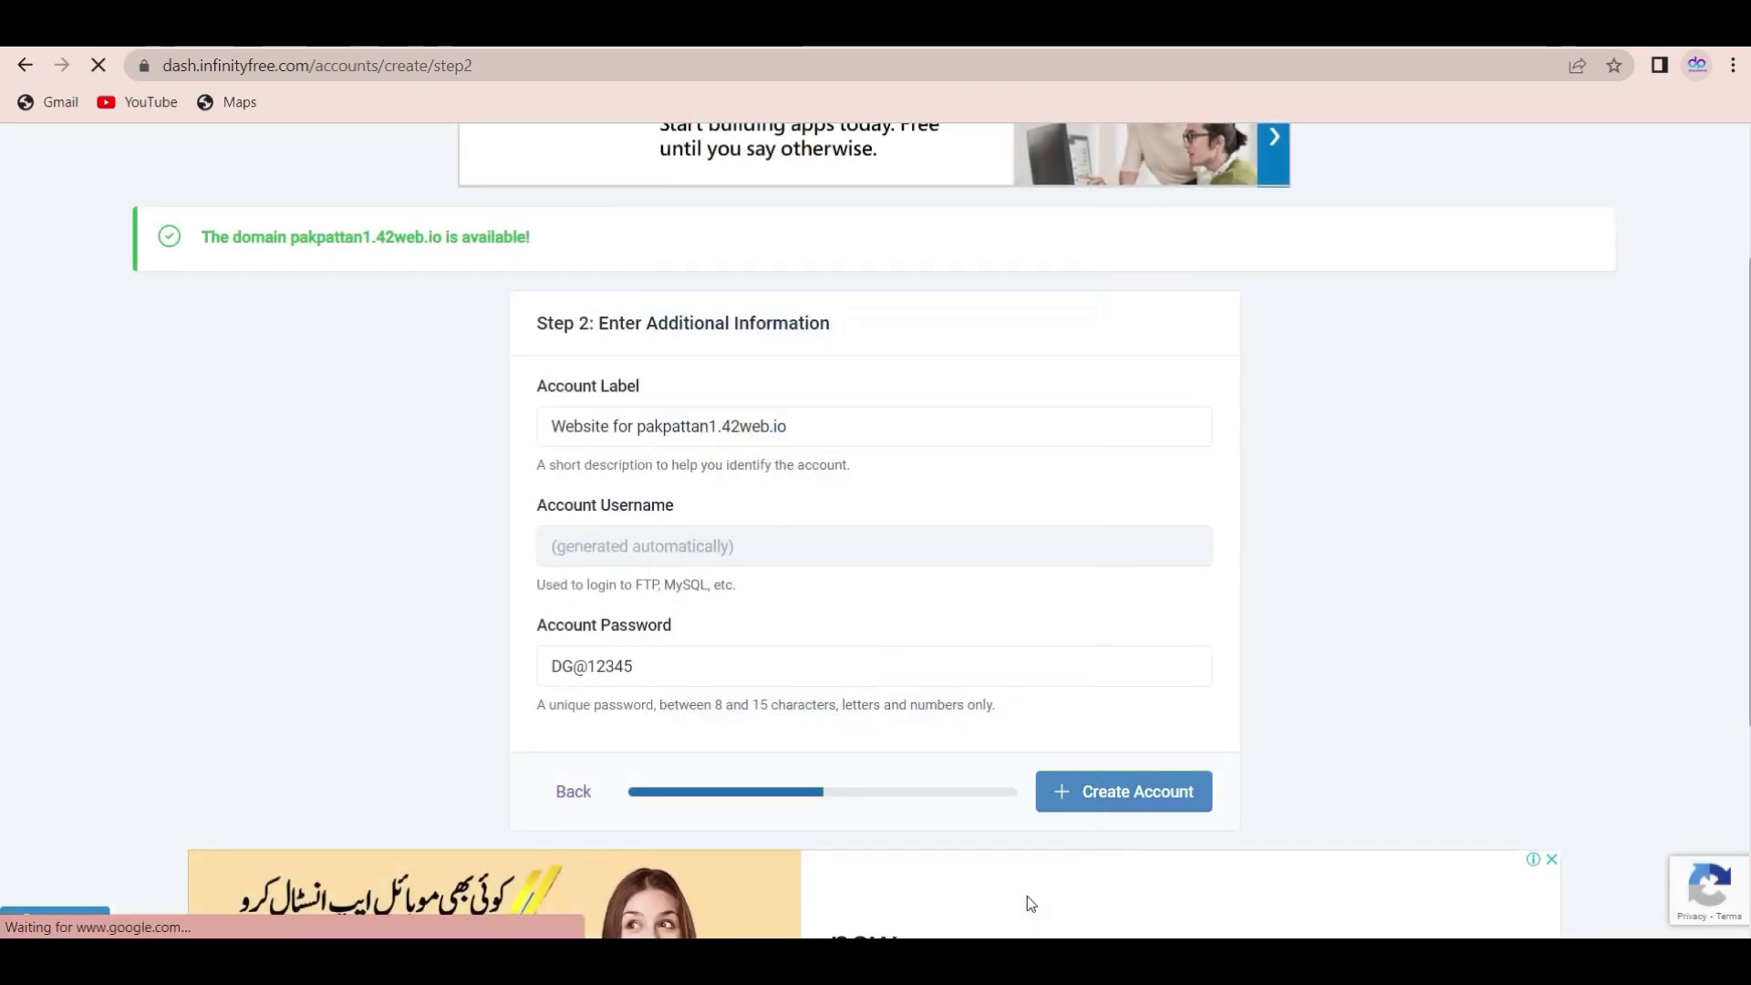
click(1087, 800)
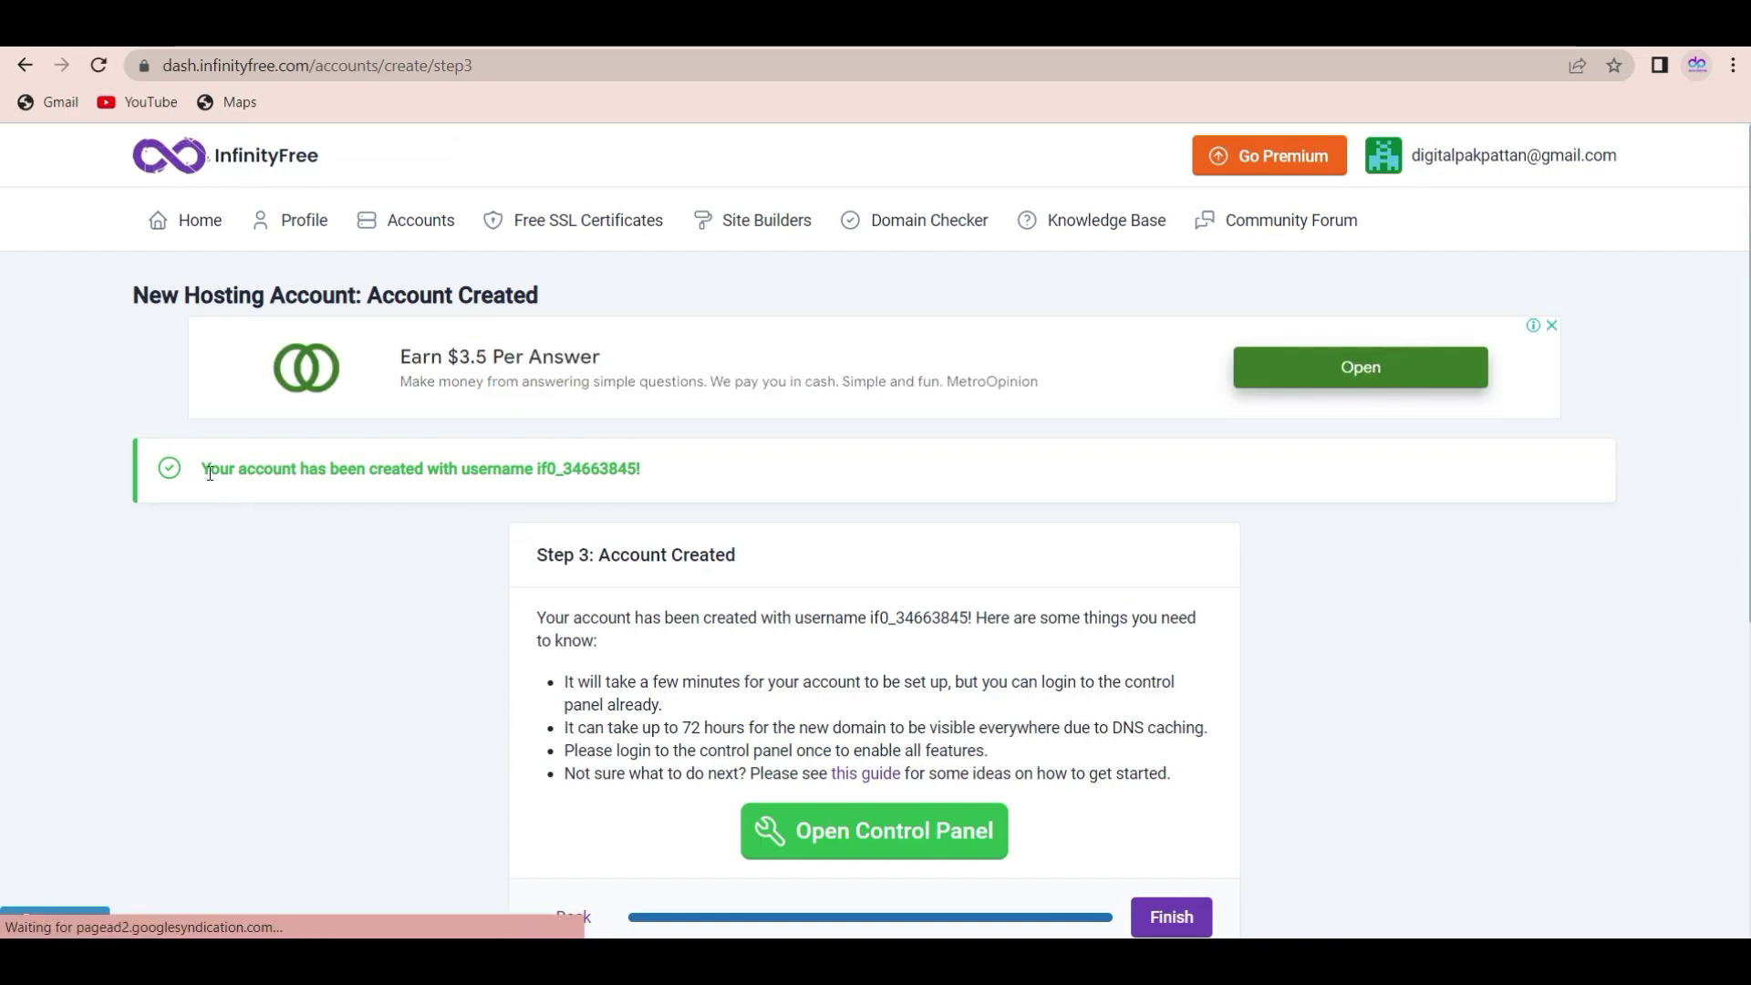
From the Account Created page, open the new account's control panel
drag(214, 474, 644, 476)
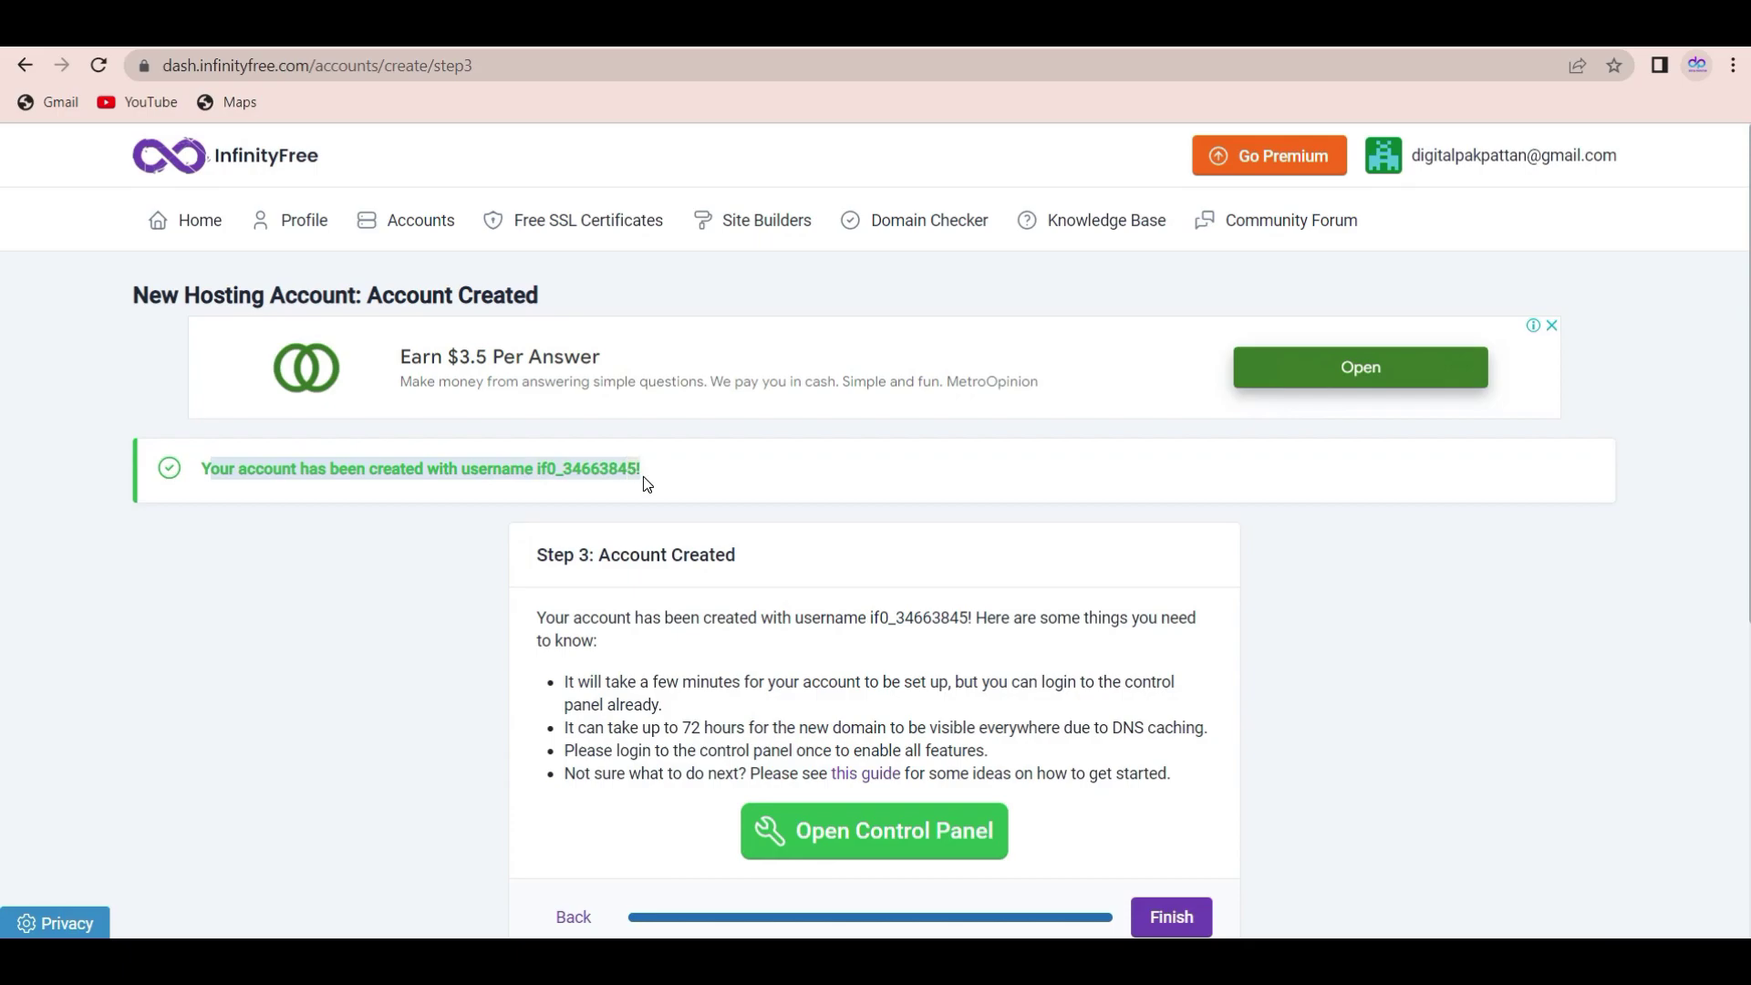
click(586, 476)
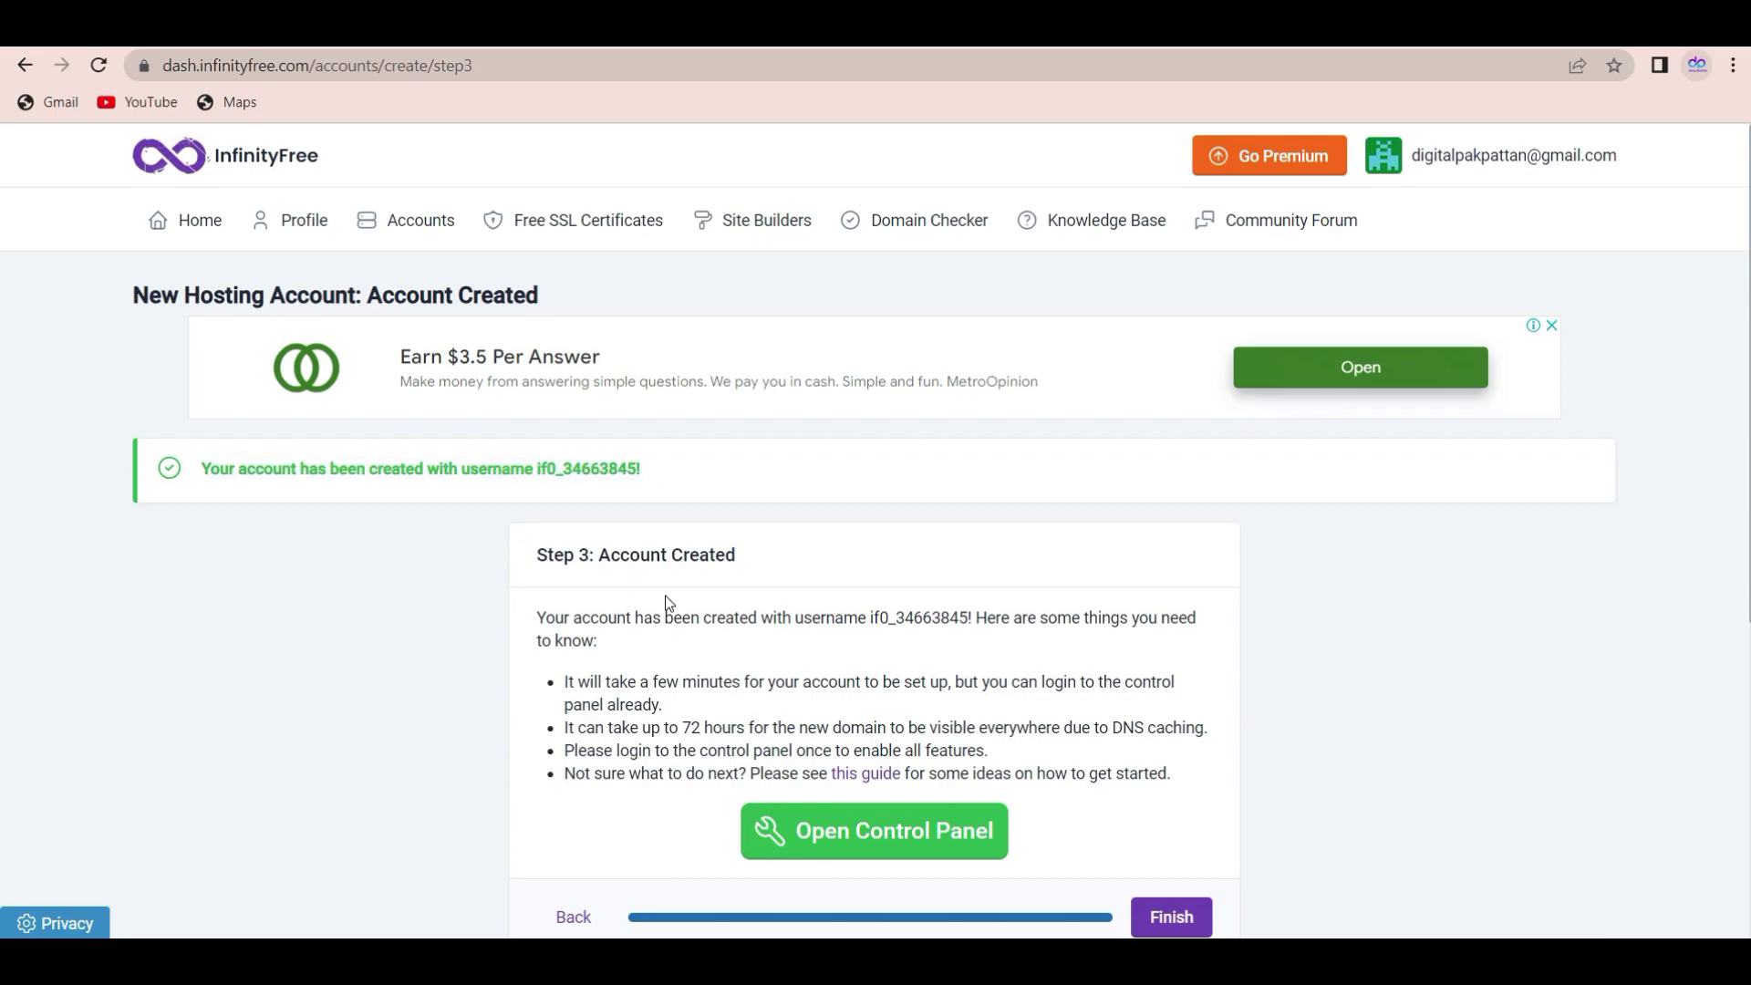
scroll(3, 549, down, 3)
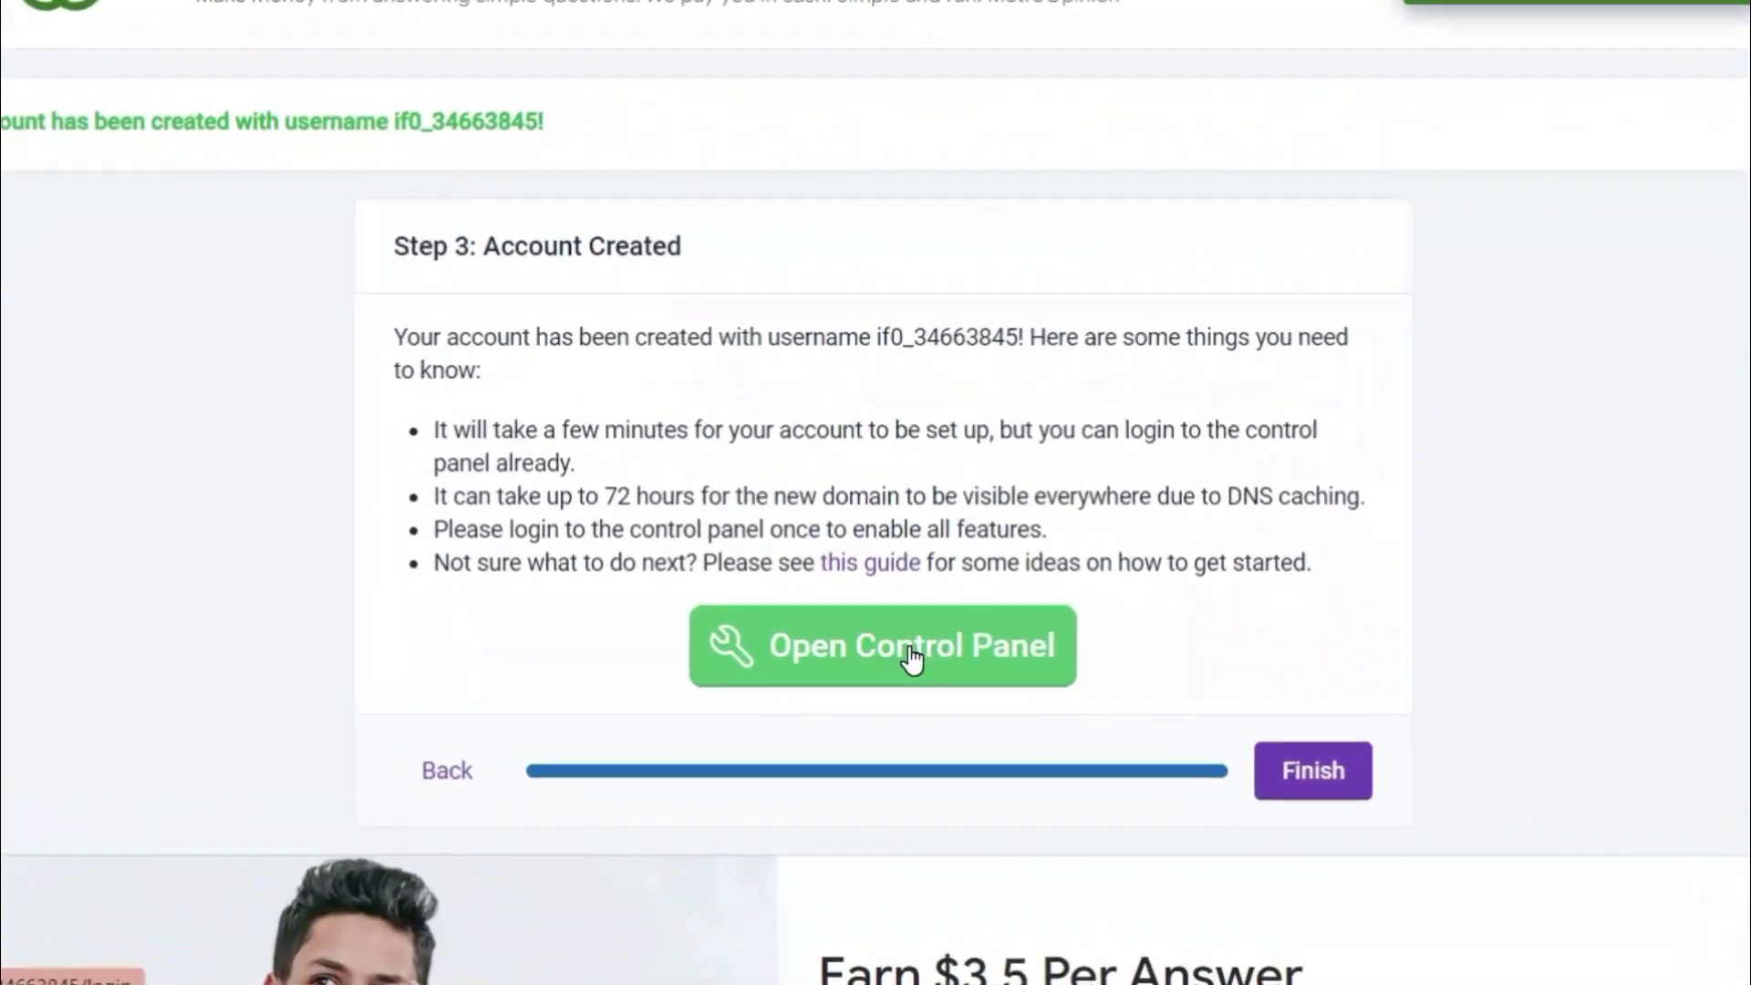
click(911, 650)
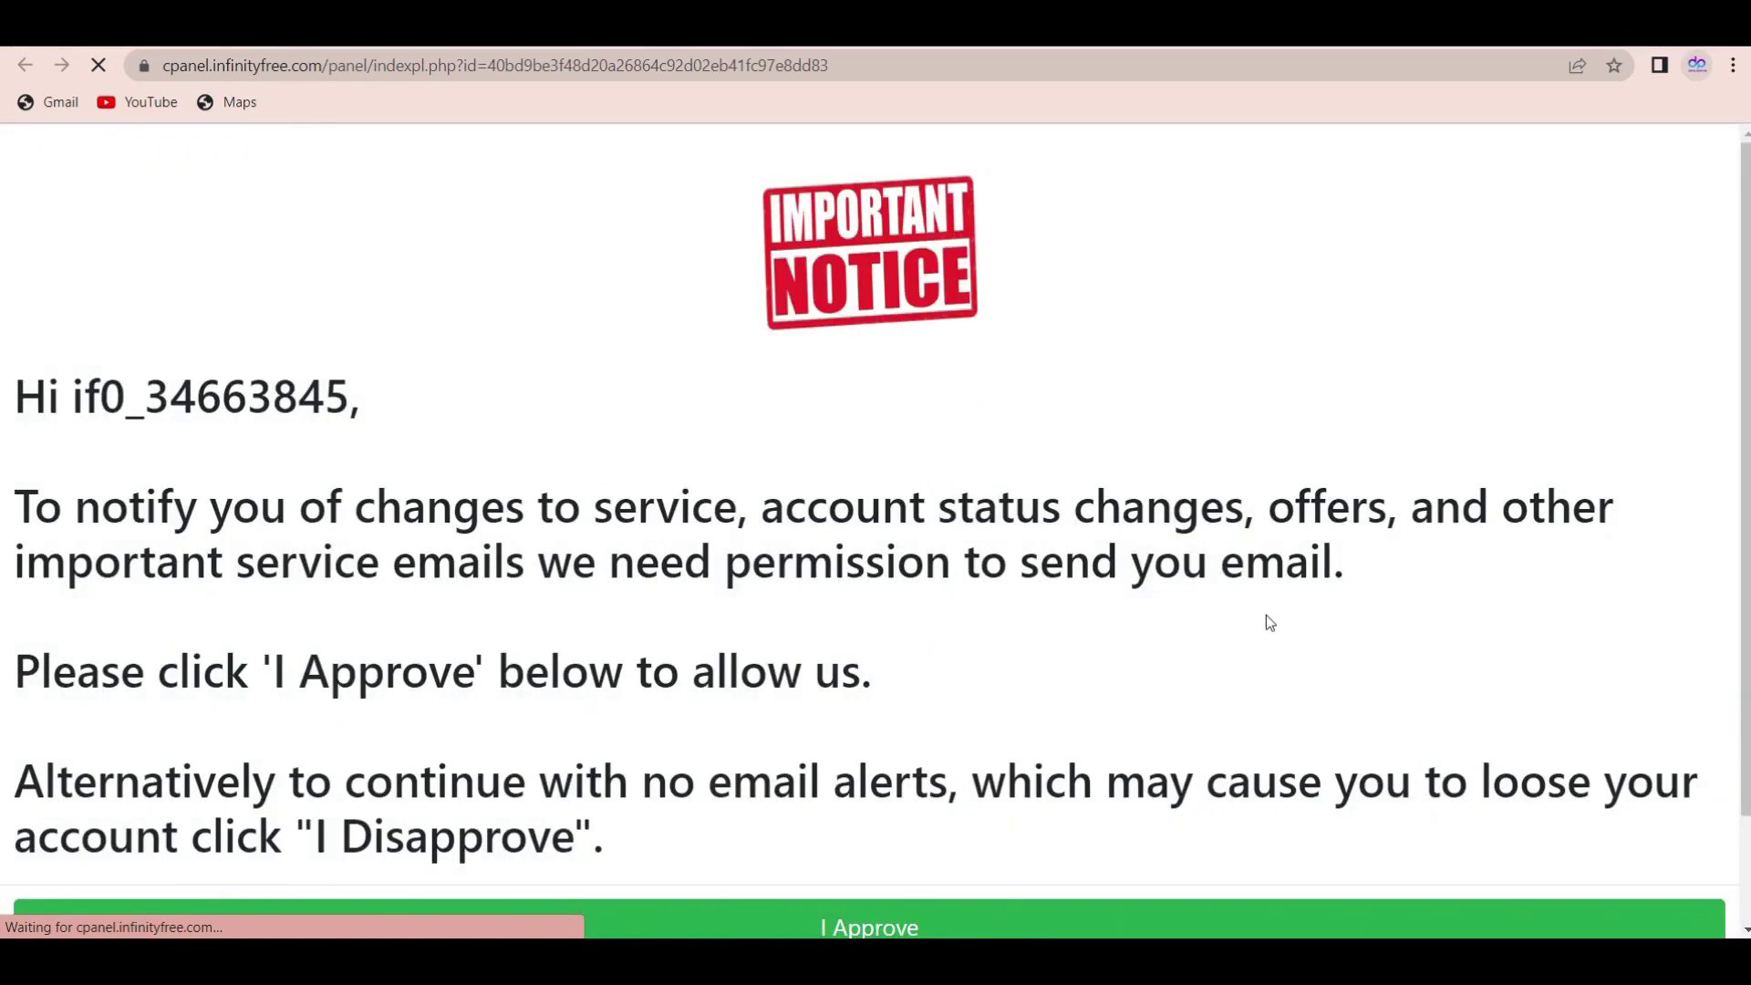
Approve the service-email notice and scroll VistaPanel's dashboard down to the Software section
scroll(3, 711, down, 2)
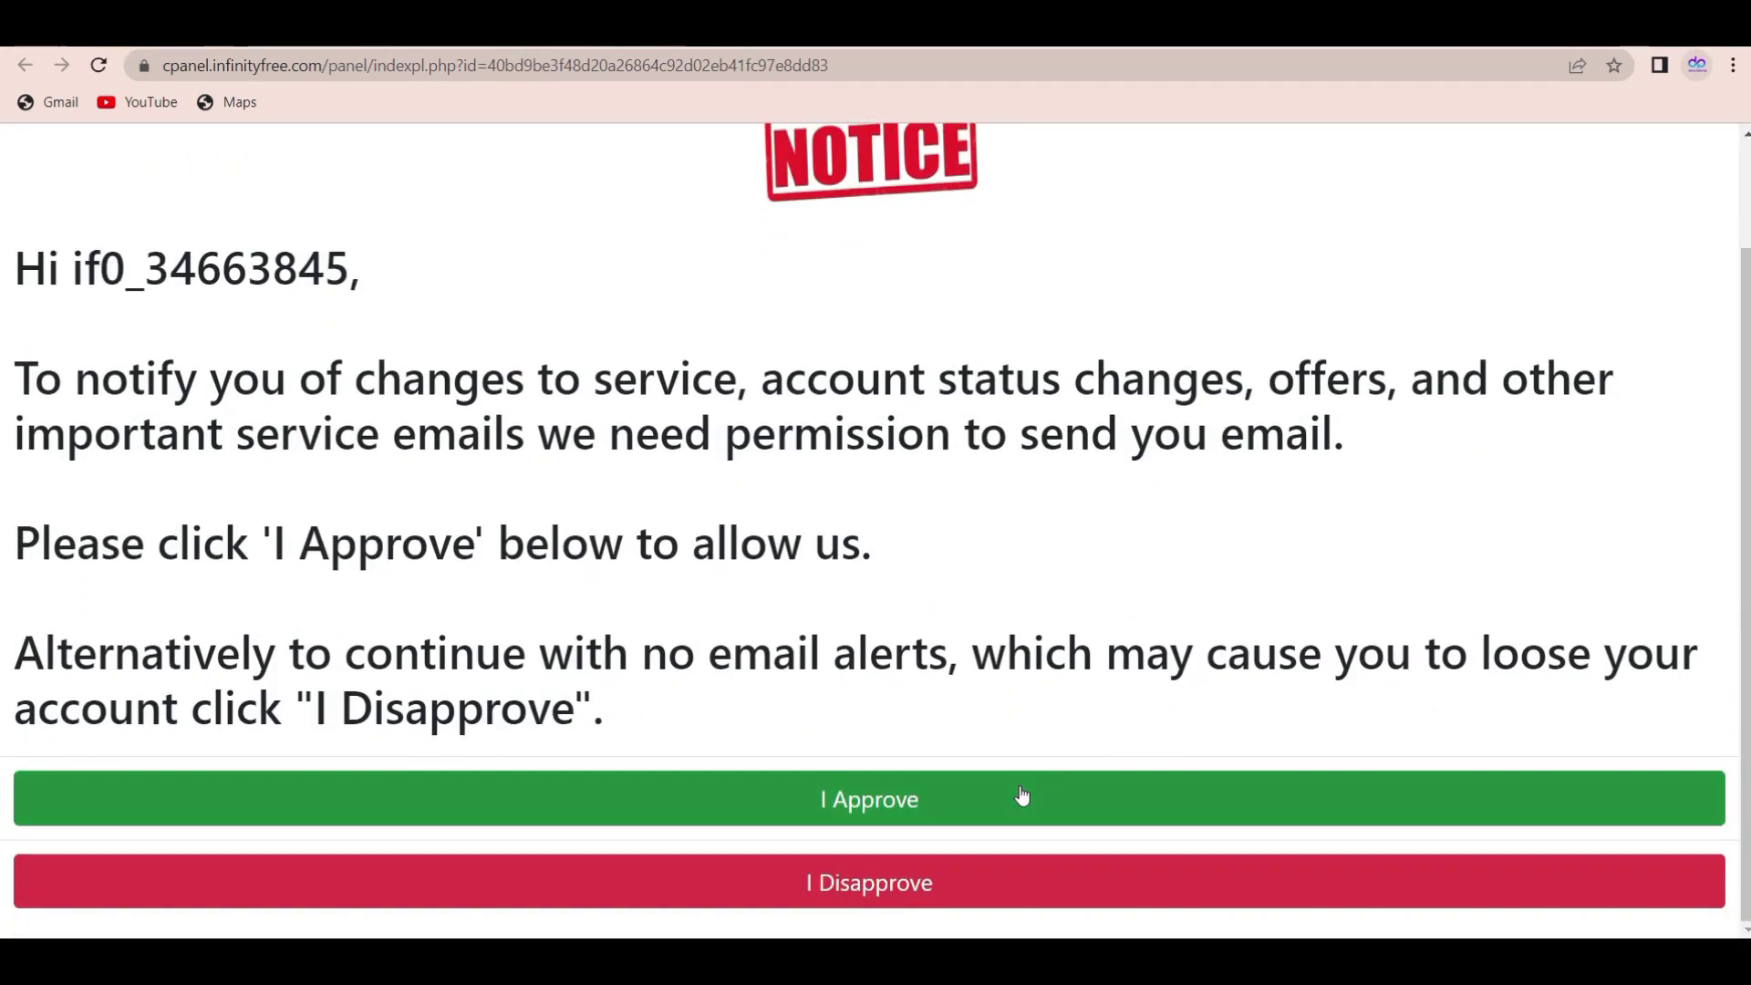
click(974, 805)
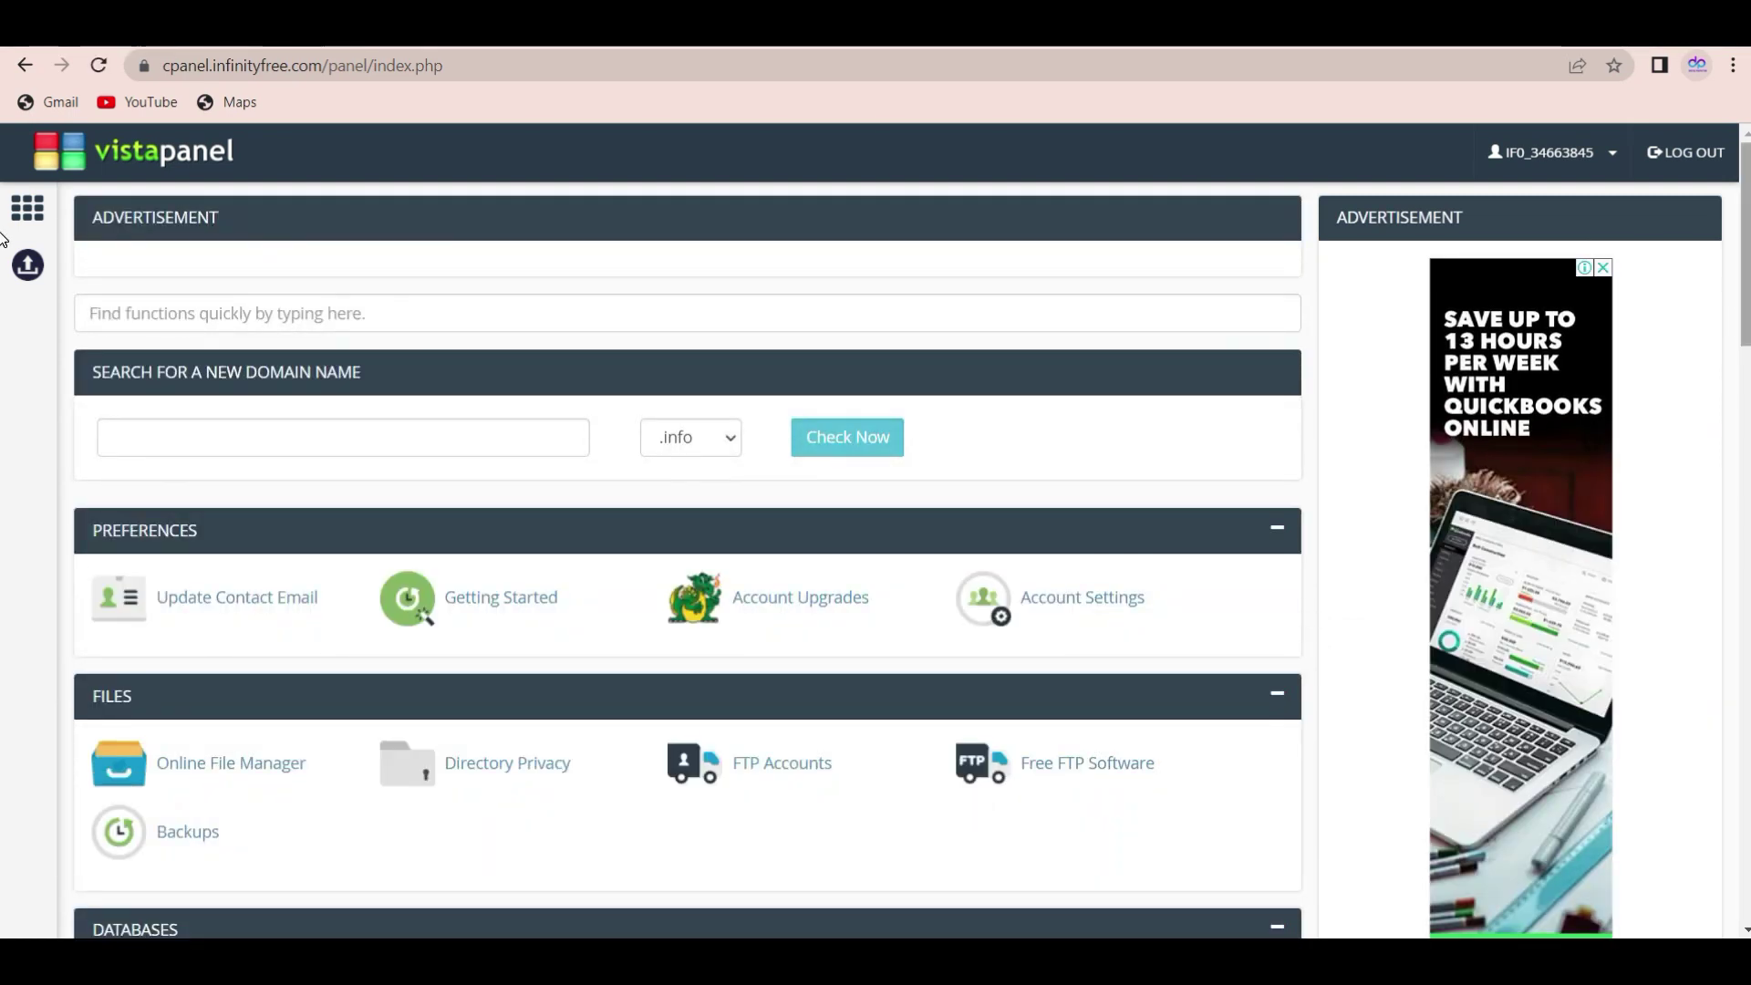
scroll(2, 239, down, 6)
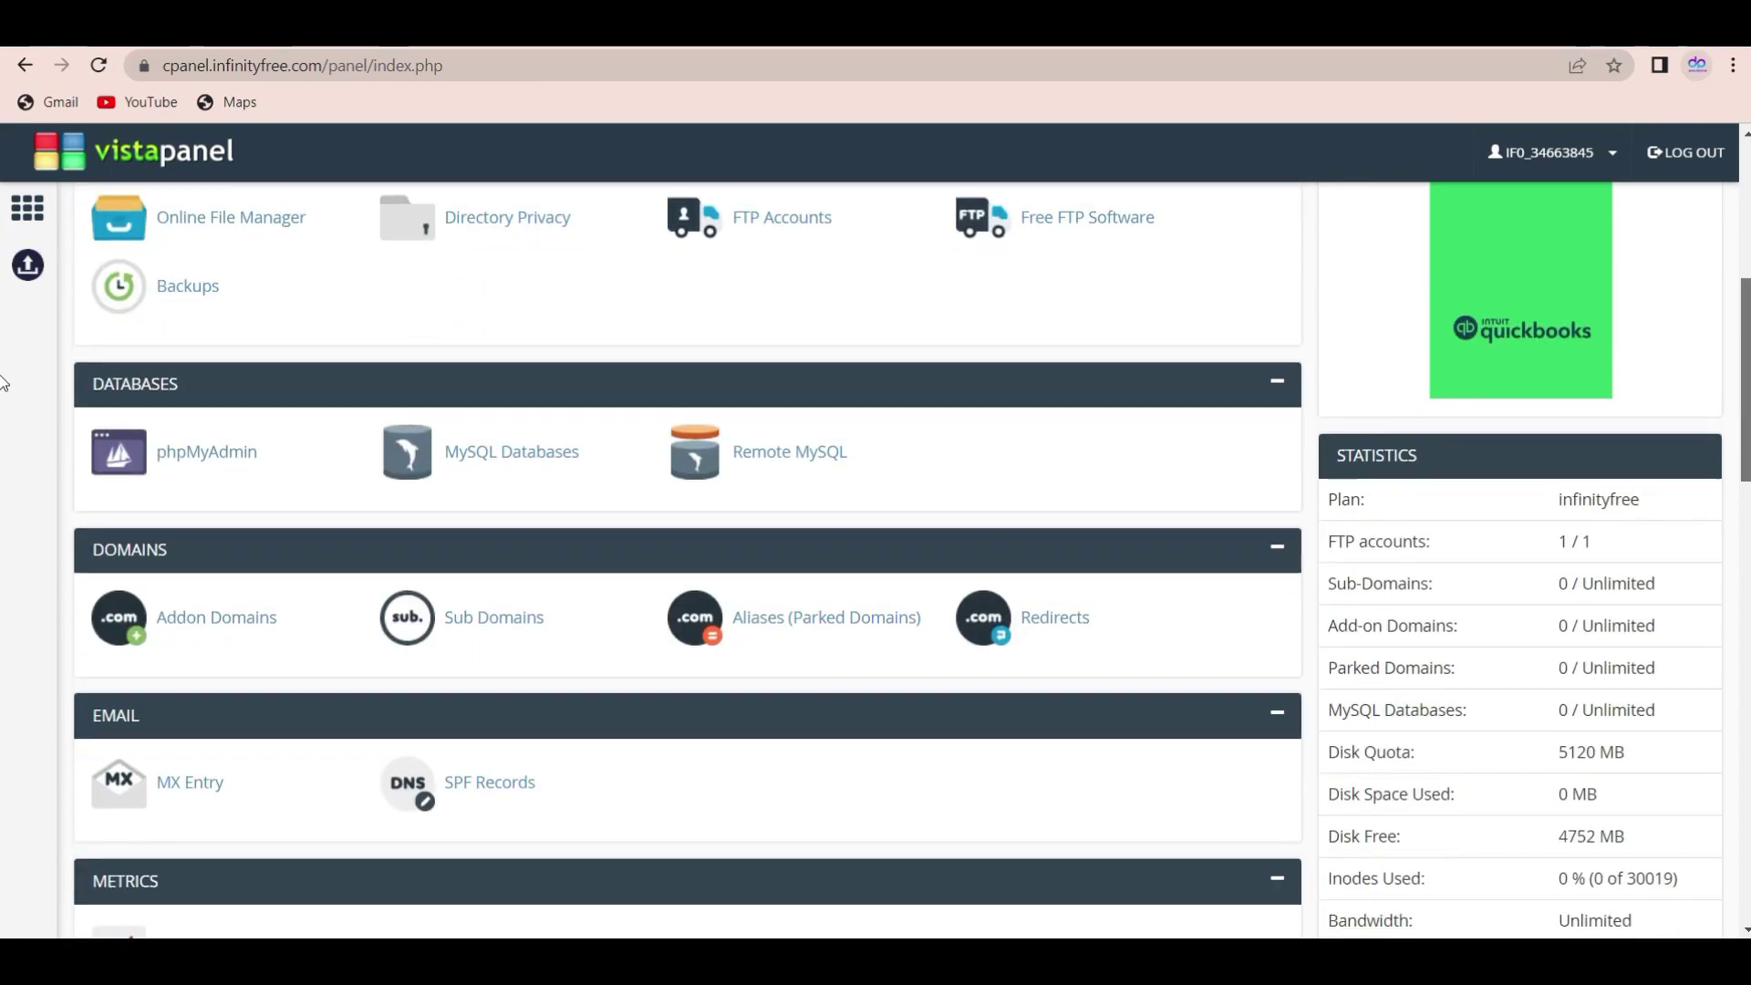
scroll(1, 383, down, 8)
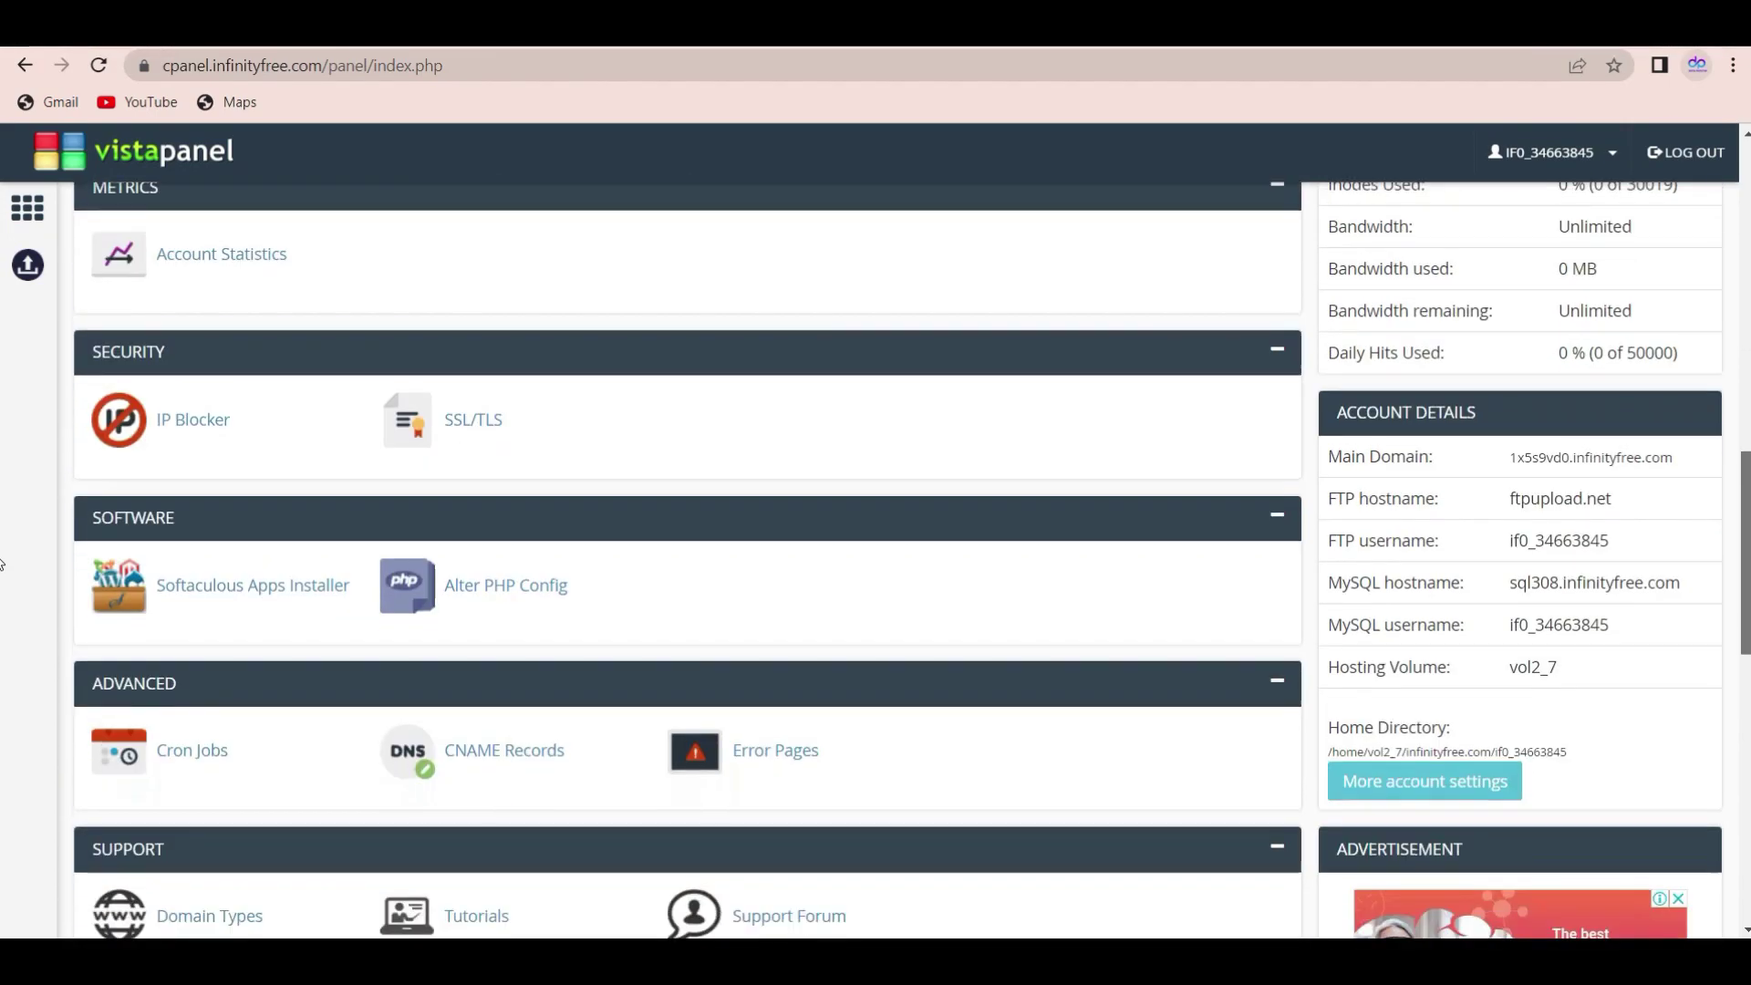
scroll(2, 564, down, 5)
scroll(2, 469, up, 13)
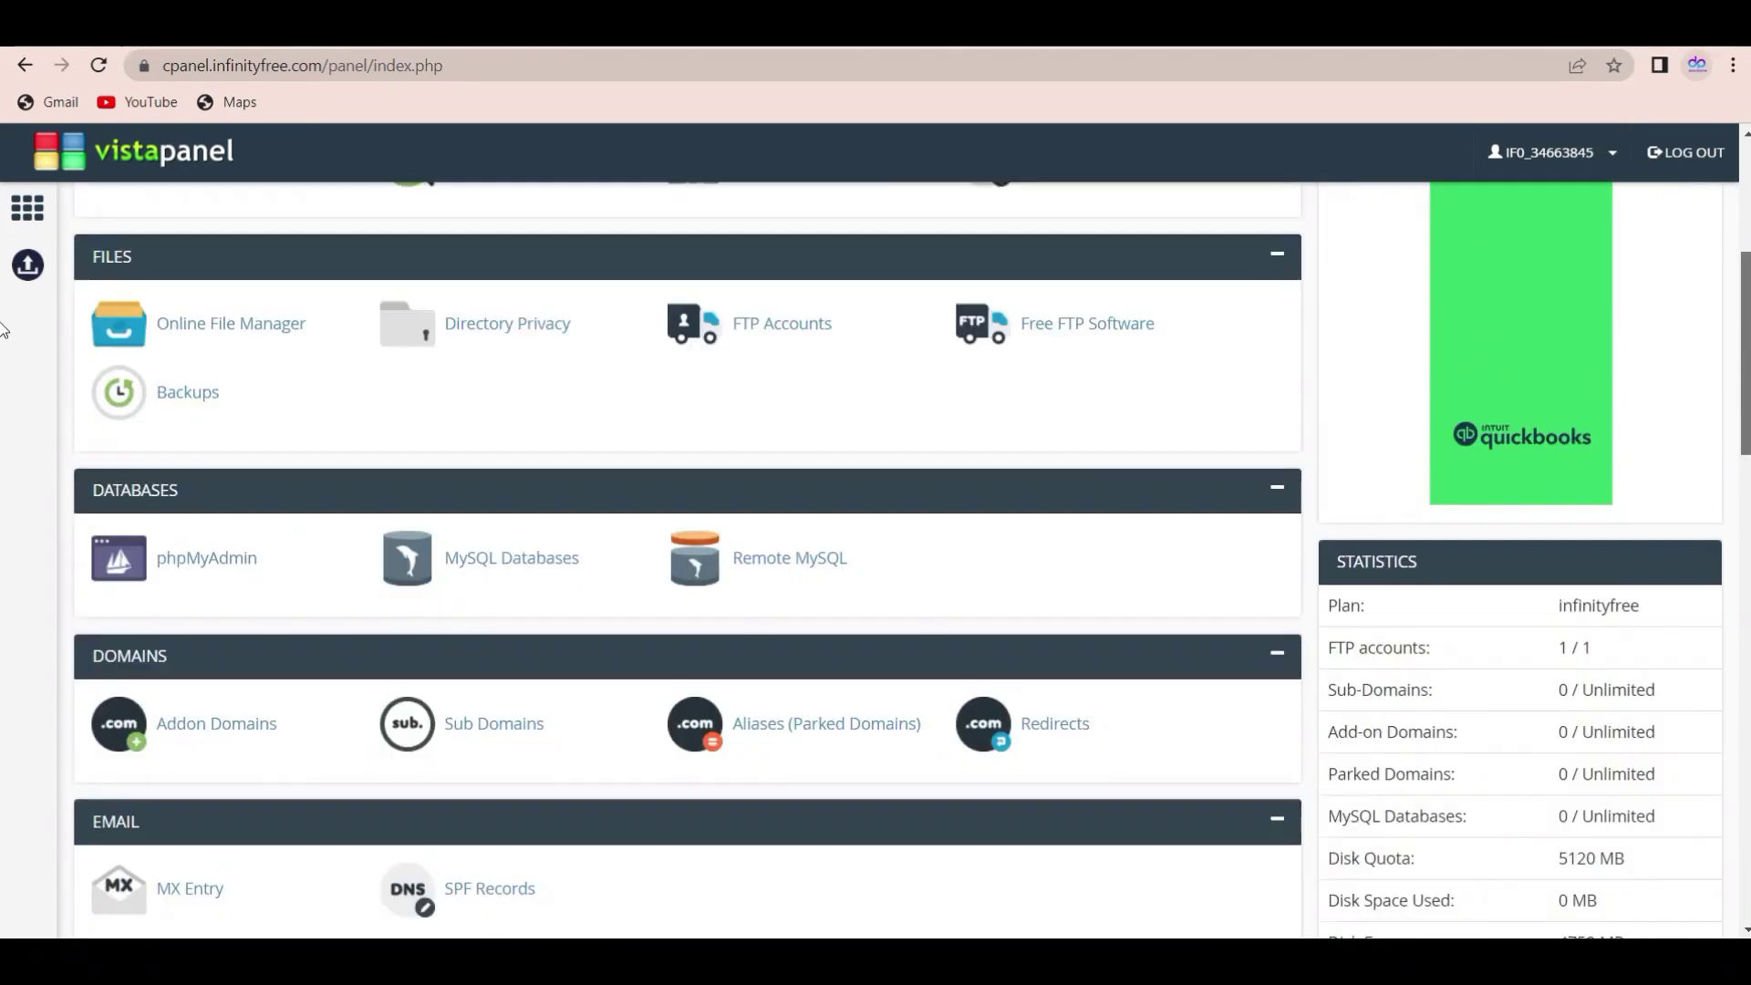
scroll(2, 328, up, 1)
scroll(1, 292, up, 2)
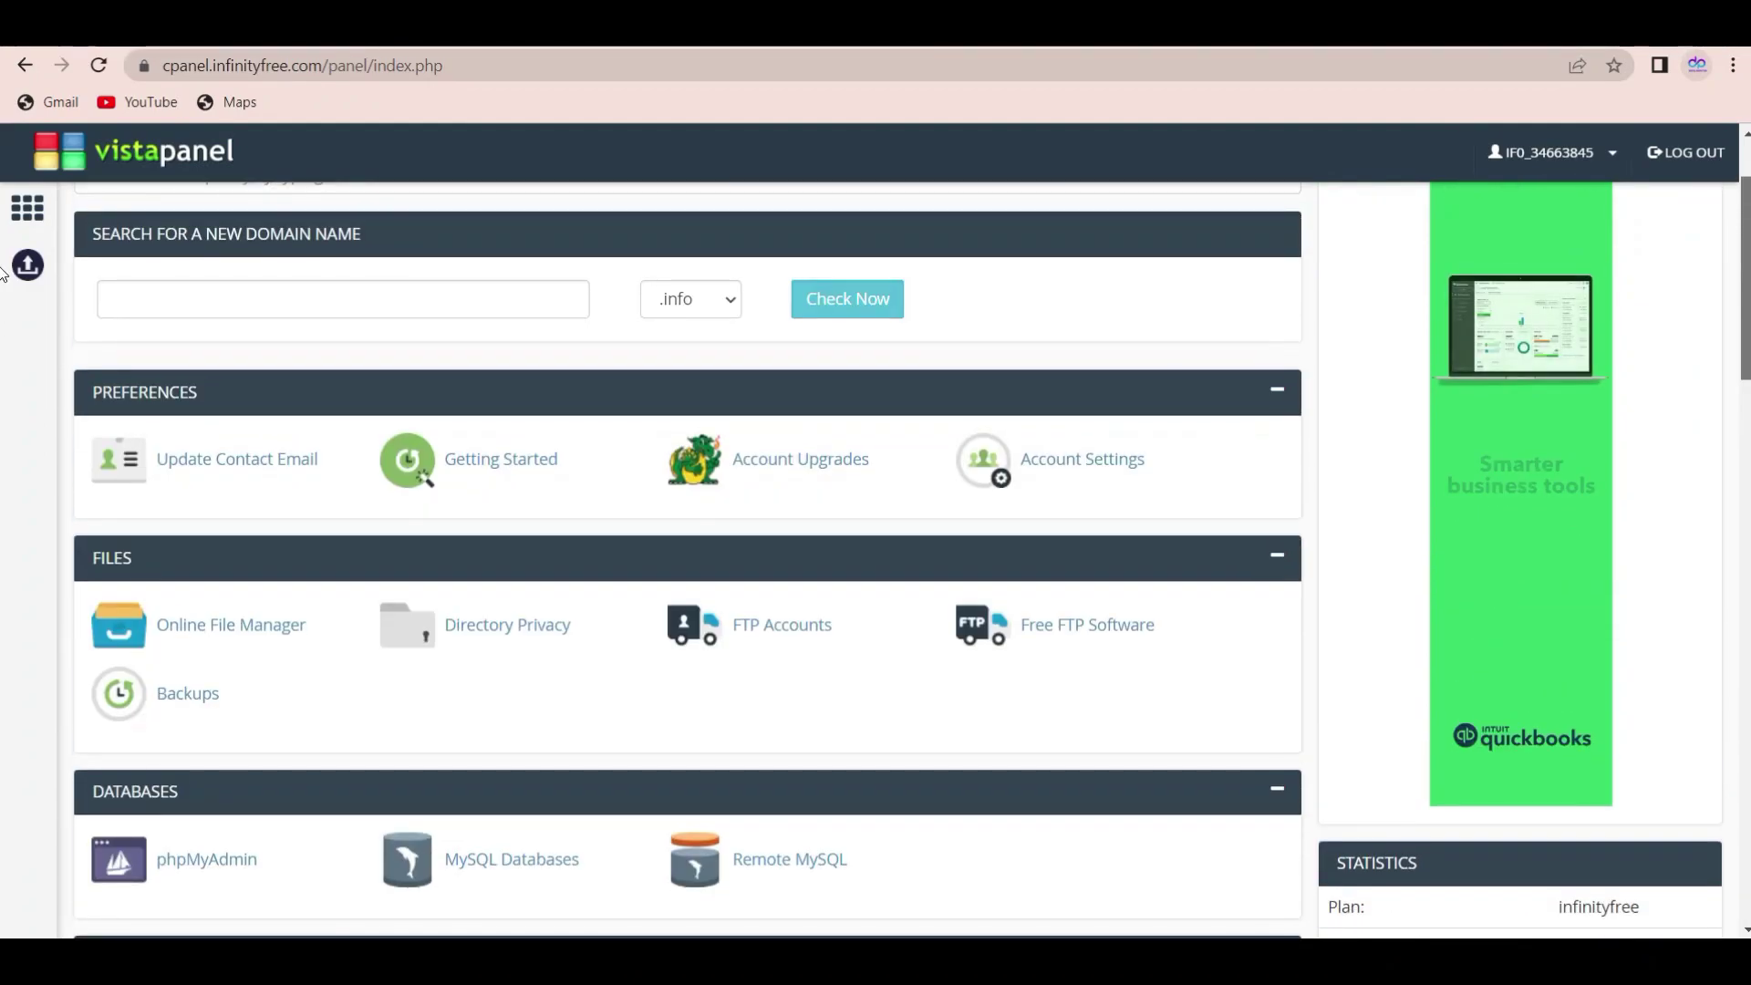
scroll(2, 319, down, 3)
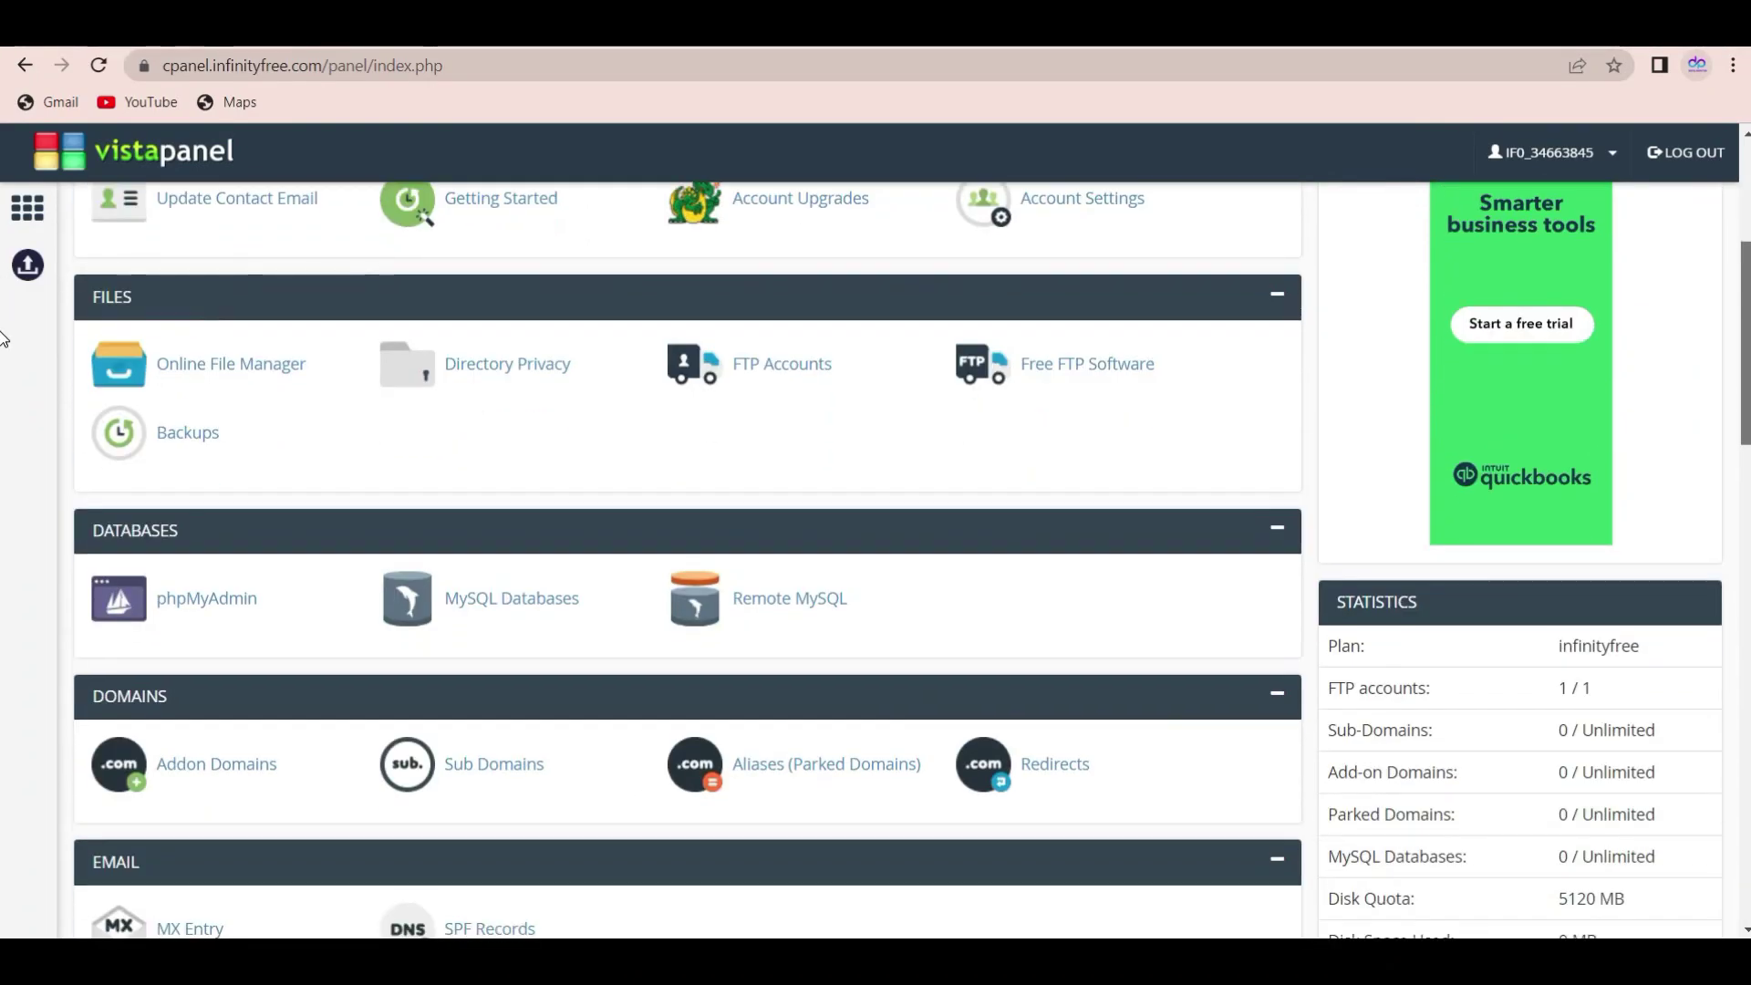
scroll(2, 339, down, 6)
scroll(2, 485, down, 2)
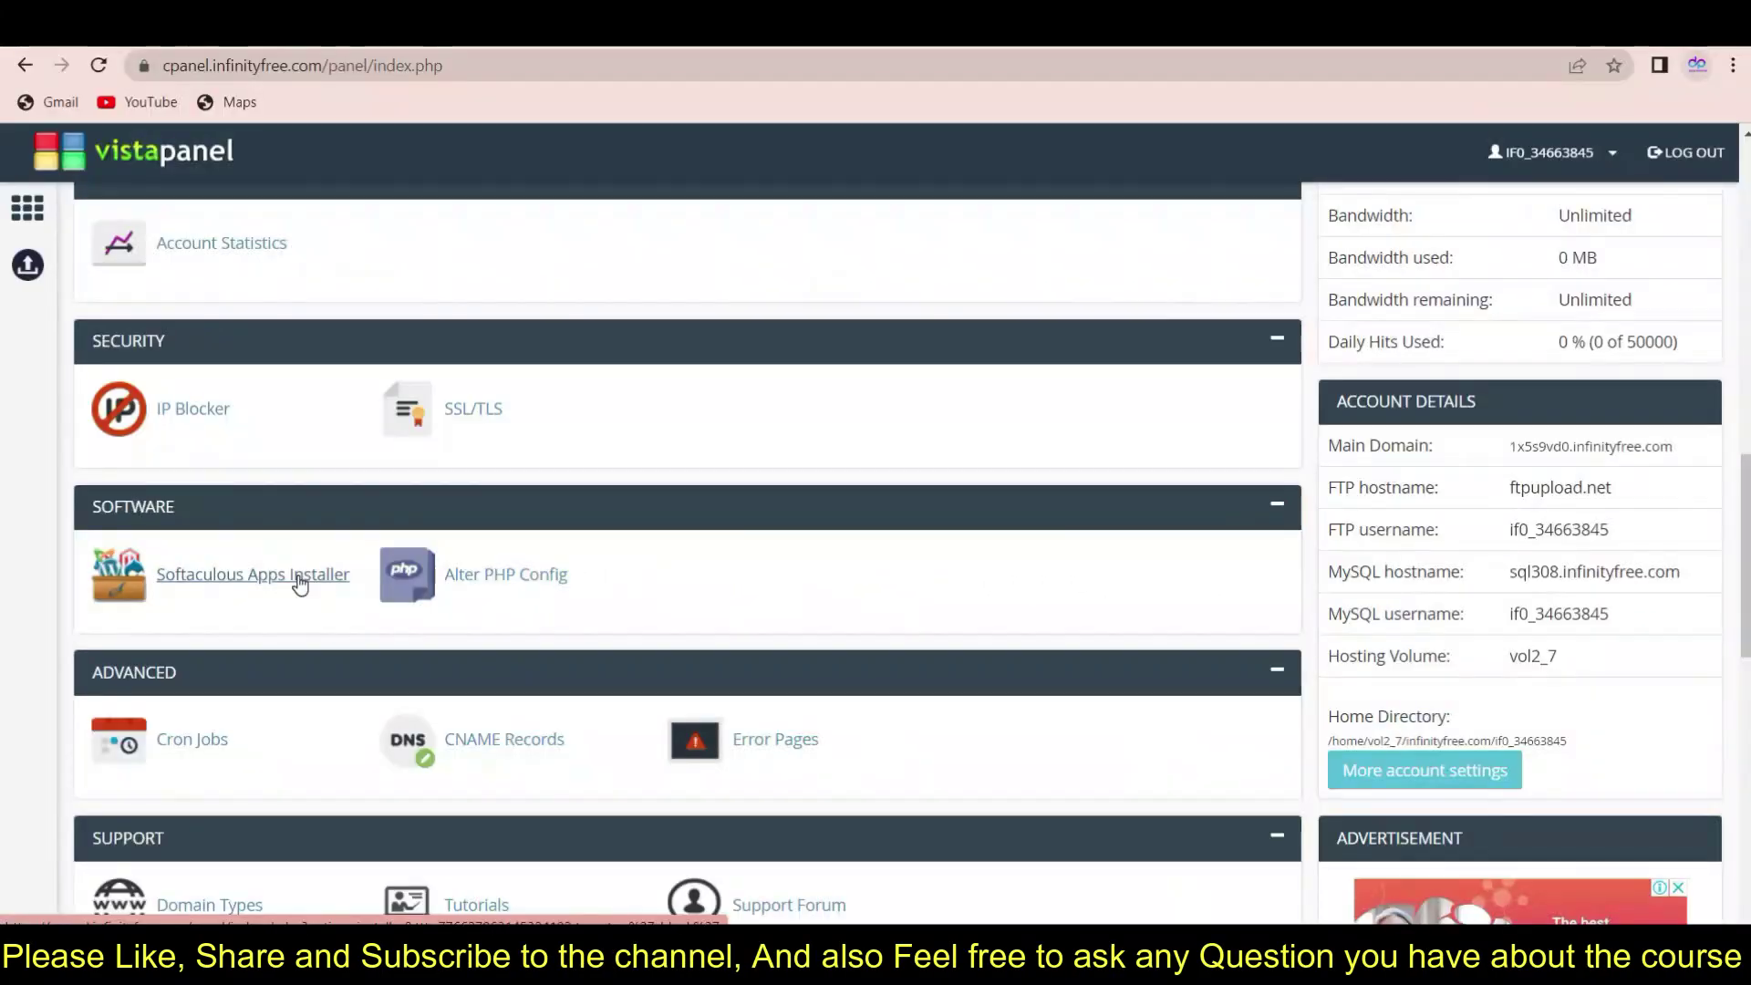
Launch Softaculous Apps Installer, go back after its retry-later error, and reload VistaPanel
click(379, 584)
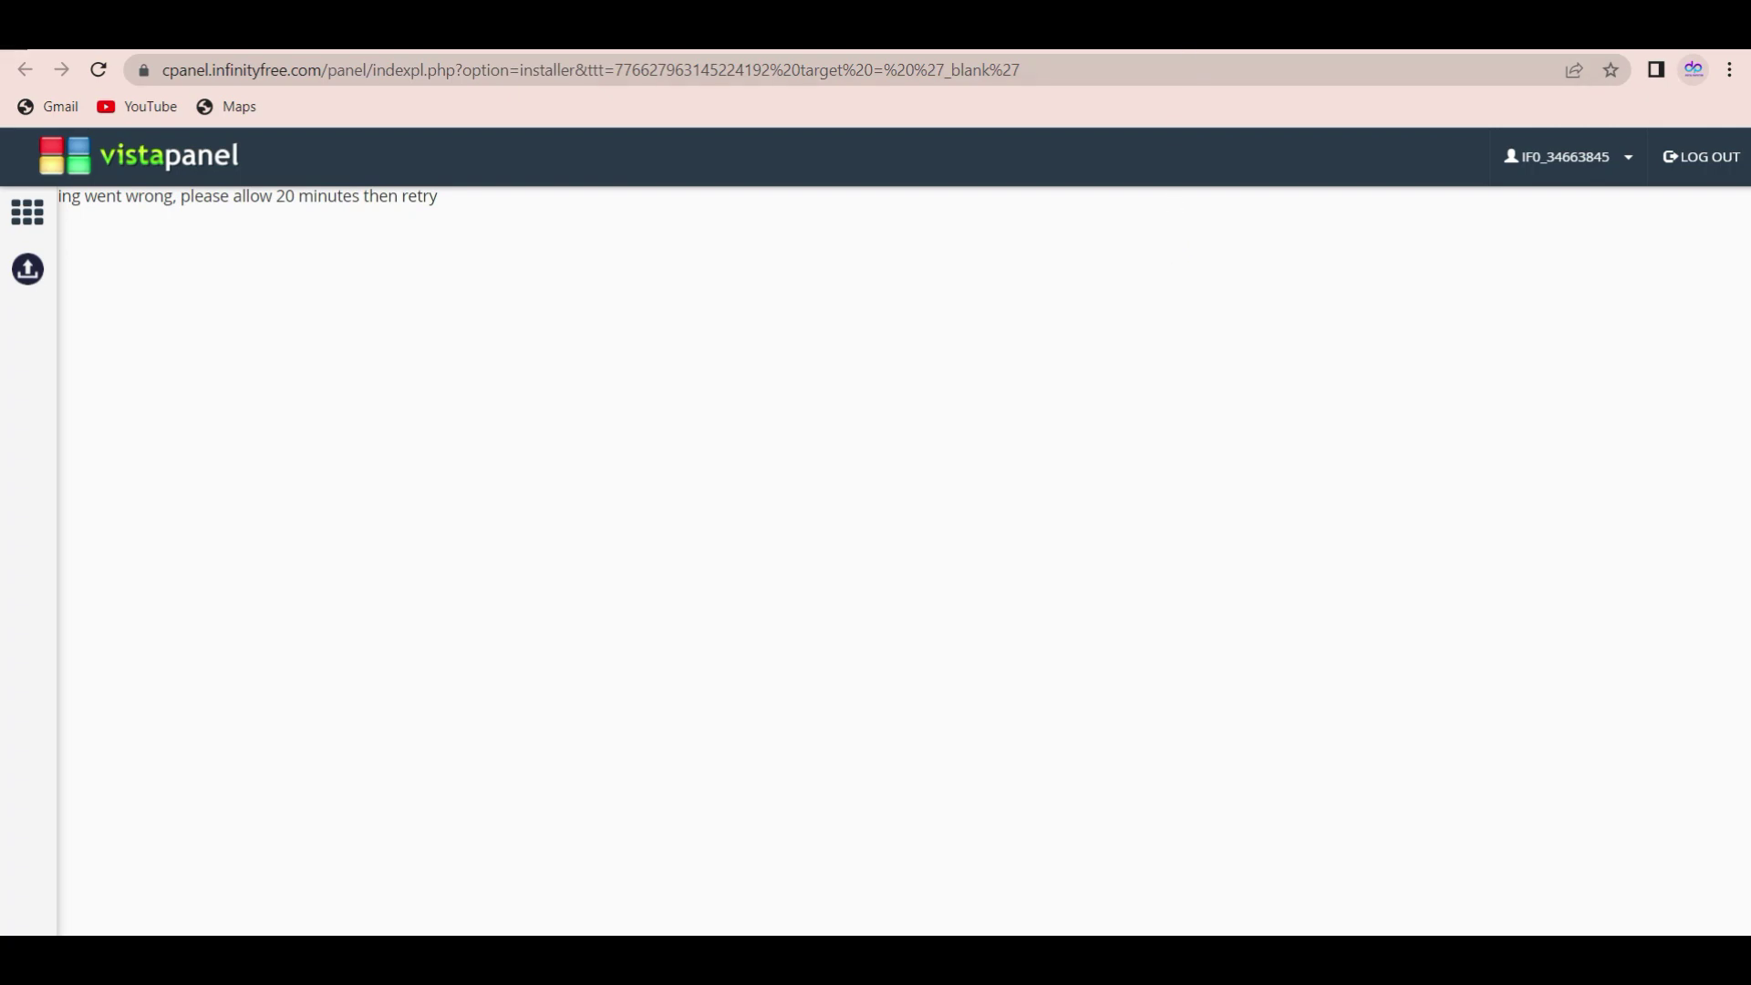
key(alt+Left)
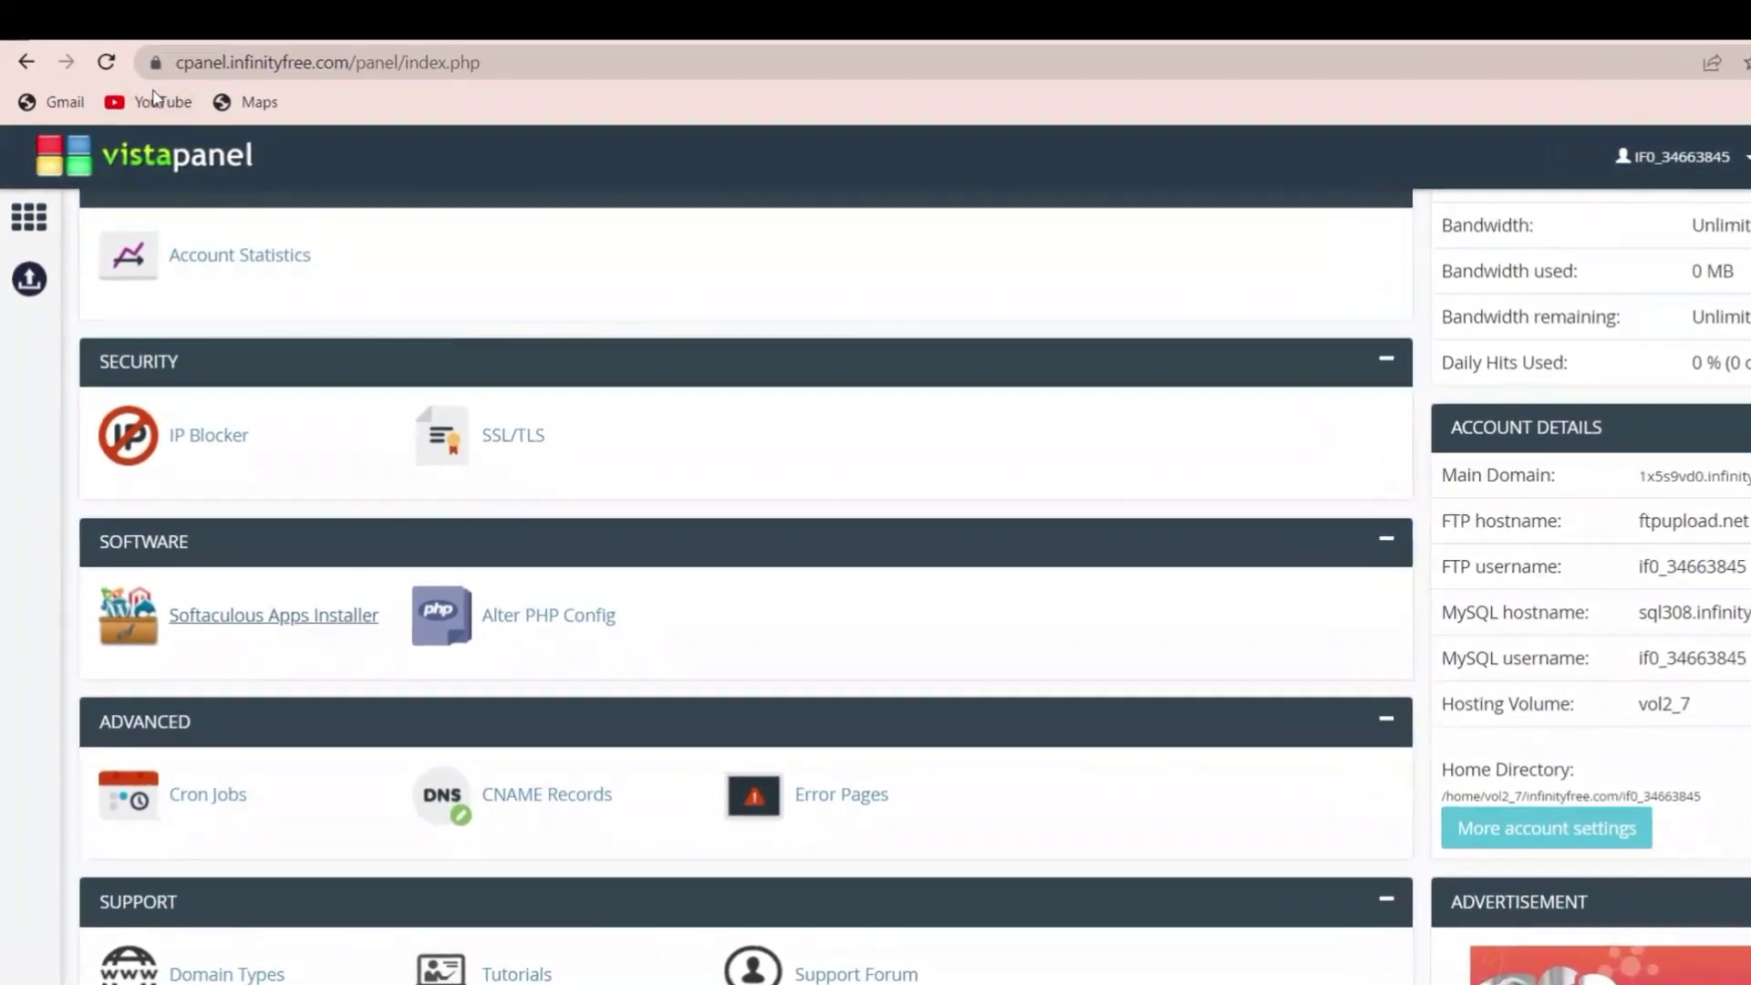
click(107, 62)
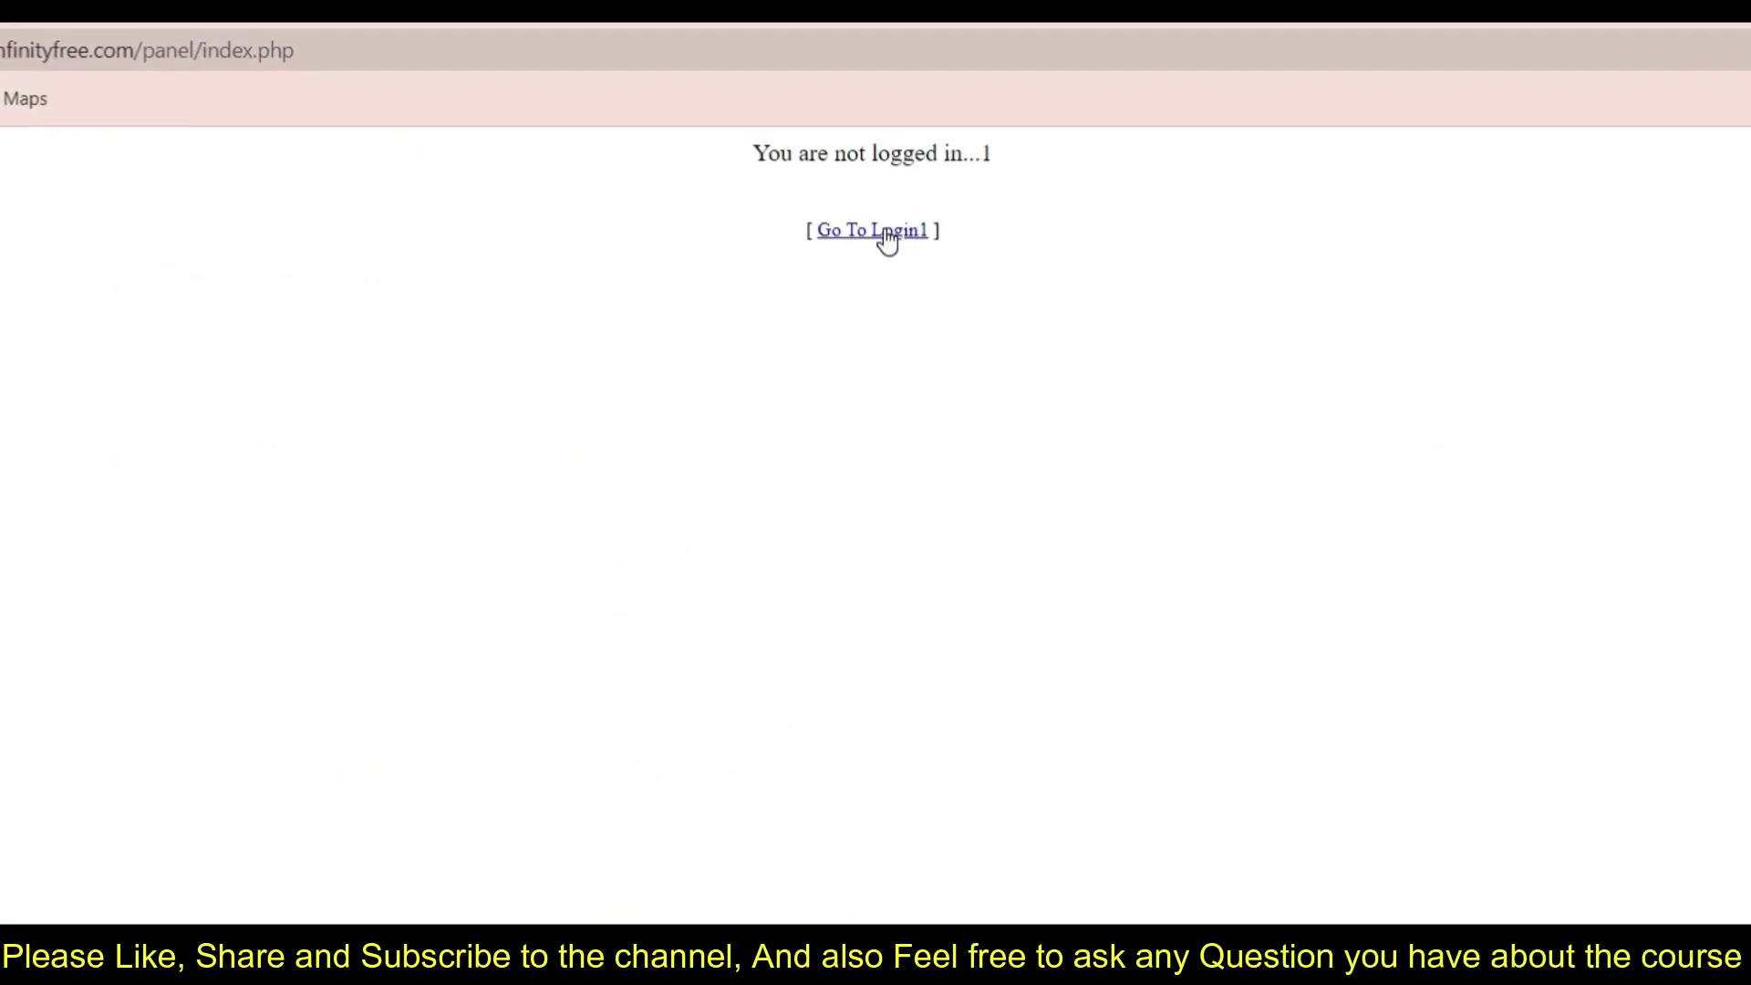
Go to the VistaPanel login page, try its username and password fields, then check Gmail's verification email
click(885, 233)
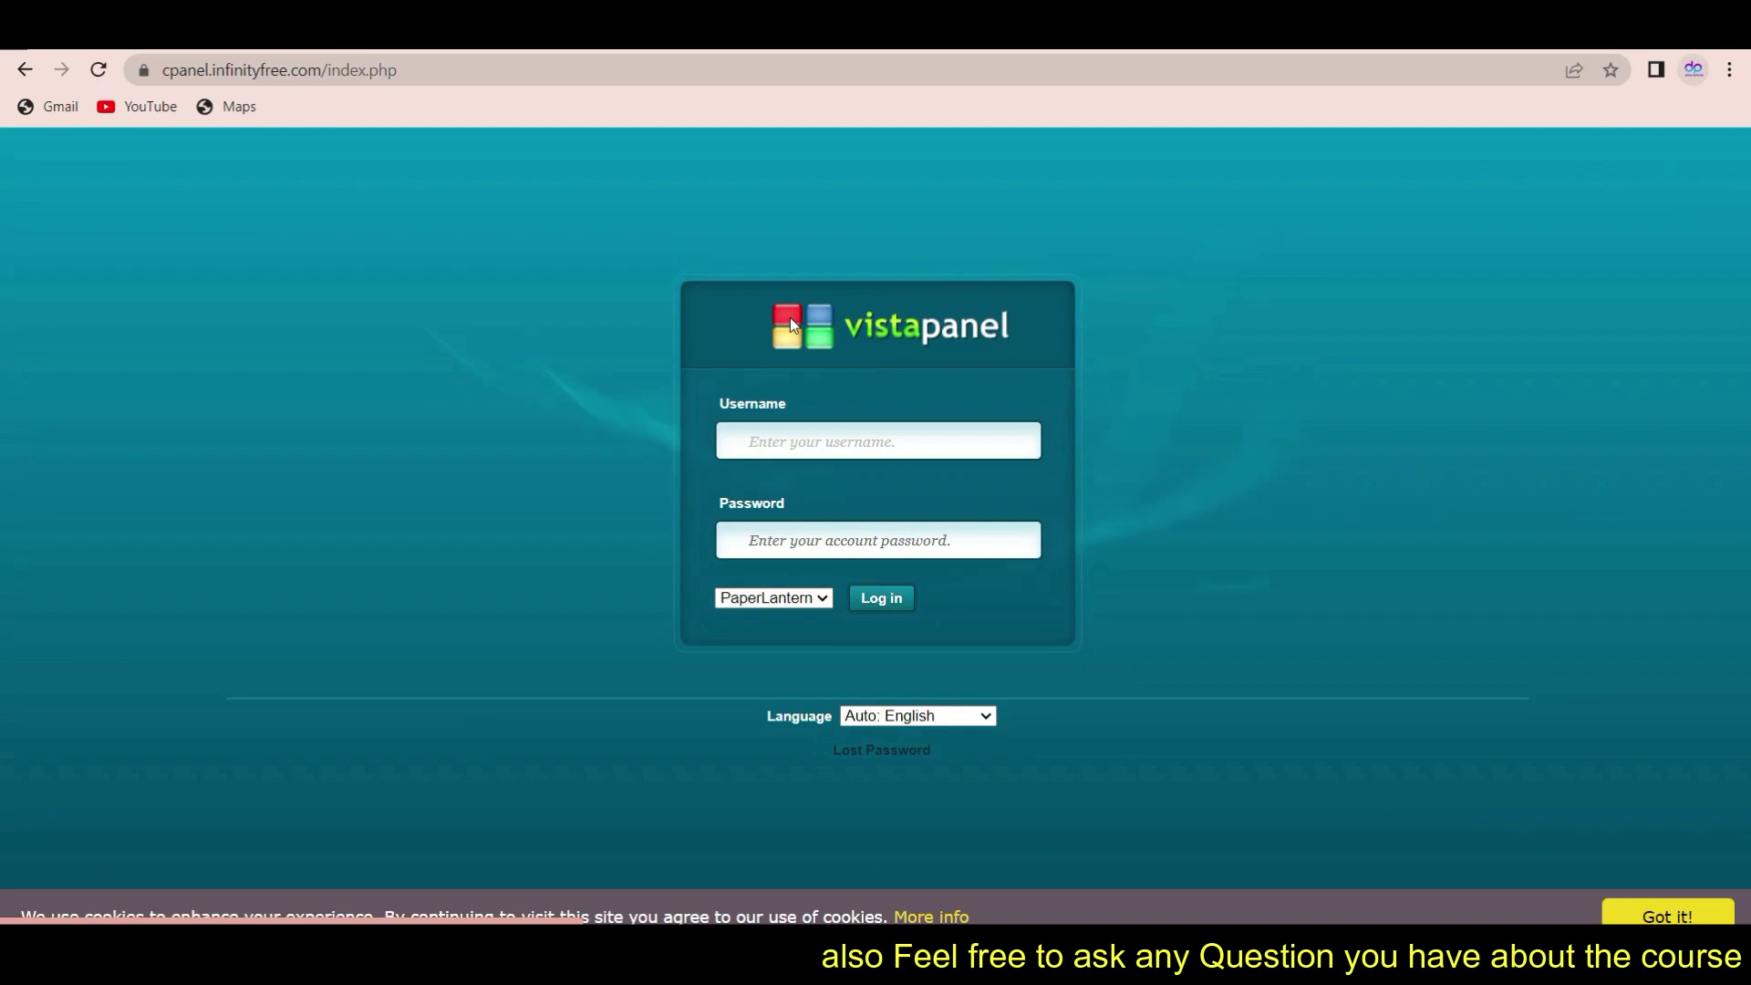
click(799, 443)
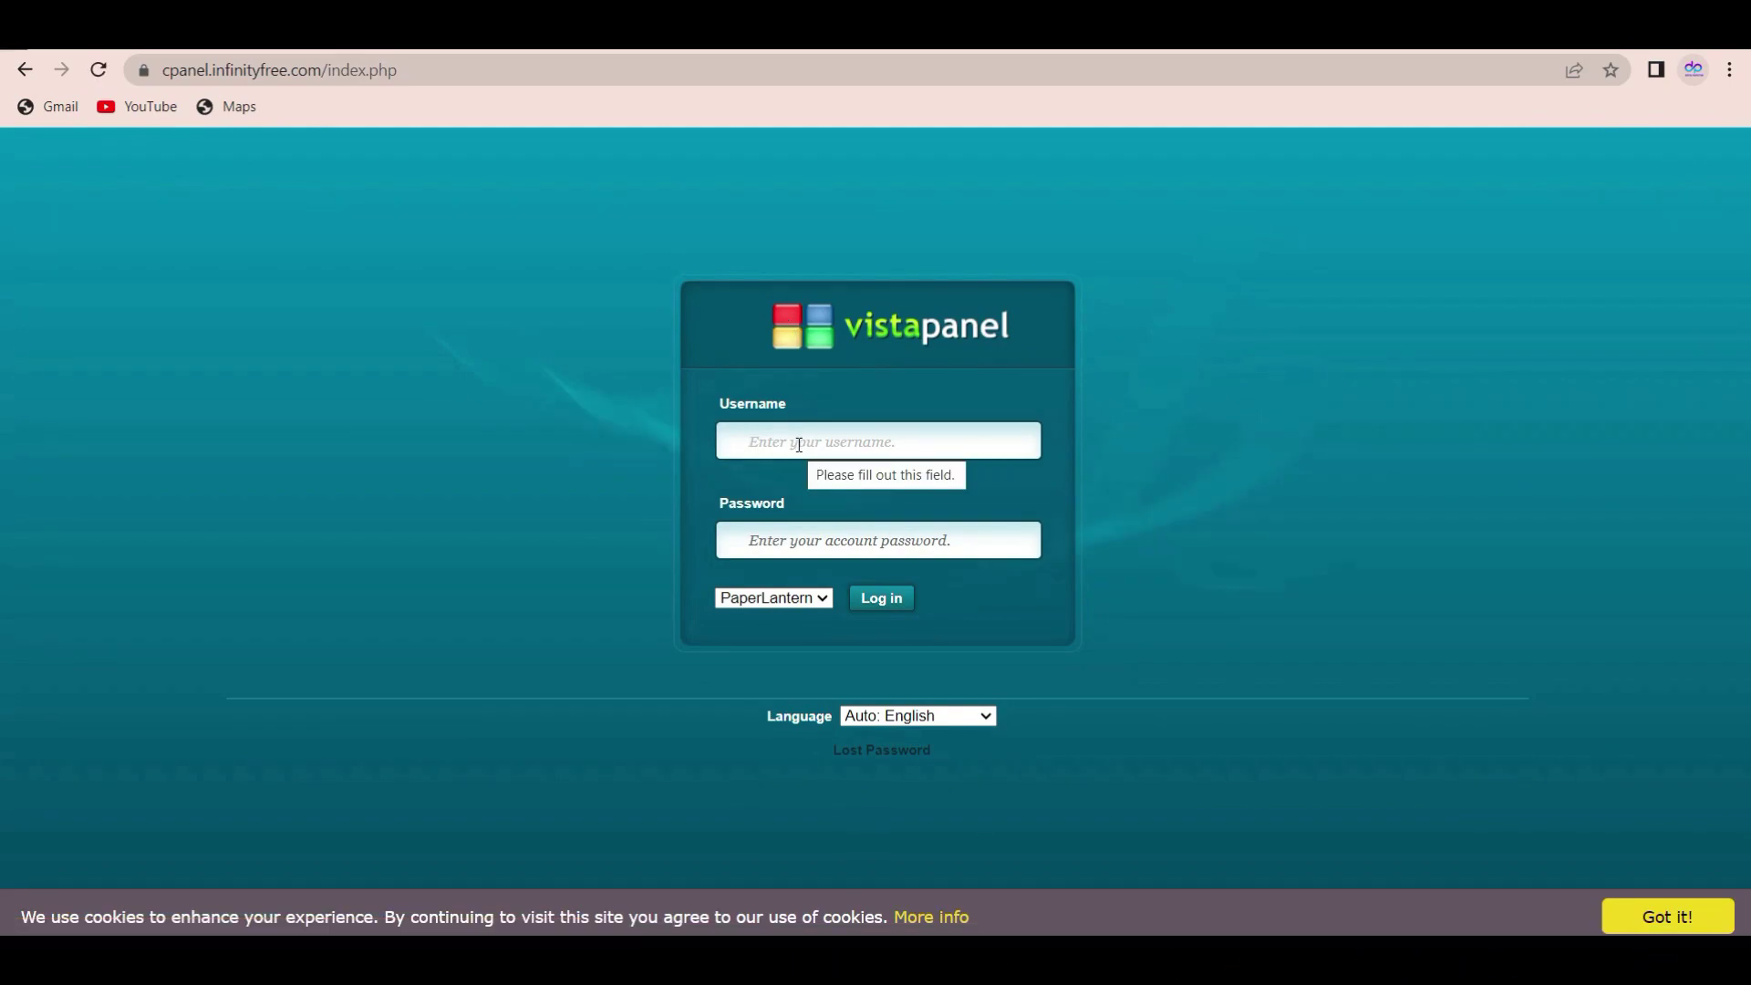
click(794, 533)
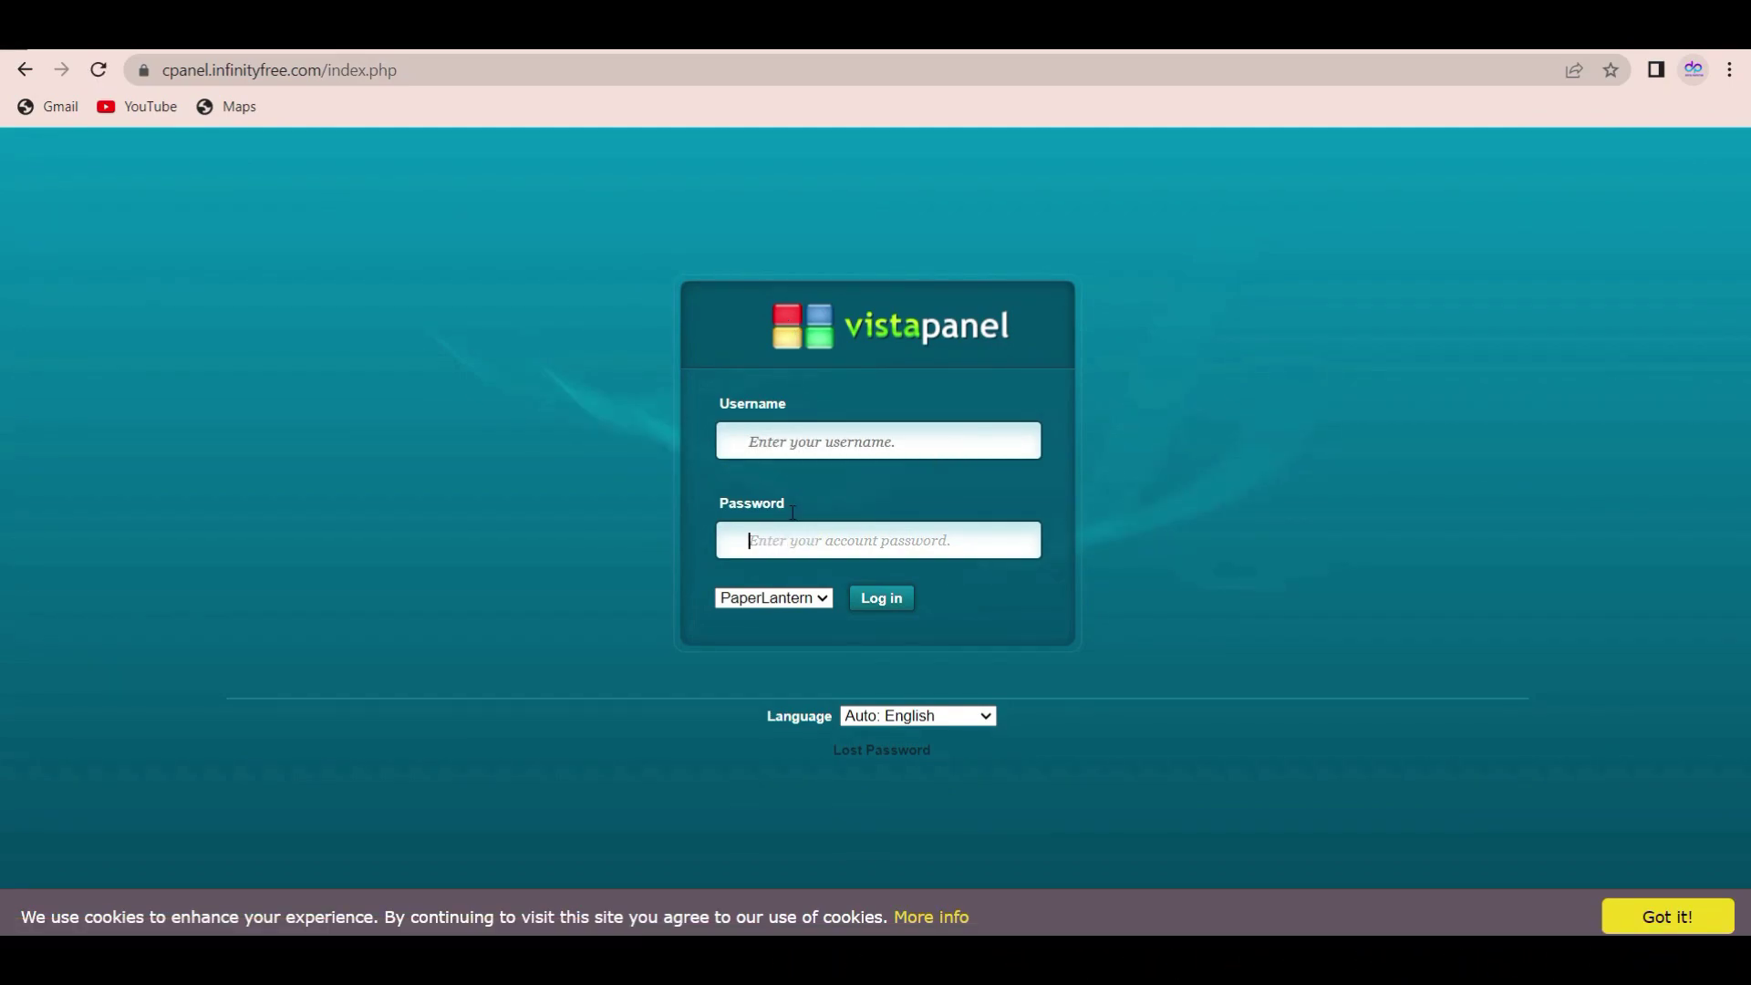
click(783, 443)
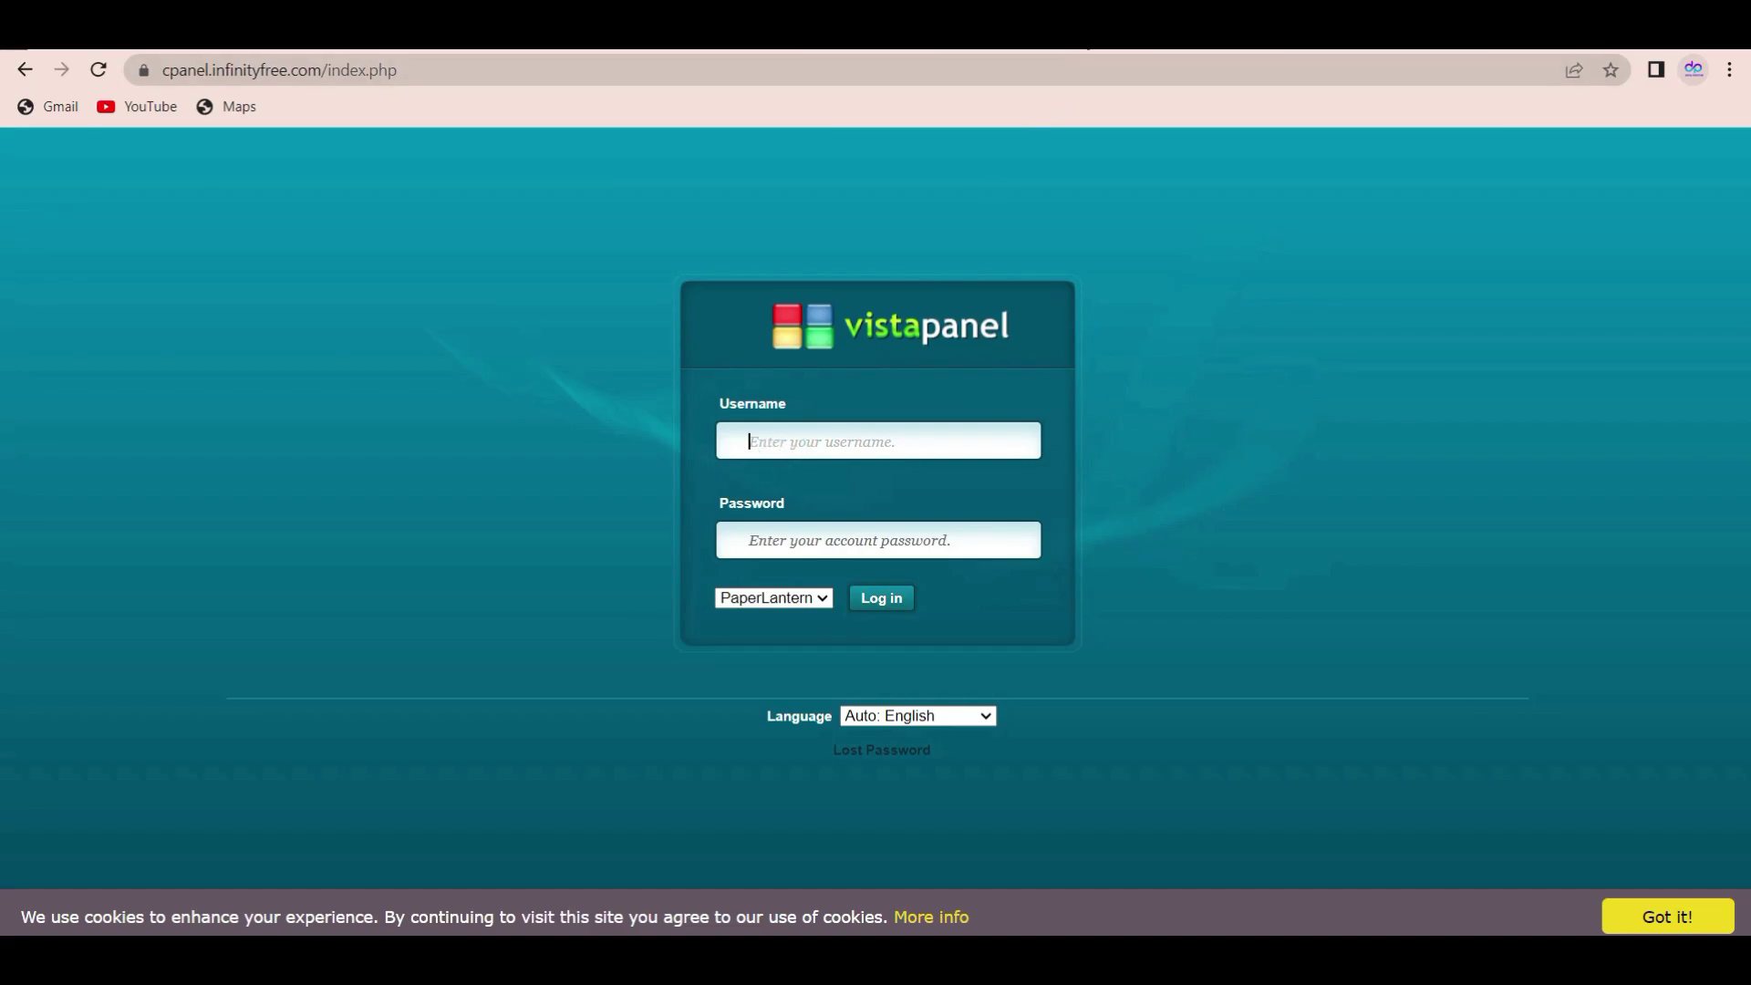
click(1094, 27)
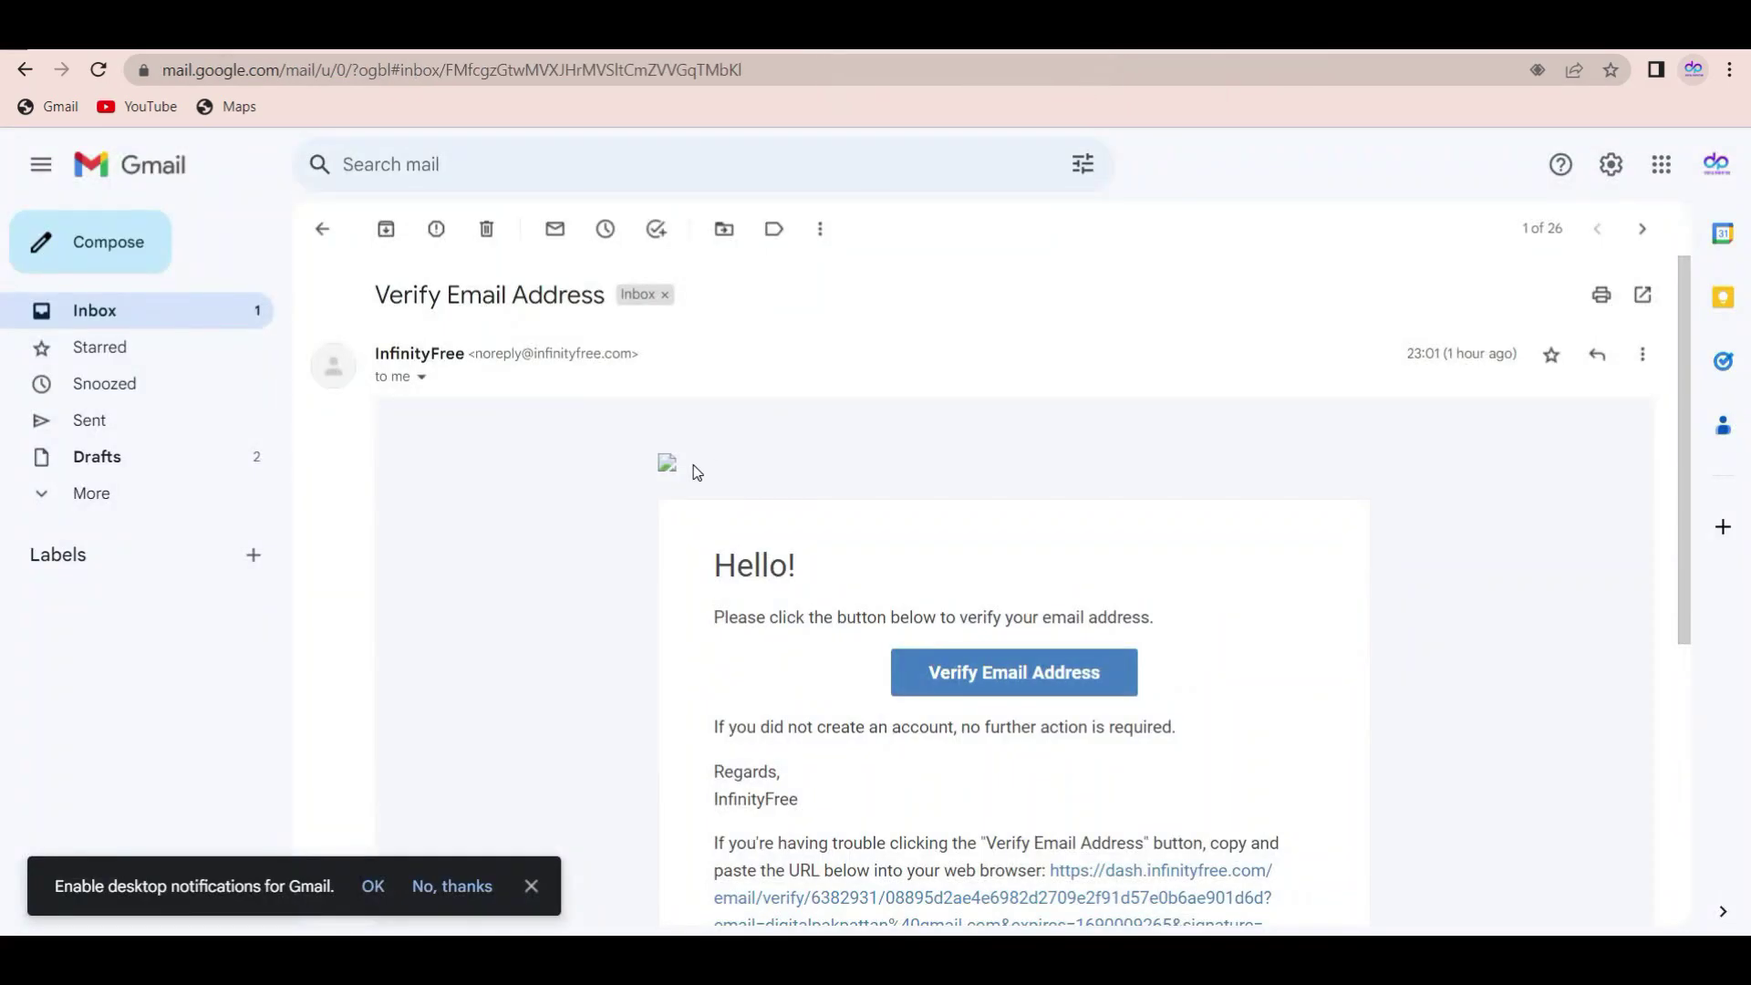
Open the 'Your new InfinityFree account has been created' email and copy the hosting username
click(322, 229)
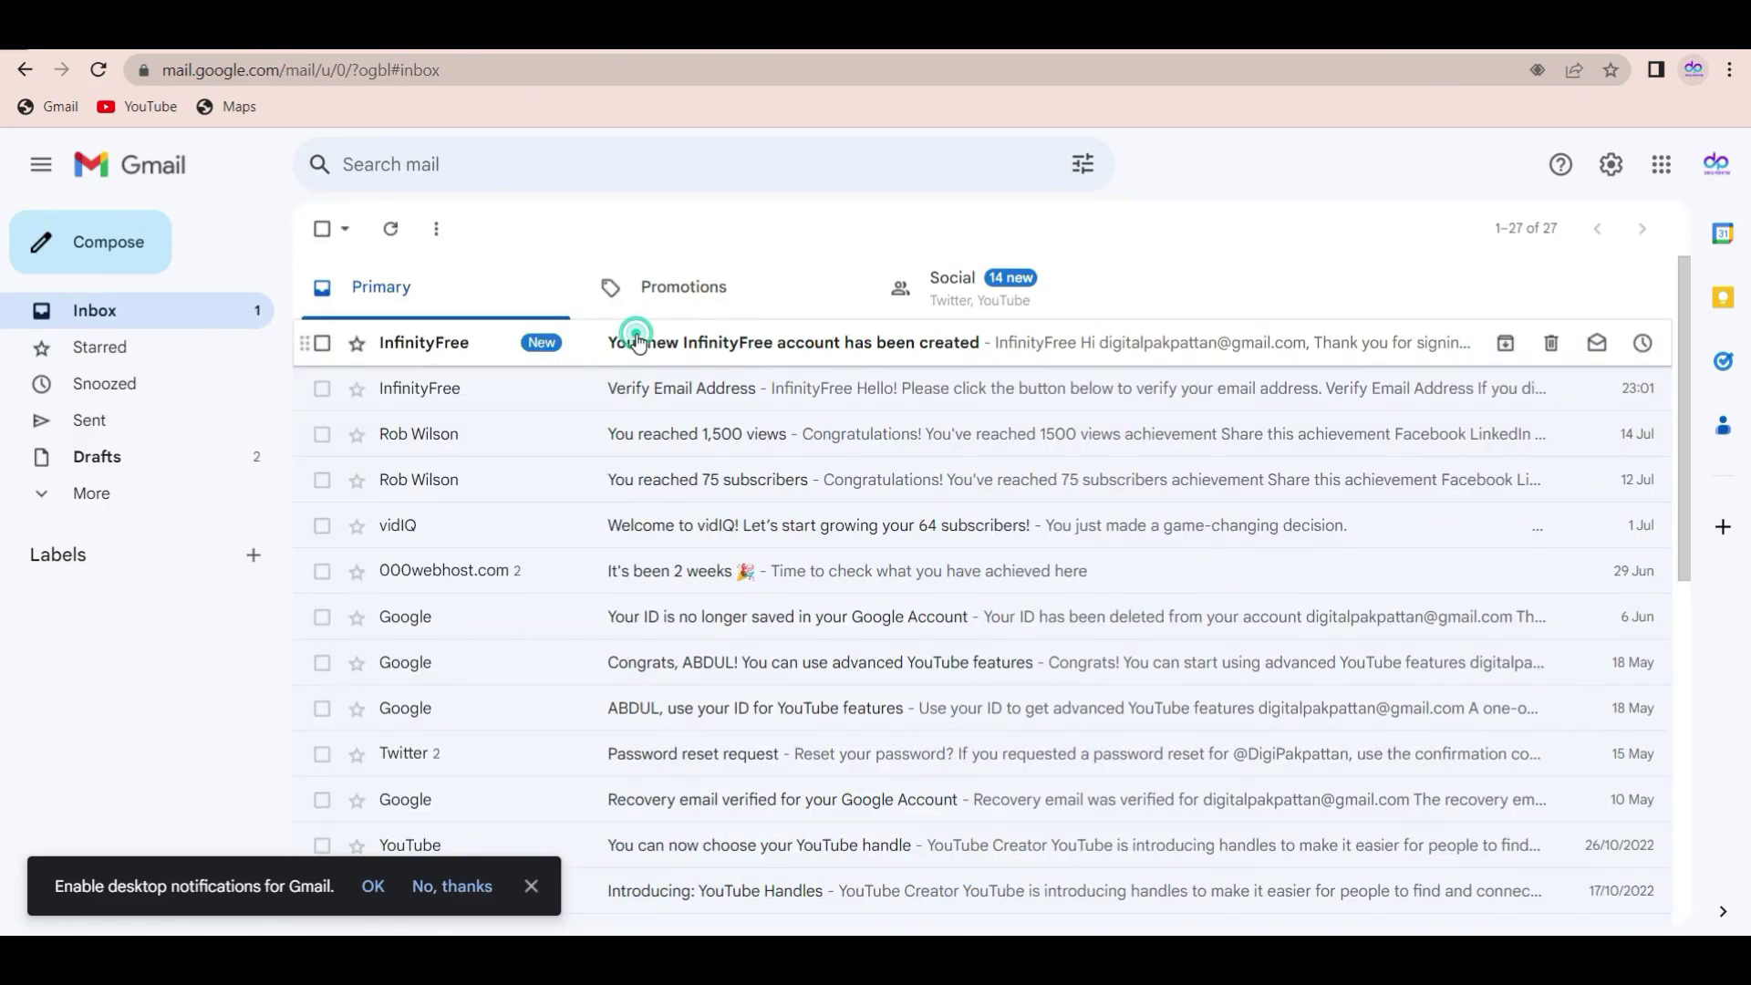
click(625, 340)
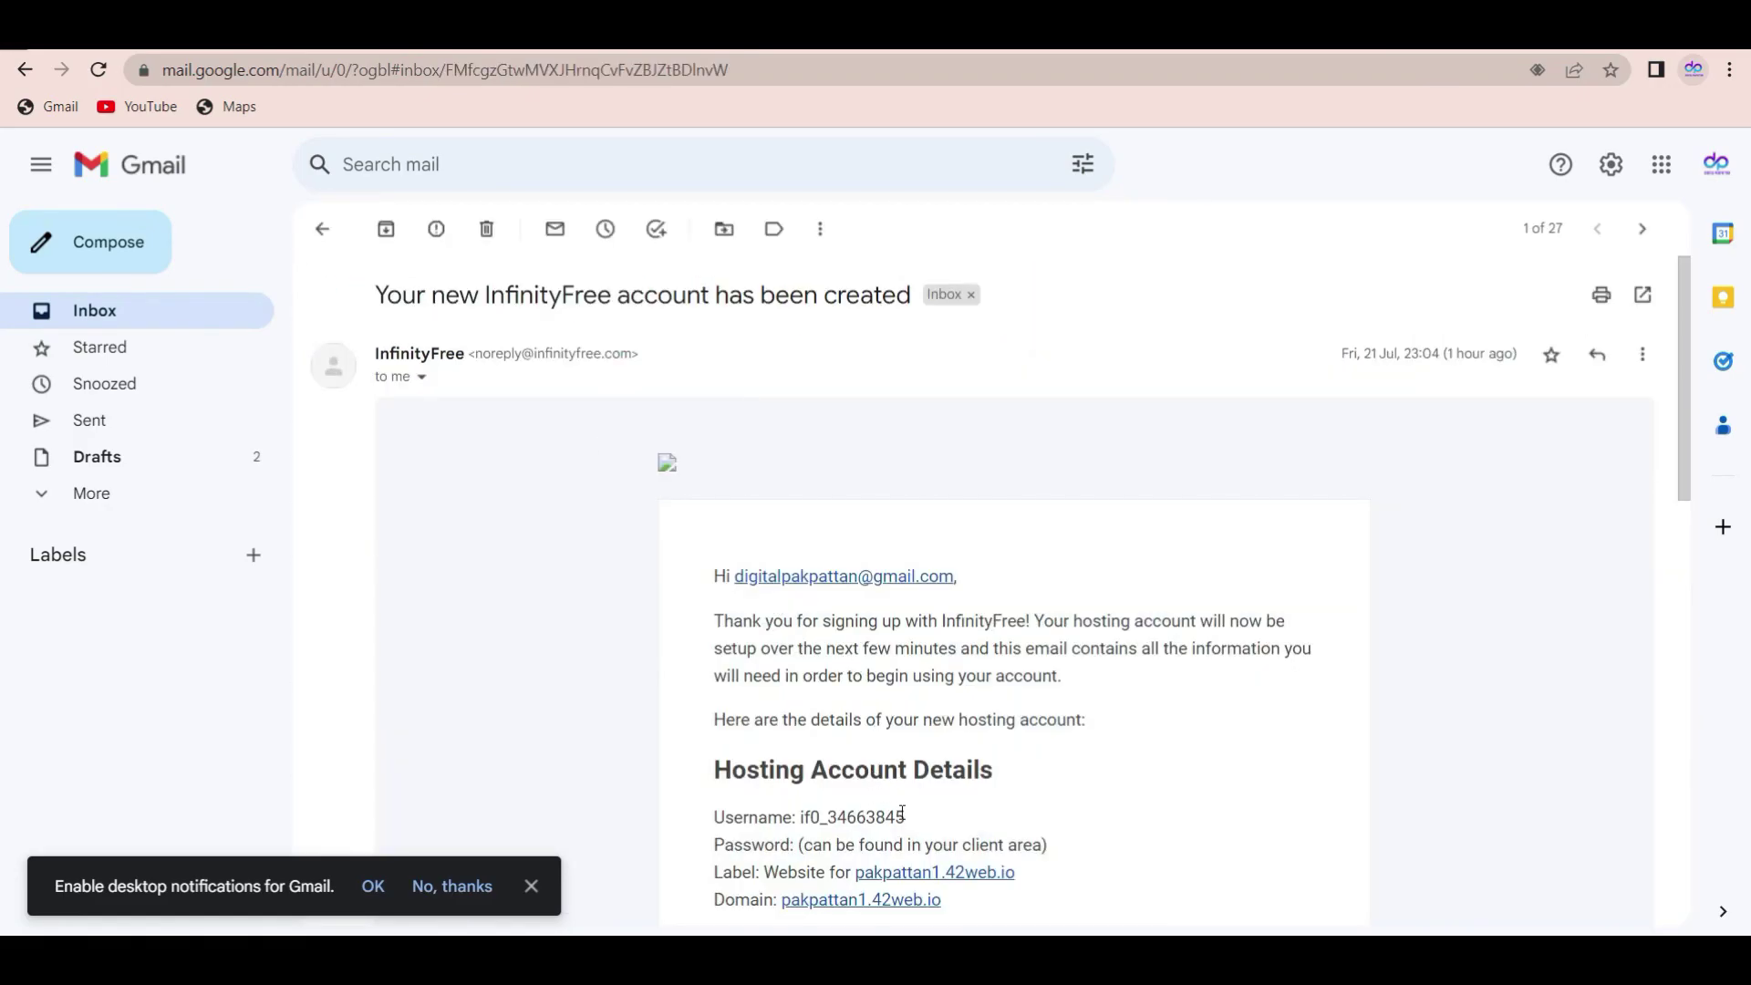
drag(901, 816, 800, 819)
key(ctrl+c)
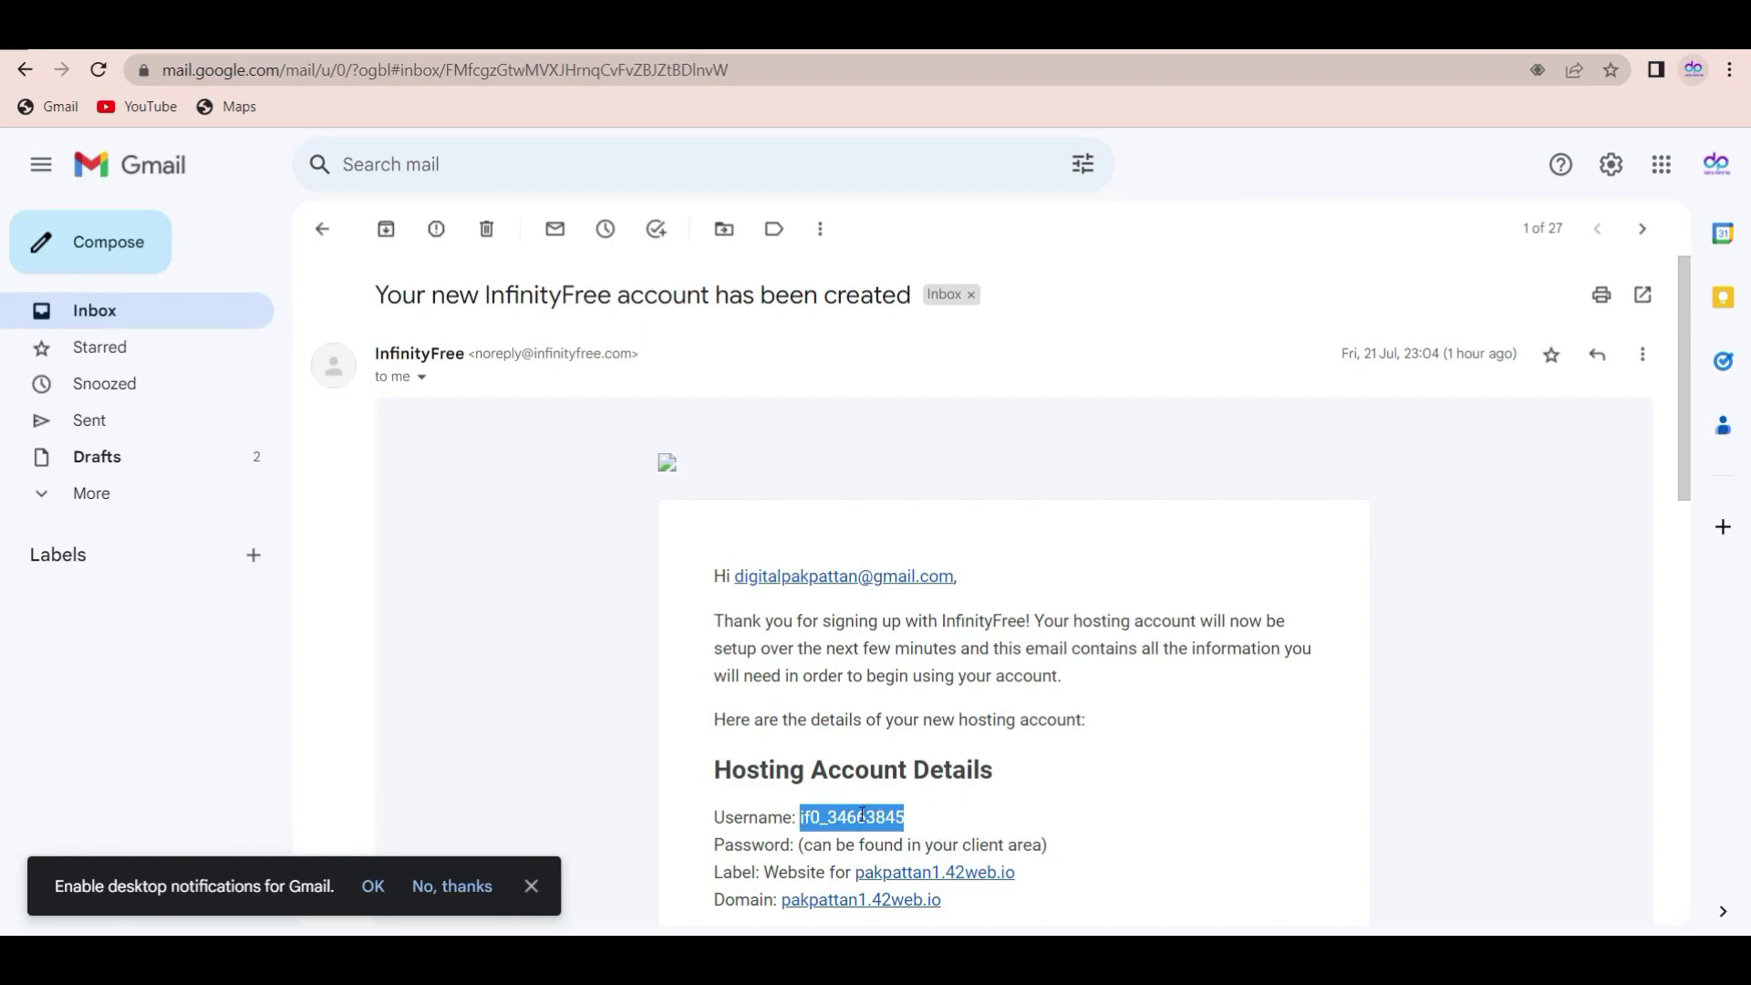
Try logging into VistaPanel with the pasted hosting username and a password, saving it in Chrome
click(1241, 27)
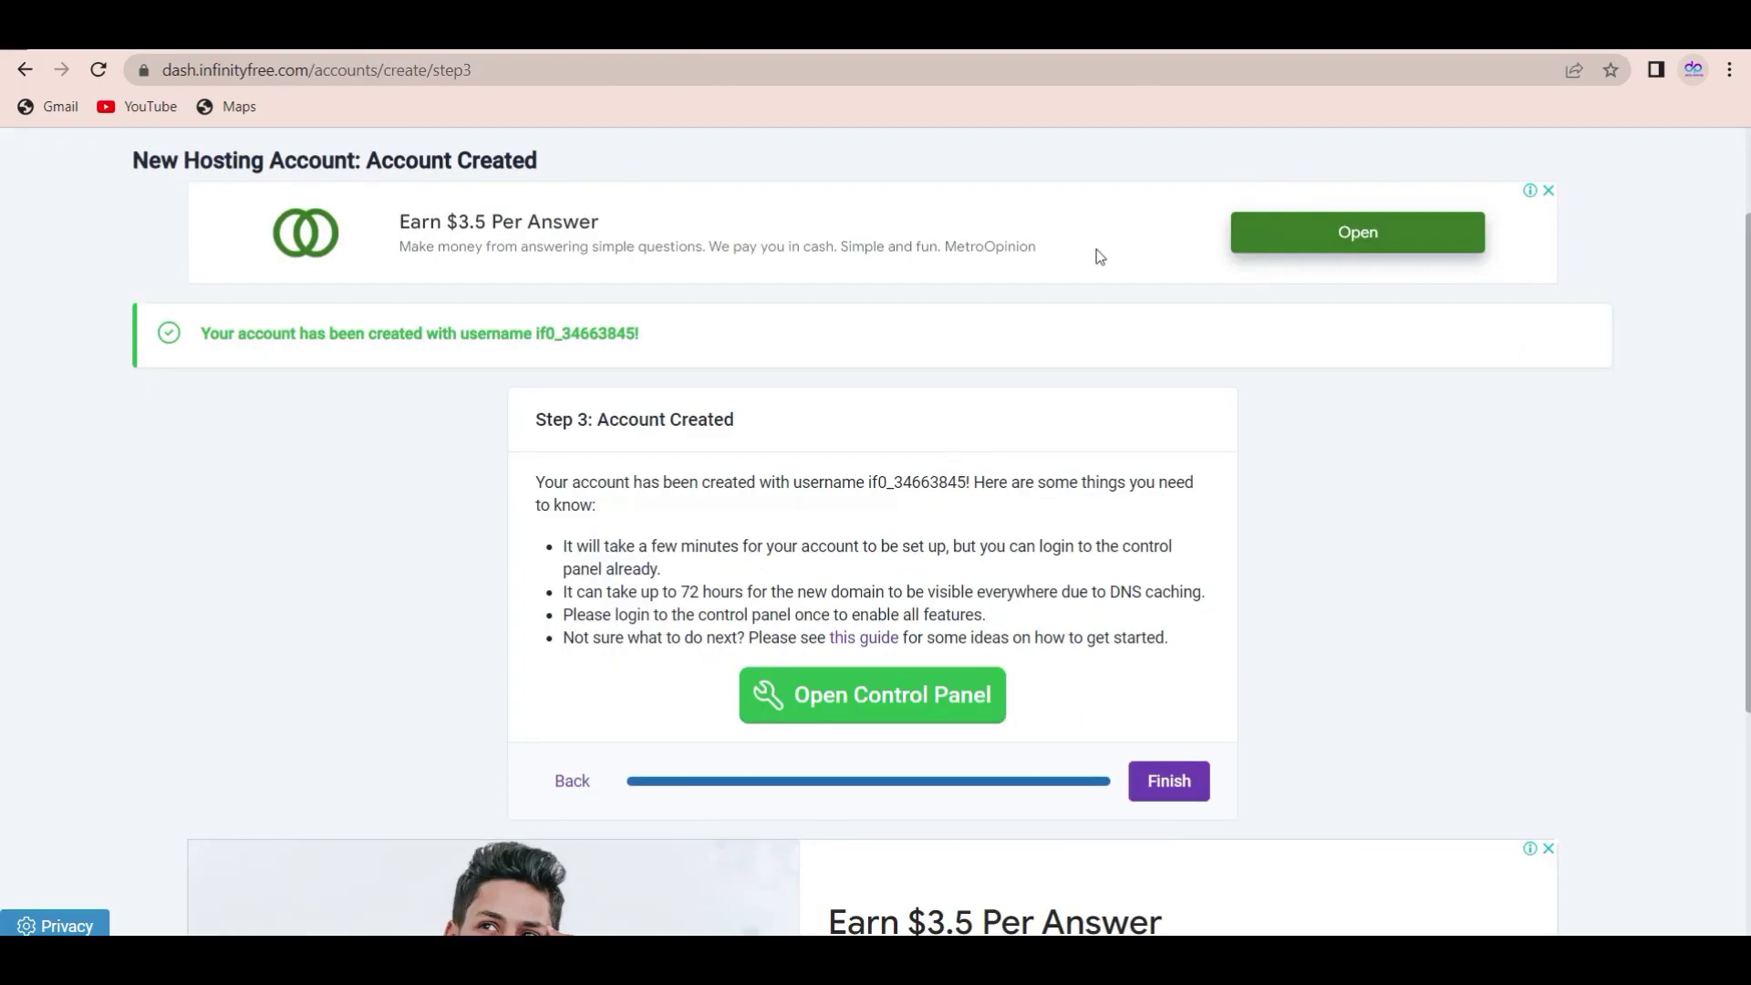
click(1227, 28)
key(ctrl+v)
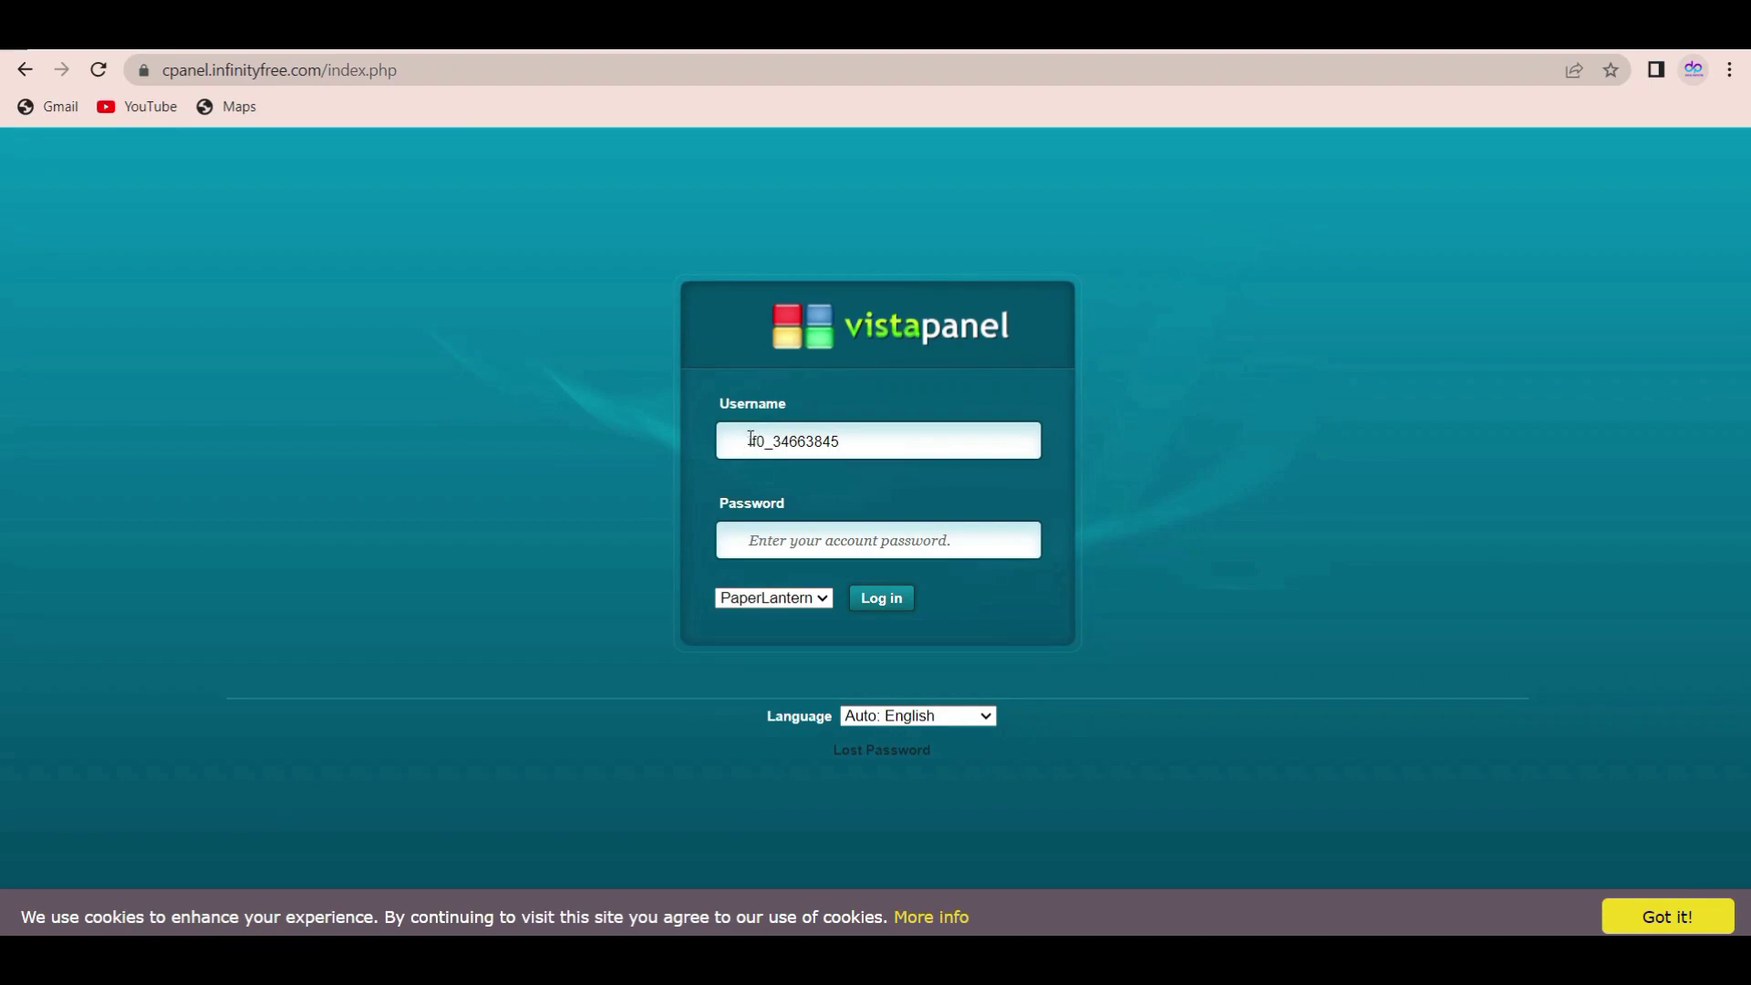
click(770, 541)
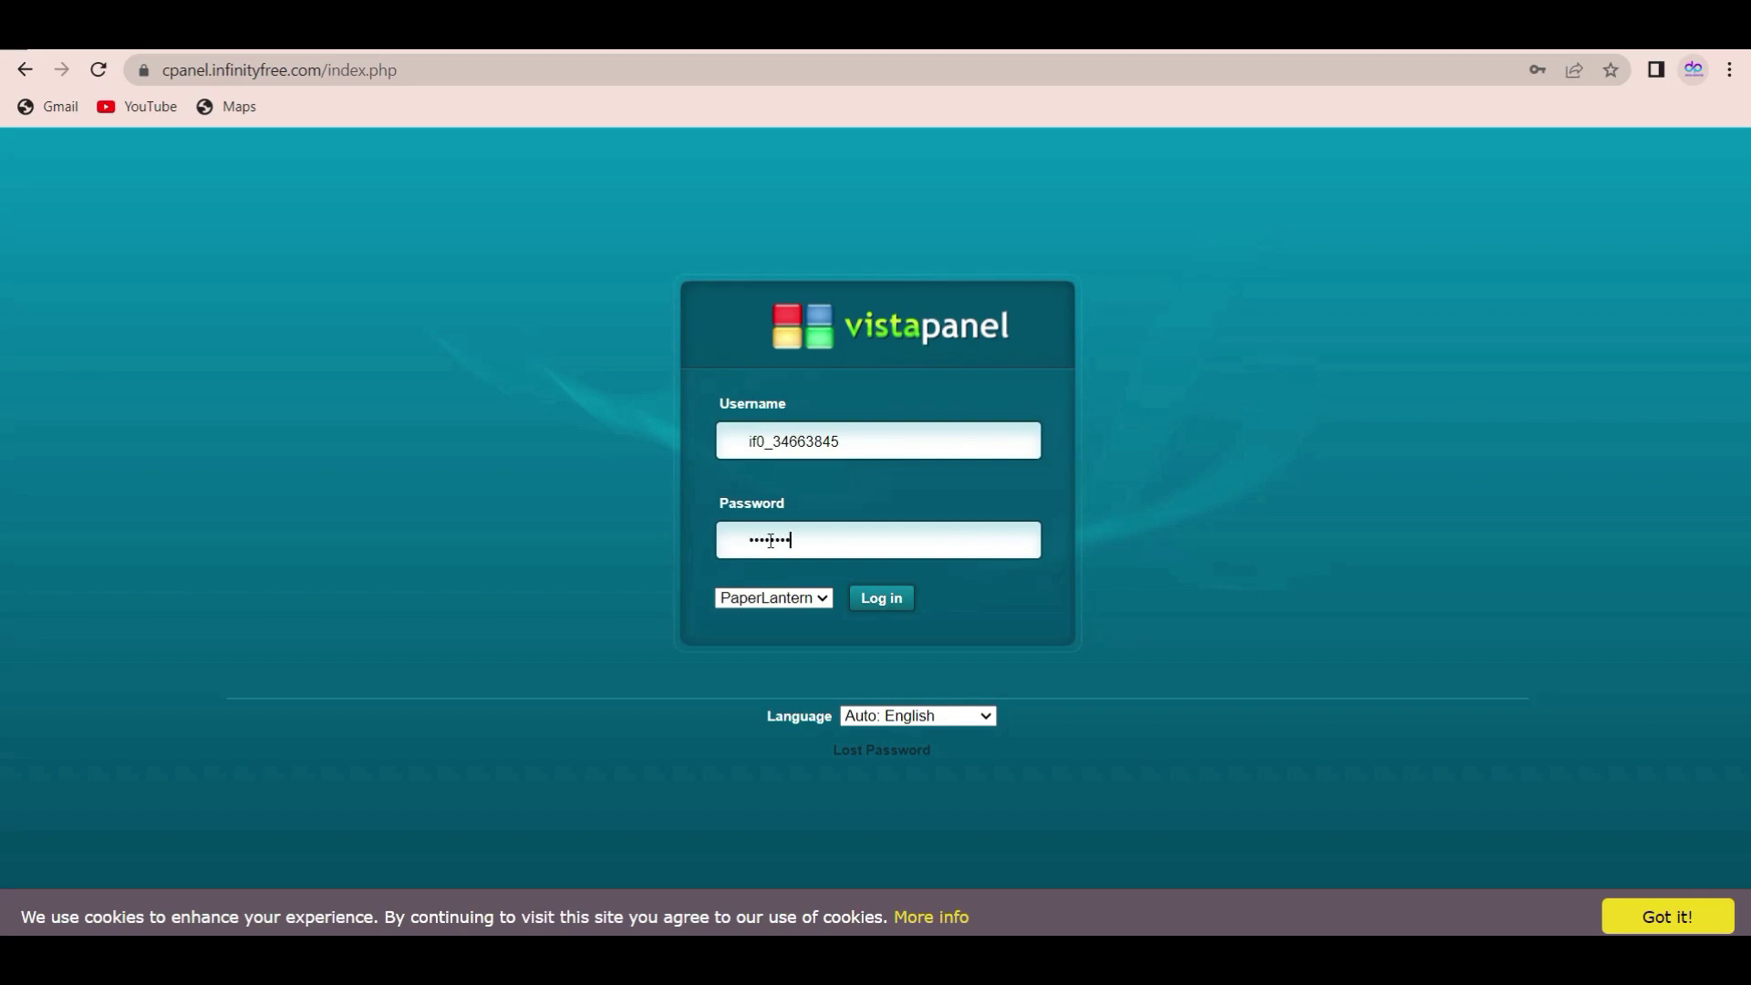
click(883, 602)
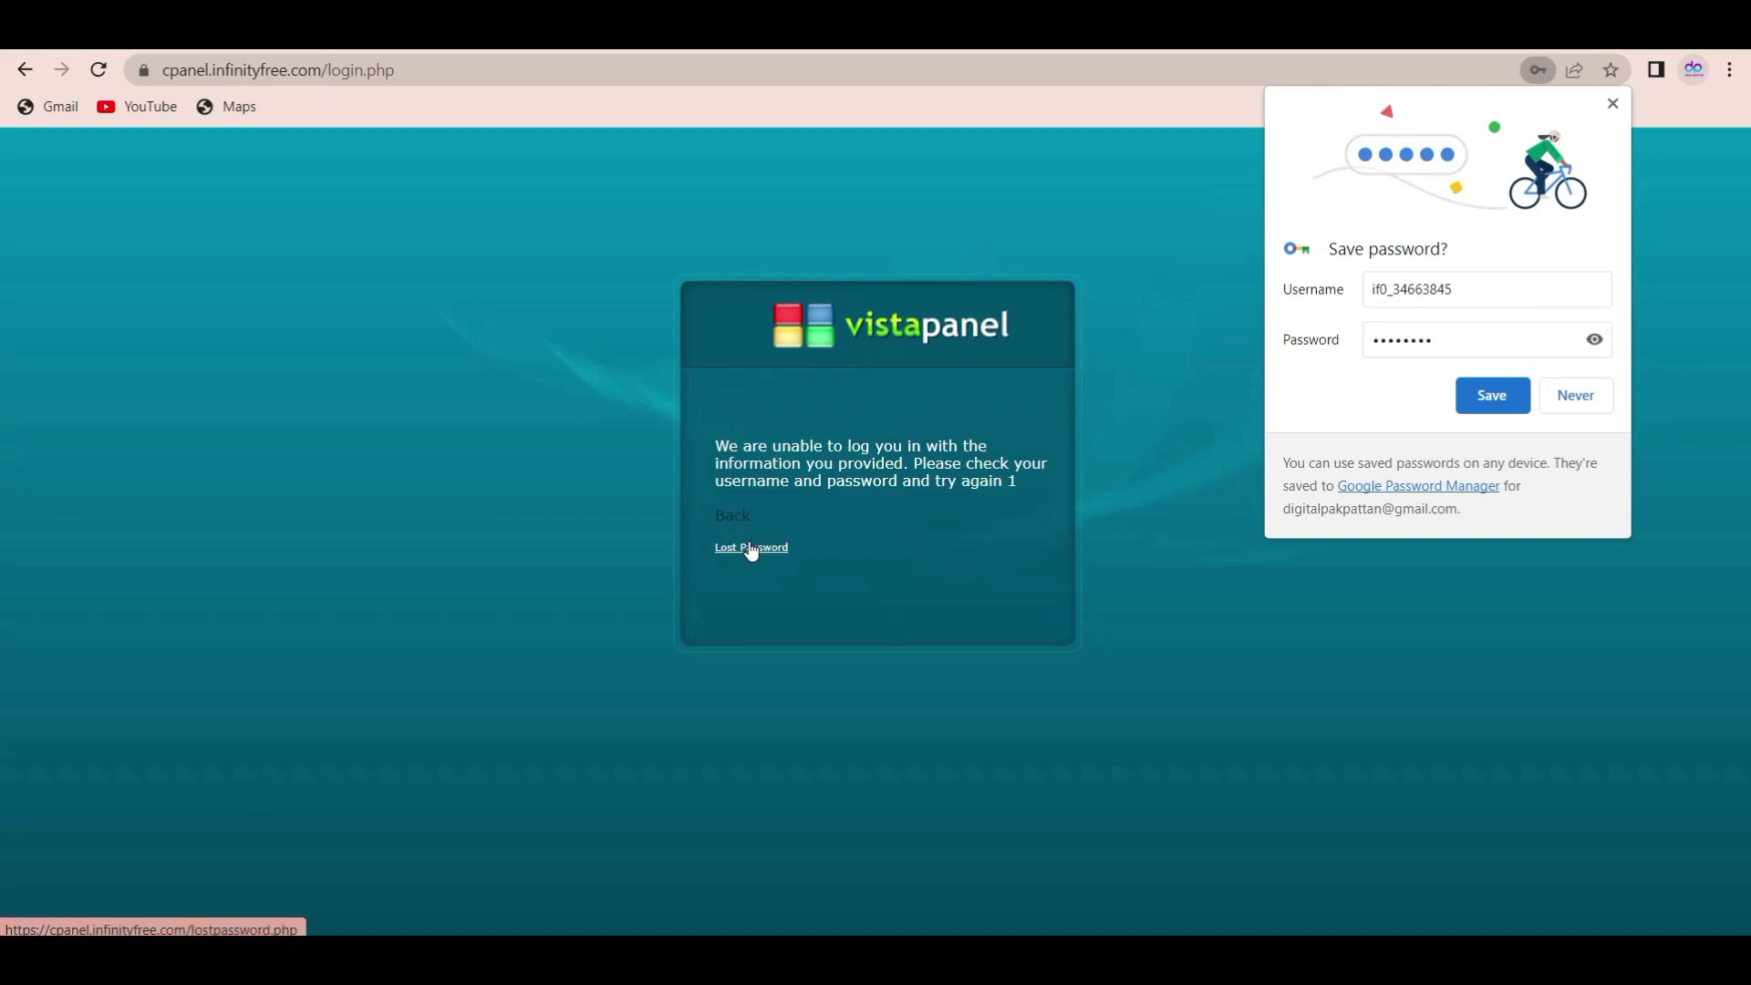
click(1505, 399)
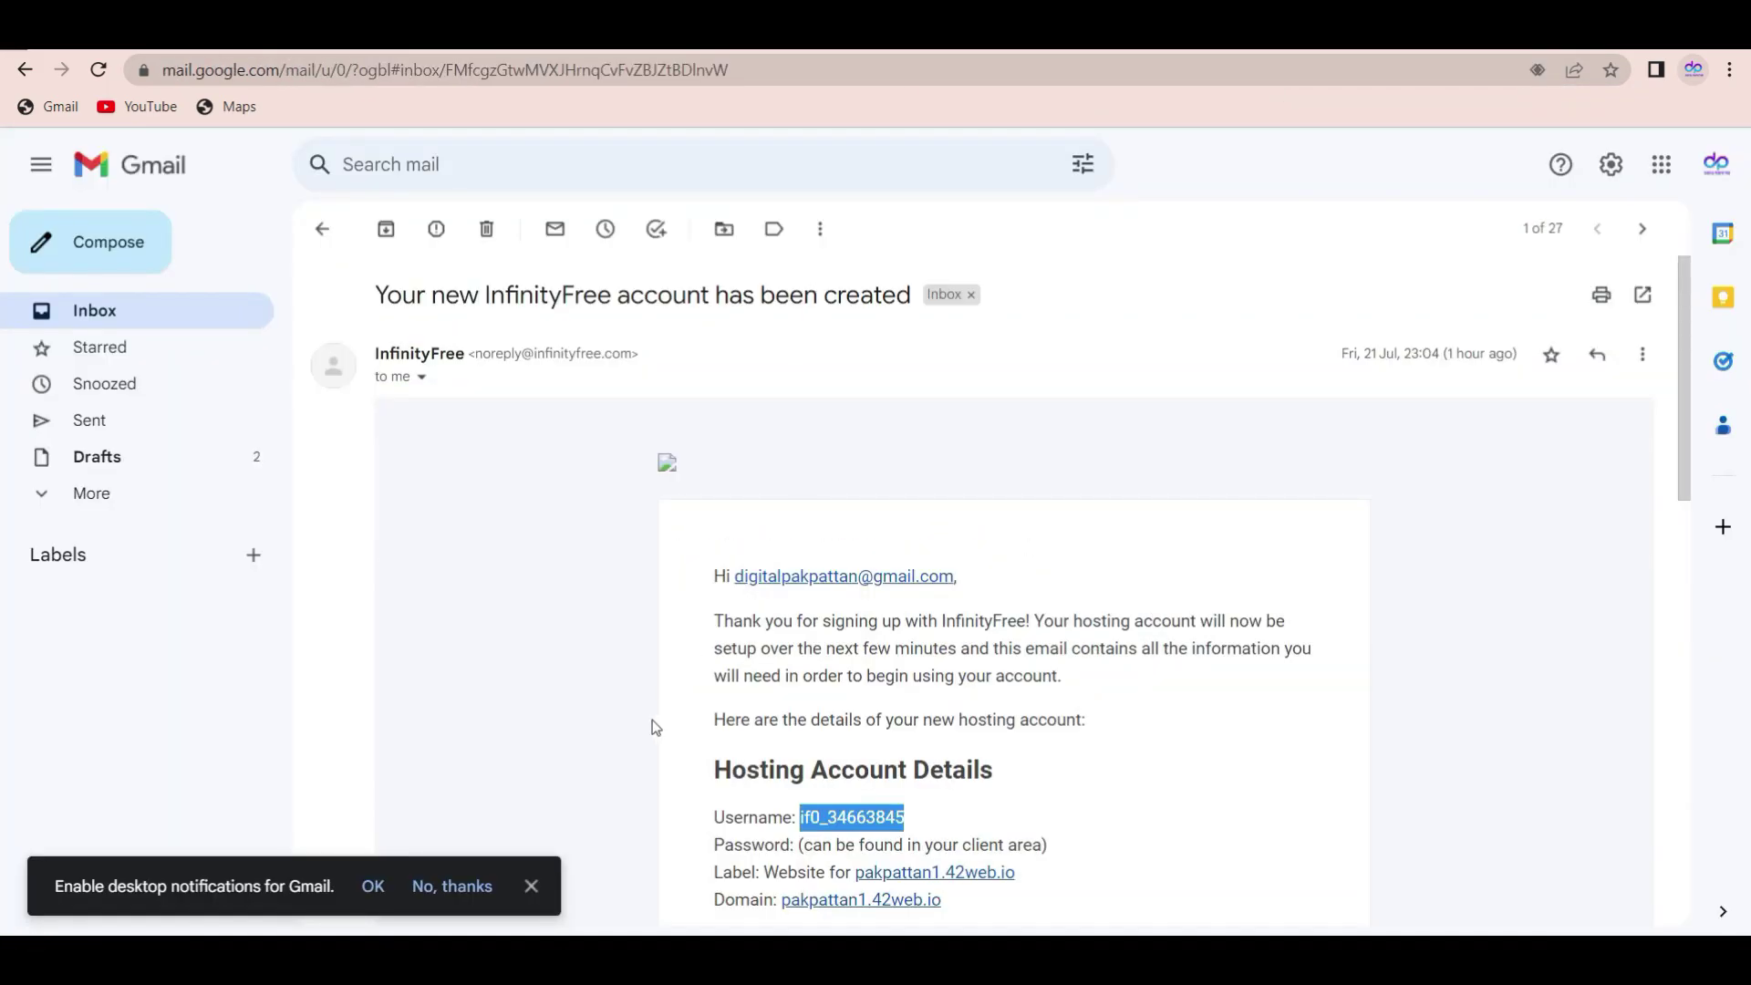
Scroll to 'What to do now?' in the email and open 'View Account in Client Area' for pakpattan1.42web.io
click(641, 766)
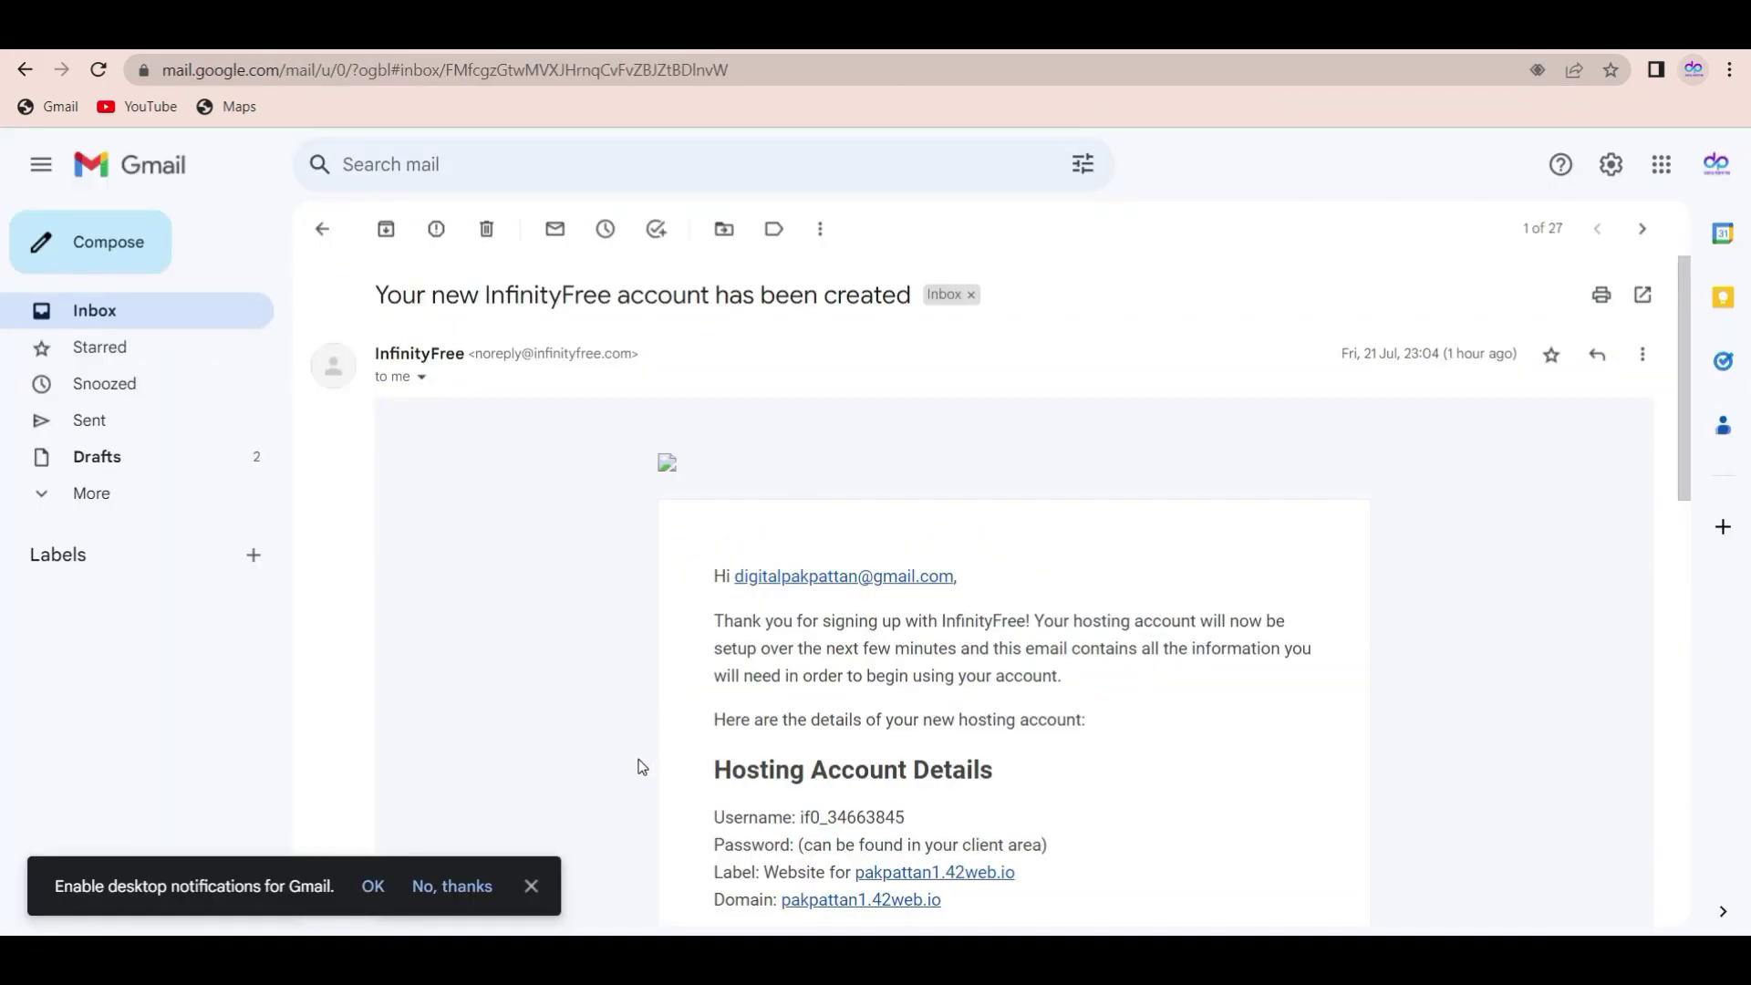
scroll(641, 766, down, 1)
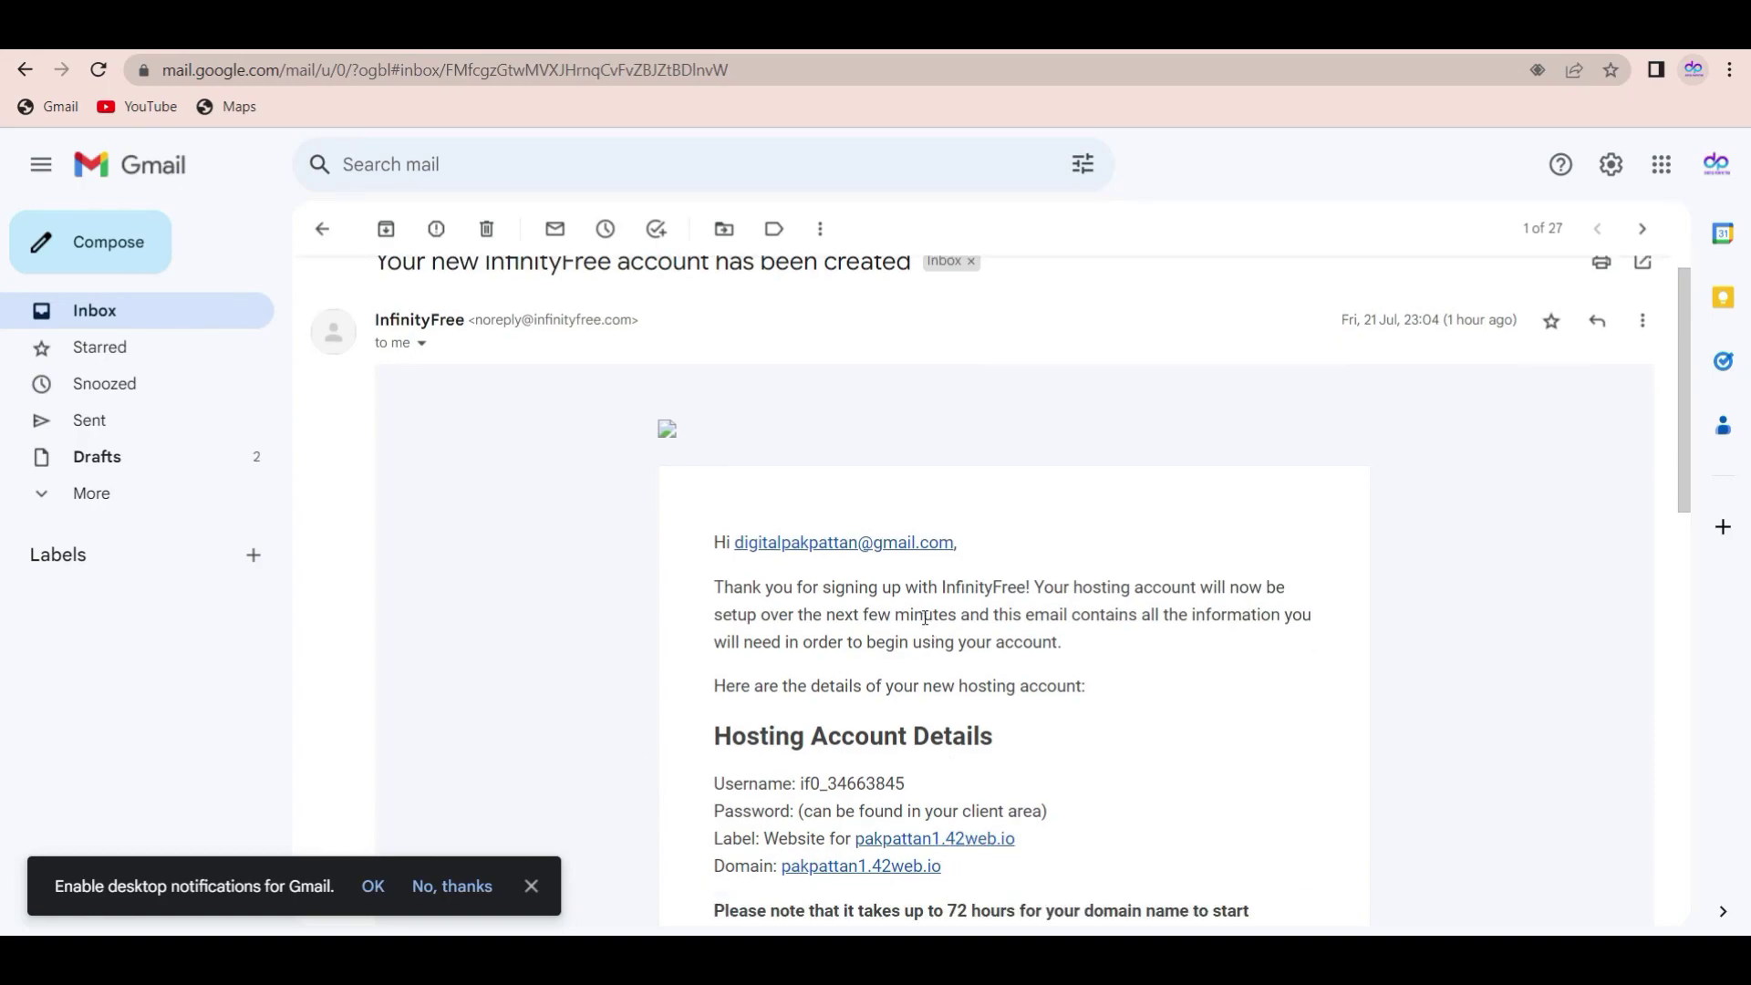
drag(1681, 476, 1694, 713)
click(1135, 646)
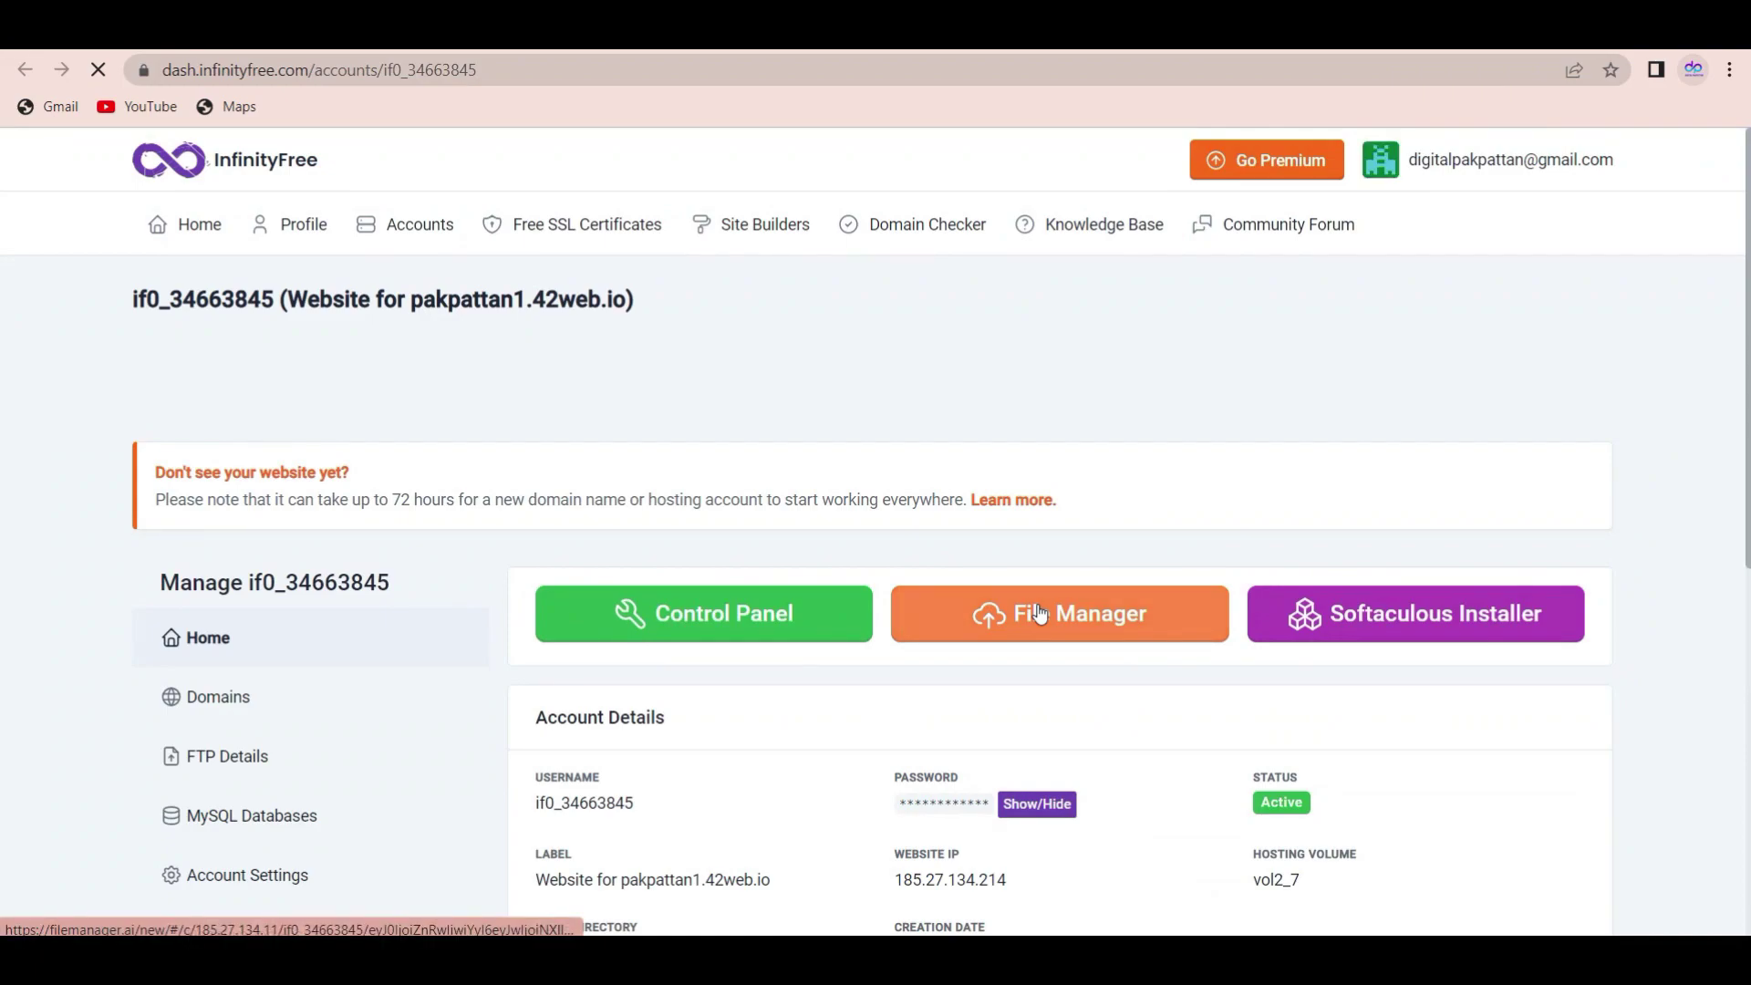
Show the hosting account password in Account Details and select it for copying
scroll(1370, 604, down, 2)
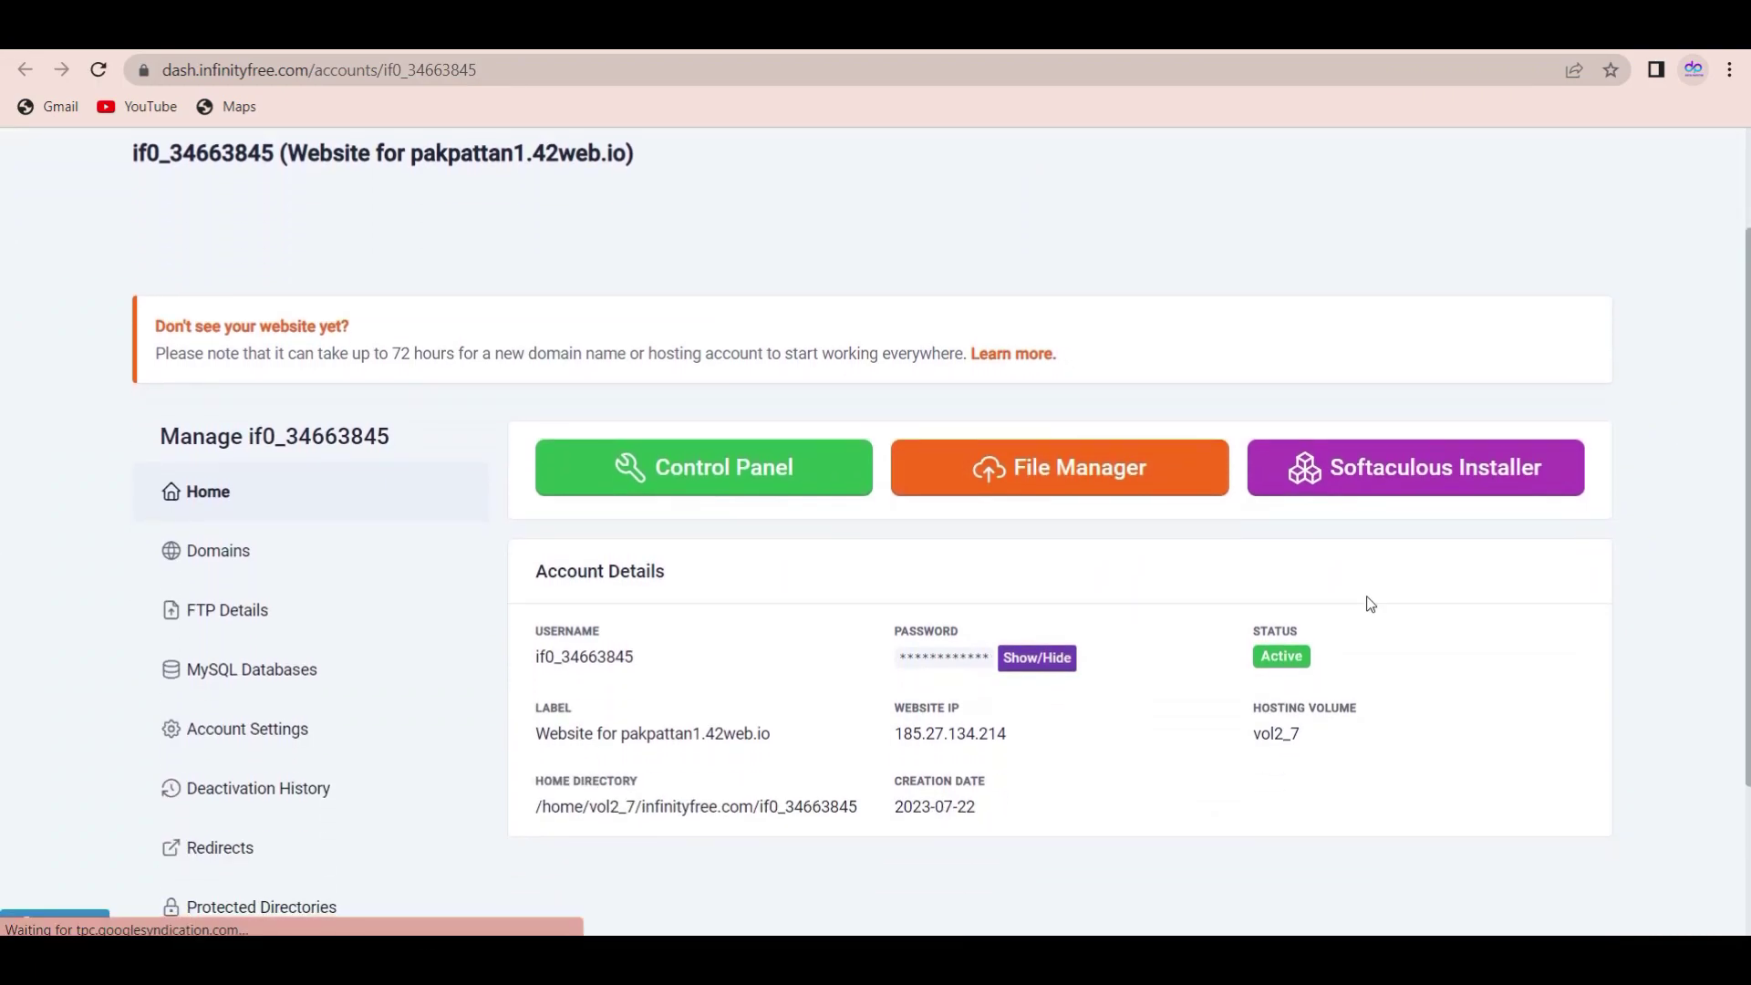
click(1026, 655)
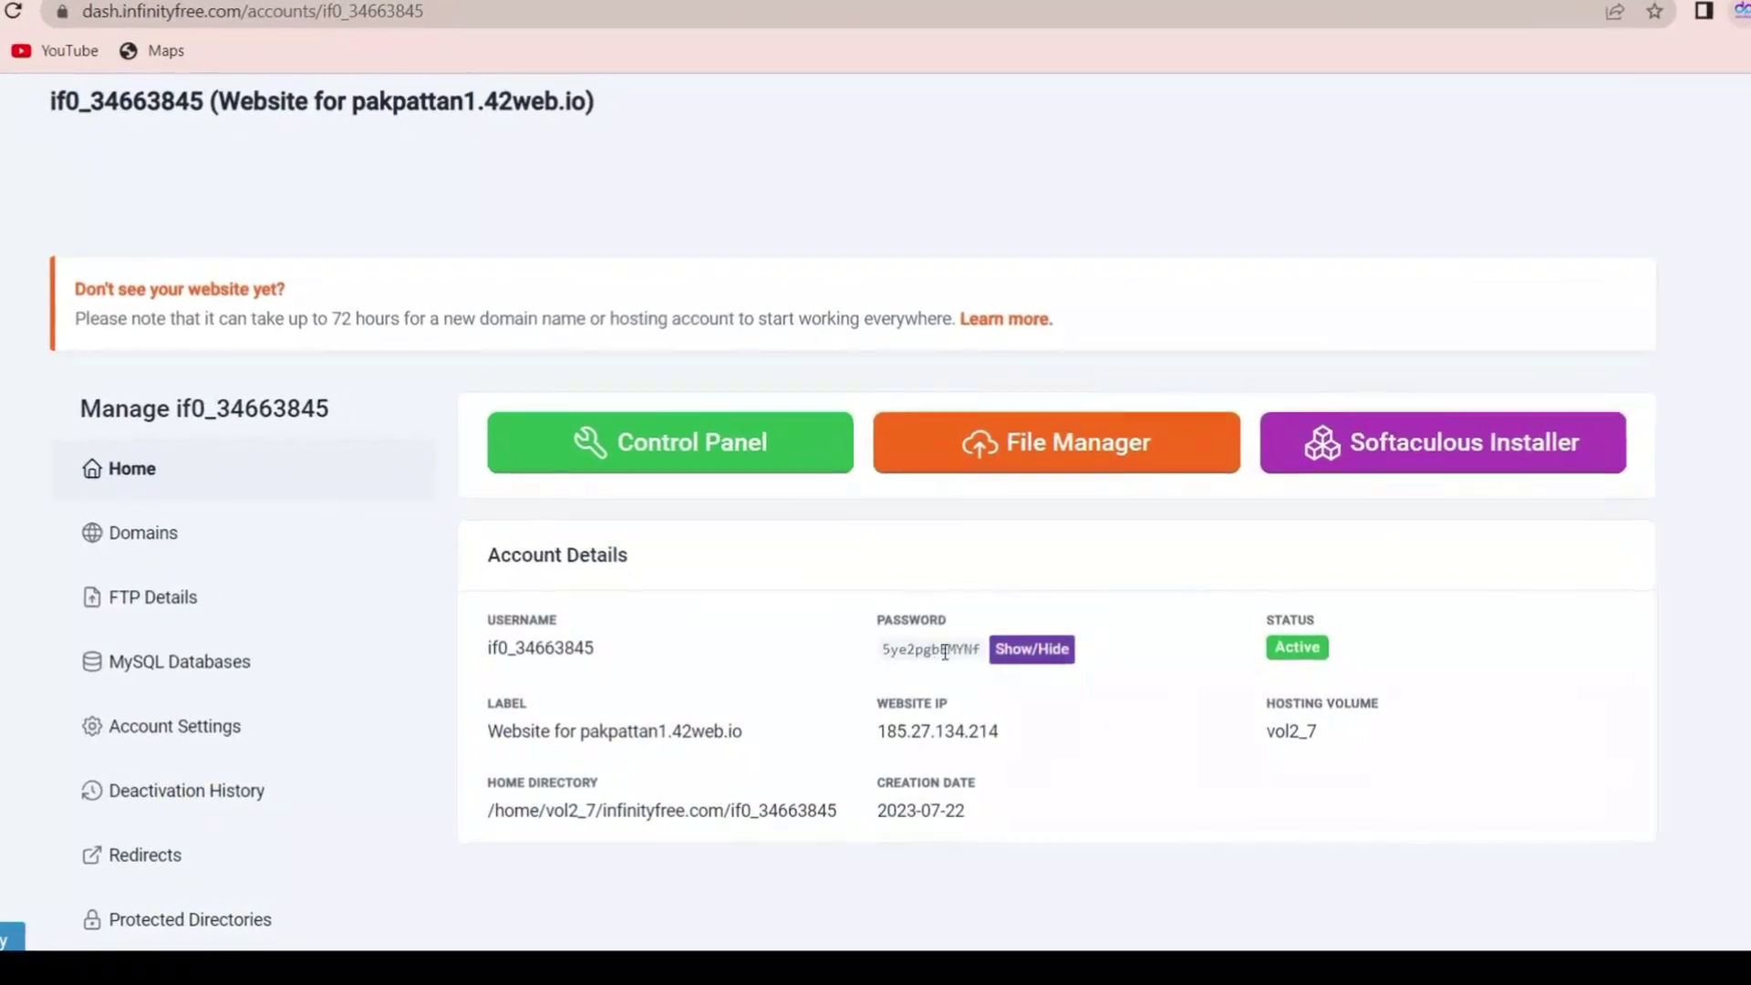
double_click(940, 654)
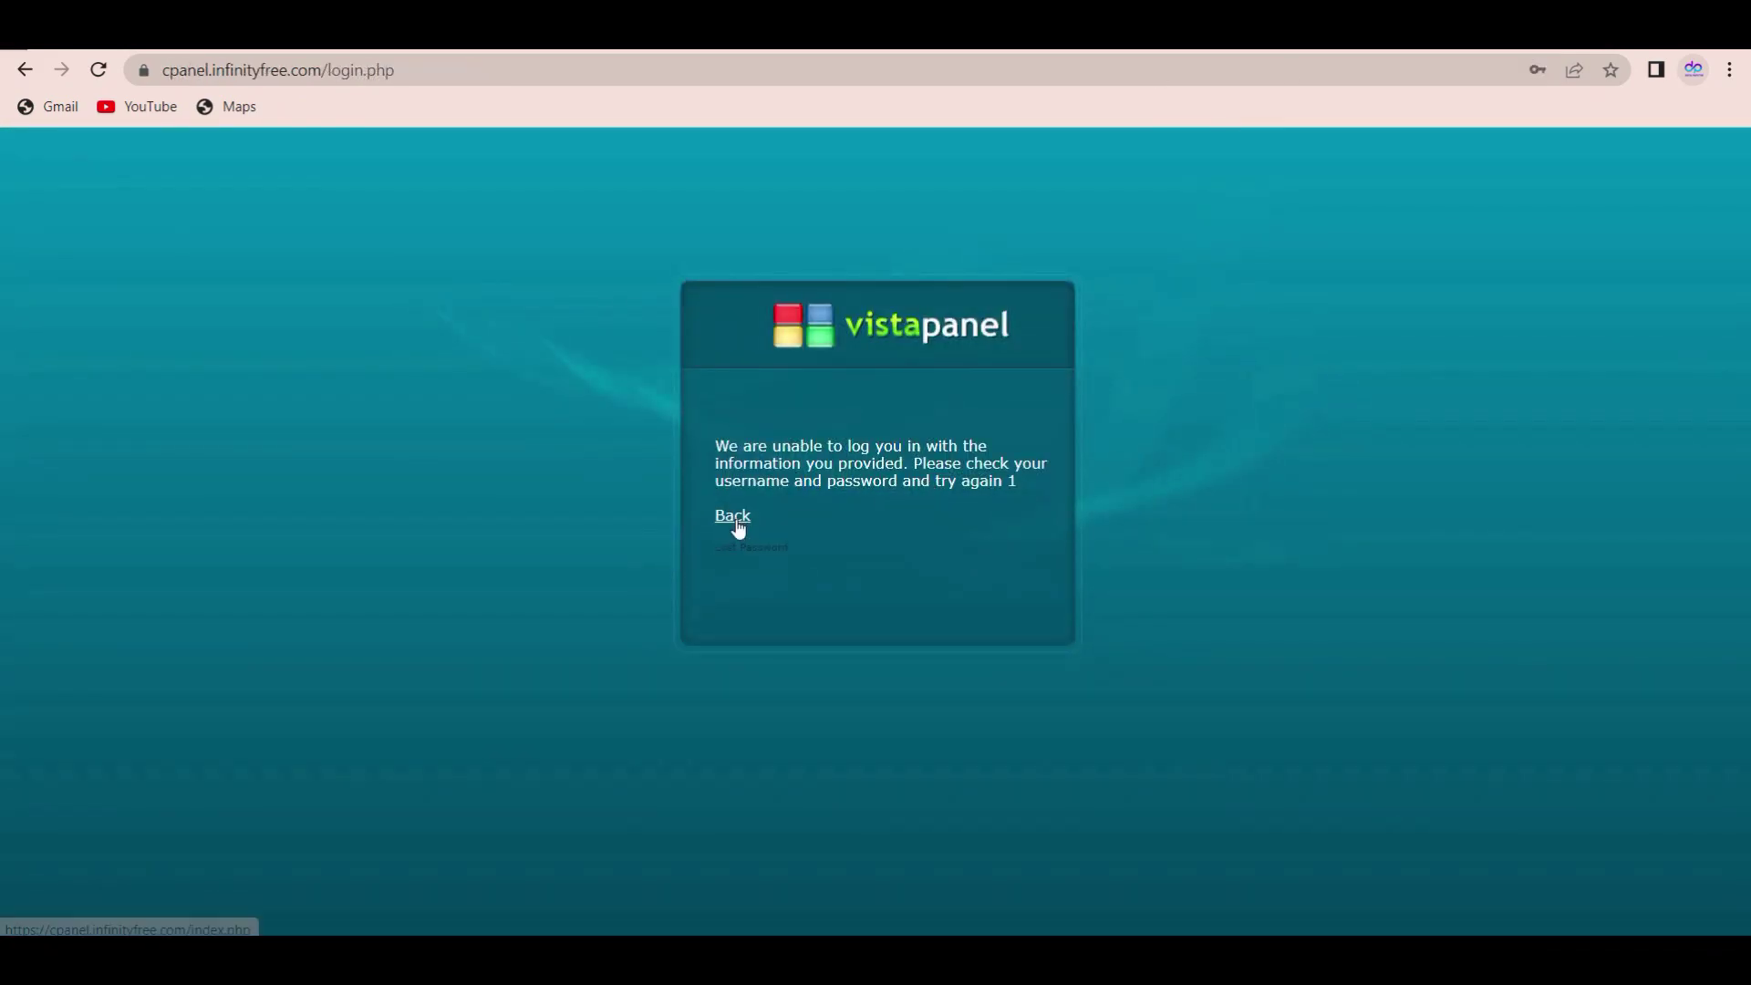
Replace the autofilled password with the copied account password, log in, and update Chrome's saved password
click(734, 518)
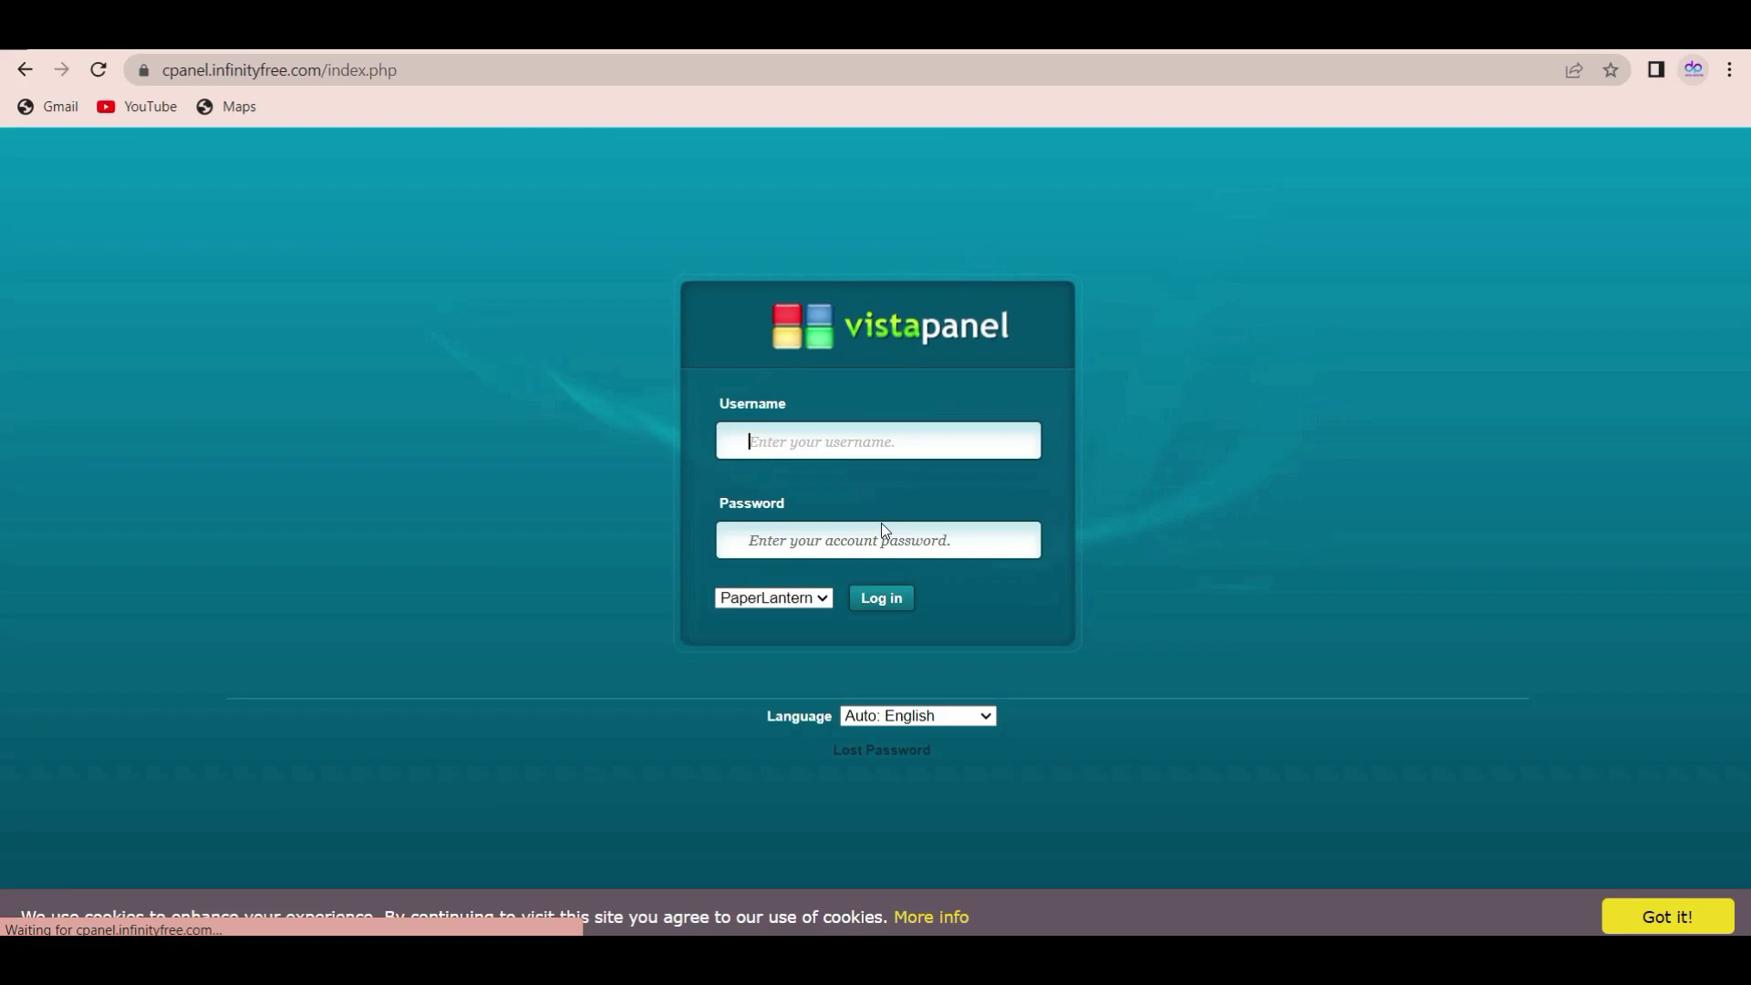
double_click(782, 539)
key(ctrl+v)
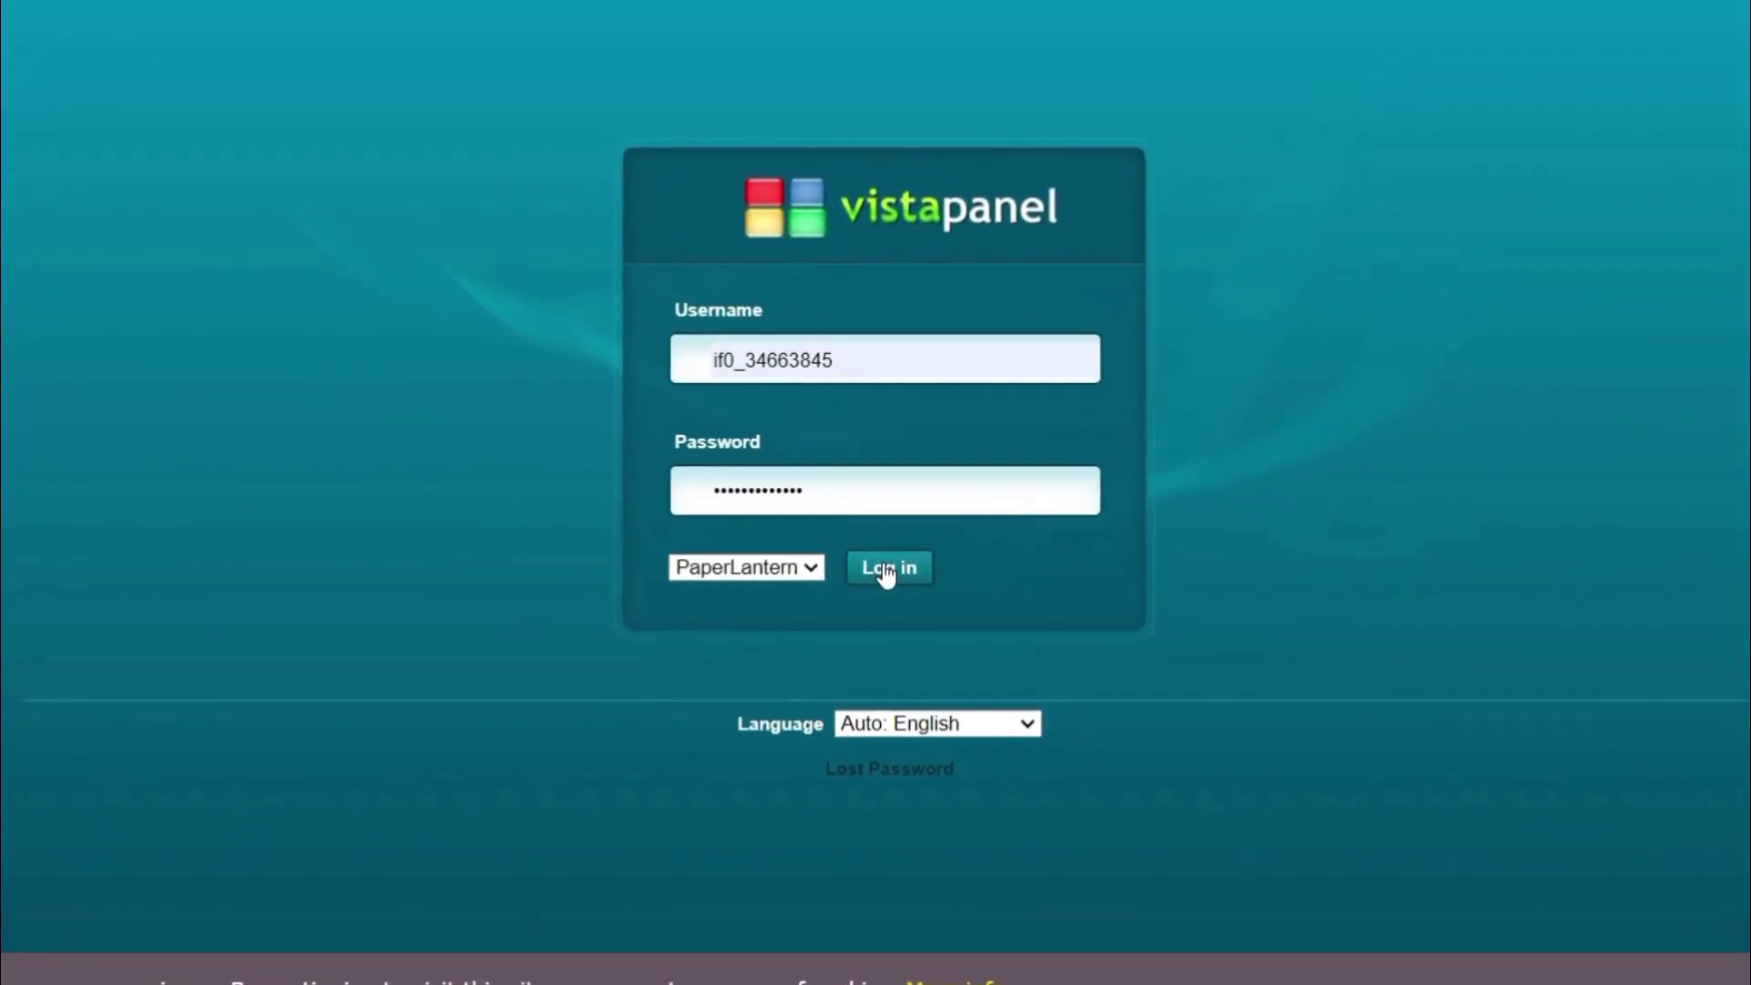
click(883, 568)
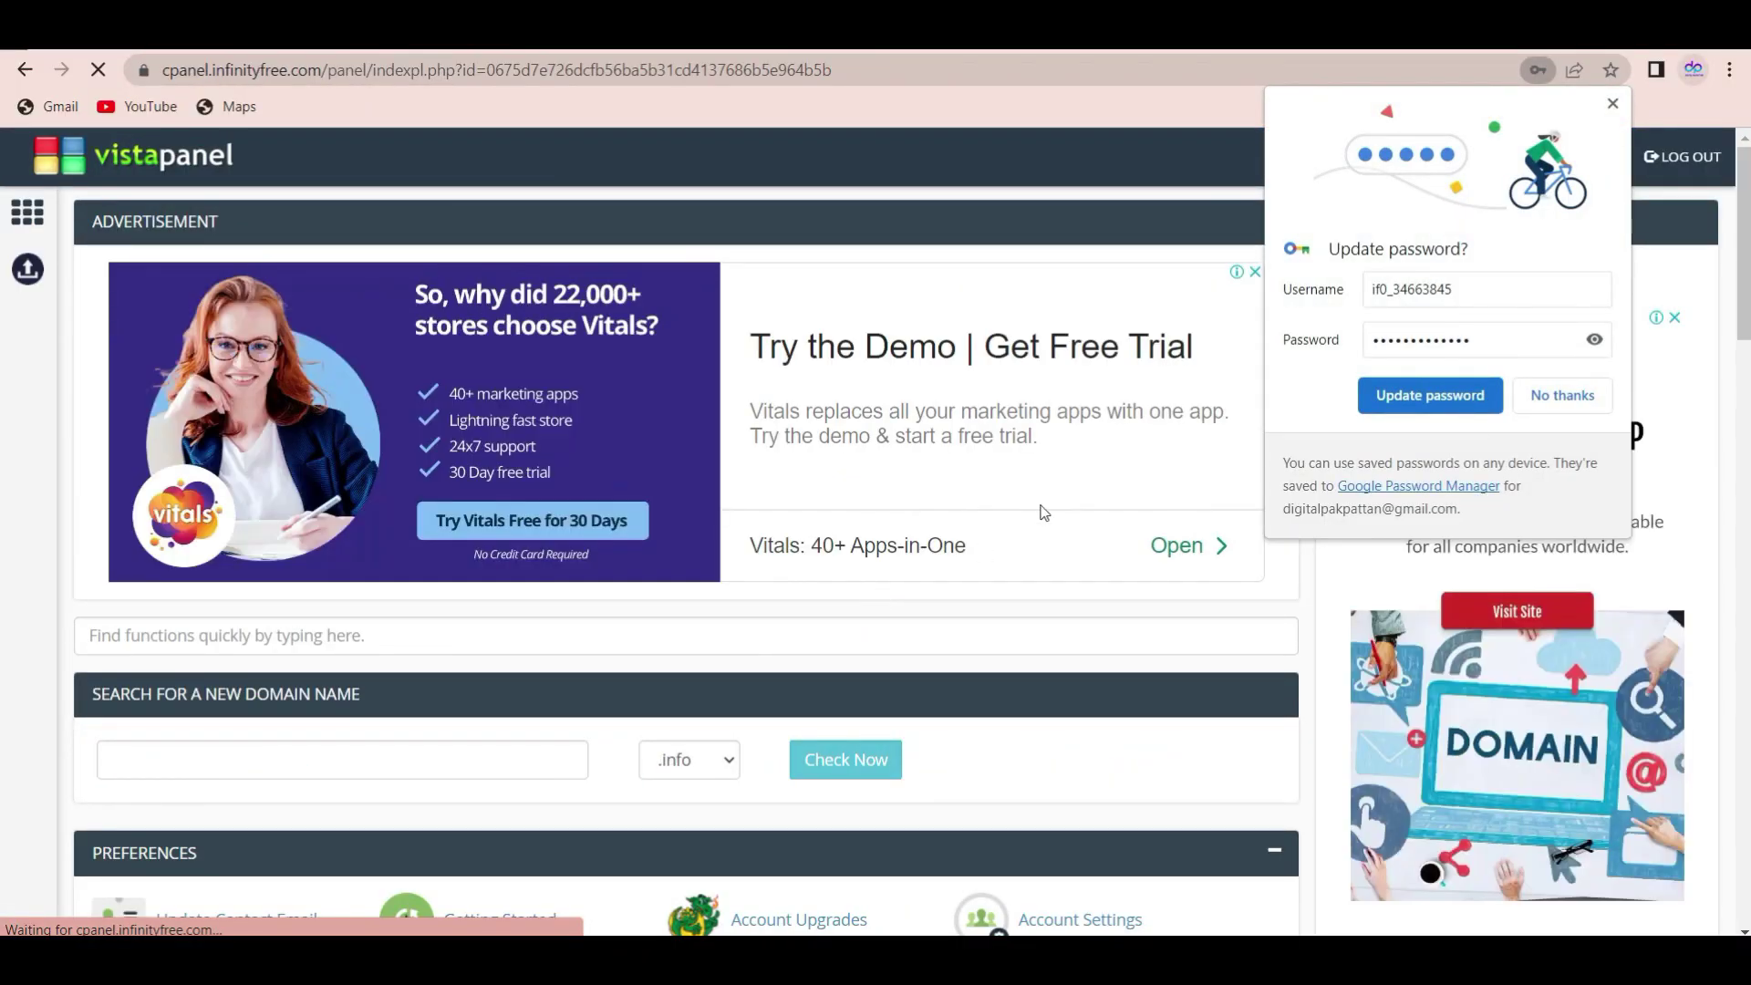
click(1410, 396)
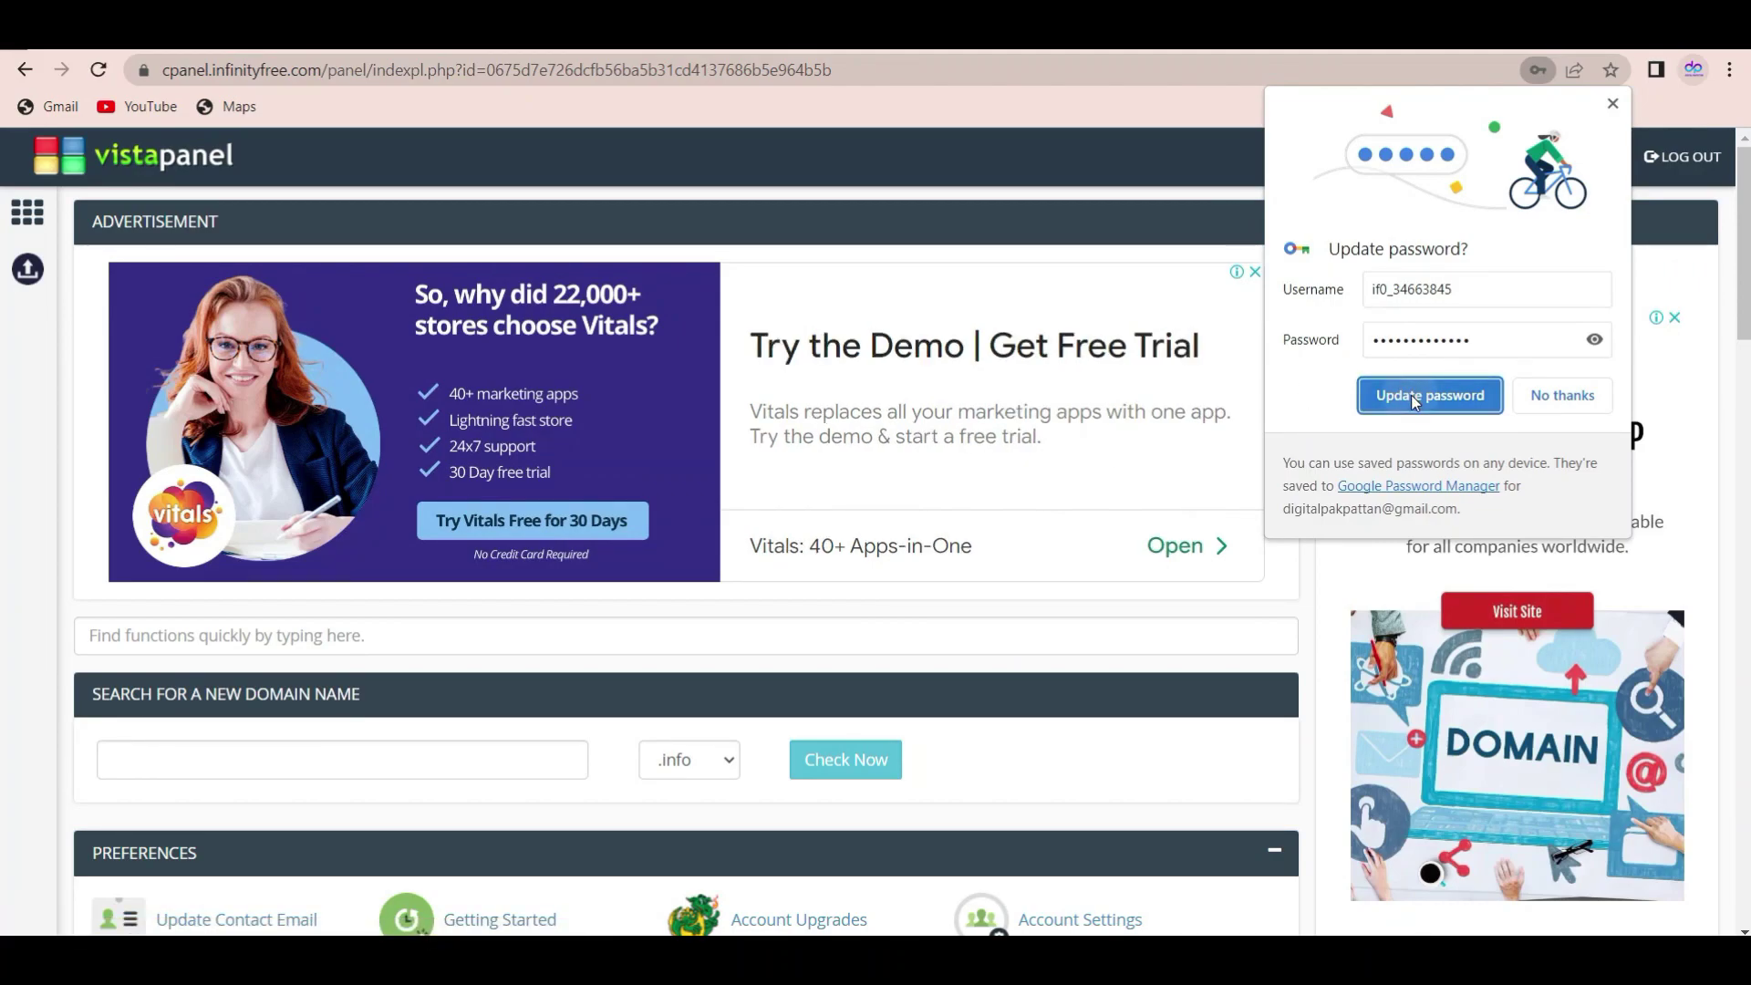
key(ctrl+w)
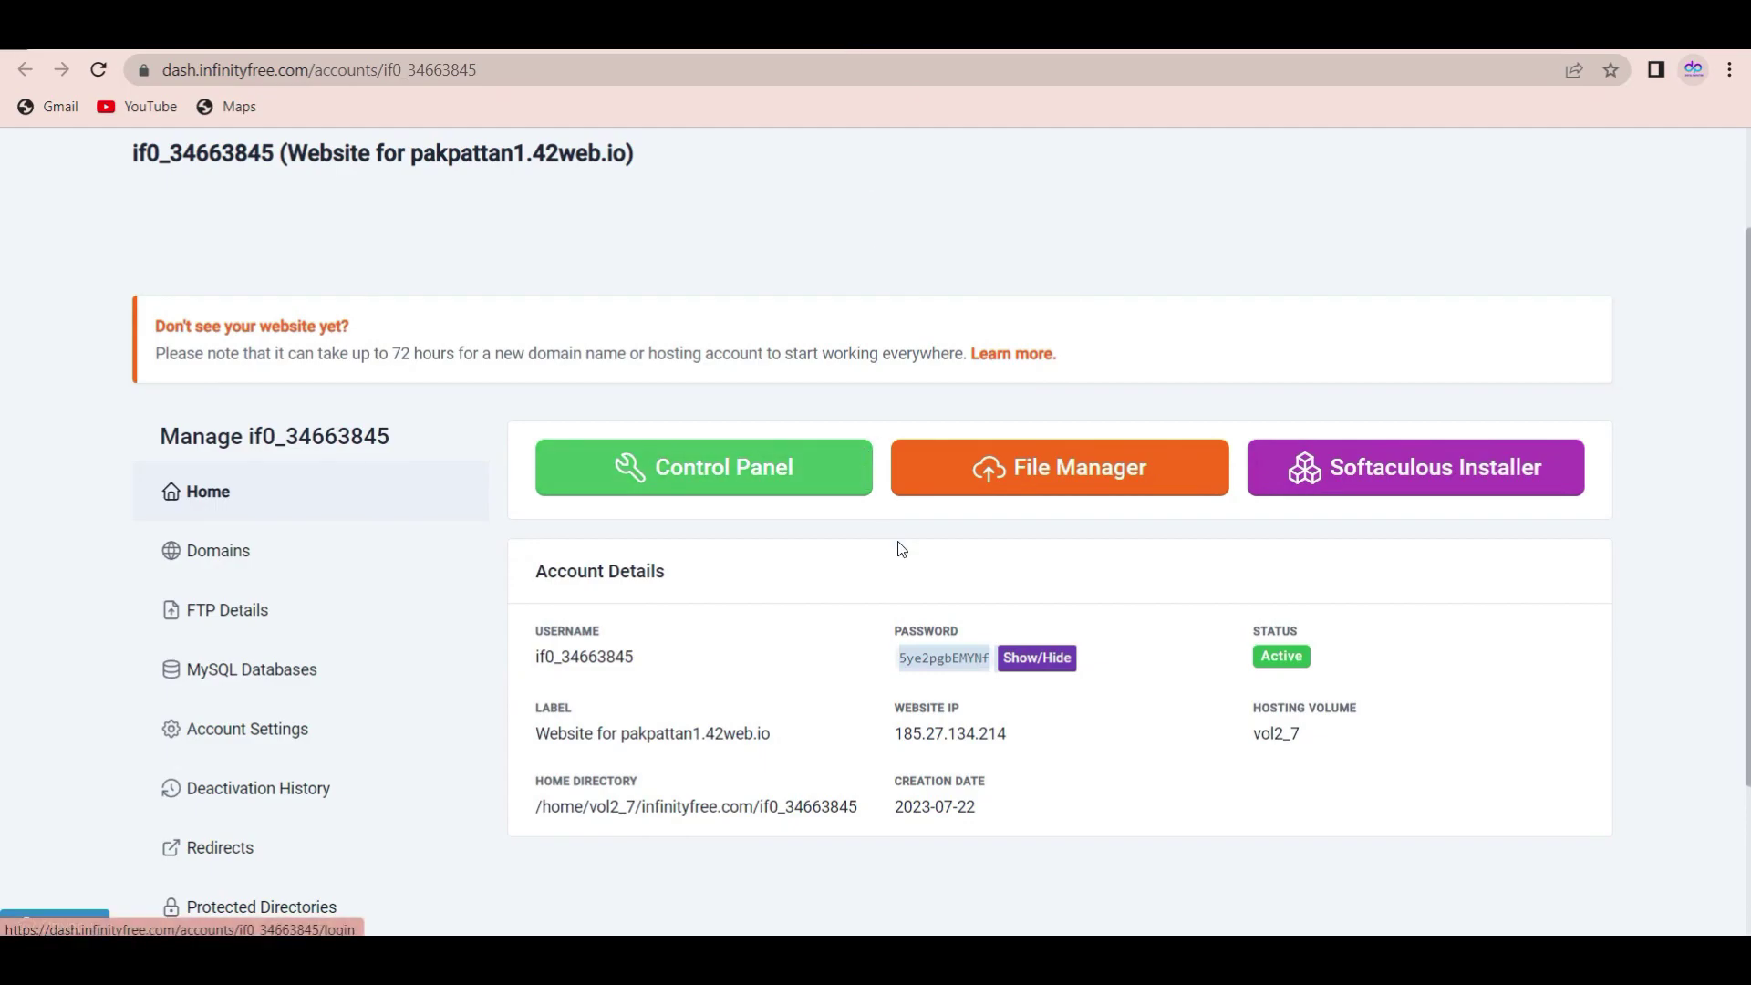
Return to the VistaPanel dashboard and launch Softaculous Apps Installer from the SOFTWARE section
key(ctrl+w)
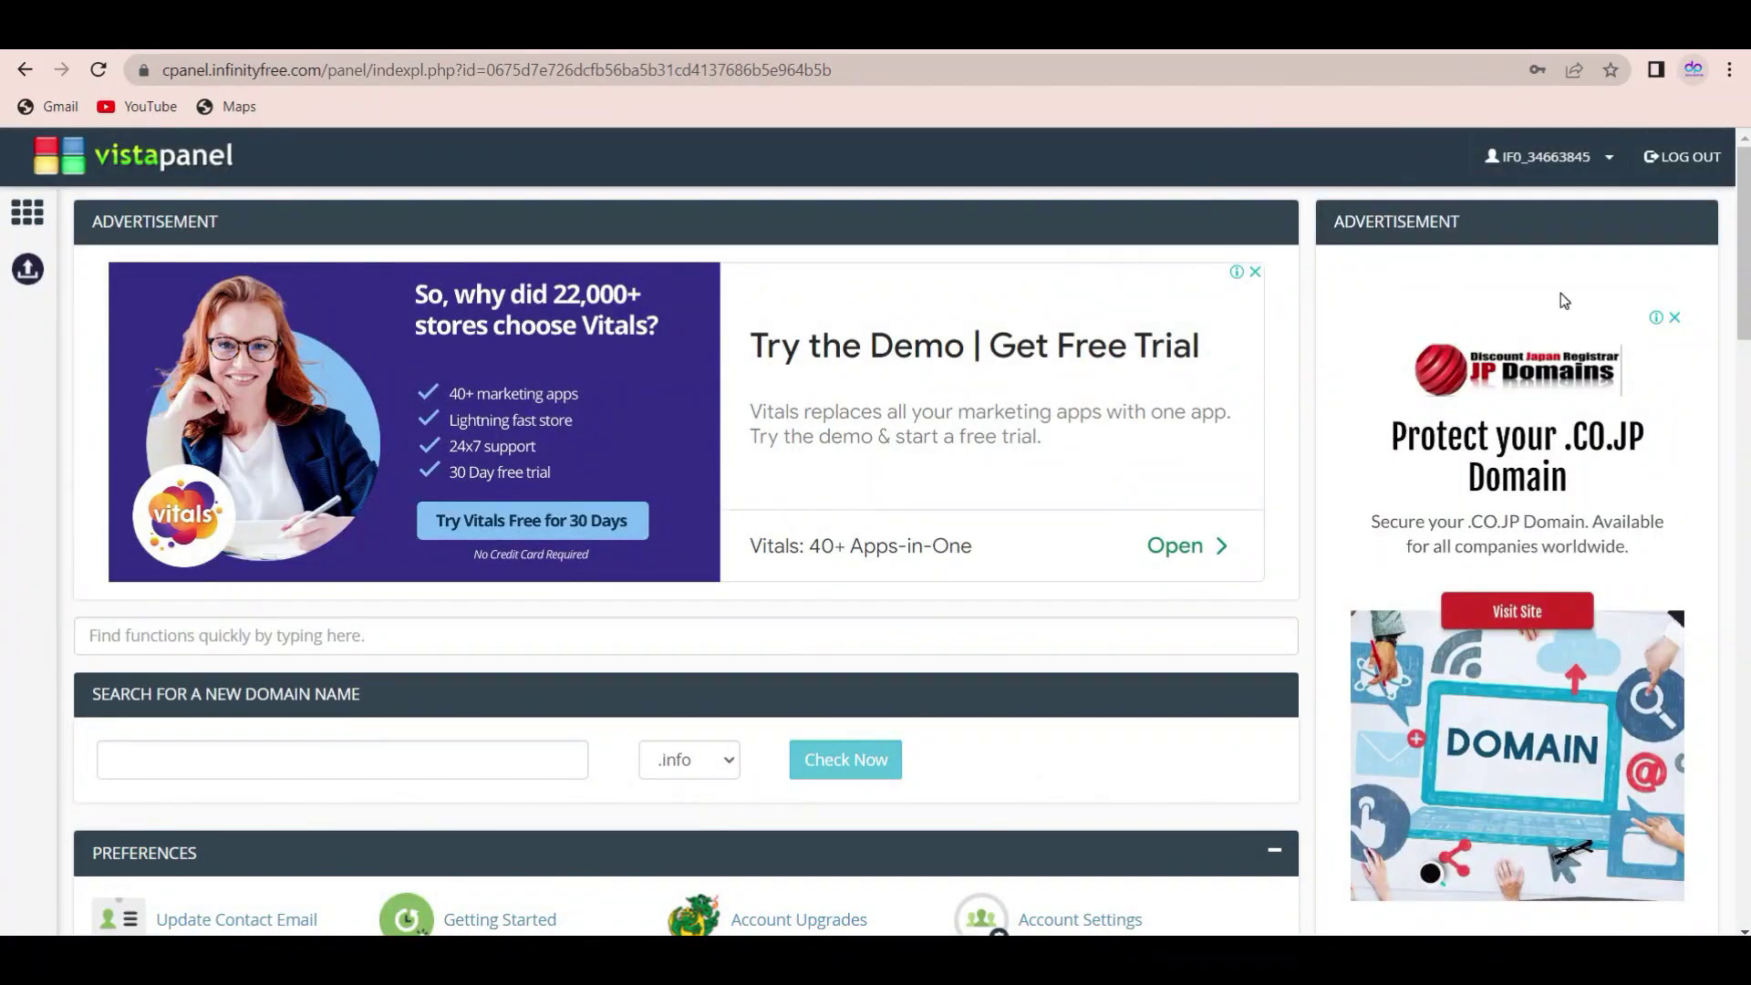
scroll(5, 410, down, 10)
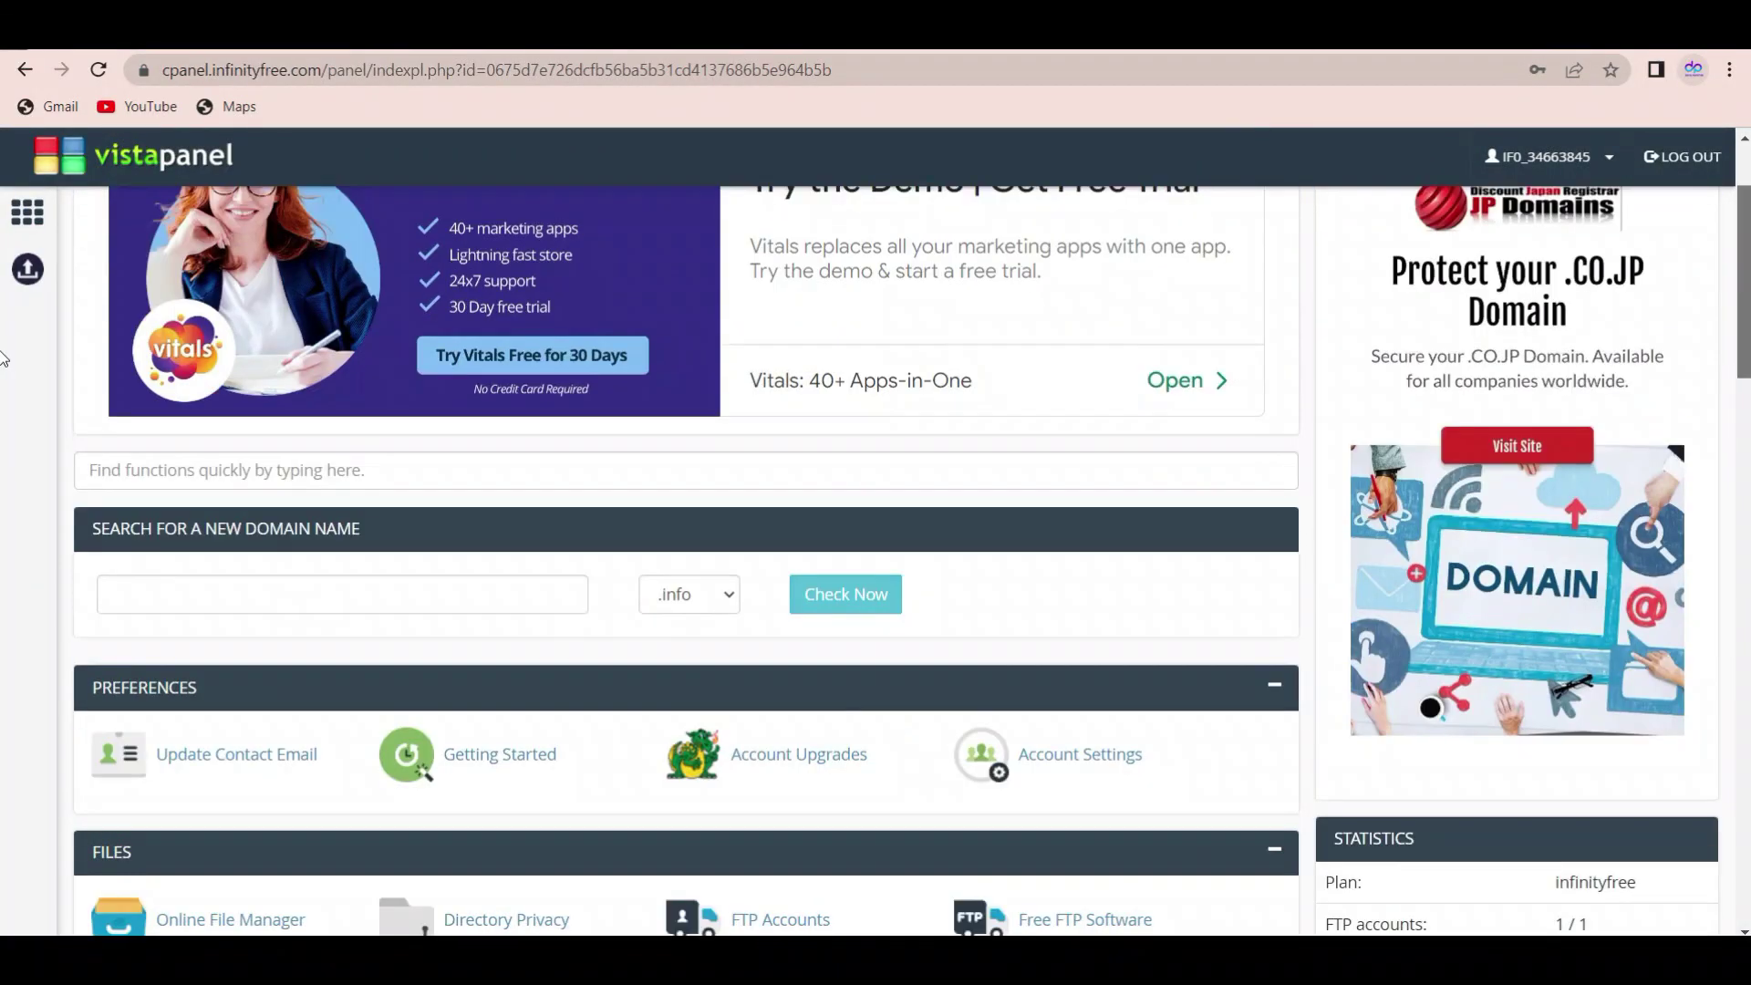
scroll(5, 547, down, 5)
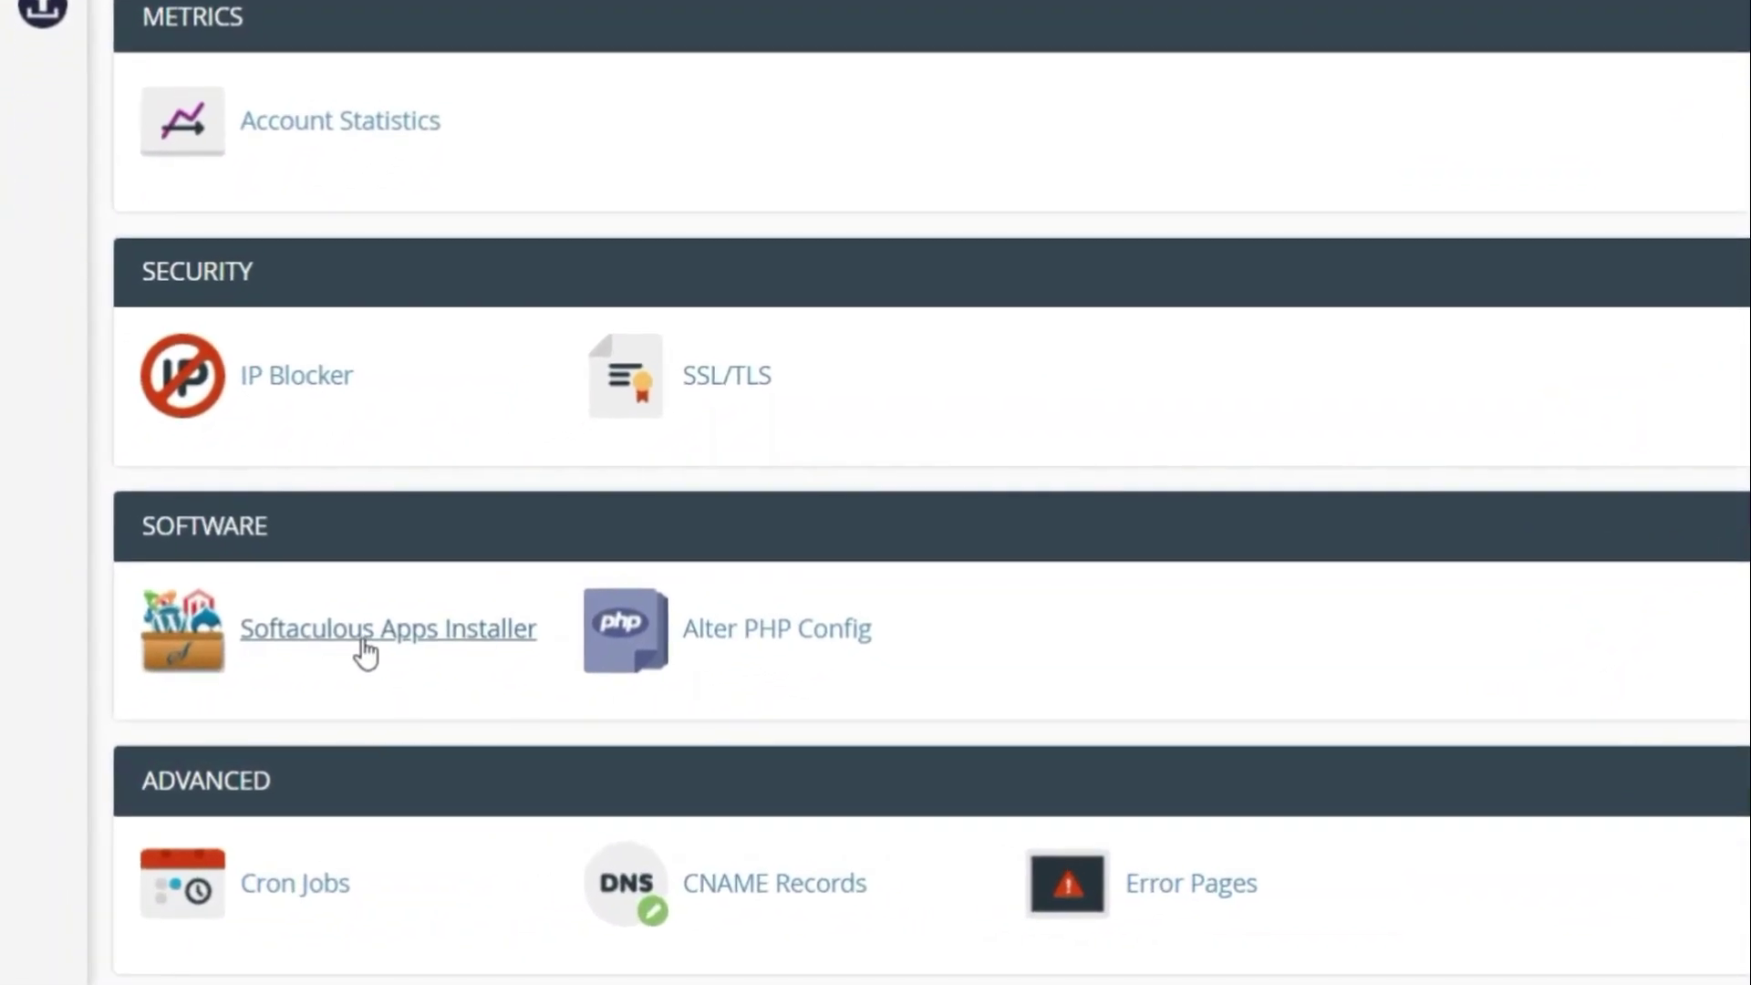
click(310, 658)
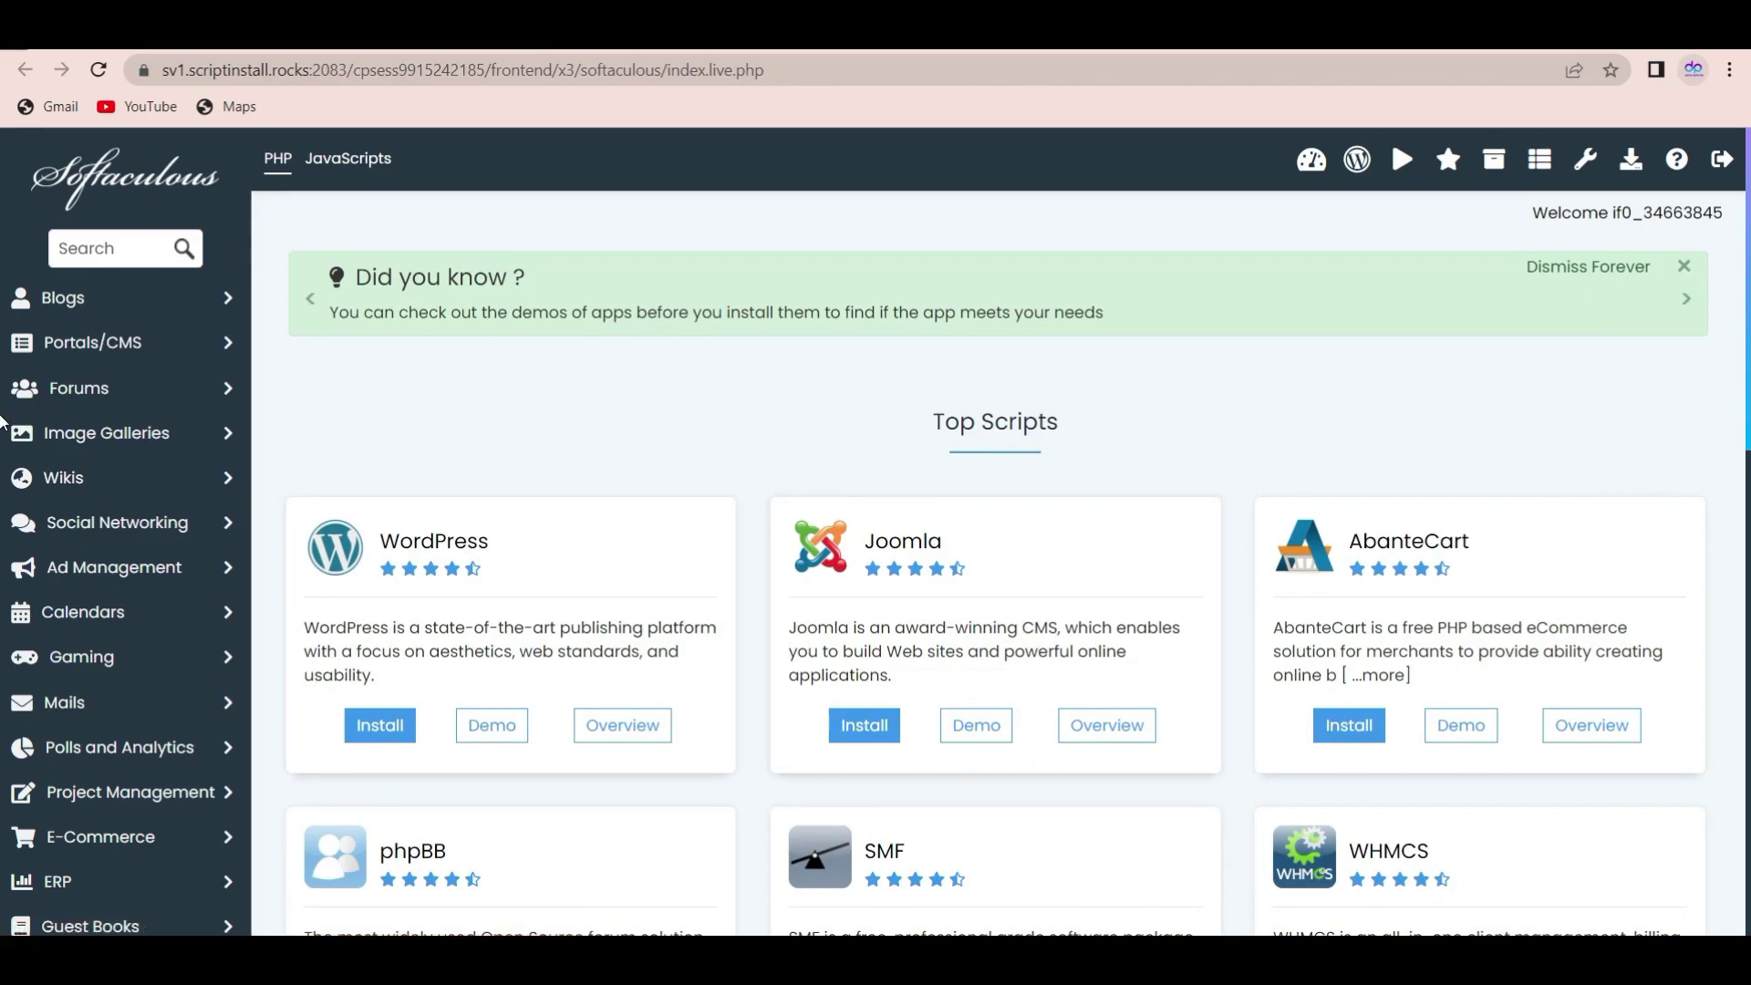
scroll(590, 505, down, 1)
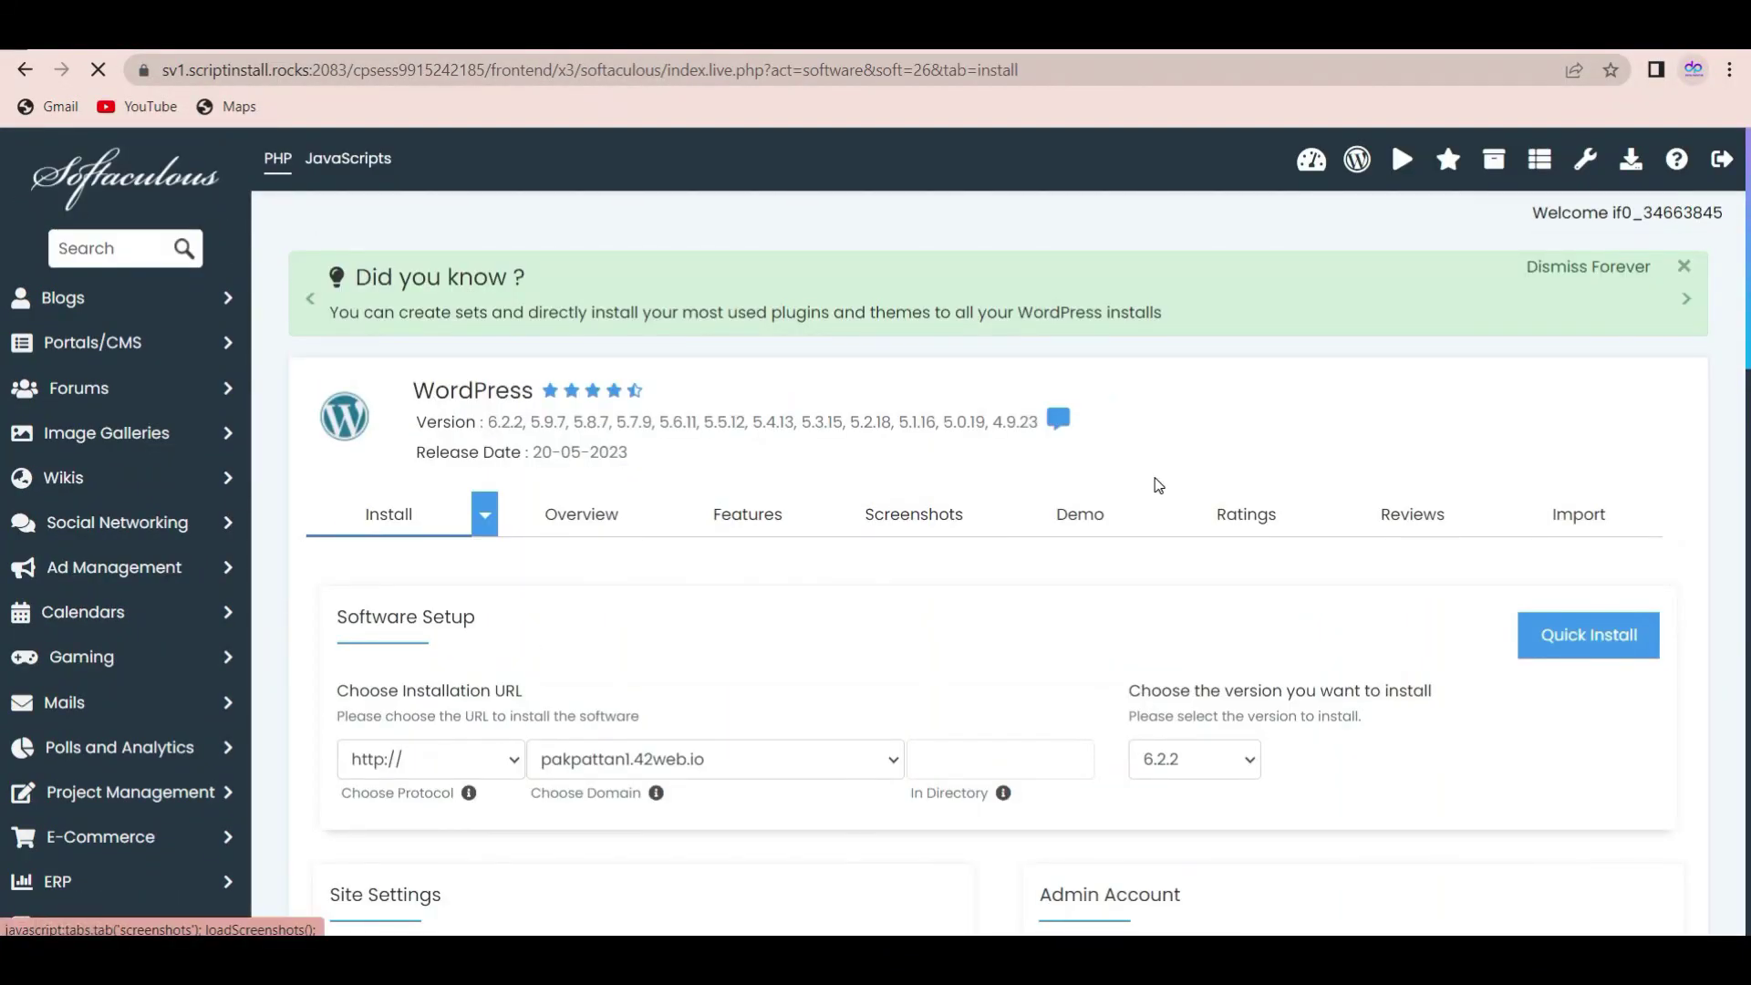
scroll(1548, 381, down, 3)
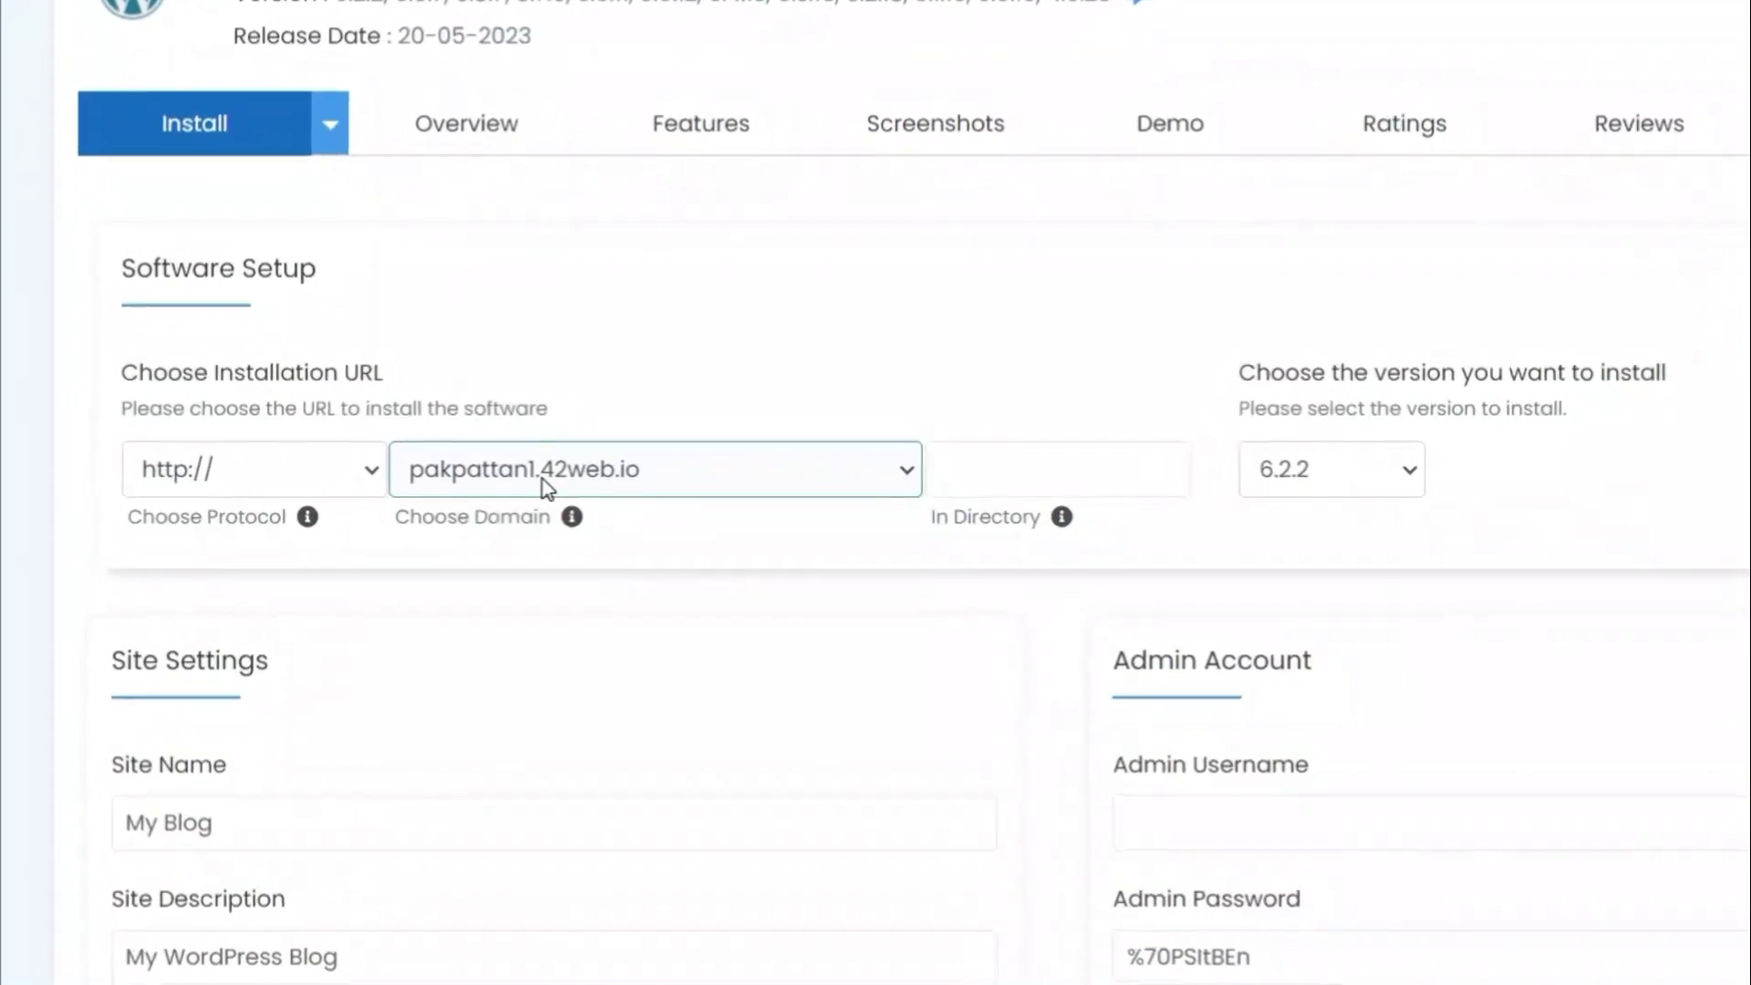
click(335, 465)
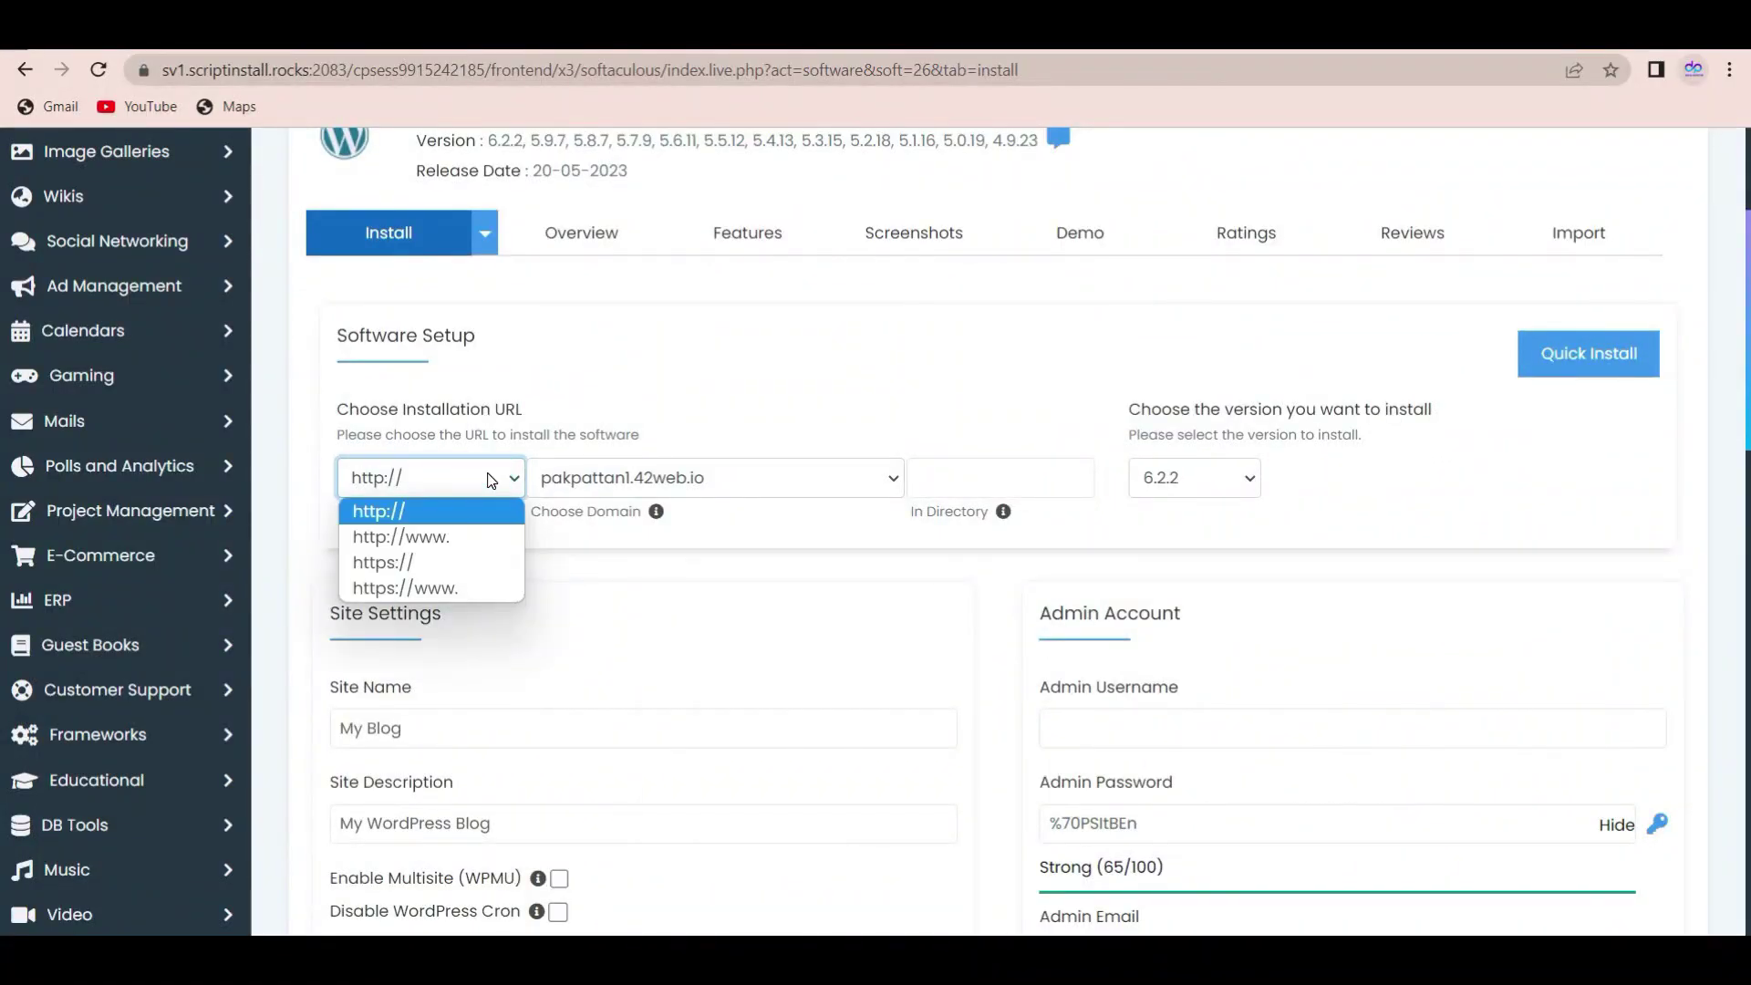
click(491, 481)
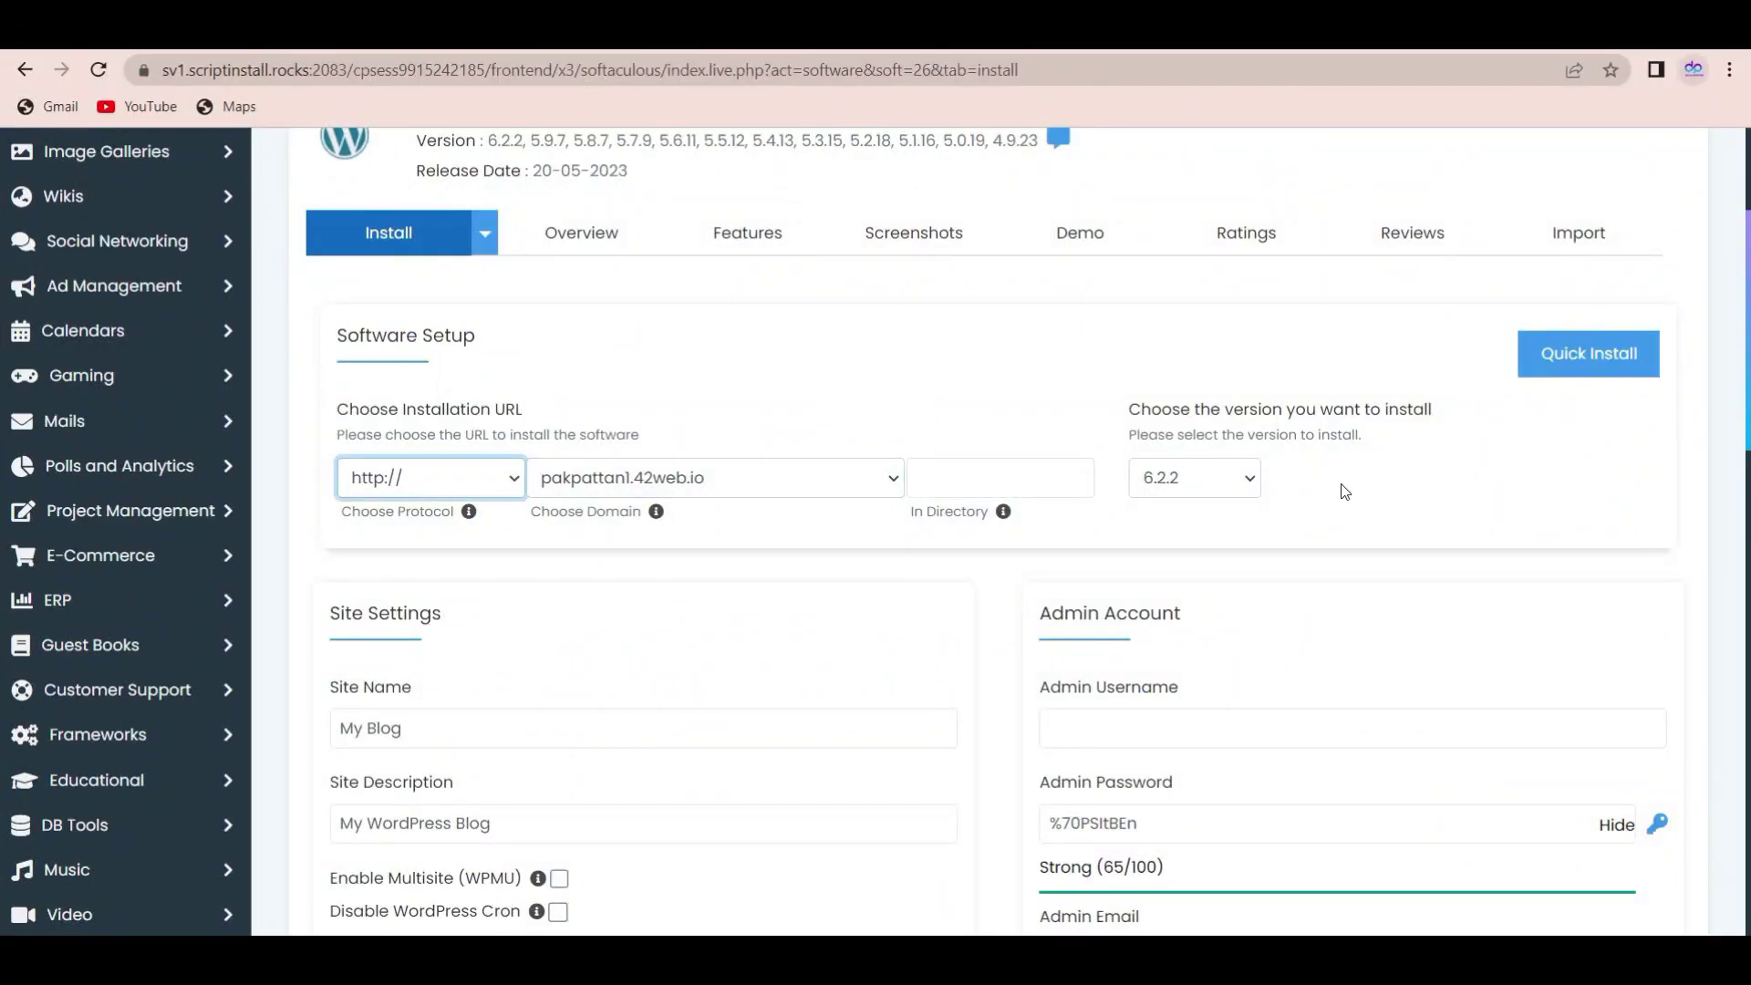
click(1552, 370)
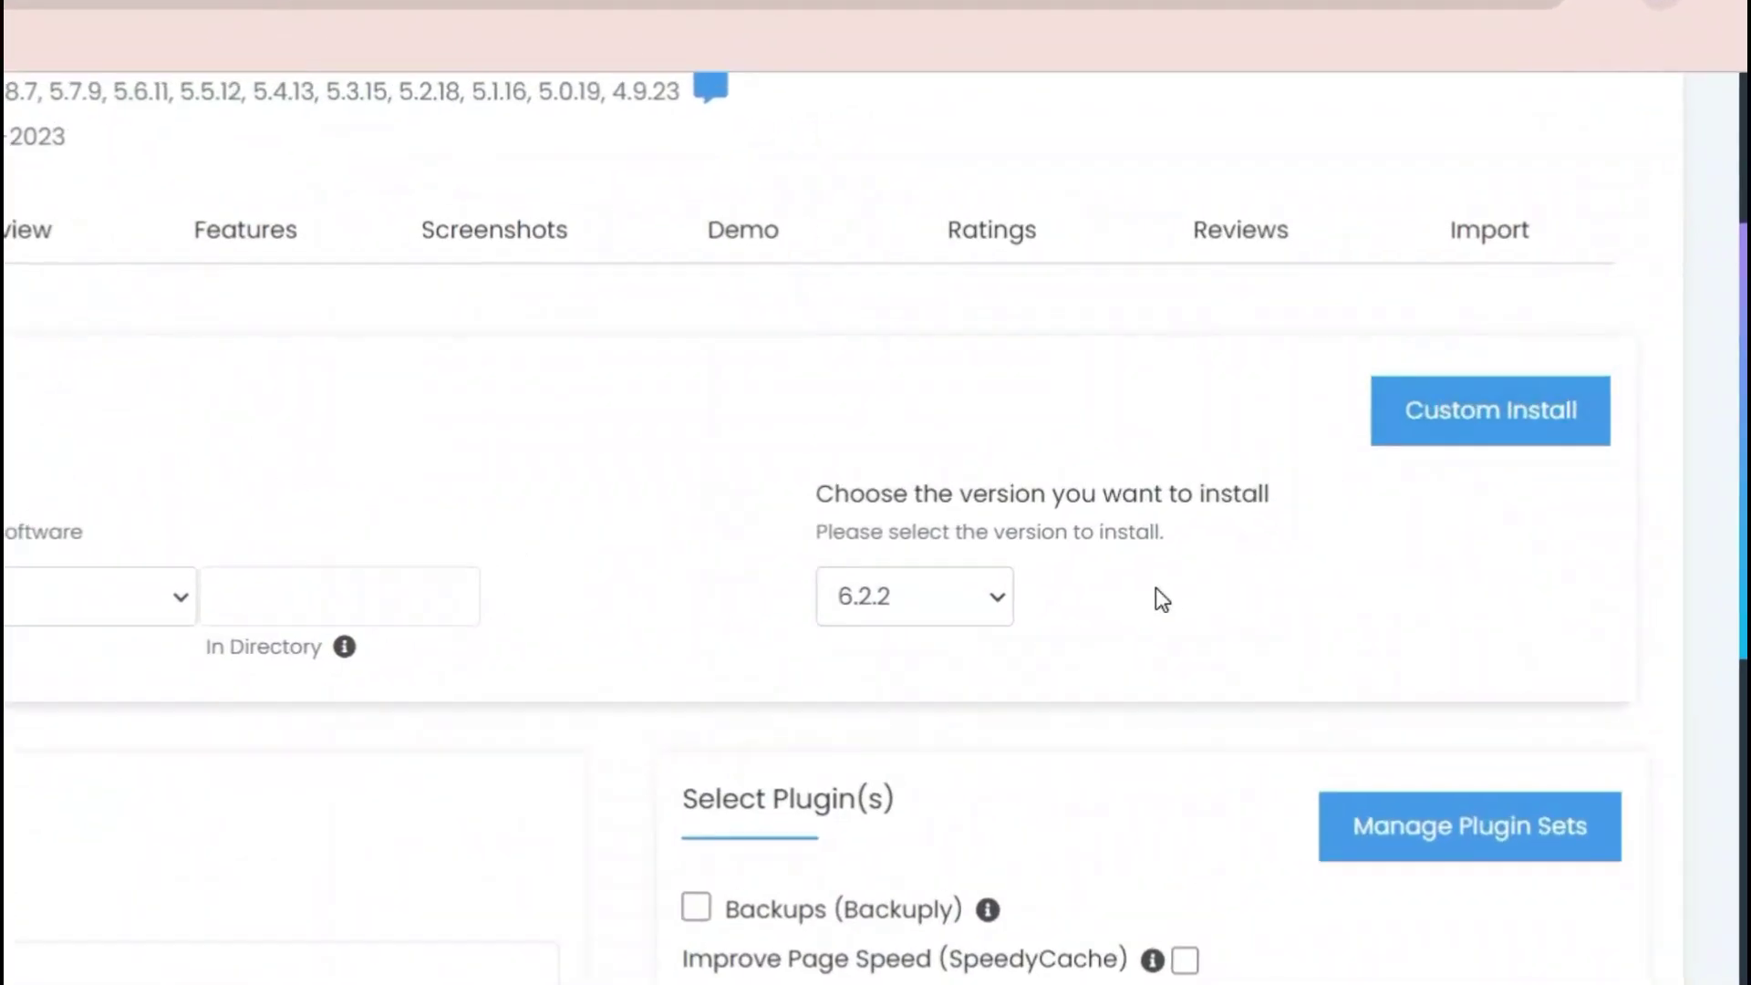
click(471, 727)
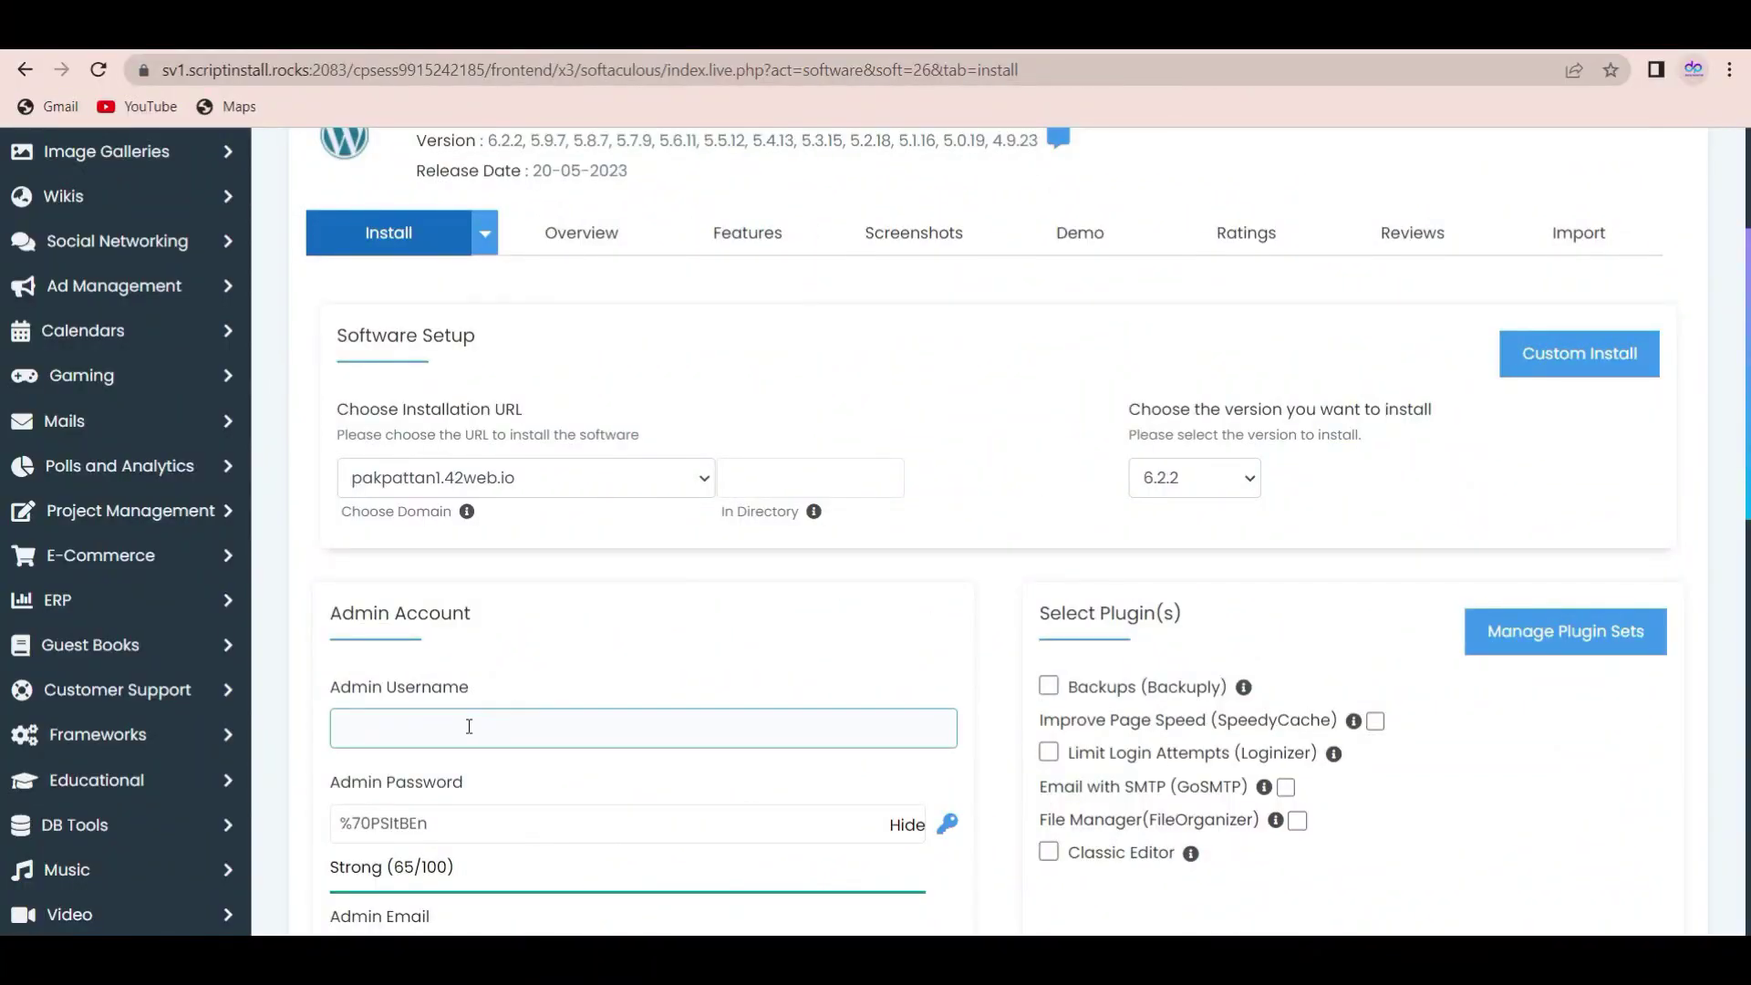
scroll(479, 359, down, 4)
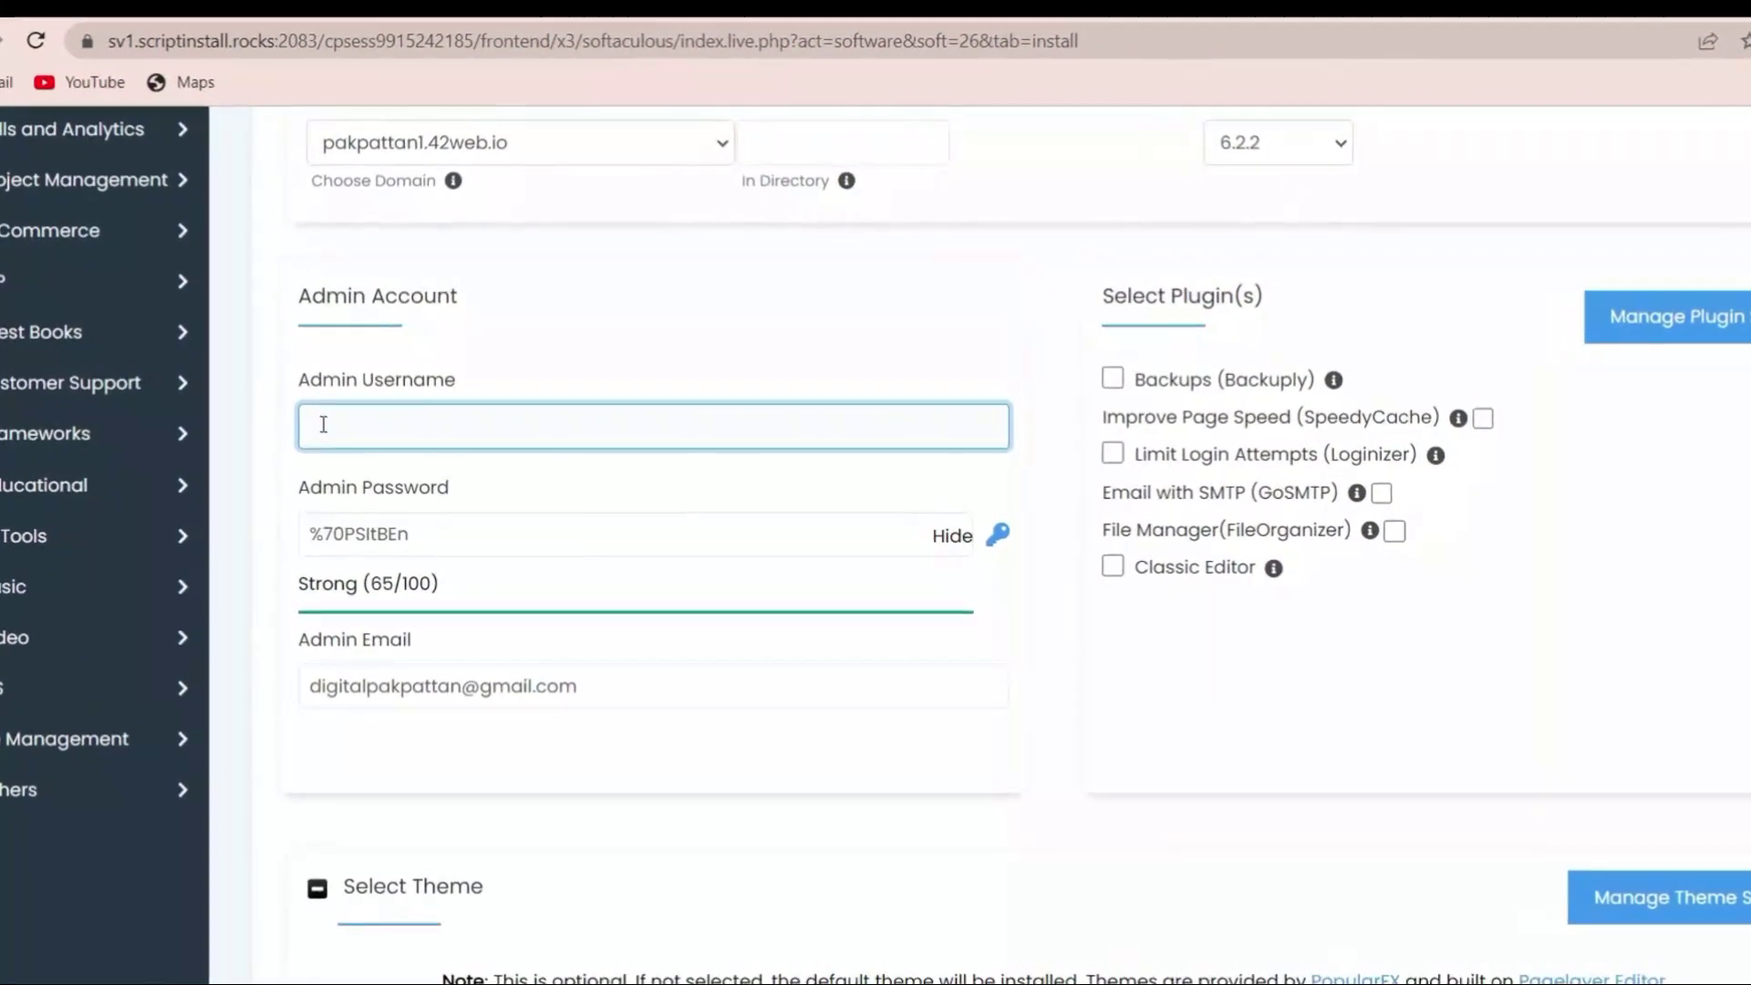
text(pakpattan)
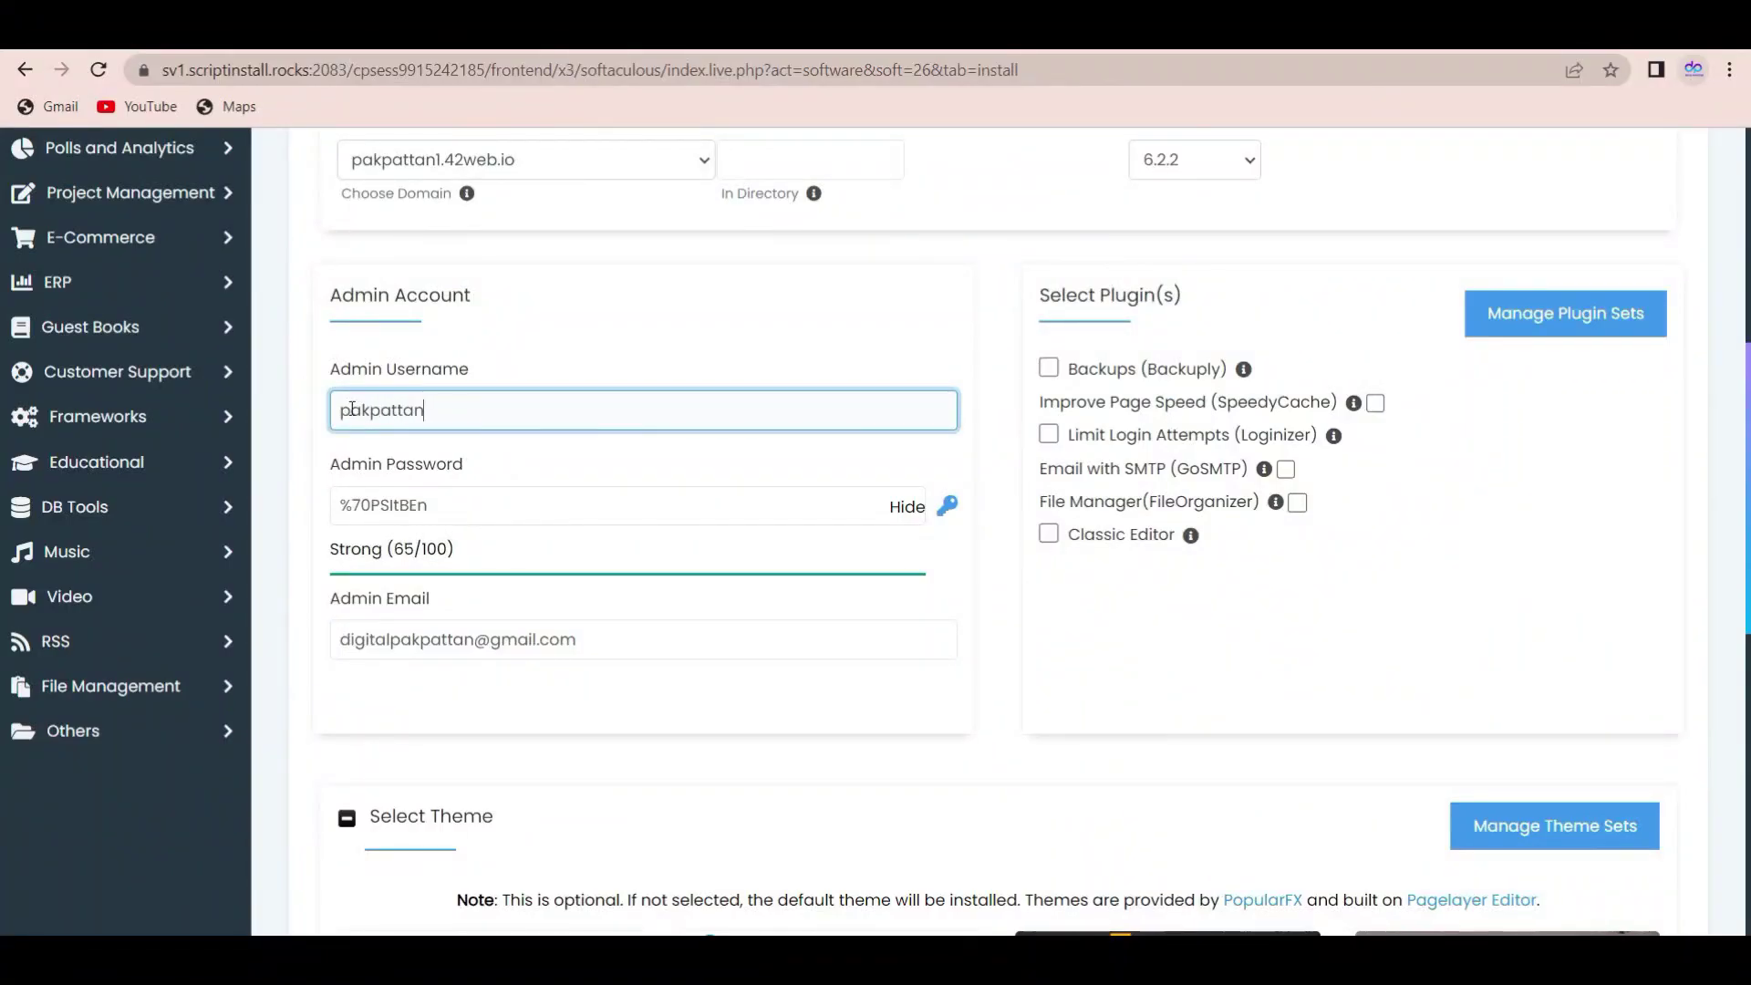
text(1)
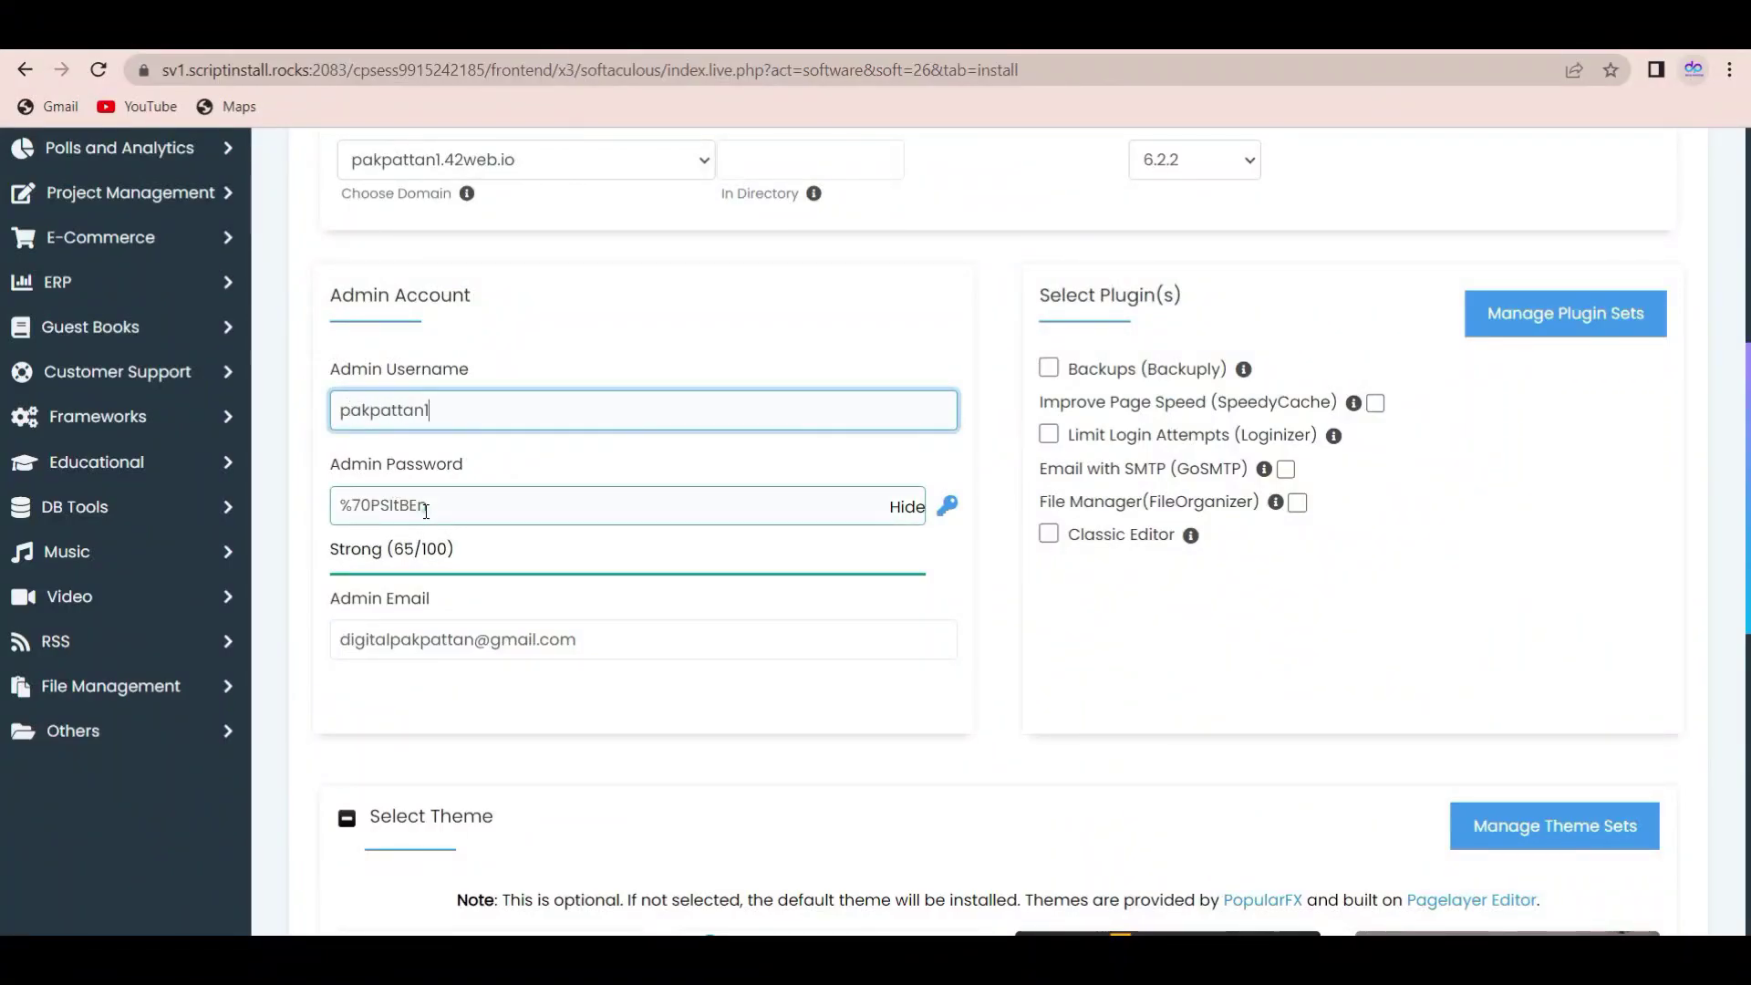
Replace the generated admin password with a custom one and enable the File Manager (FileOrganizer) plugin
drag(341, 505, 426, 510)
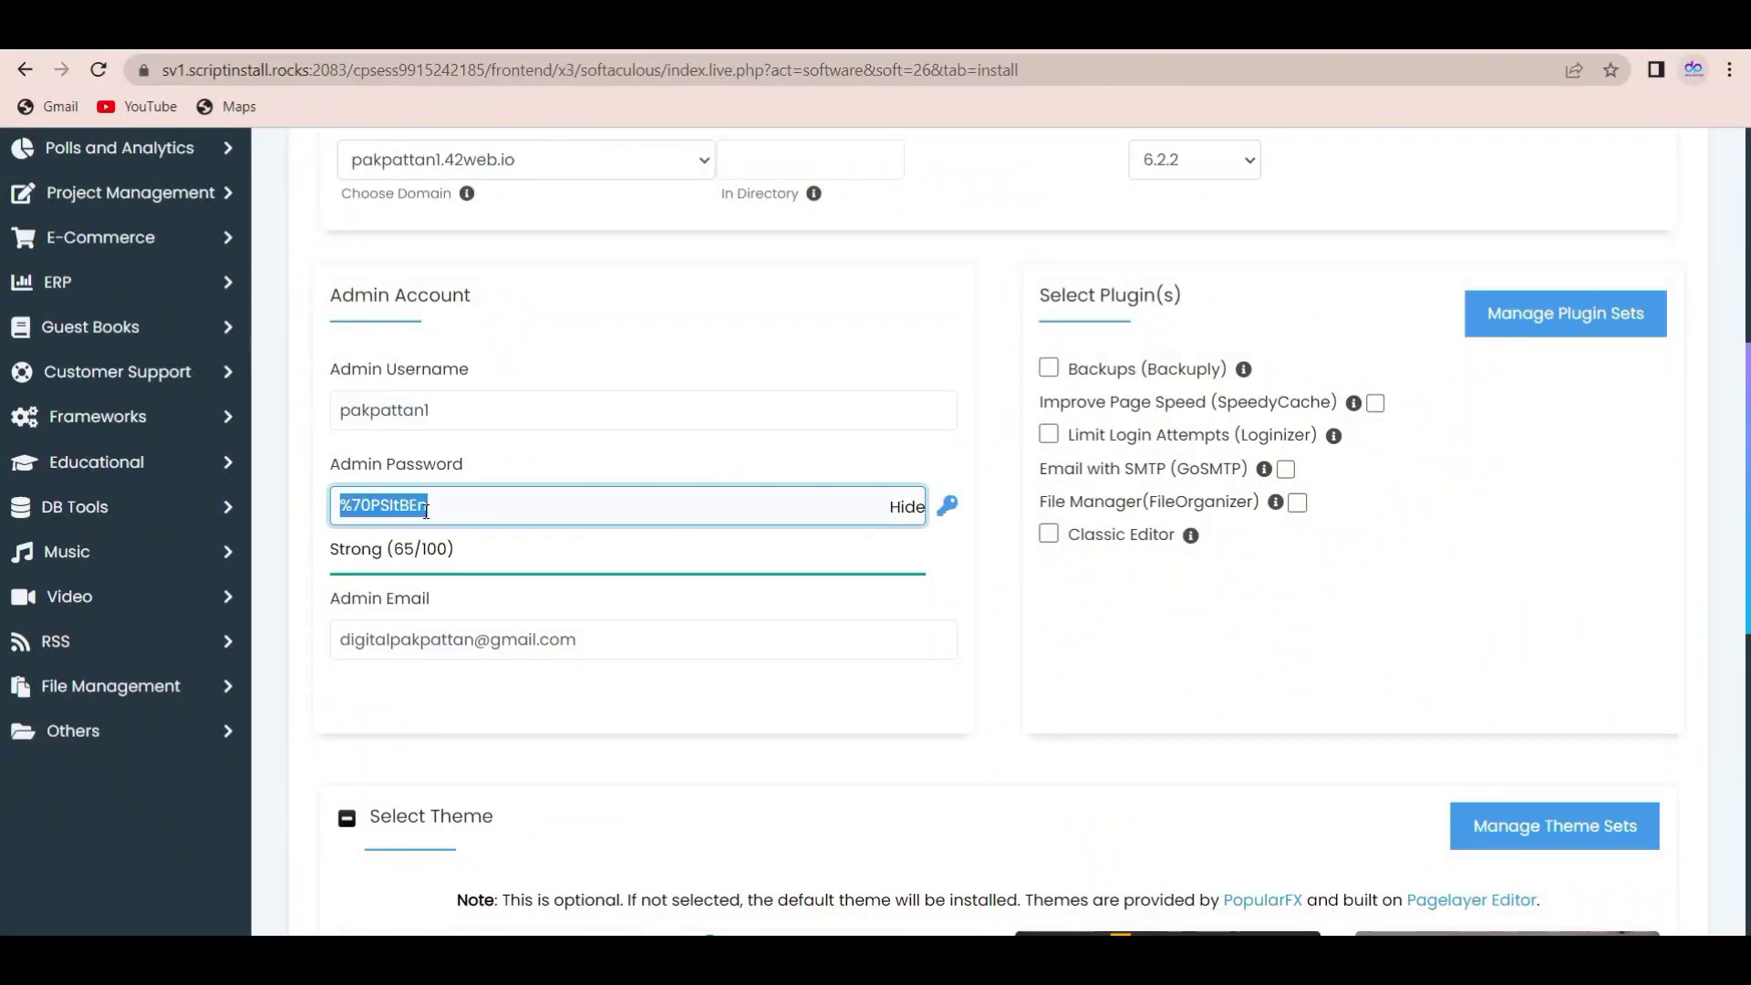
key(BackSpace)
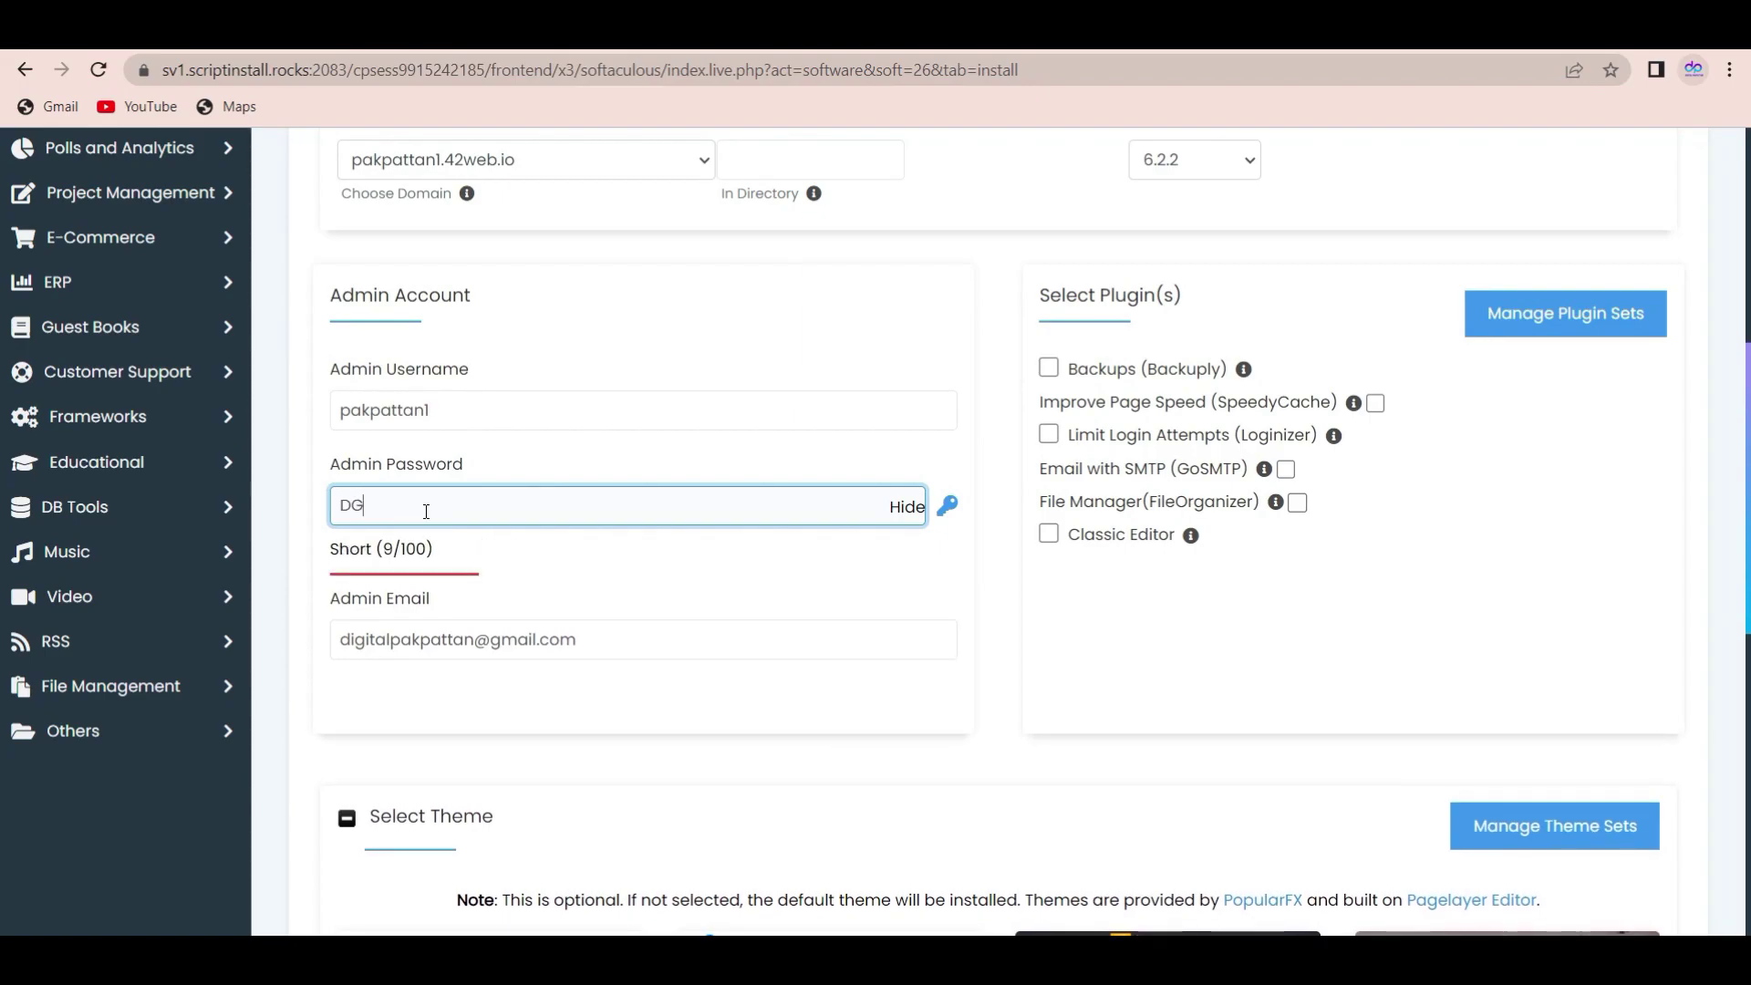
triple_click(455, 508)
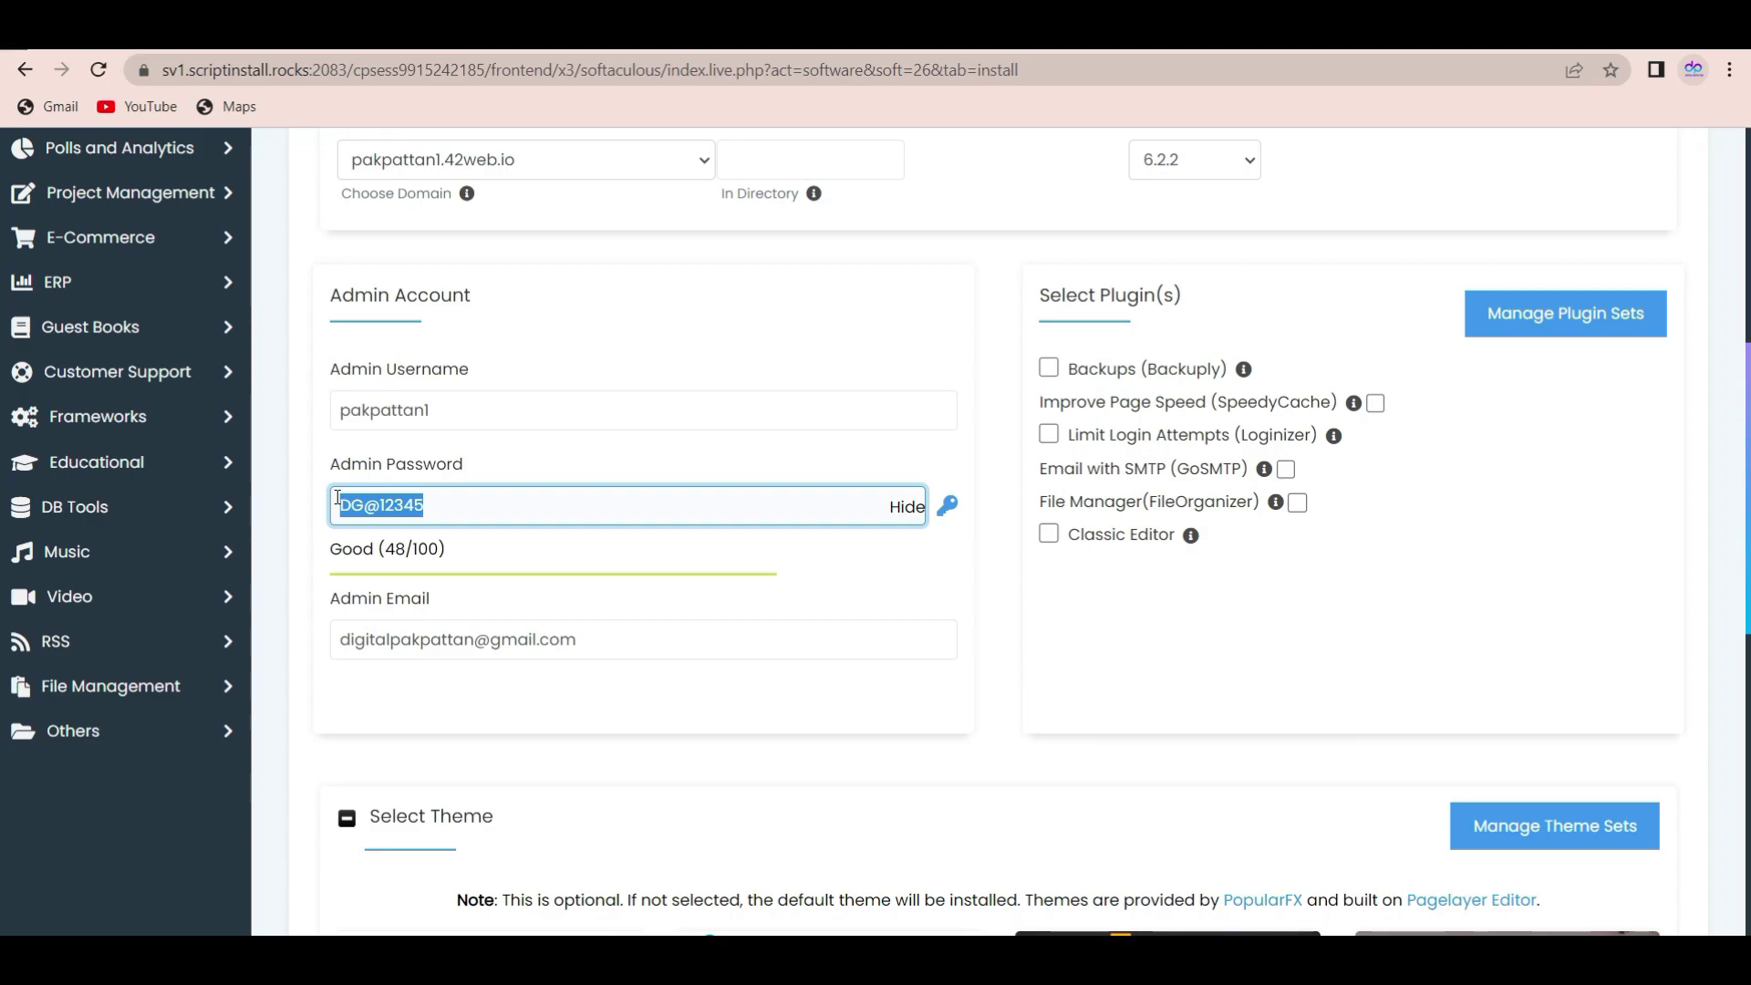
click(396, 509)
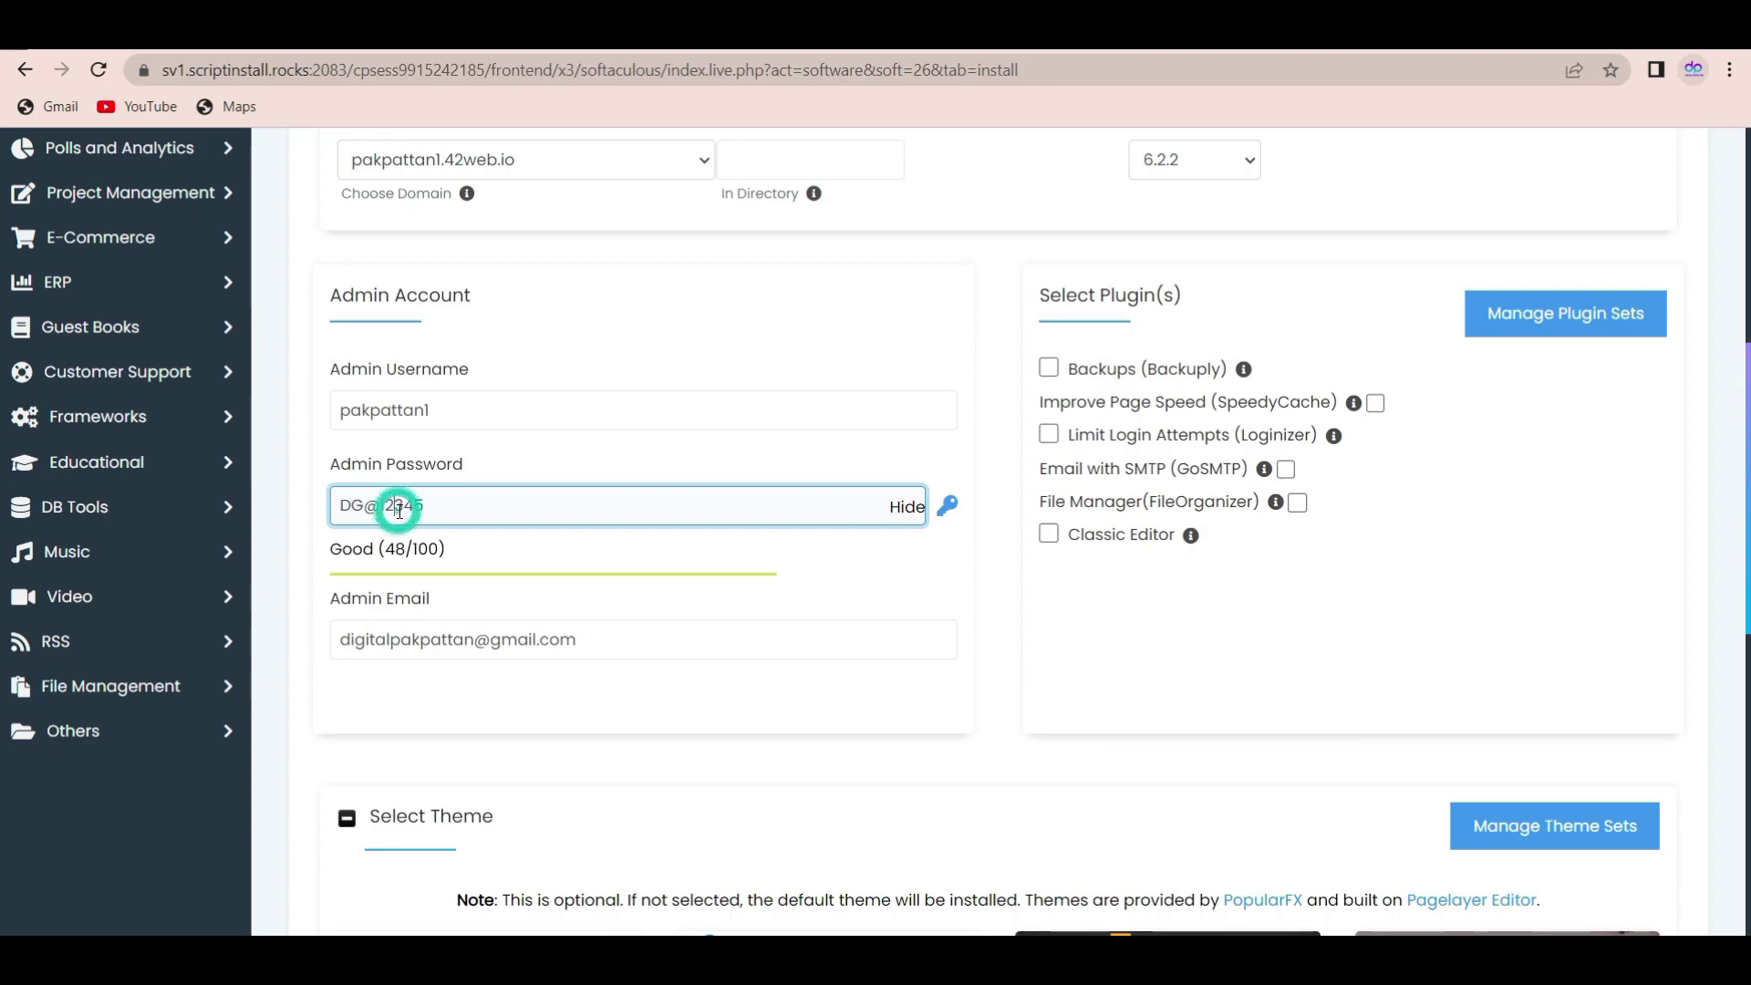
drag(386, 505, 406, 500)
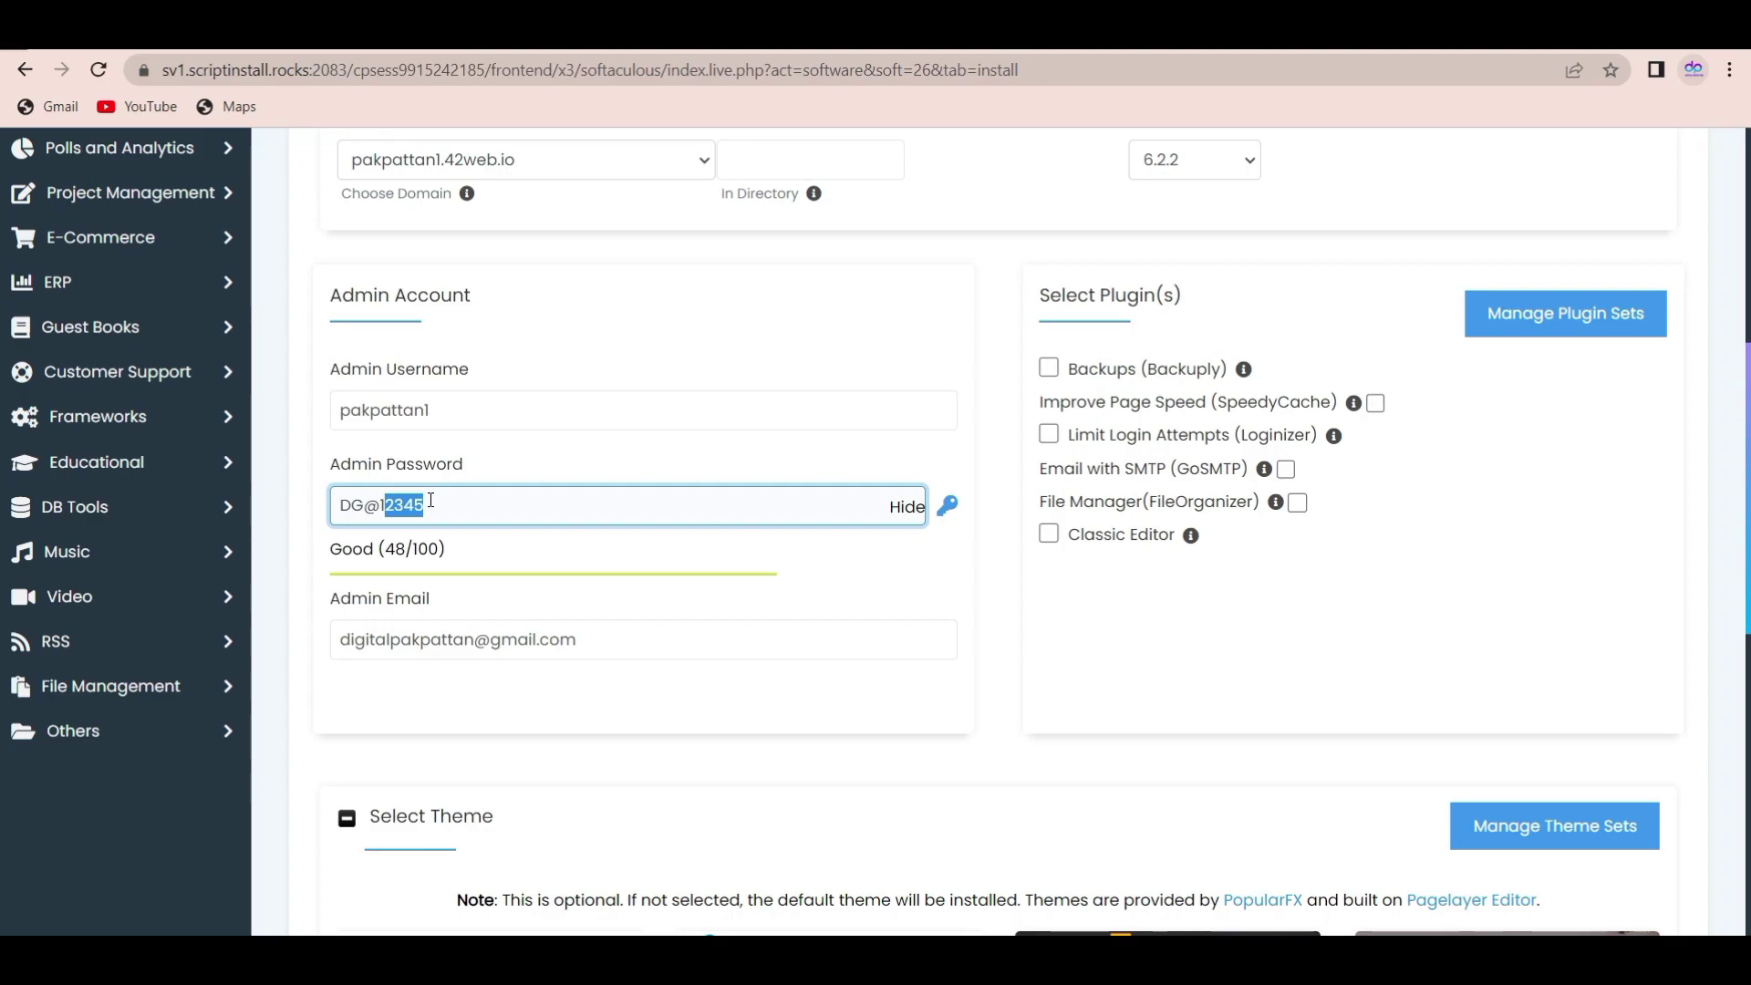
click(436, 507)
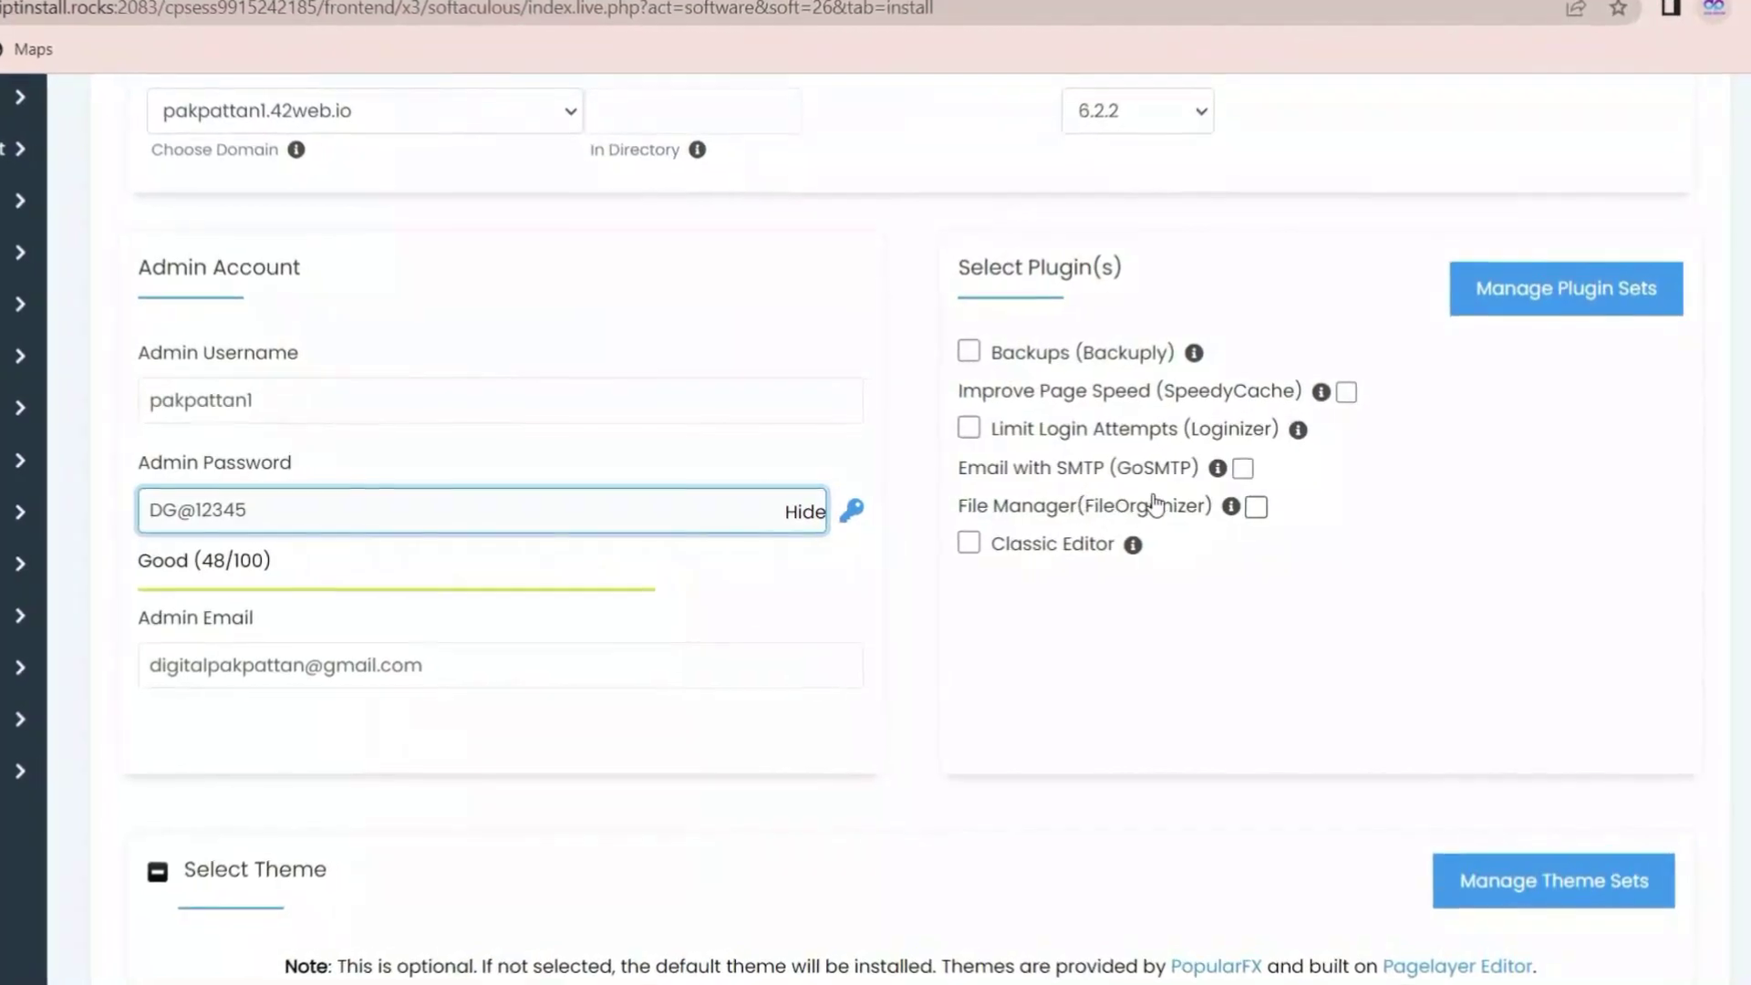
click(1245, 509)
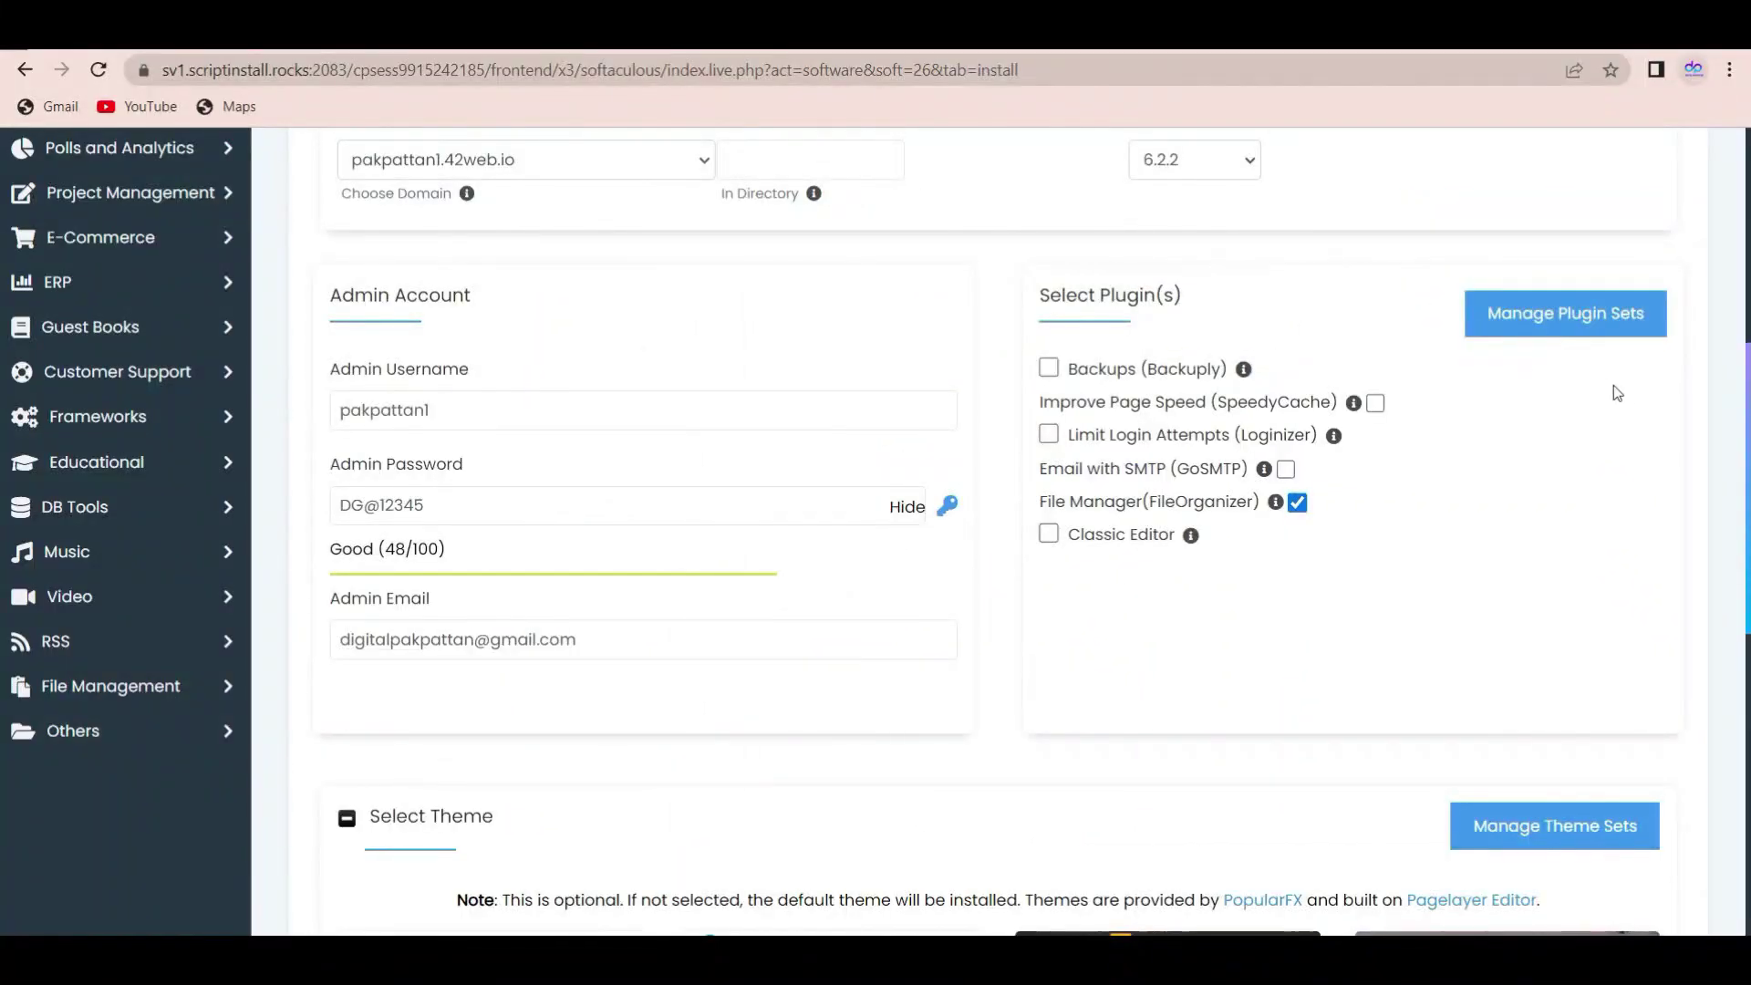
scroll(3, 548, down, 5)
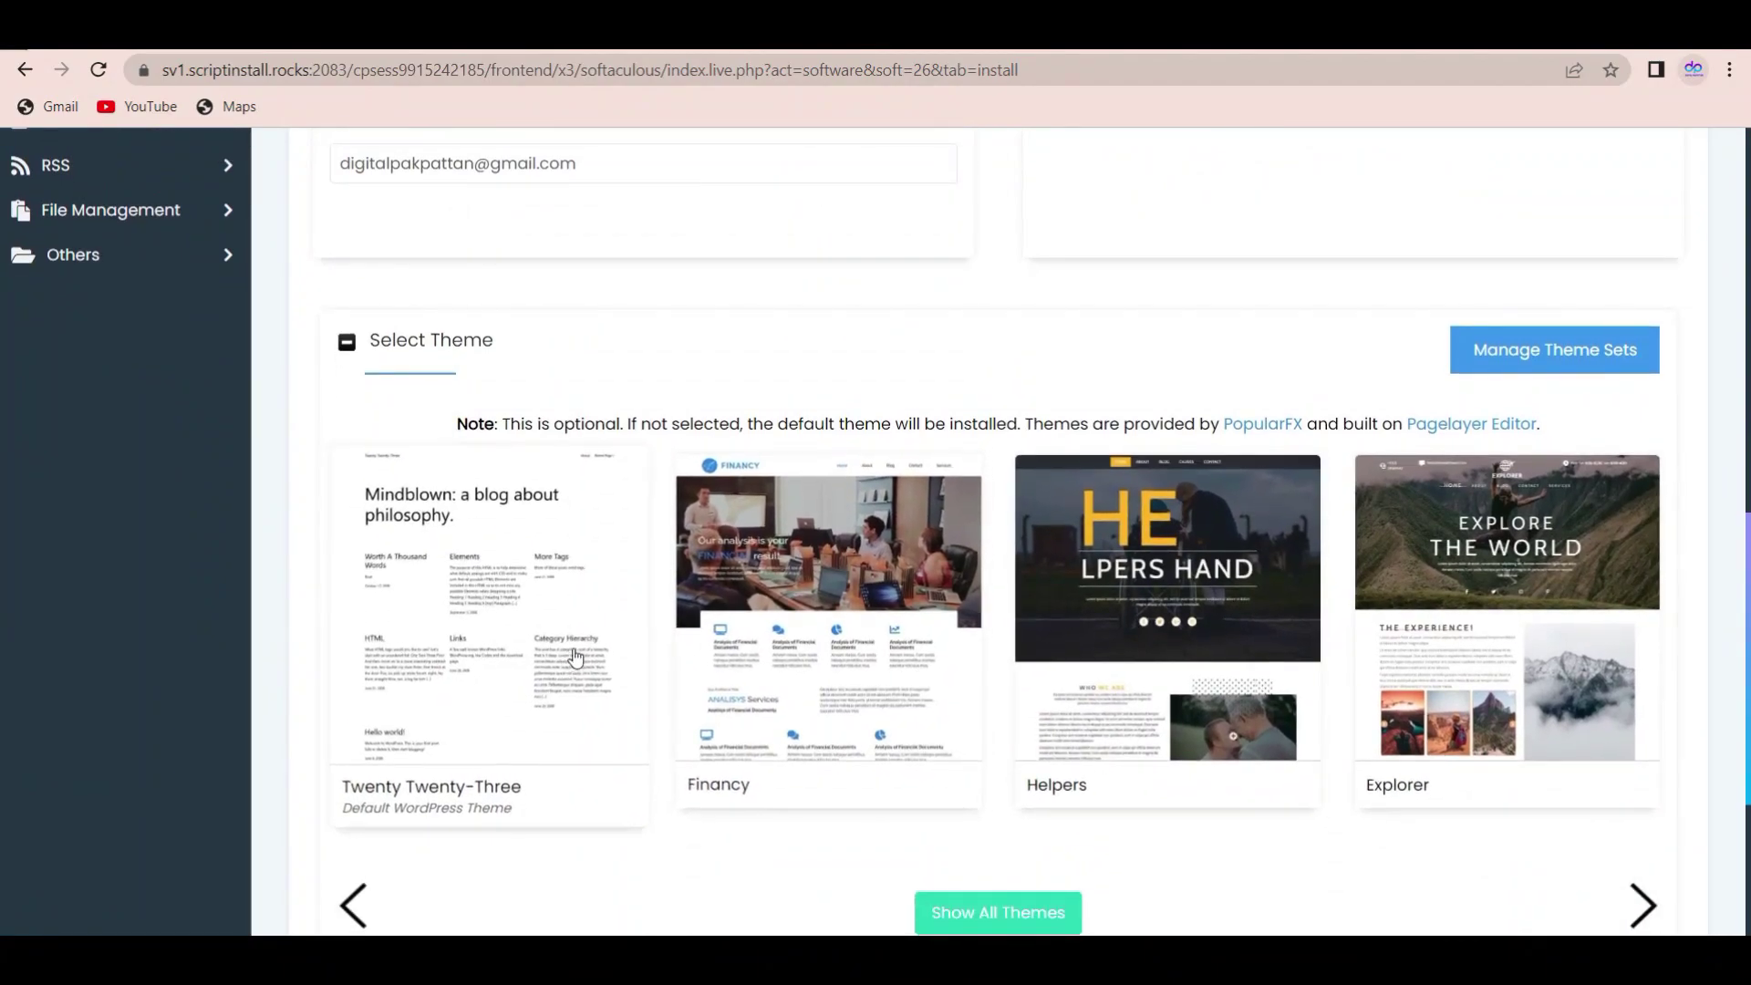
Select the Twenty Twenty-Three theme and accept its demo images in the Image Copyright dialog
click(535, 701)
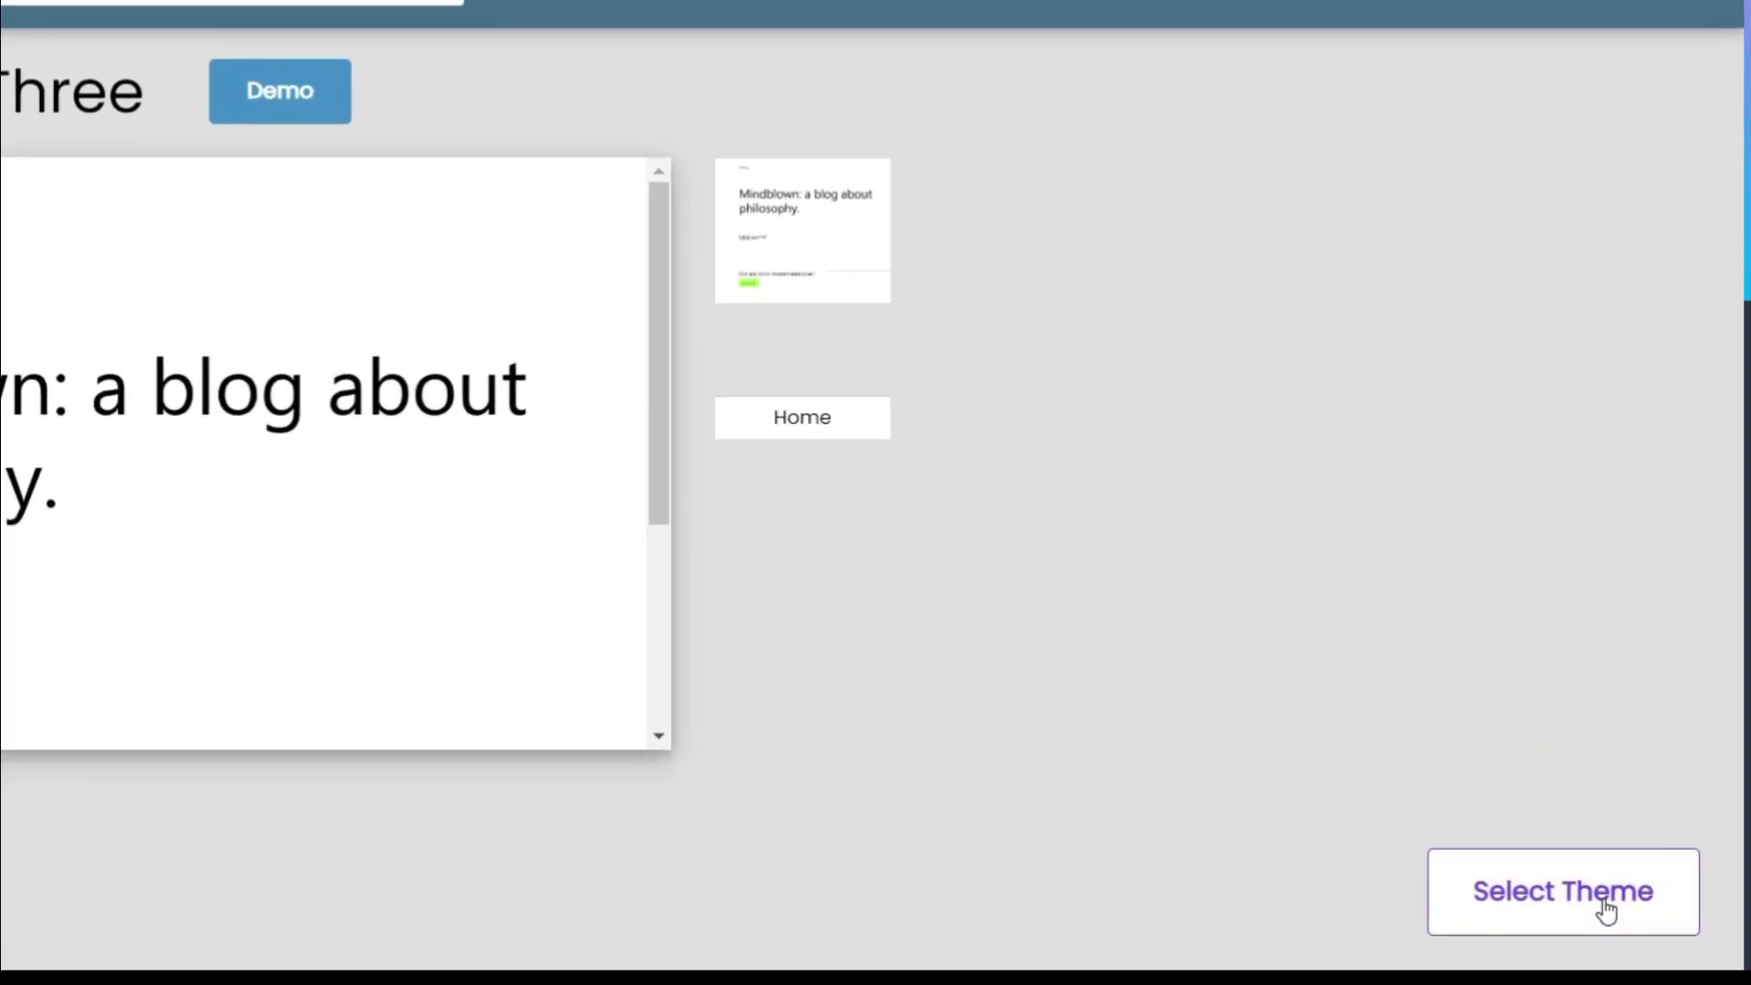
click(1607, 909)
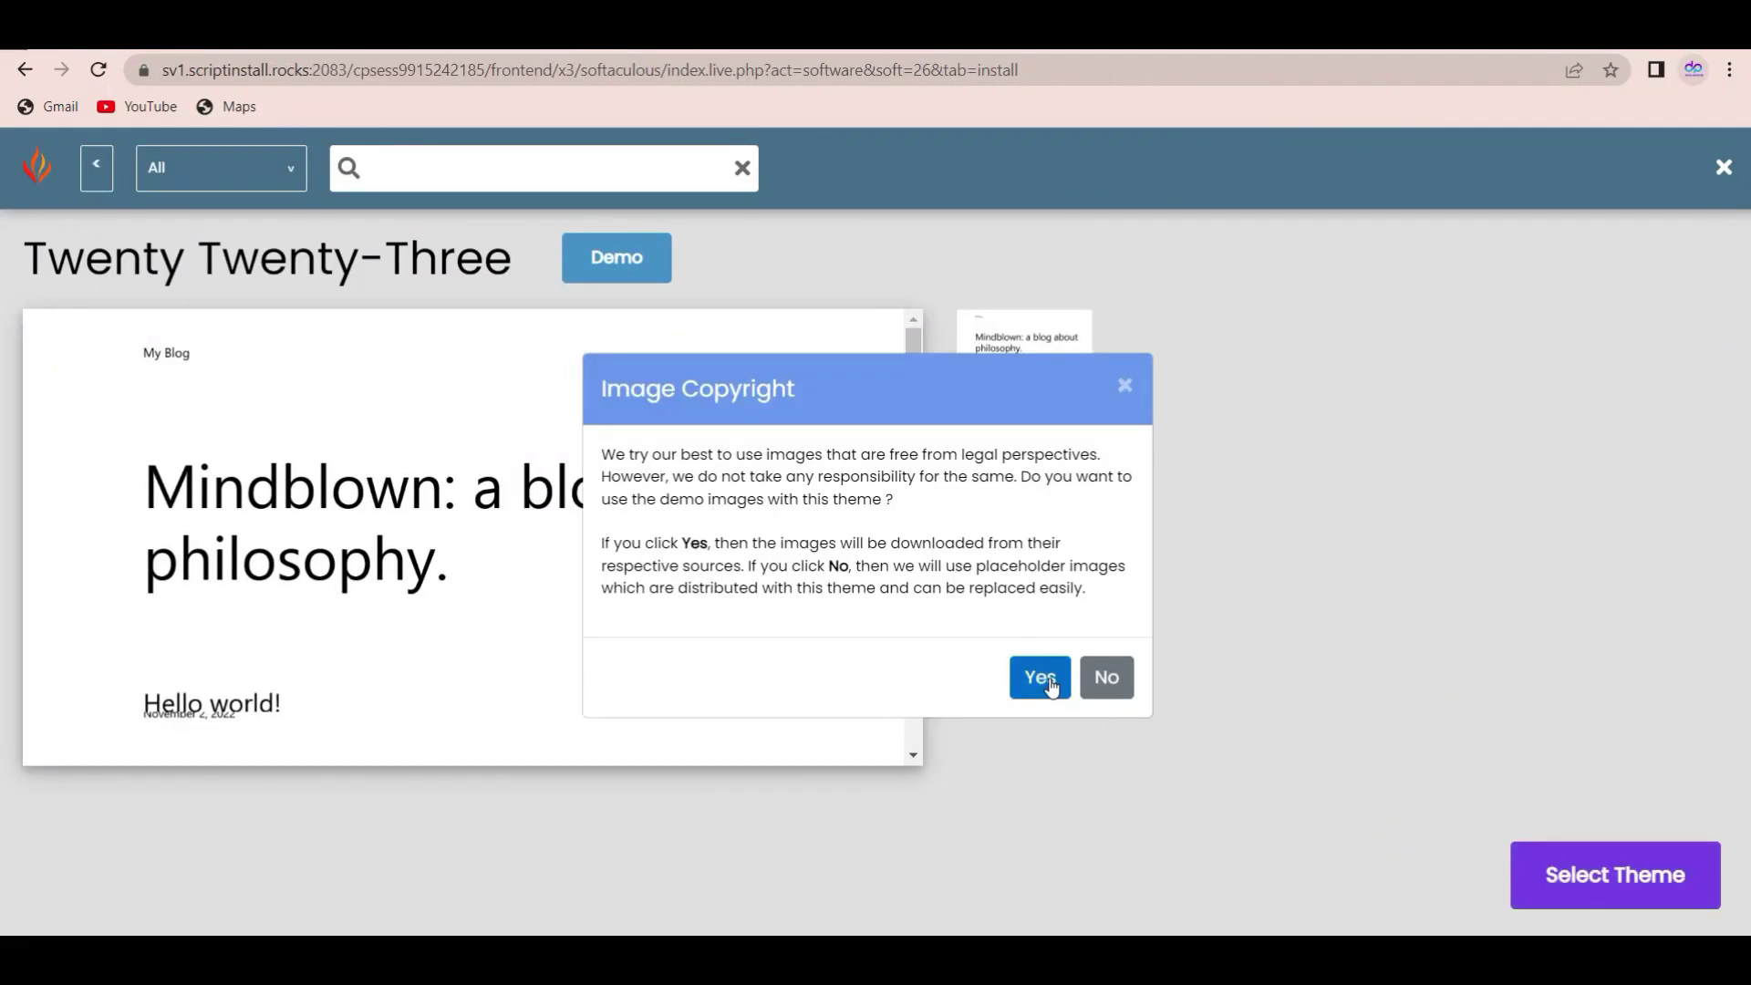
click(1039, 678)
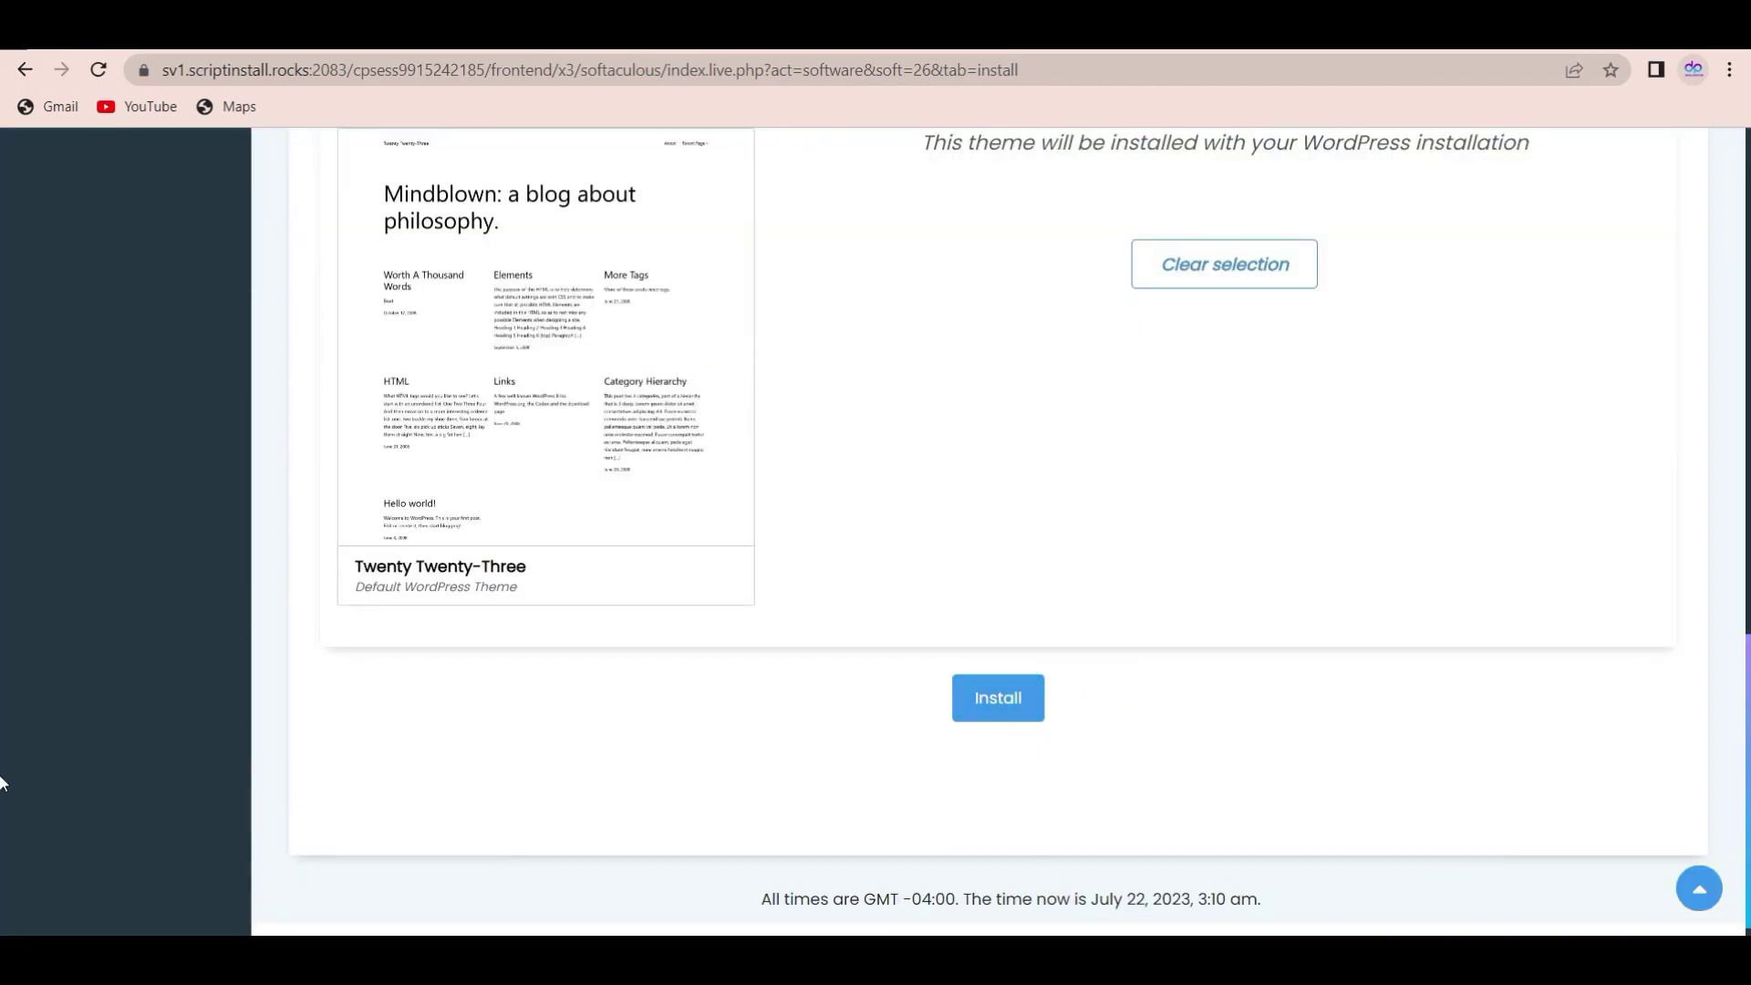
Review the remaining install options and start the WordPress installation
scroll(2, 783, up, 10)
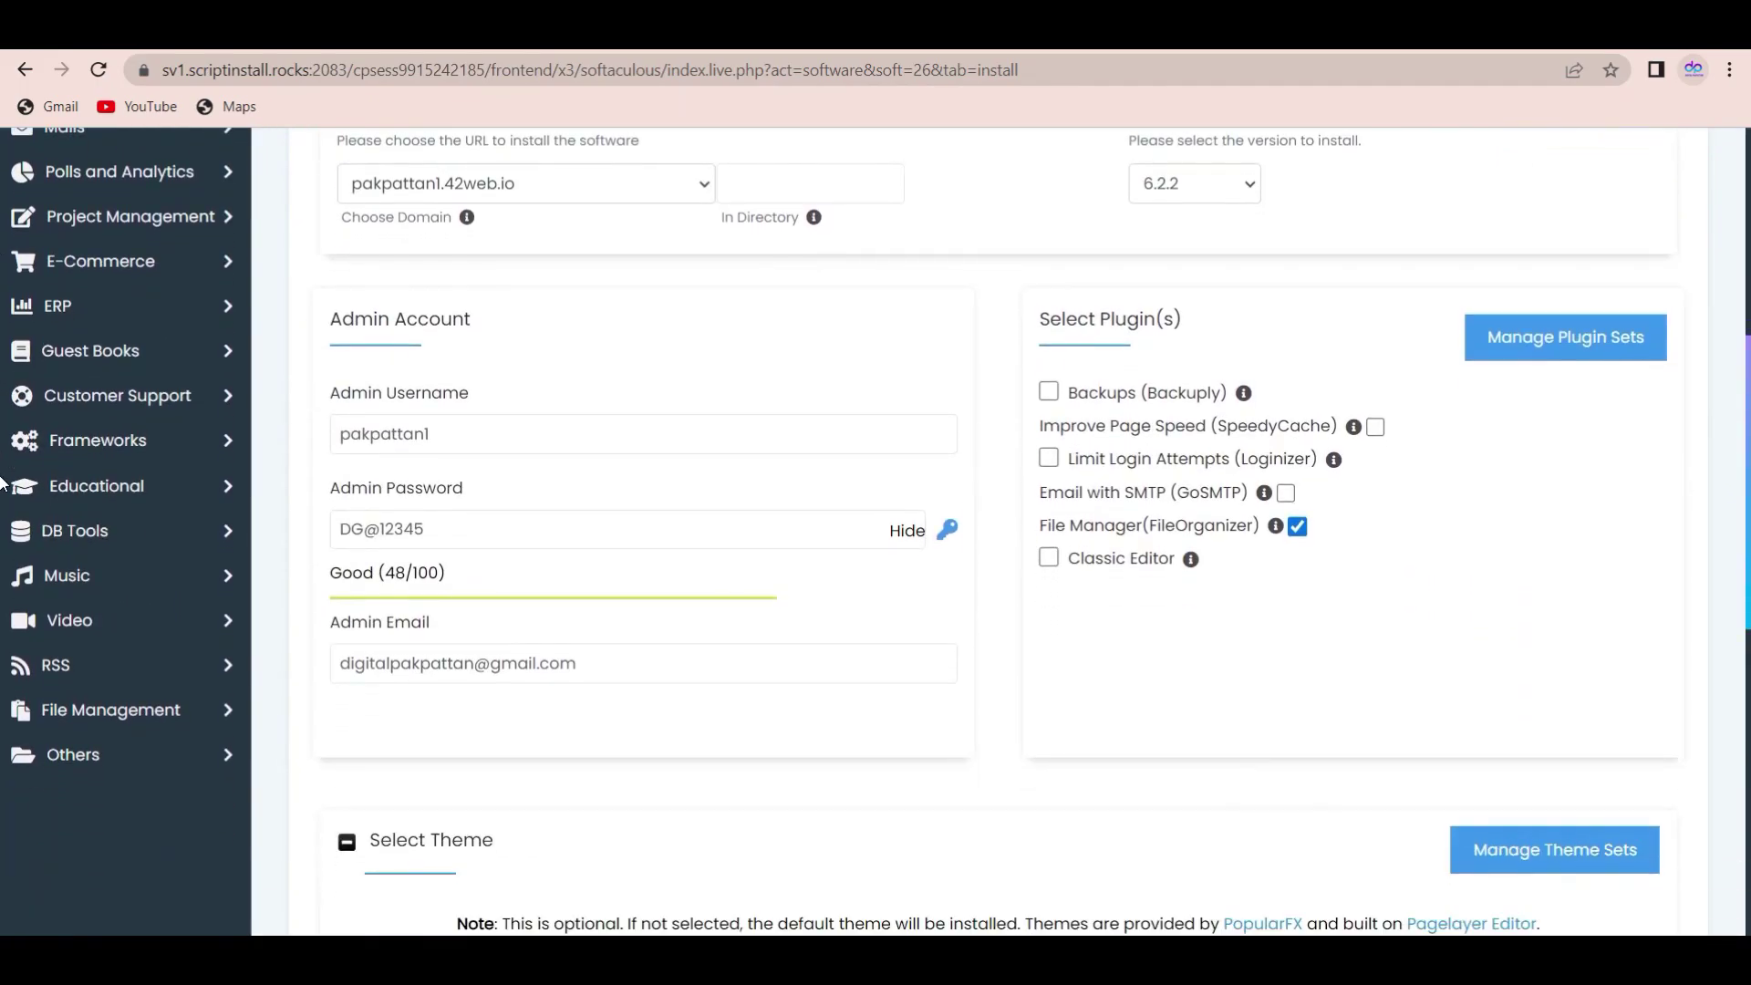
scroll(3, 492, down, 1)
click(894, 395)
click(511, 490)
click(893, 611)
click(1323, 669)
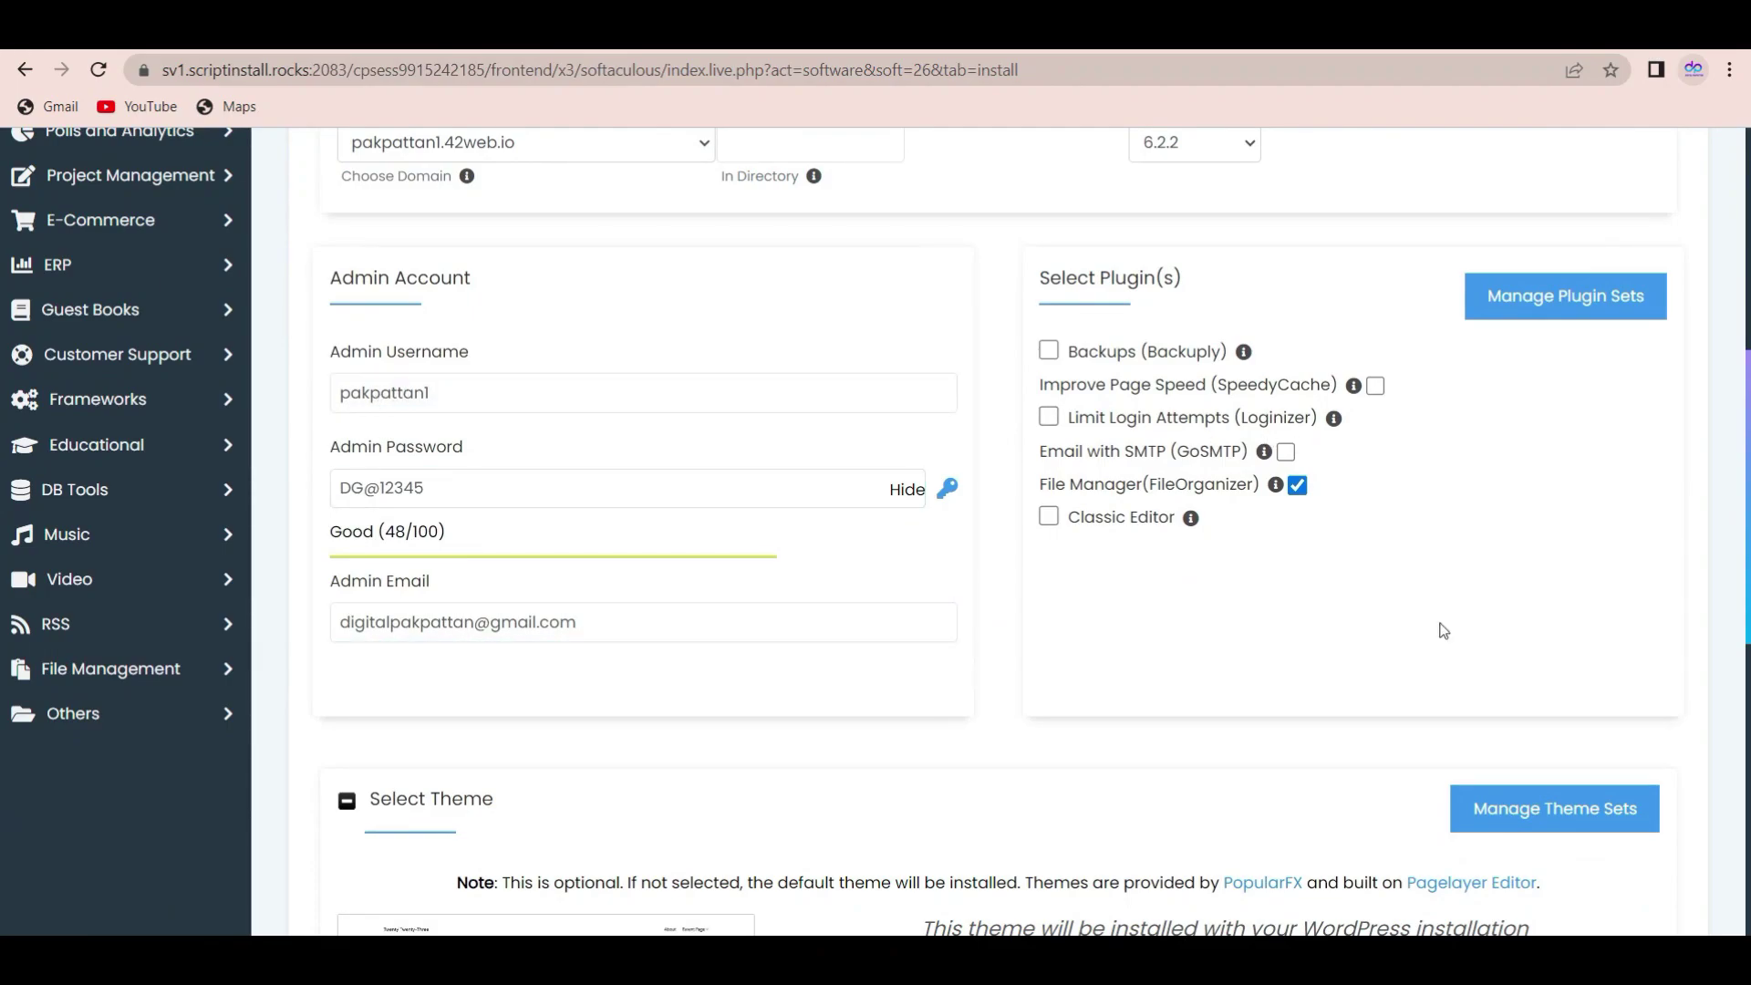
scroll(3, 607, down, 10)
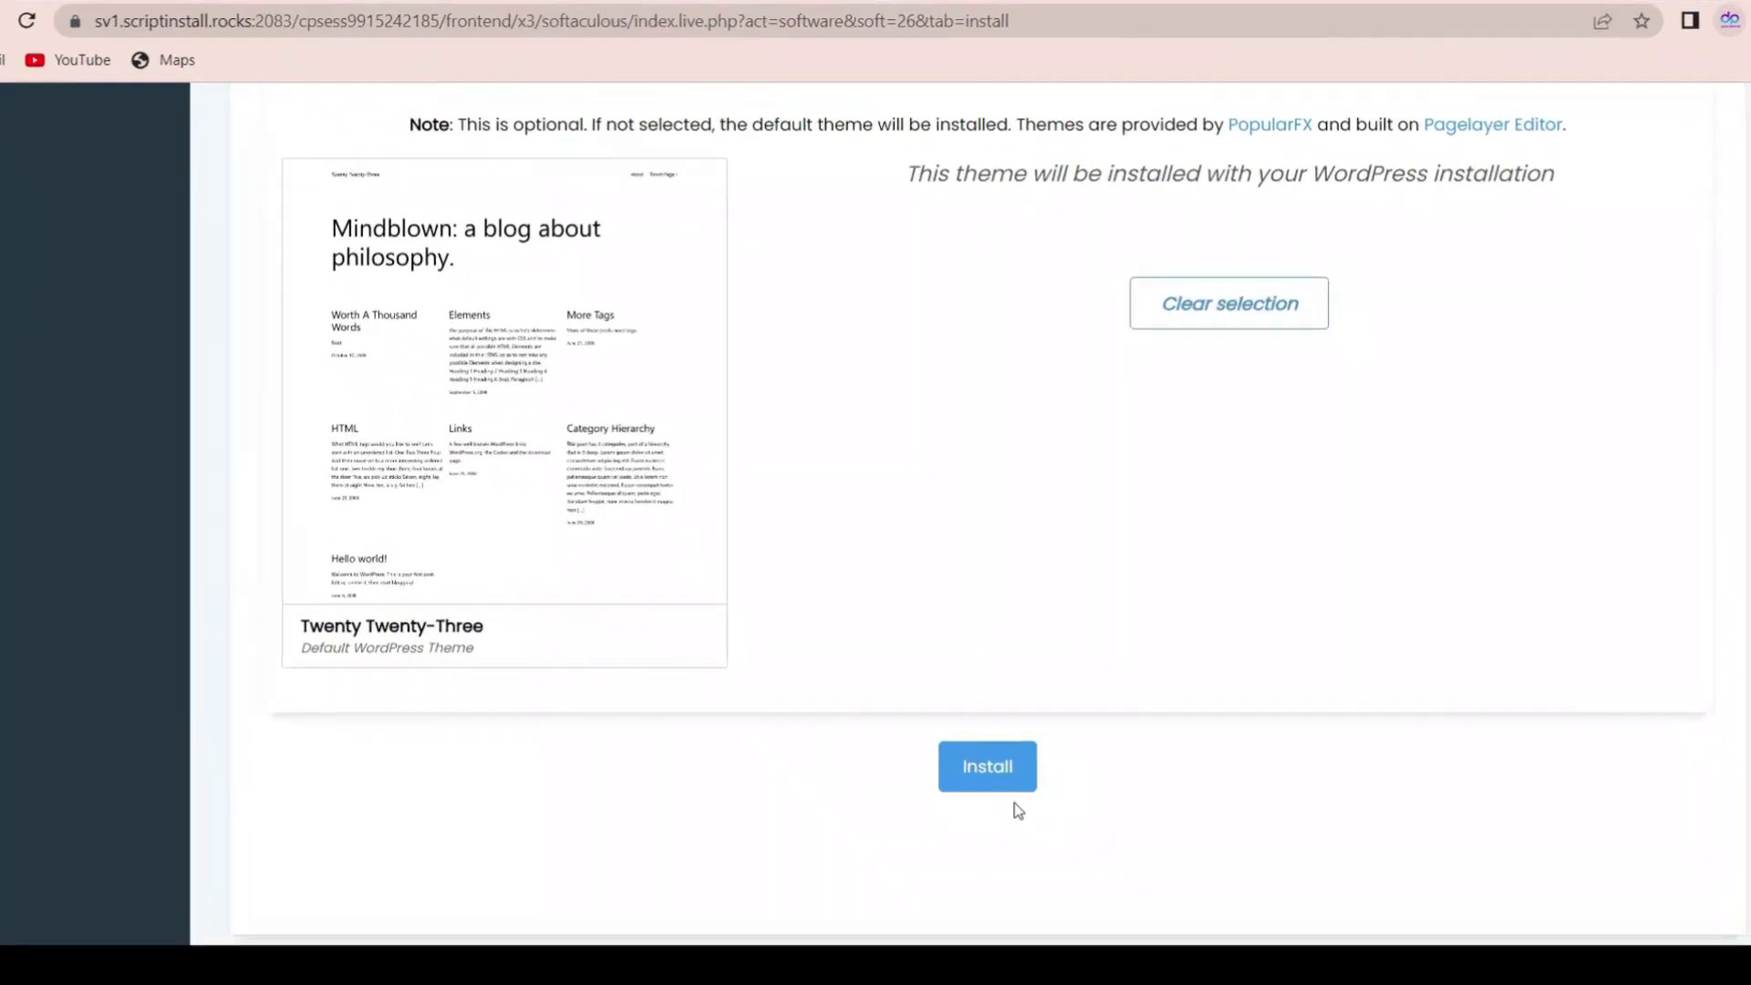
click(1002, 783)
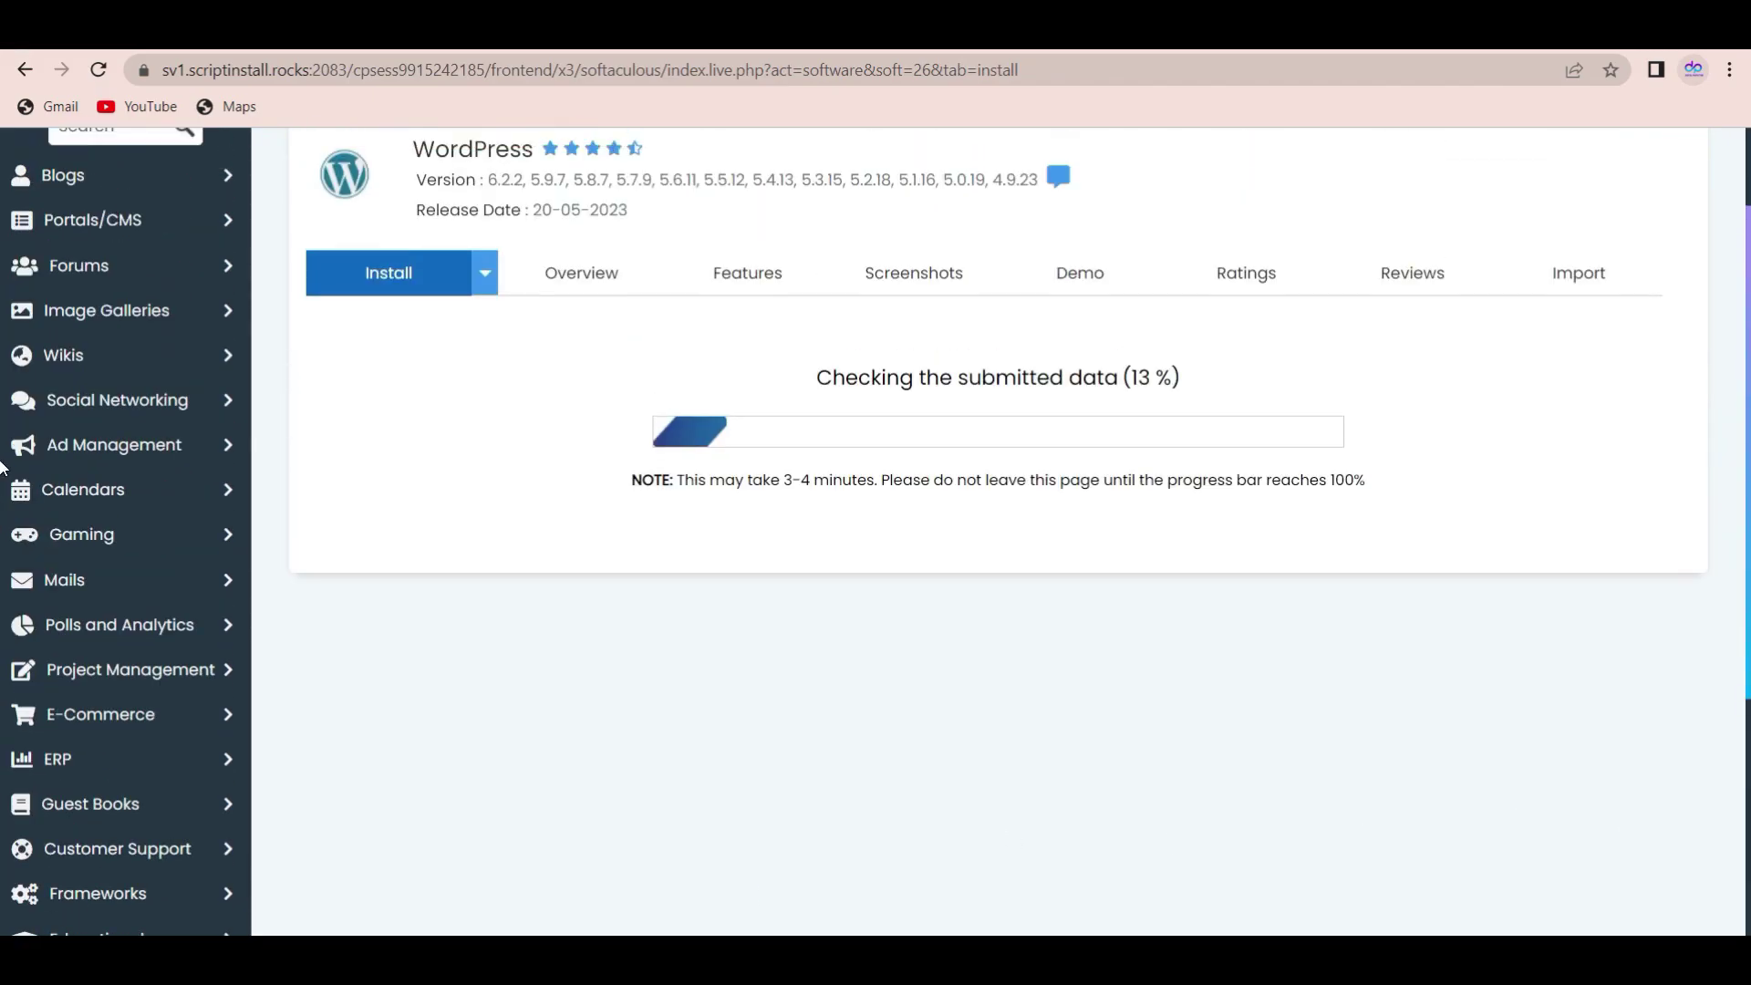
drag(819, 392, 1216, 401)
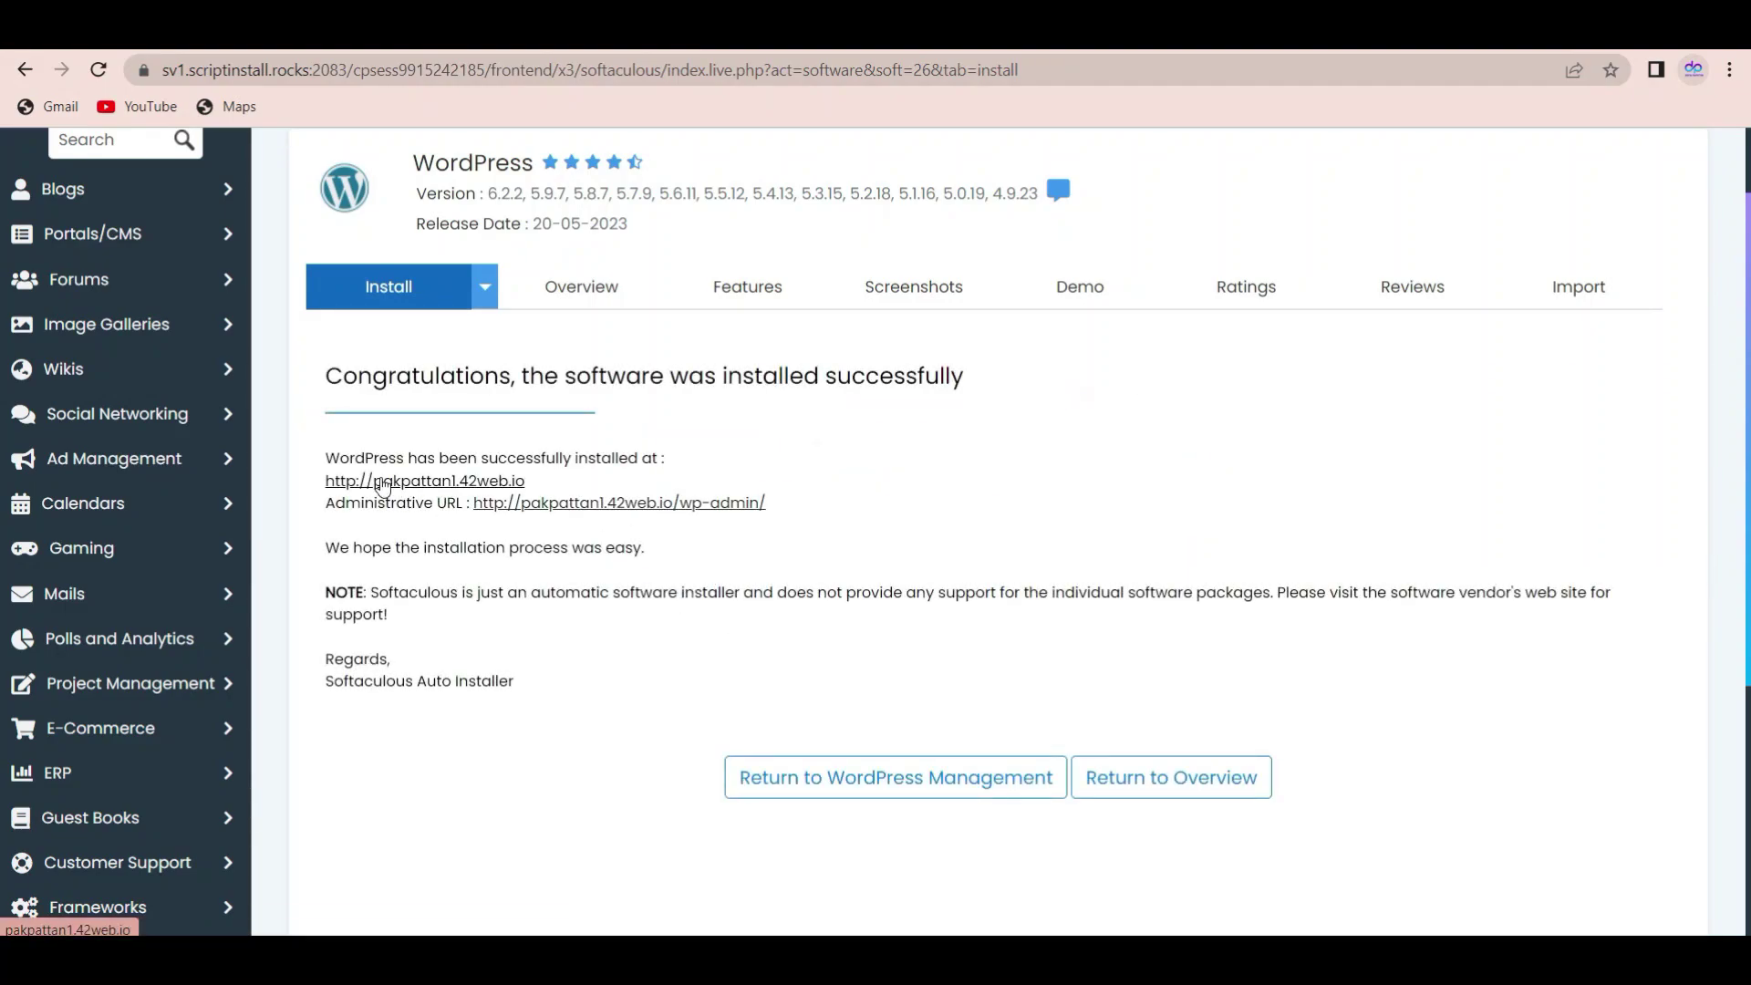
right_click(474, 485)
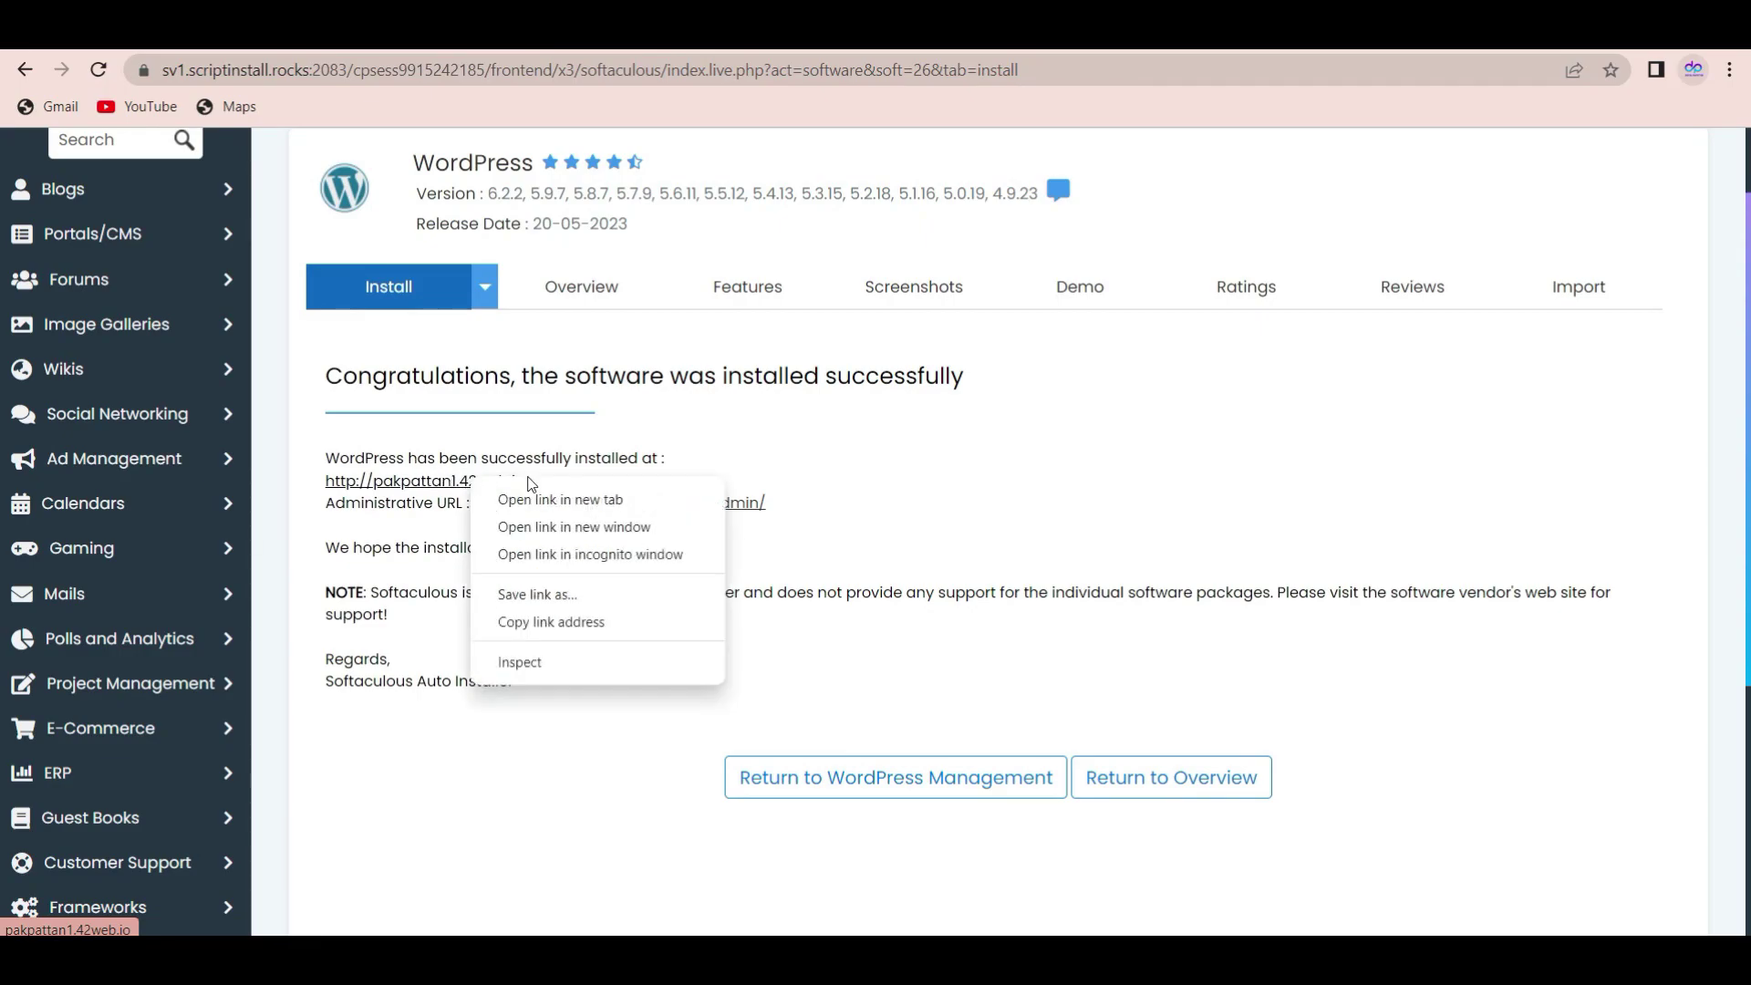
click(538, 495)
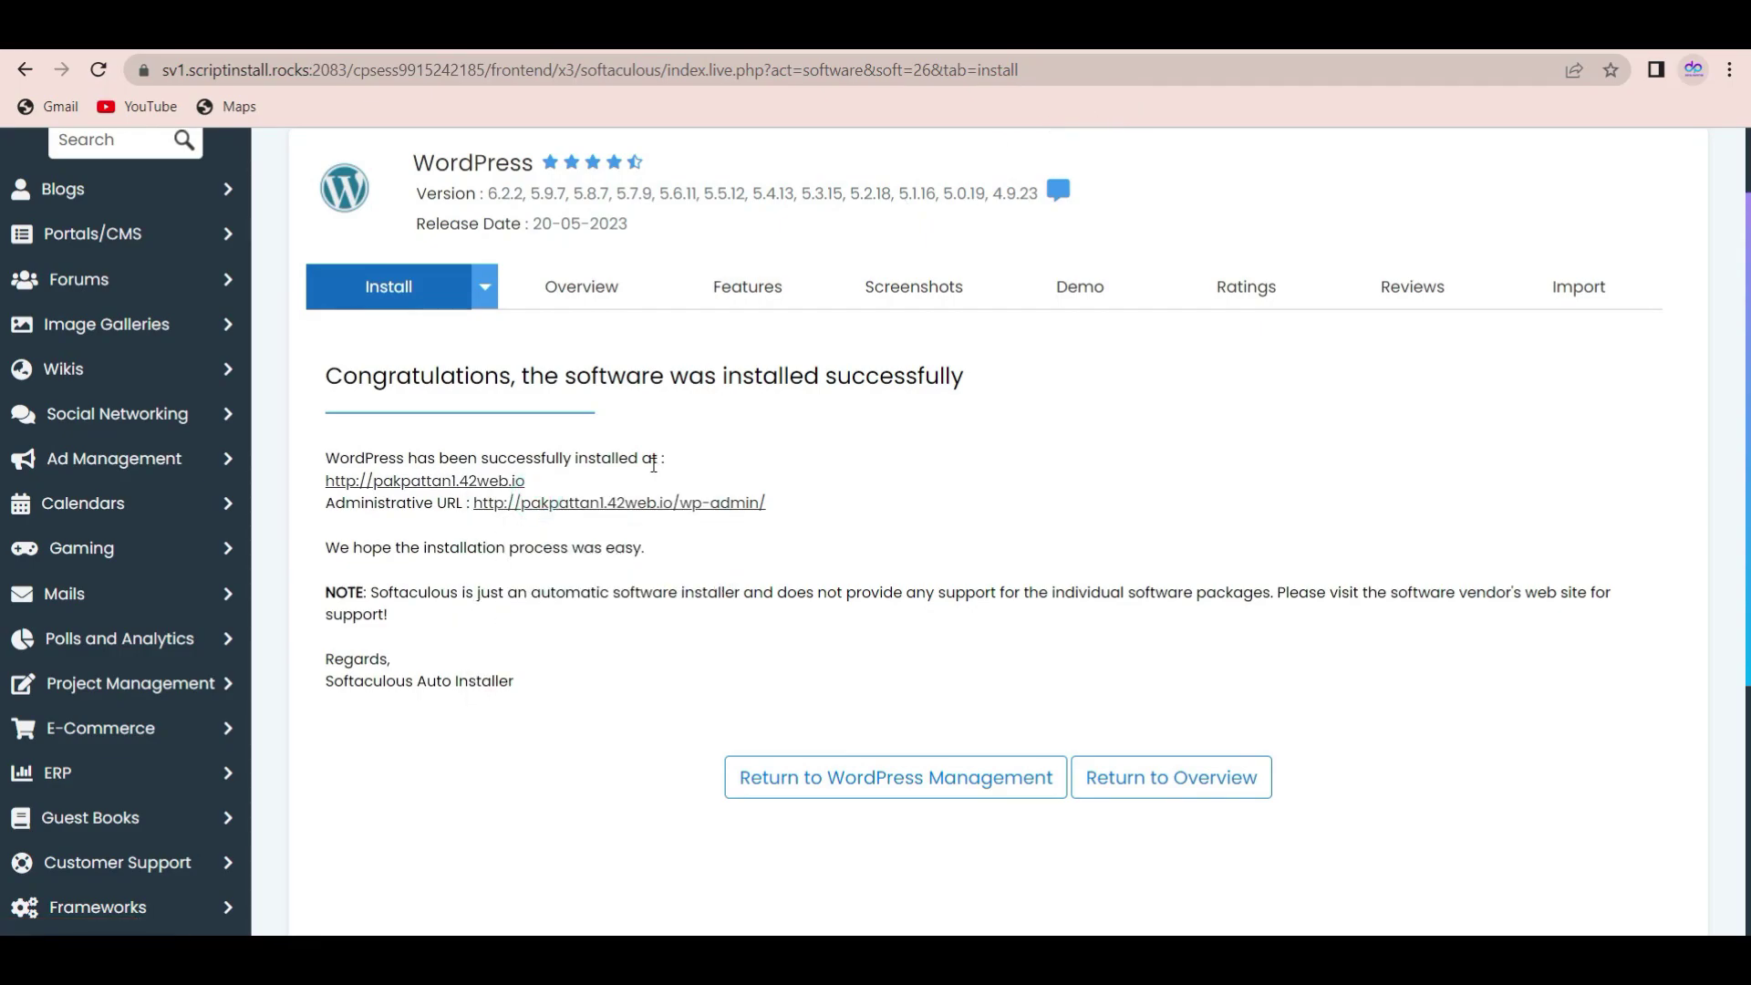
right_click(610, 504)
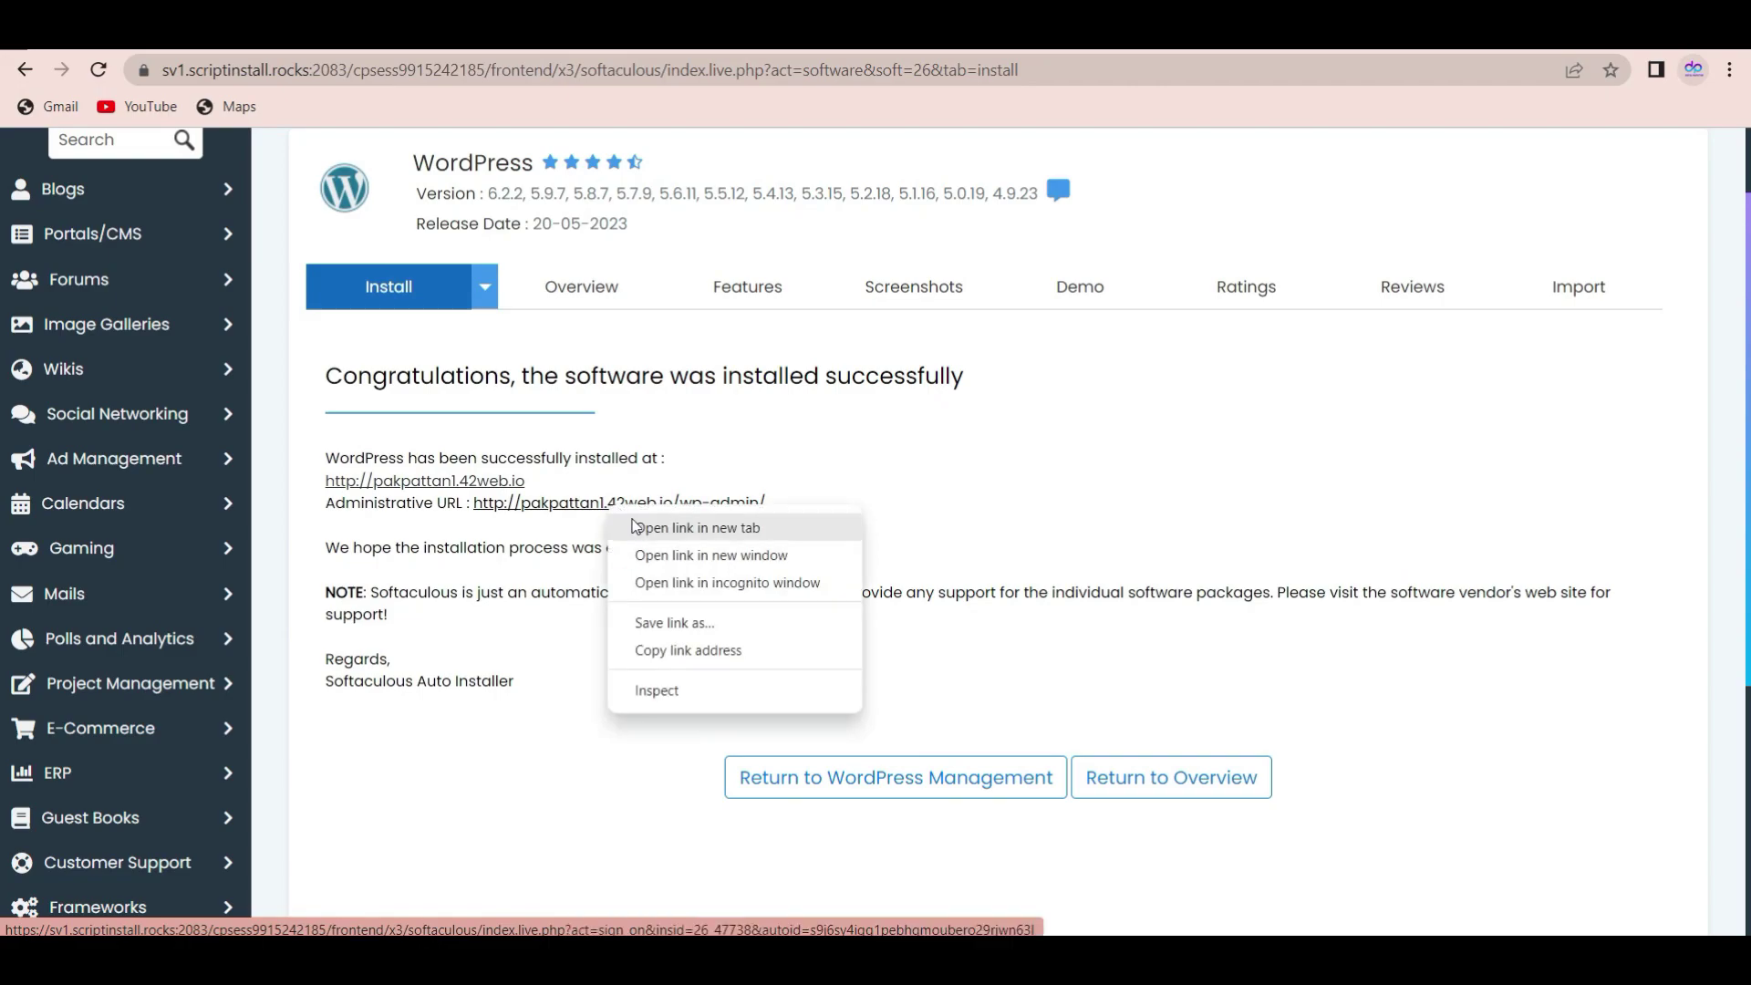
click(639, 528)
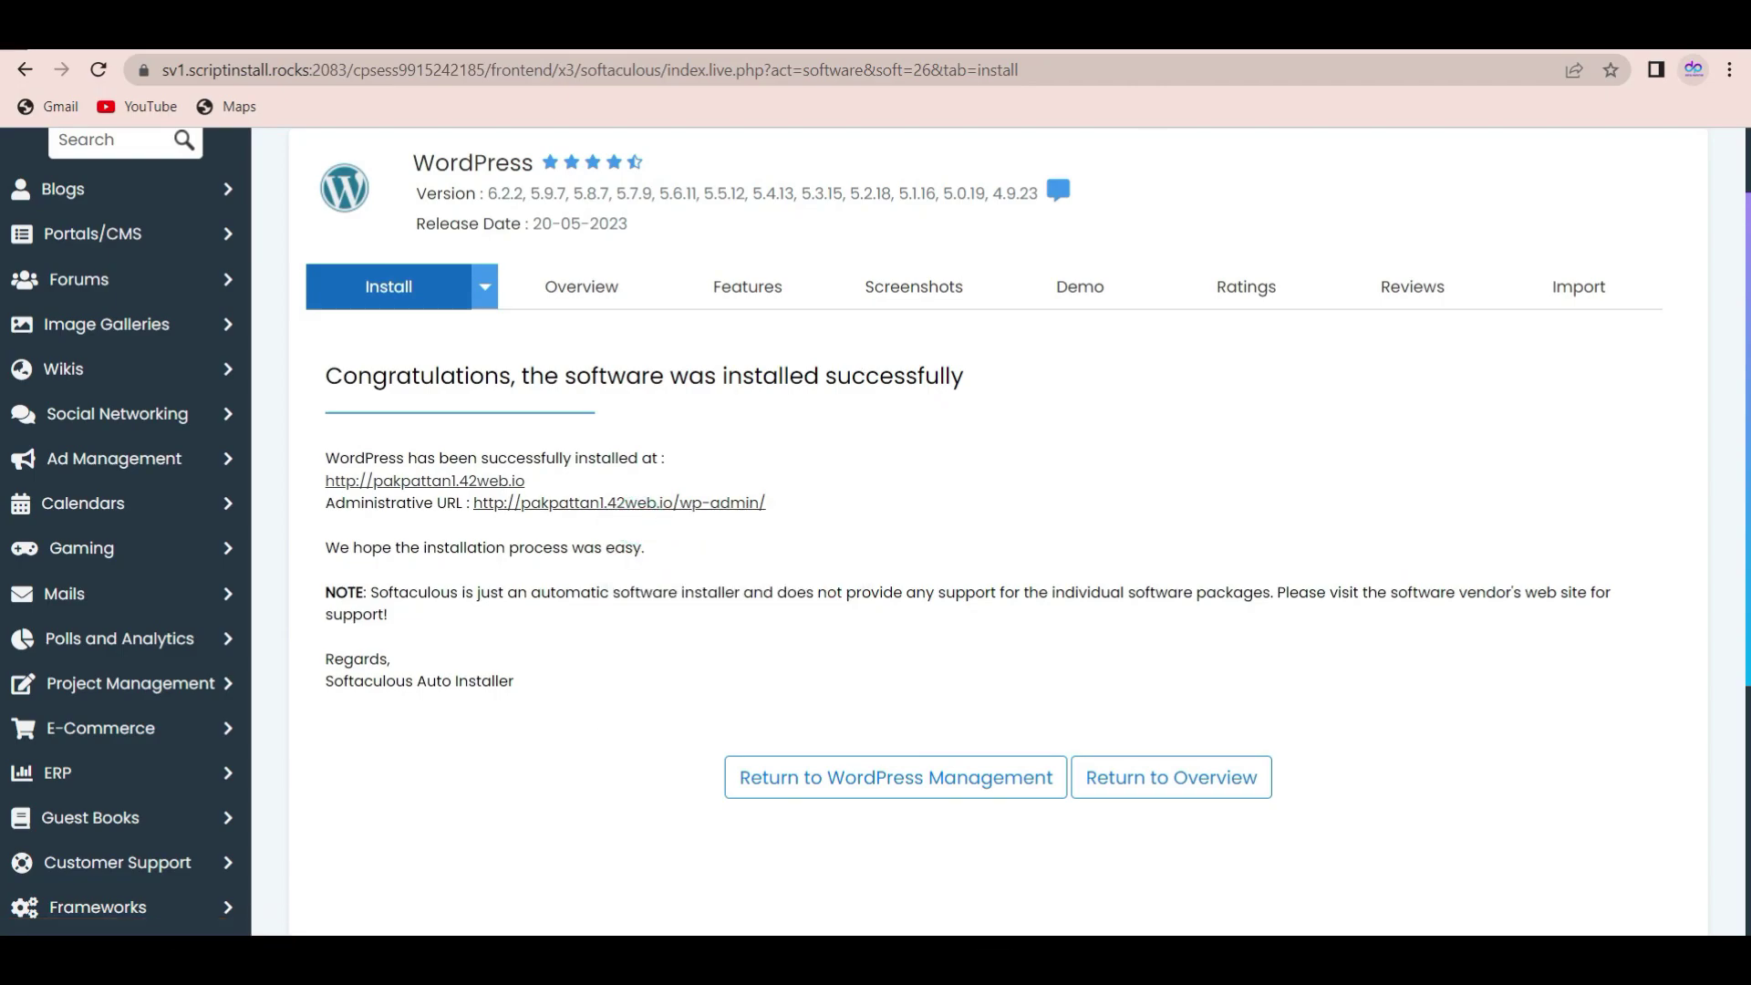
key(ctrl+Tab)
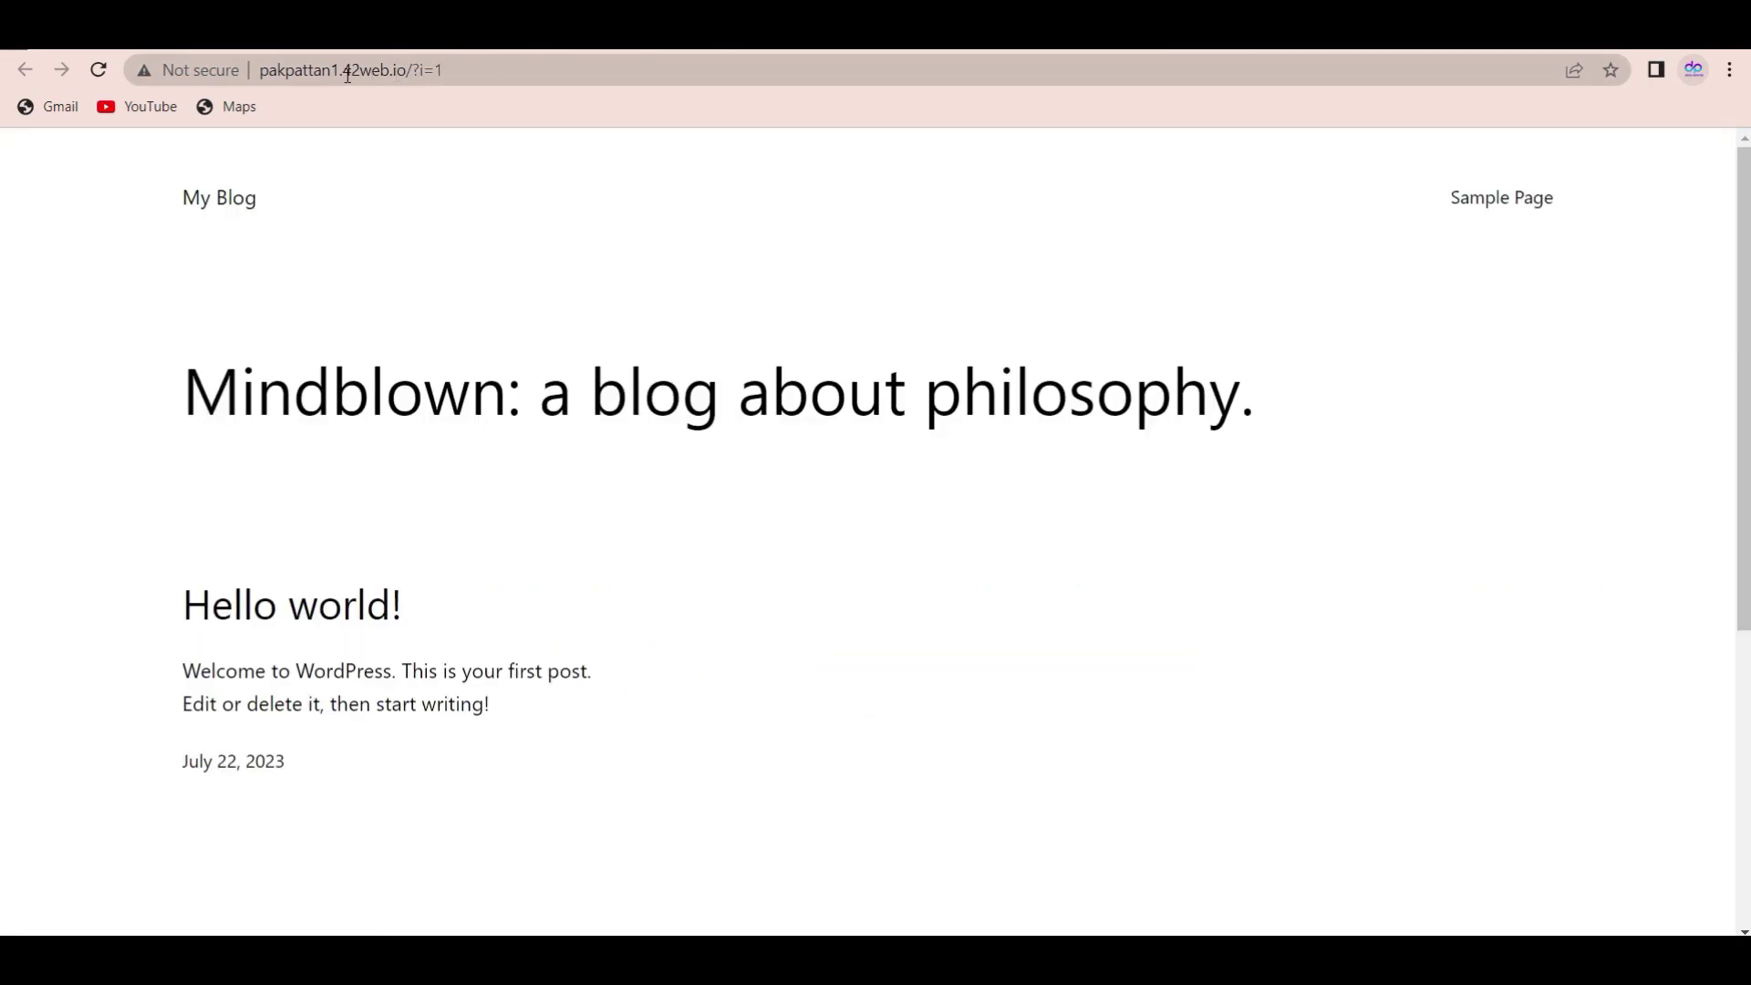
Strip ?i=1 from the site address and reload the blog's front page
drag(418, 70, 628, 53)
key(BackSpace)
key(Return)
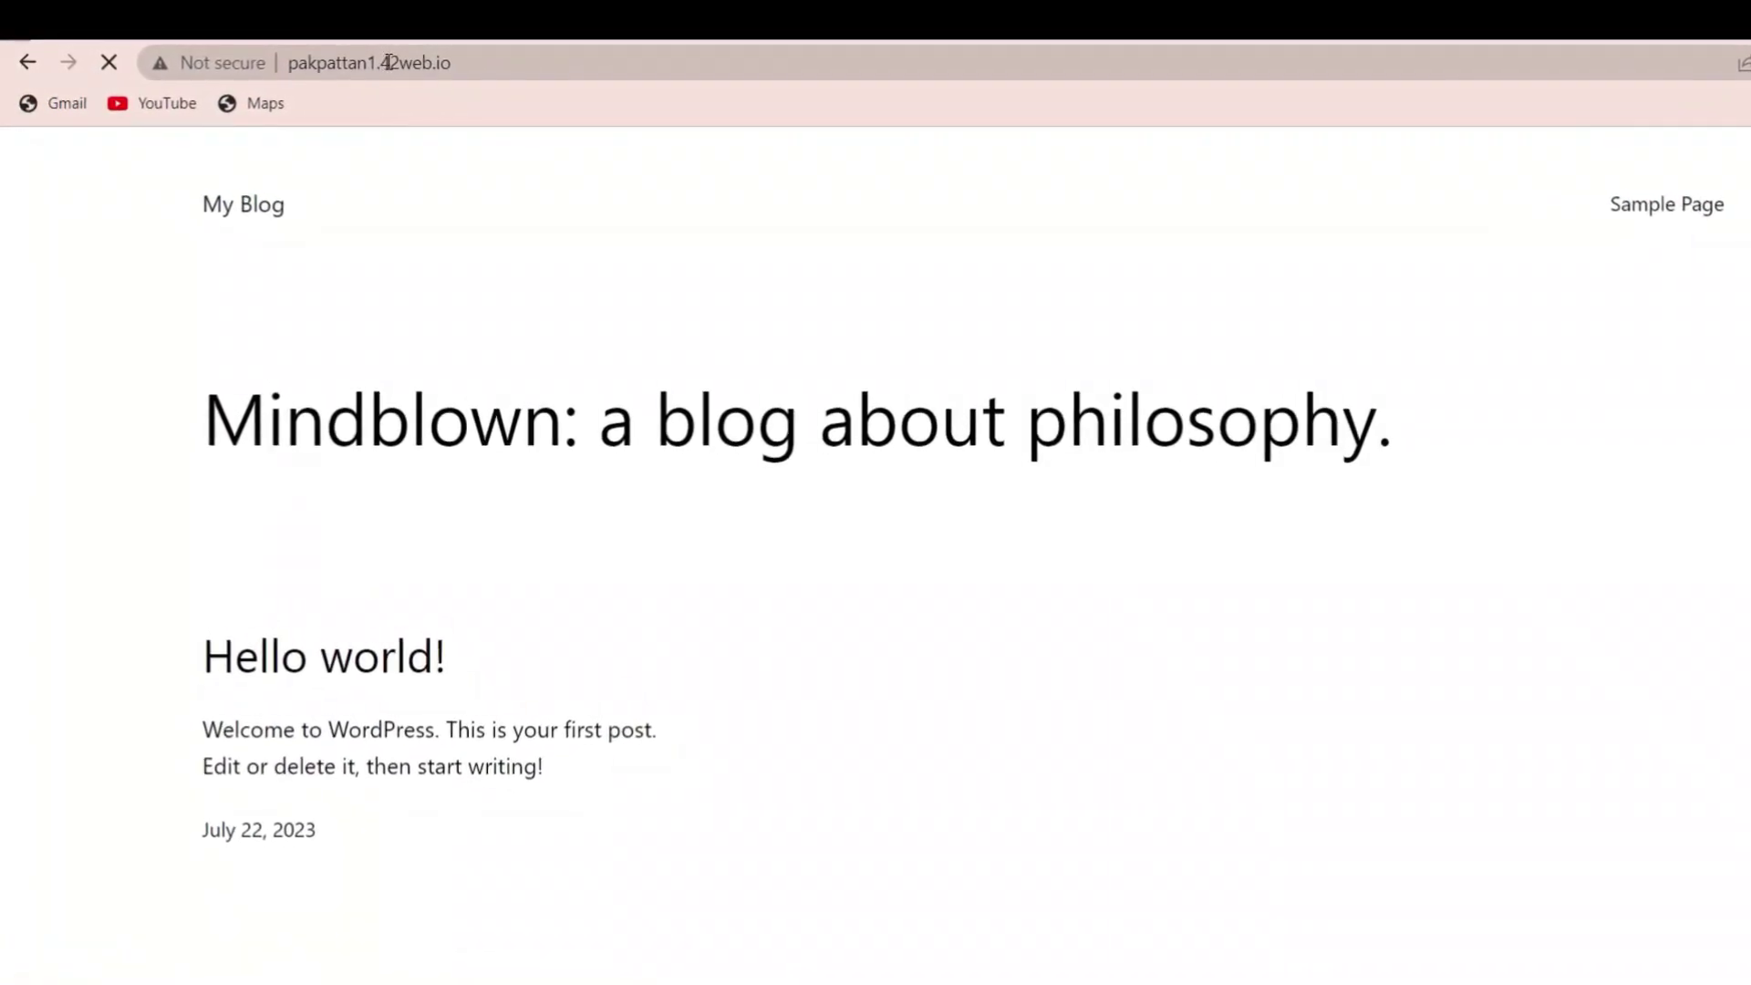
Highlight the domain, the blog heading and the Hello world! post, then reach the Howdy account menu
drag(415, 57, 500, 61)
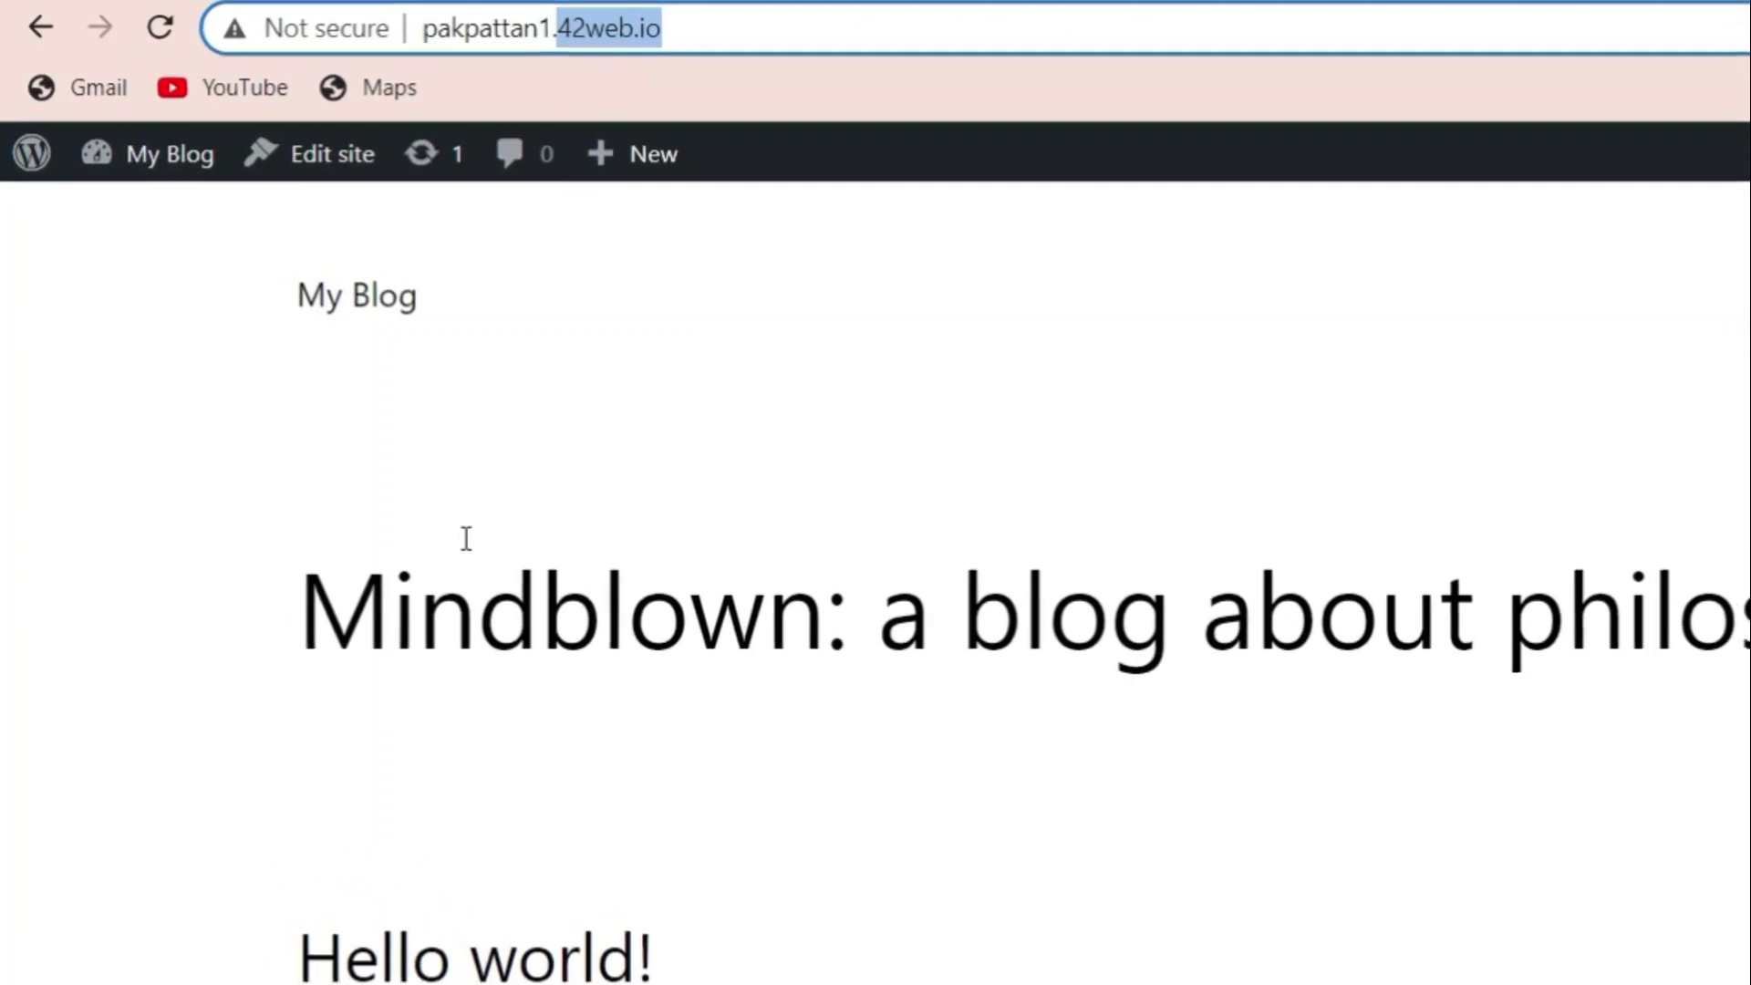
drag(316, 559, 1169, 572)
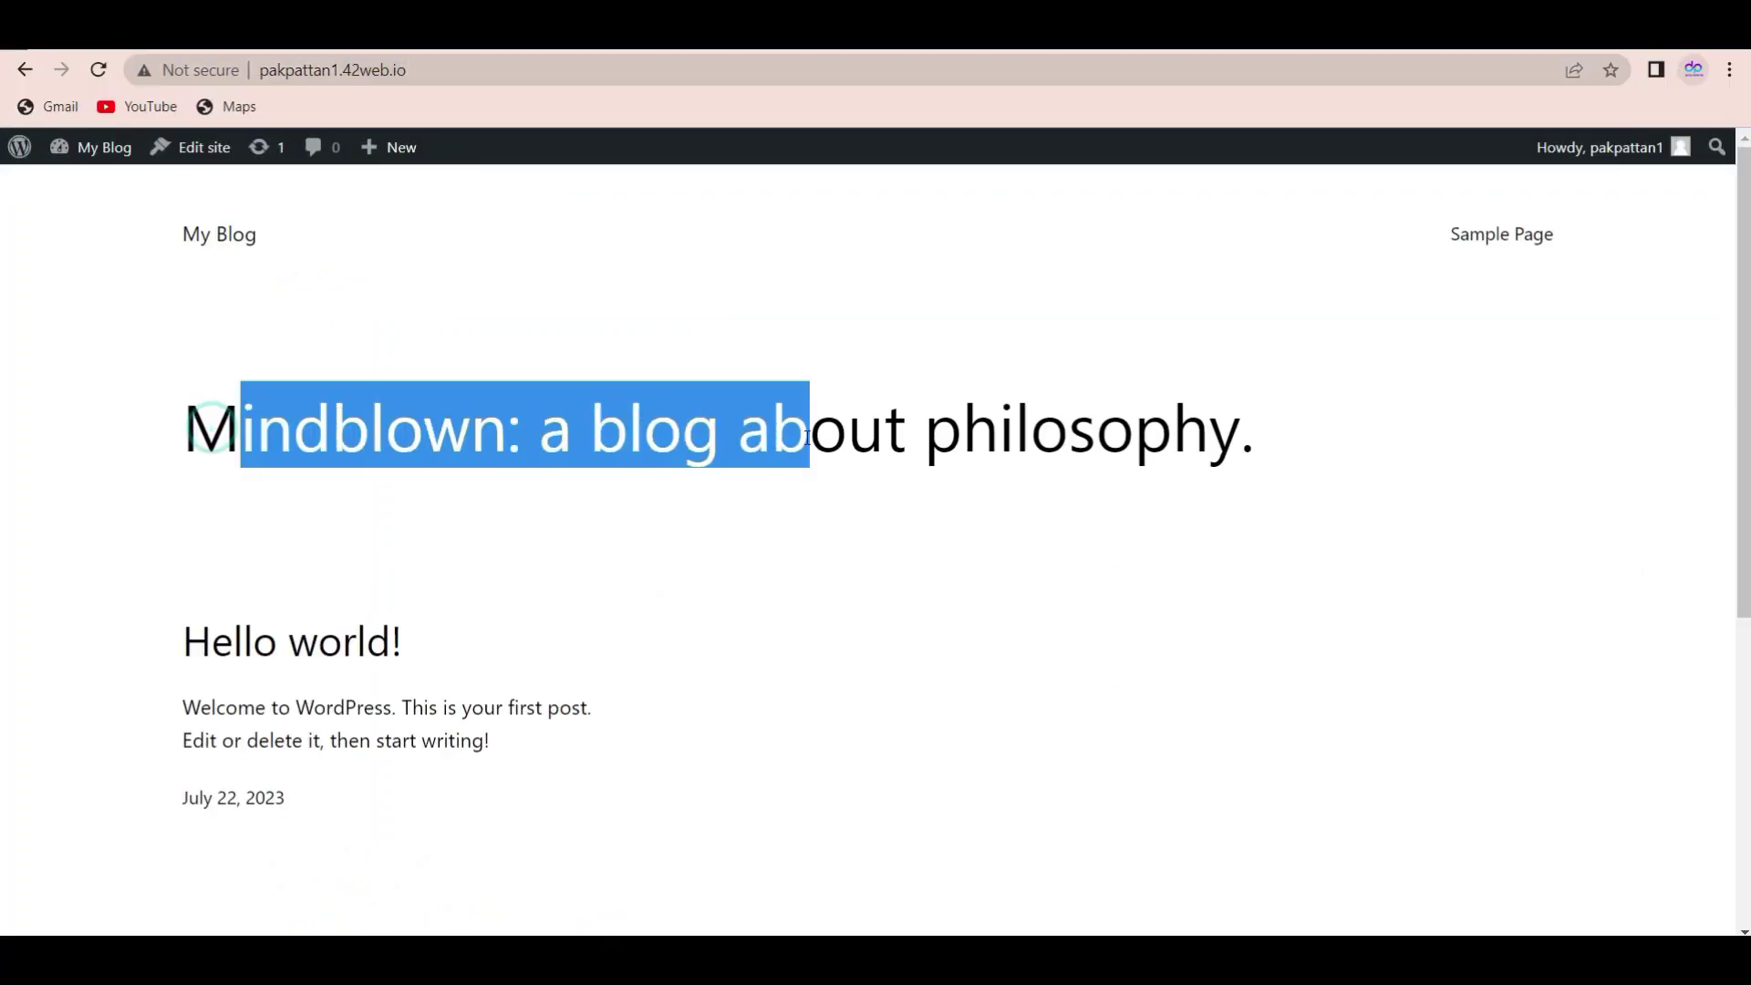
drag(807, 436, 1243, 474)
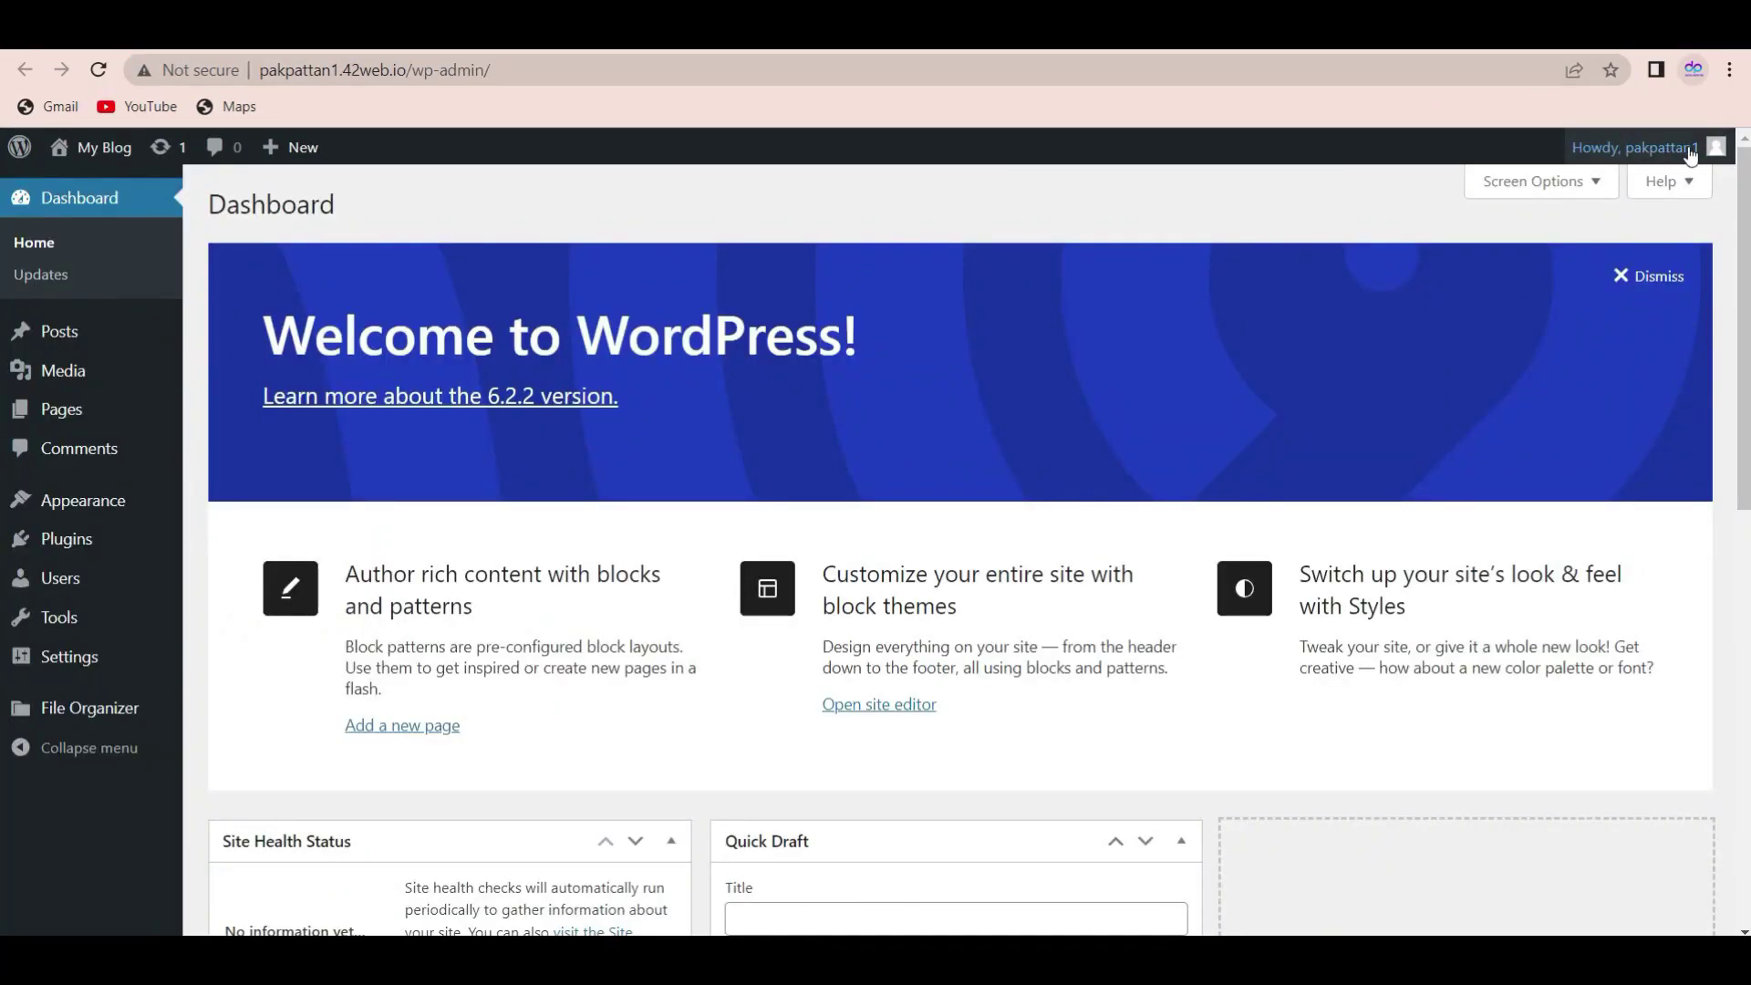
mouse_move(1665, 159)
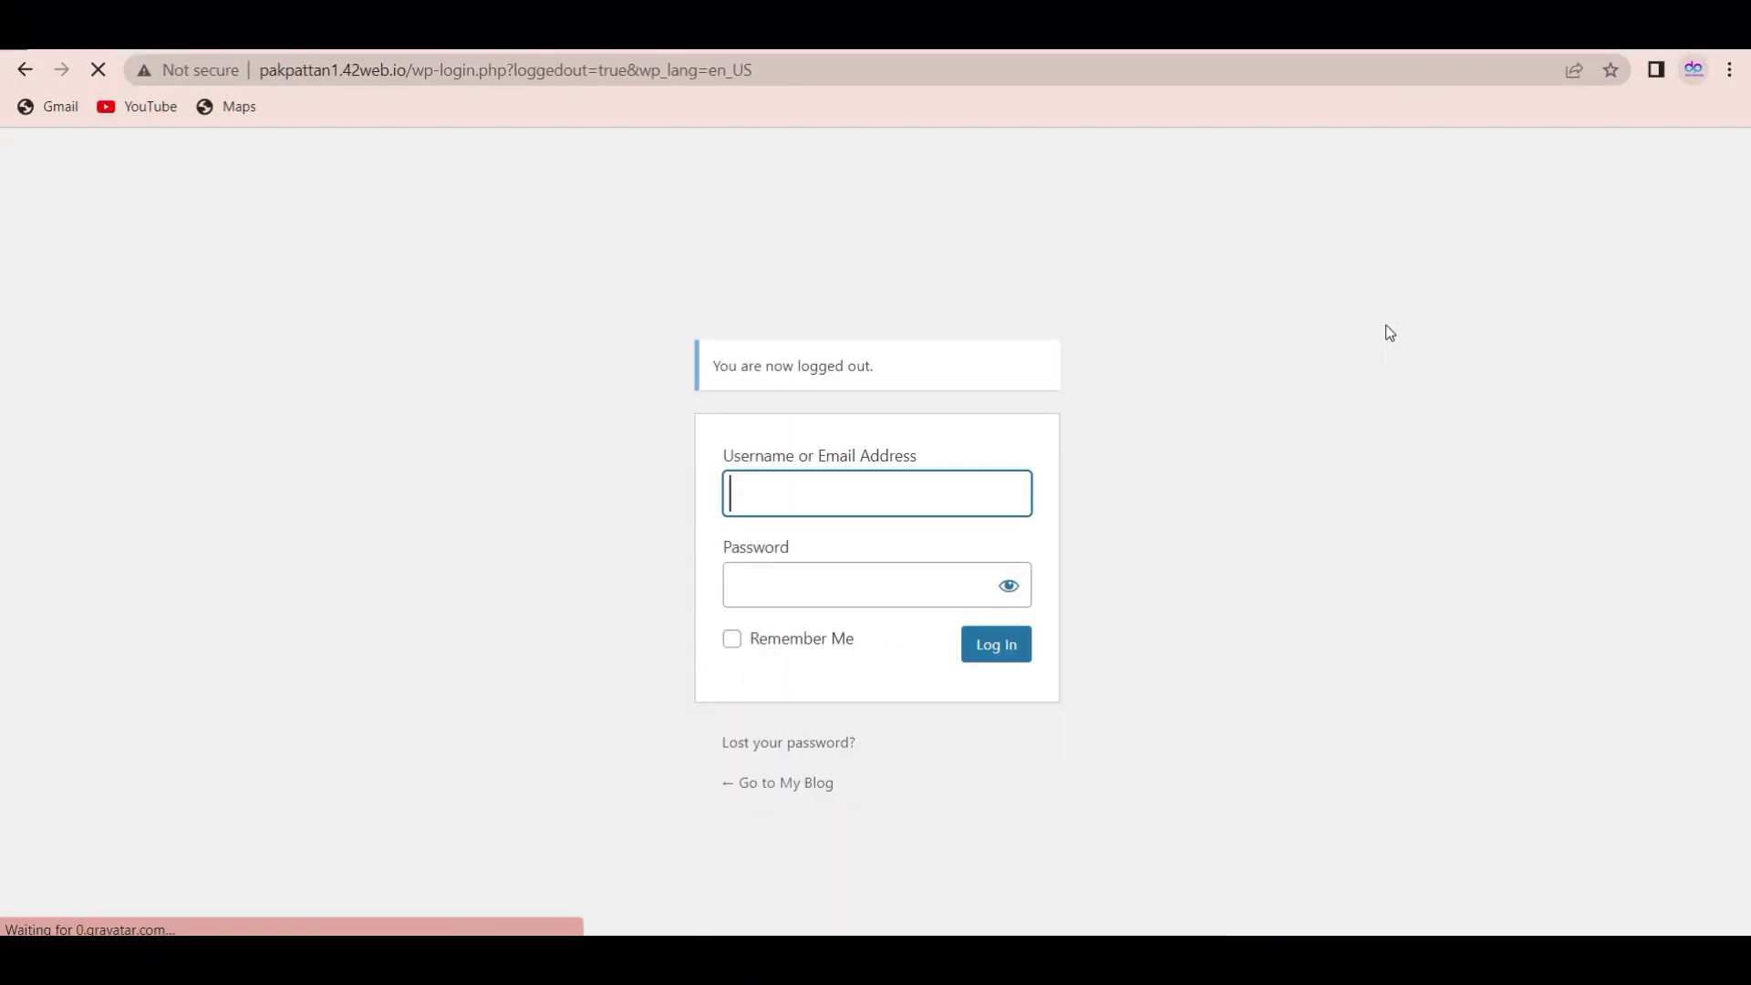
Enter the admin username and password, tick Remember Me, and log in to WordPress
text(Pak)
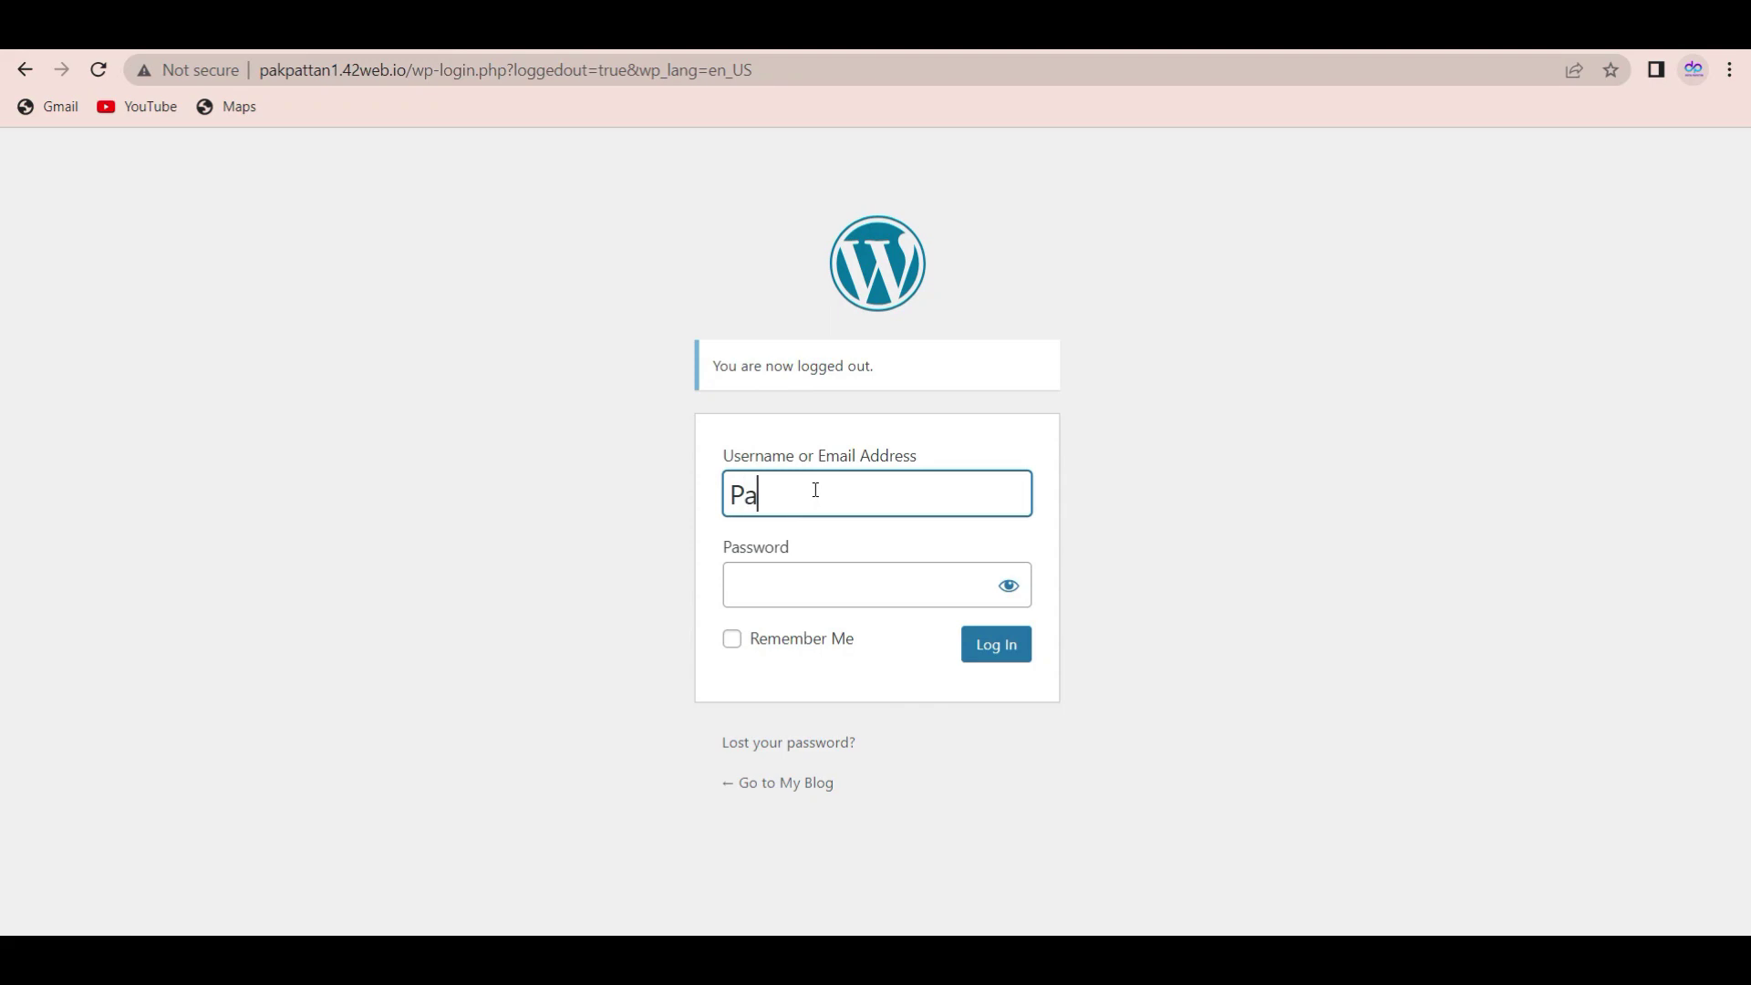
key(BackSpace)
key(BackSpace)
key(BackSpace)
text(pakpattan1)
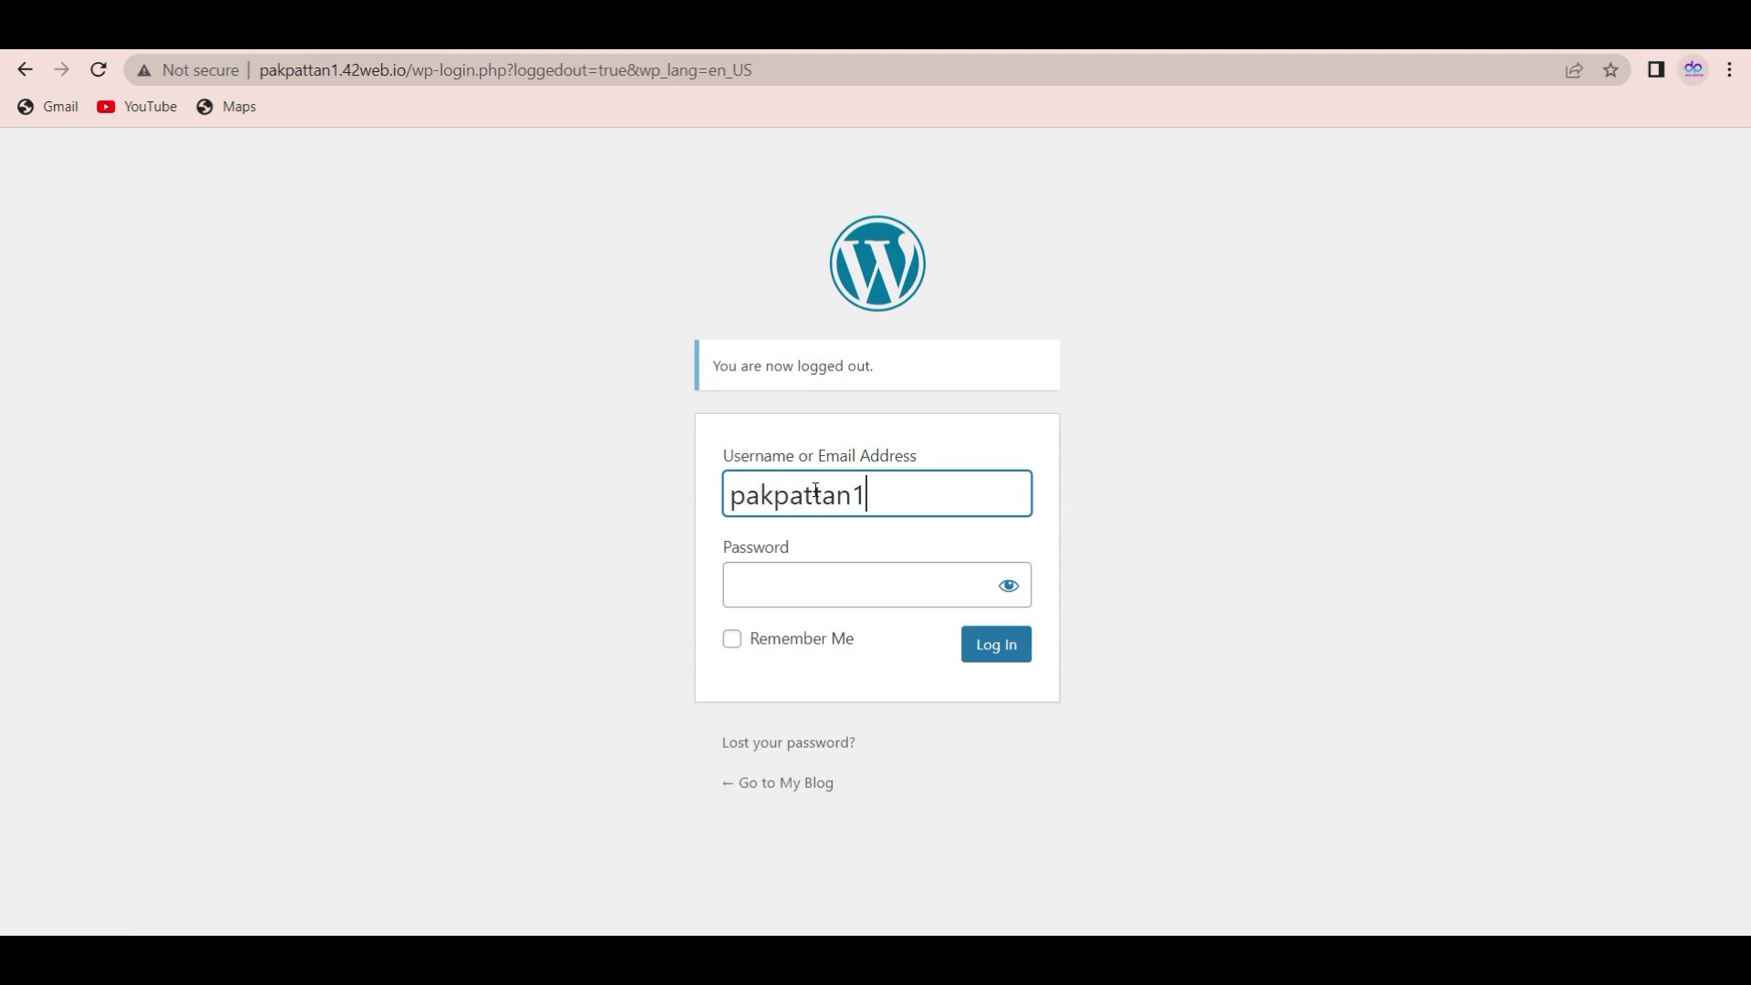
click(771, 604)
text(••)
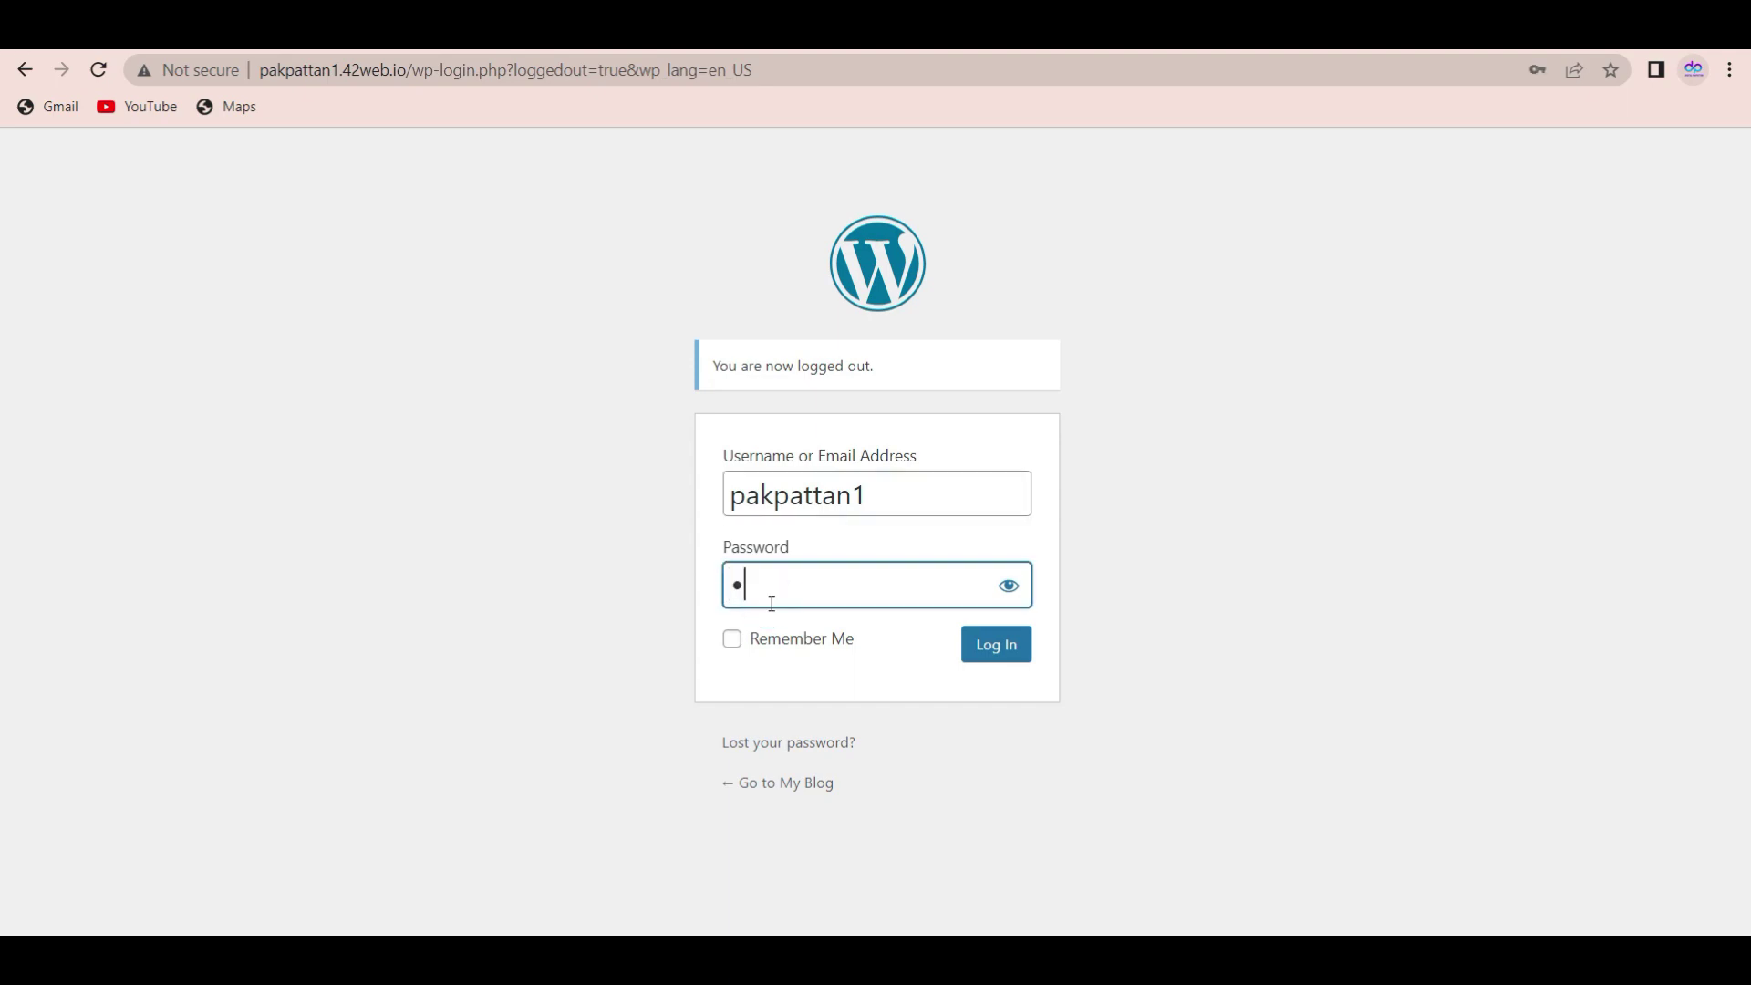
text(••••••)
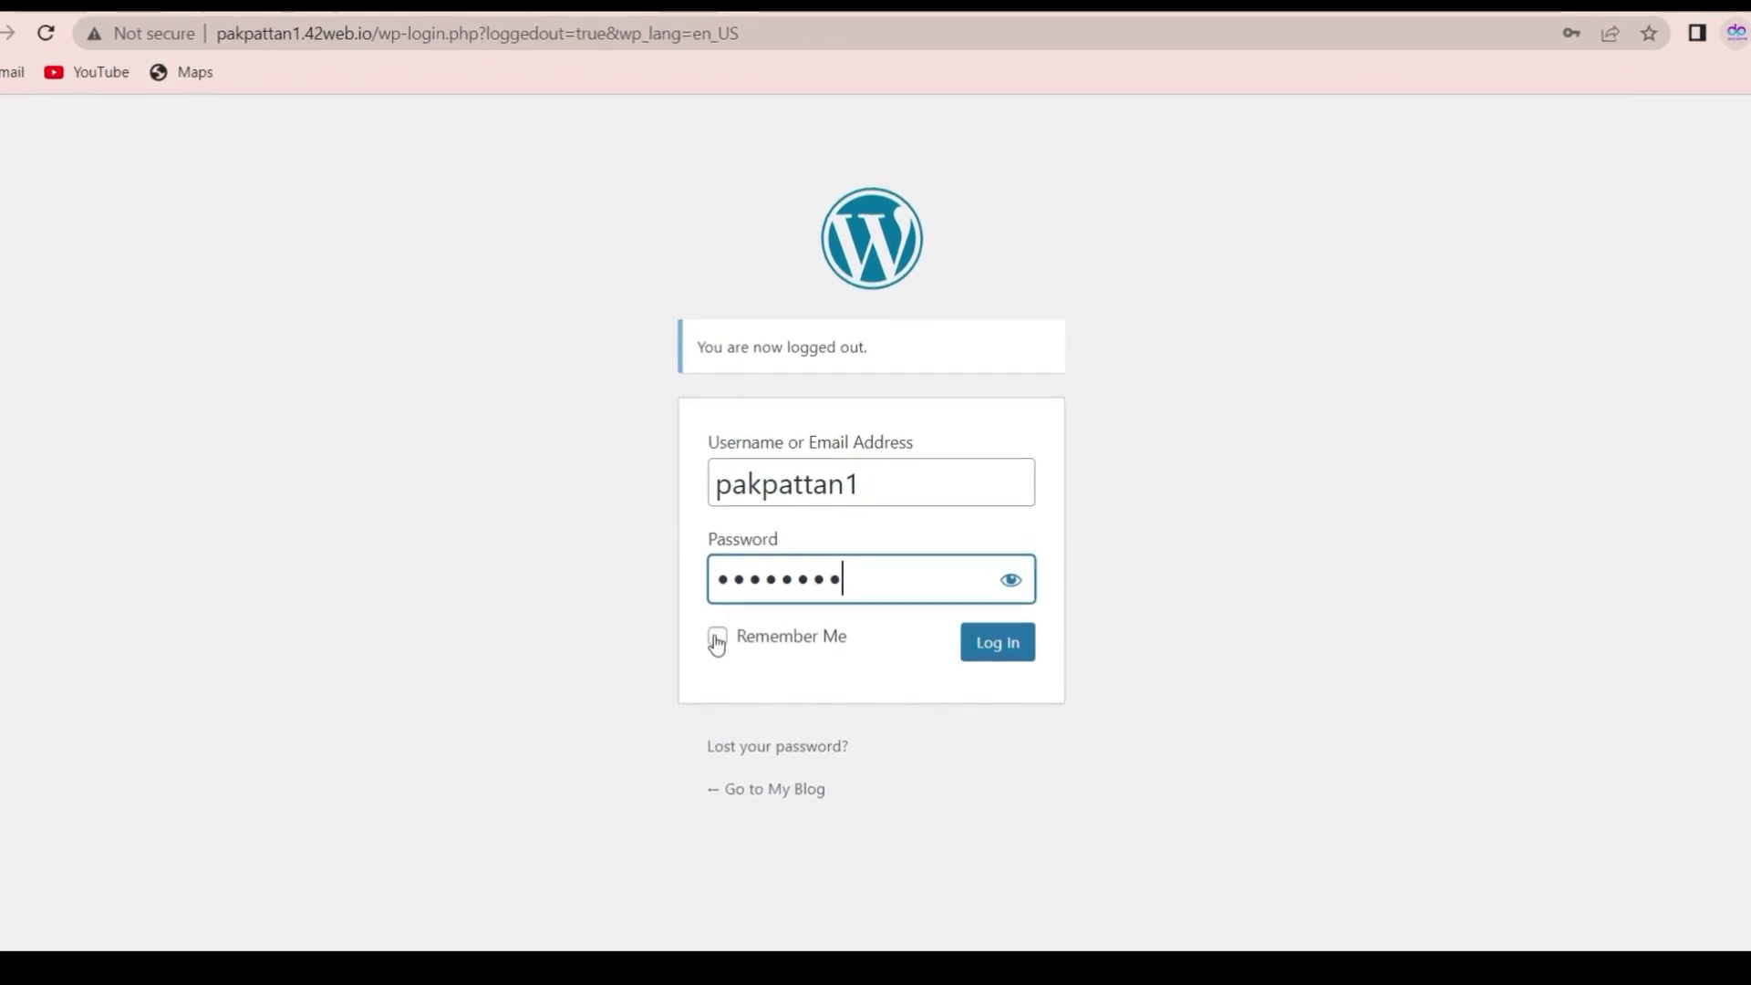
click(717, 641)
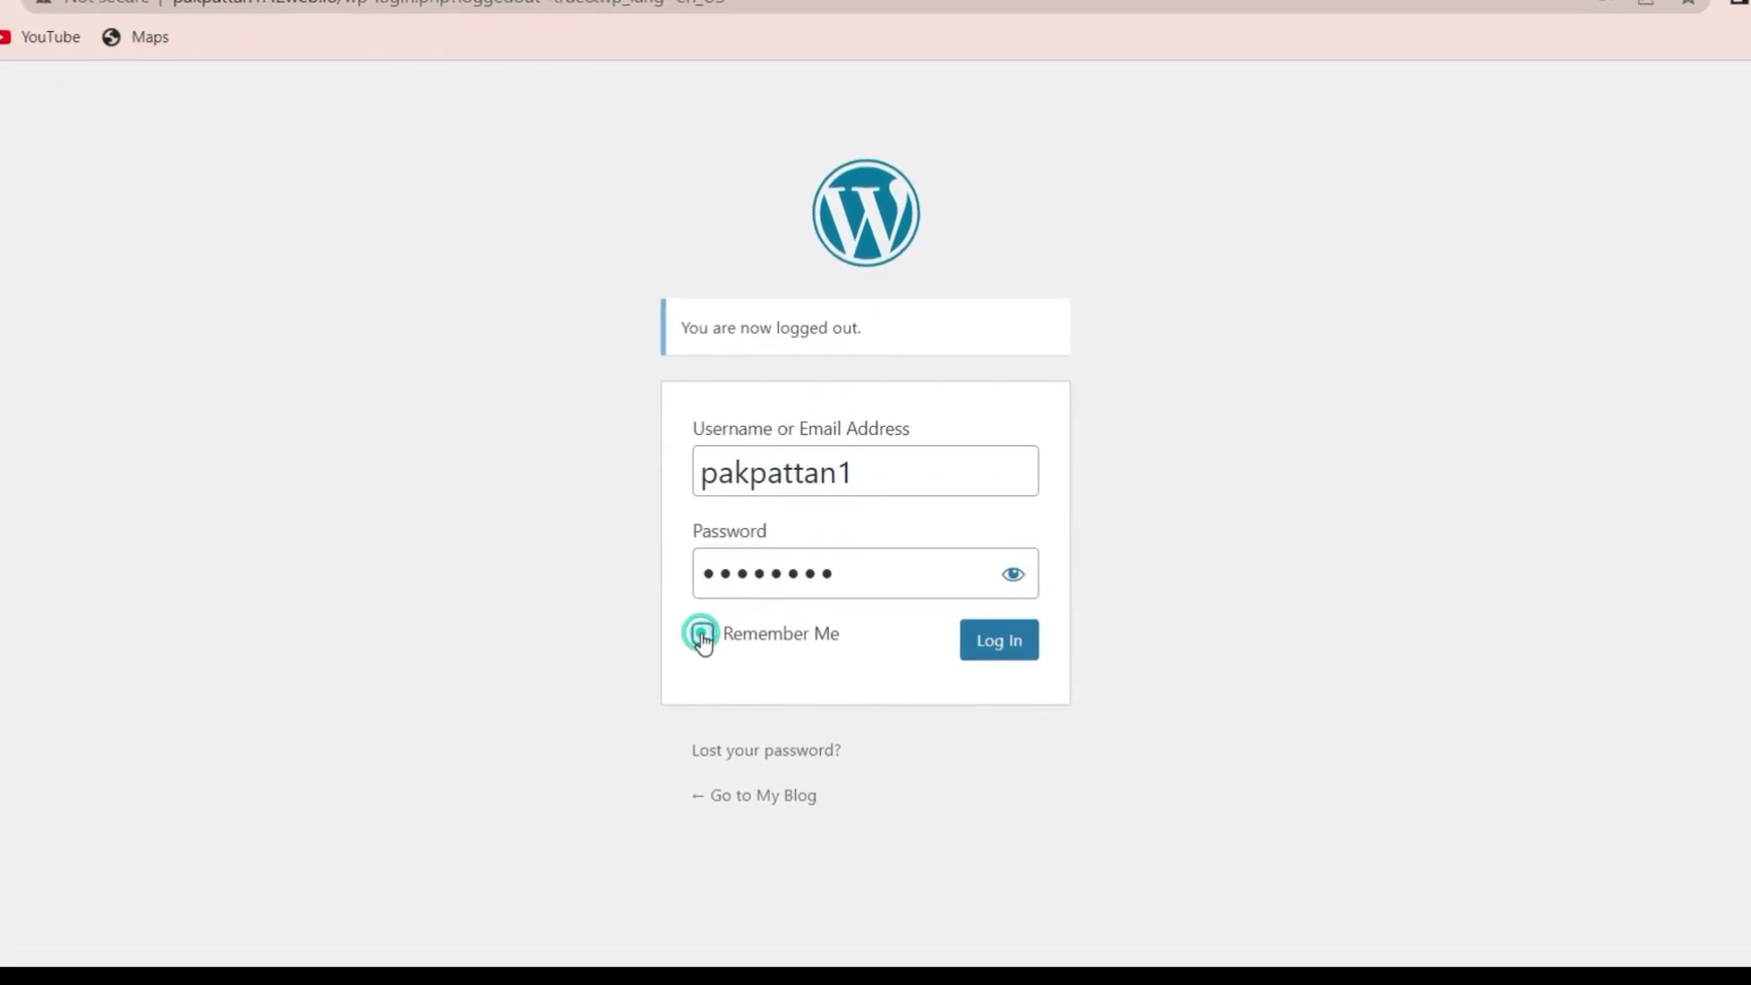
click(994, 645)
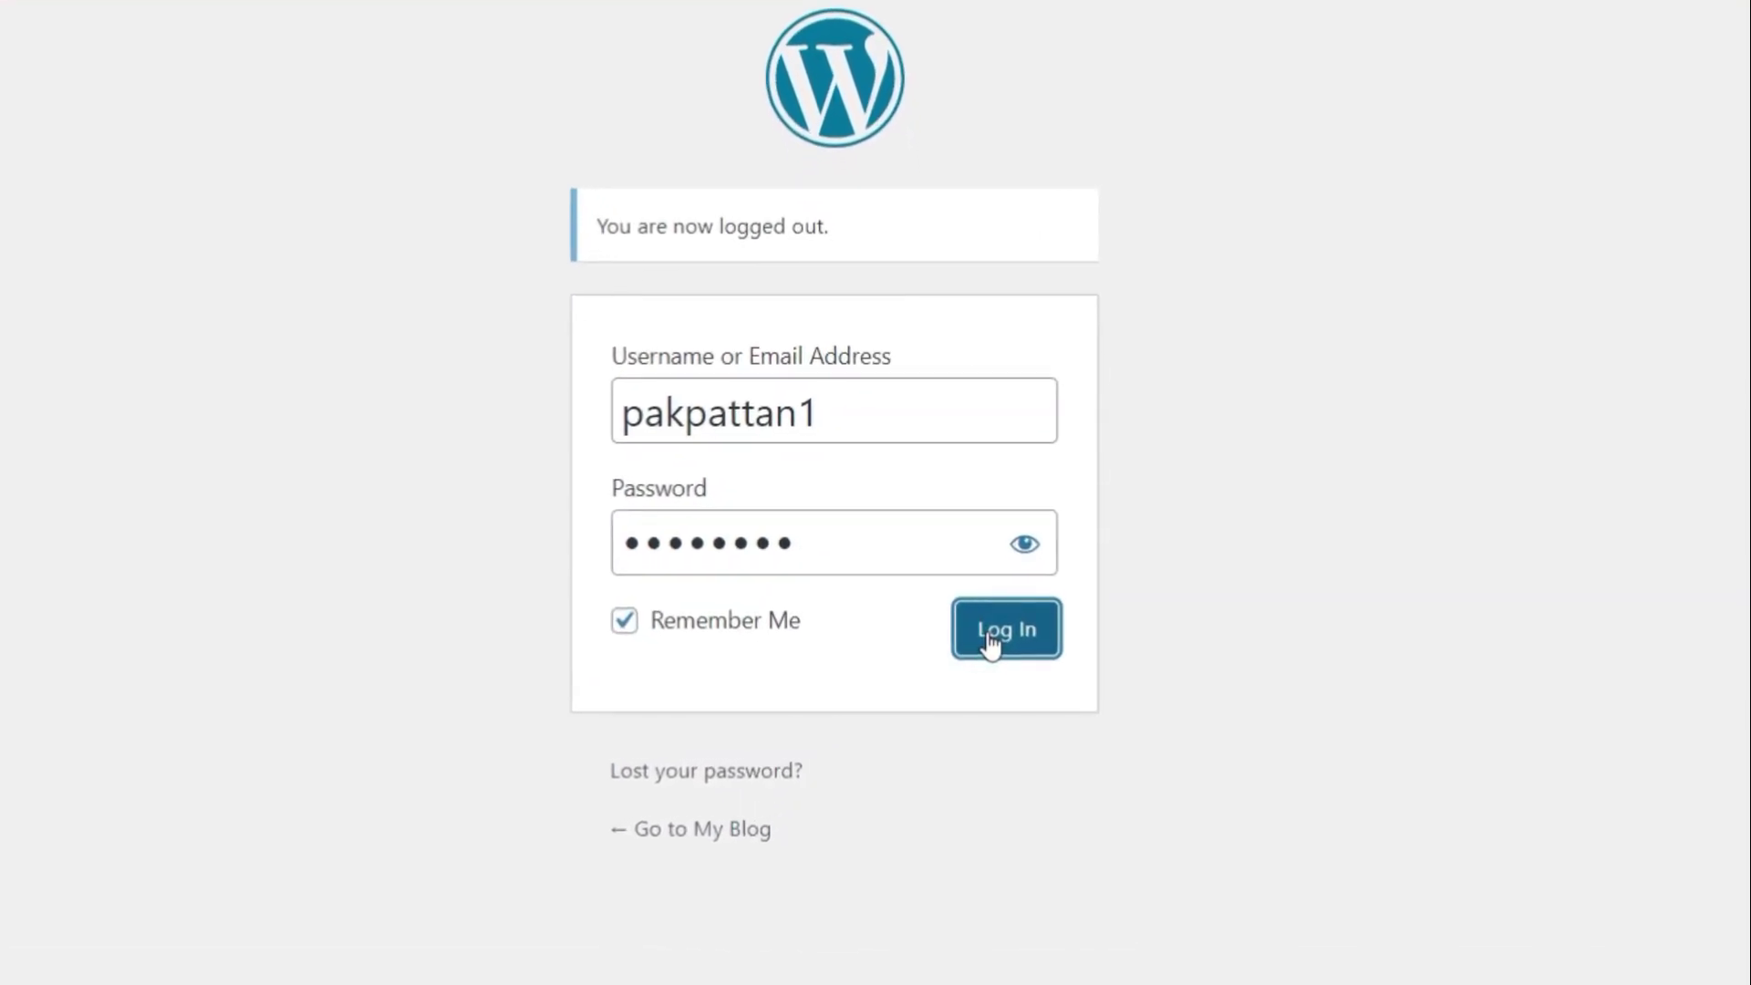